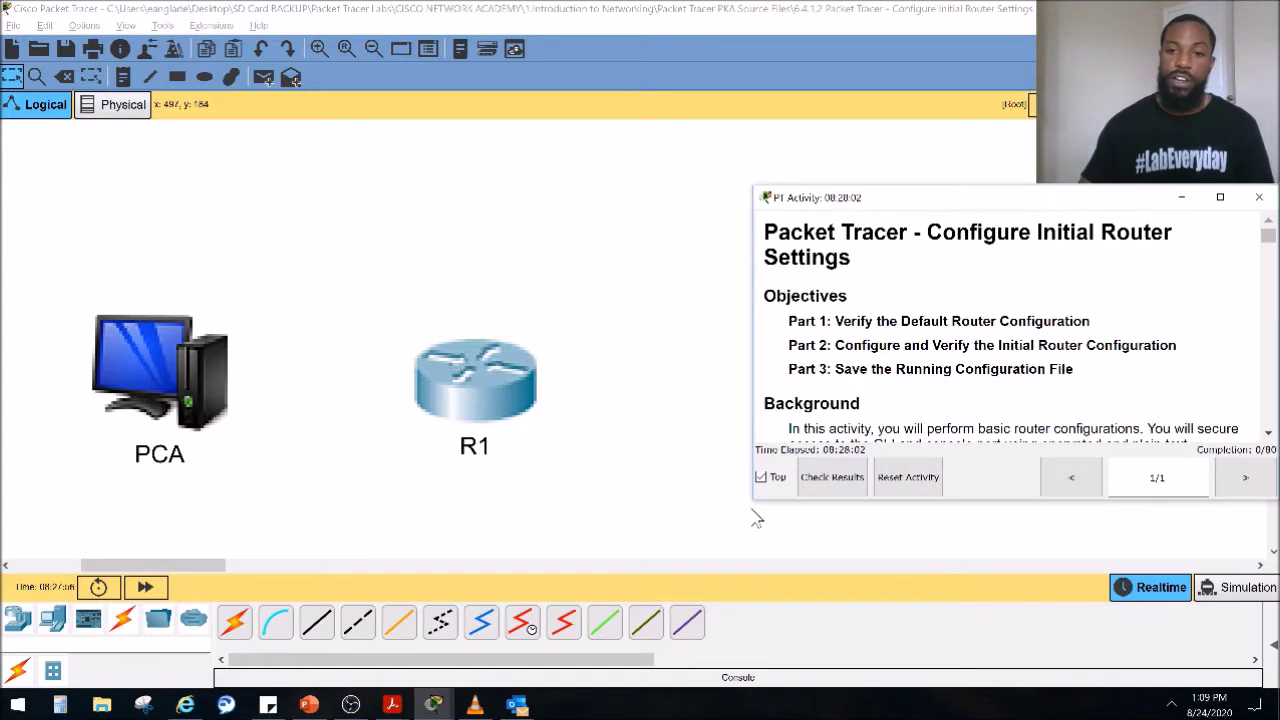
{"action": "left_click_drag", "start_coordinate": [751, 507], "coordinate": [647, 622]}
{"action": "left_click_drag", "start_coordinate": [735, 296], "coordinate": [1012, 298]}
{"action": "left_click_drag", "start_coordinate": [729, 320], "coordinate": [1079, 337]}
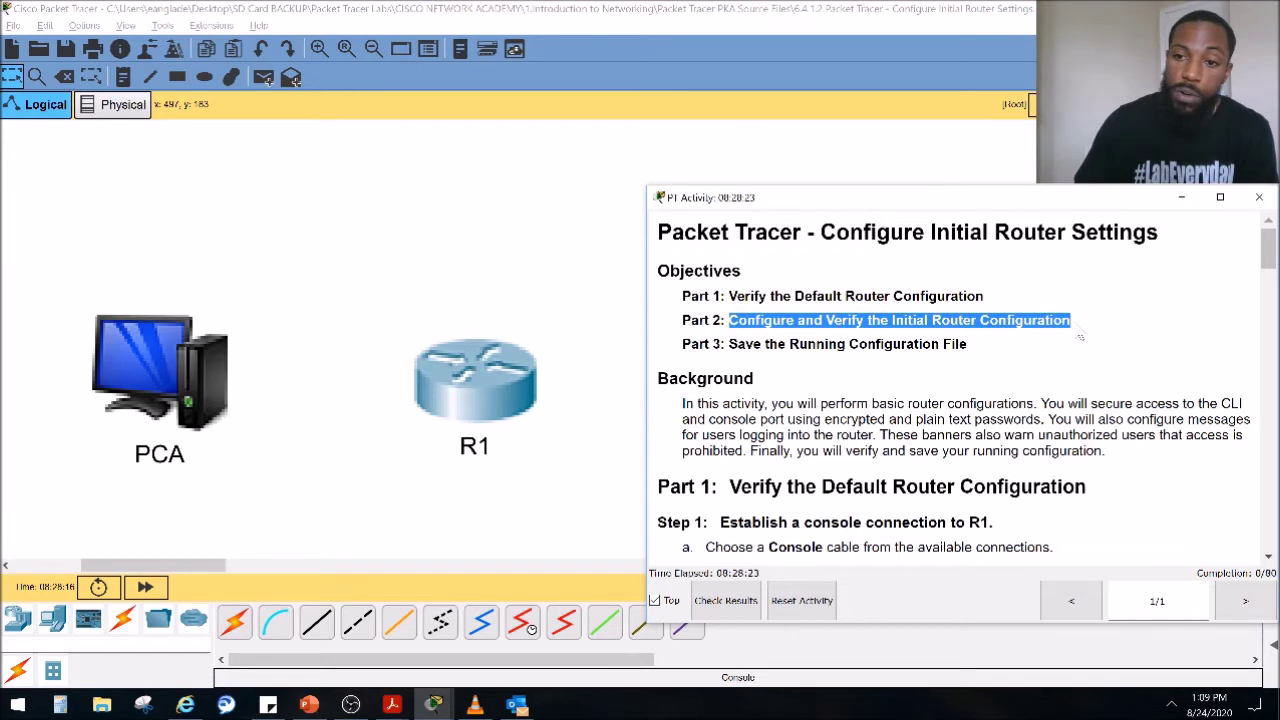
{"action": "left_click_drag", "start_coordinate": [725, 345], "coordinate": [978, 350]}
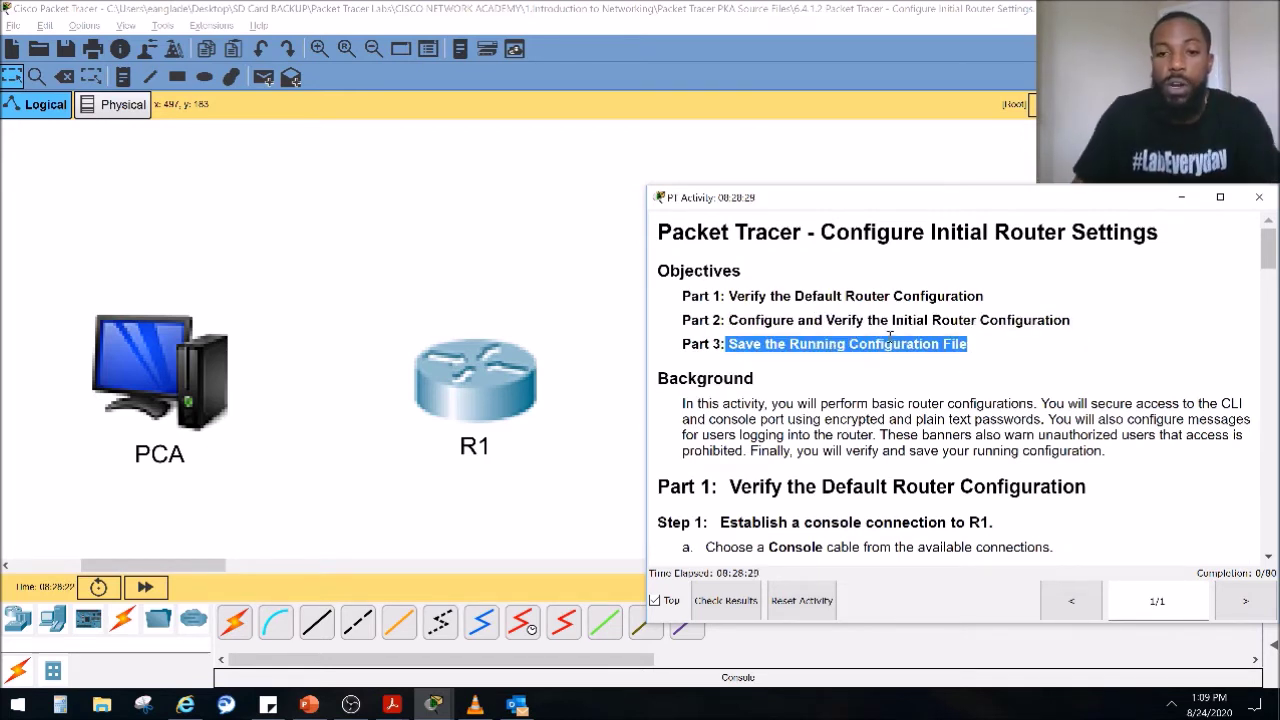
{"action": "left_click_drag", "start_coordinate": [684, 403], "coordinate": [1252, 414]}
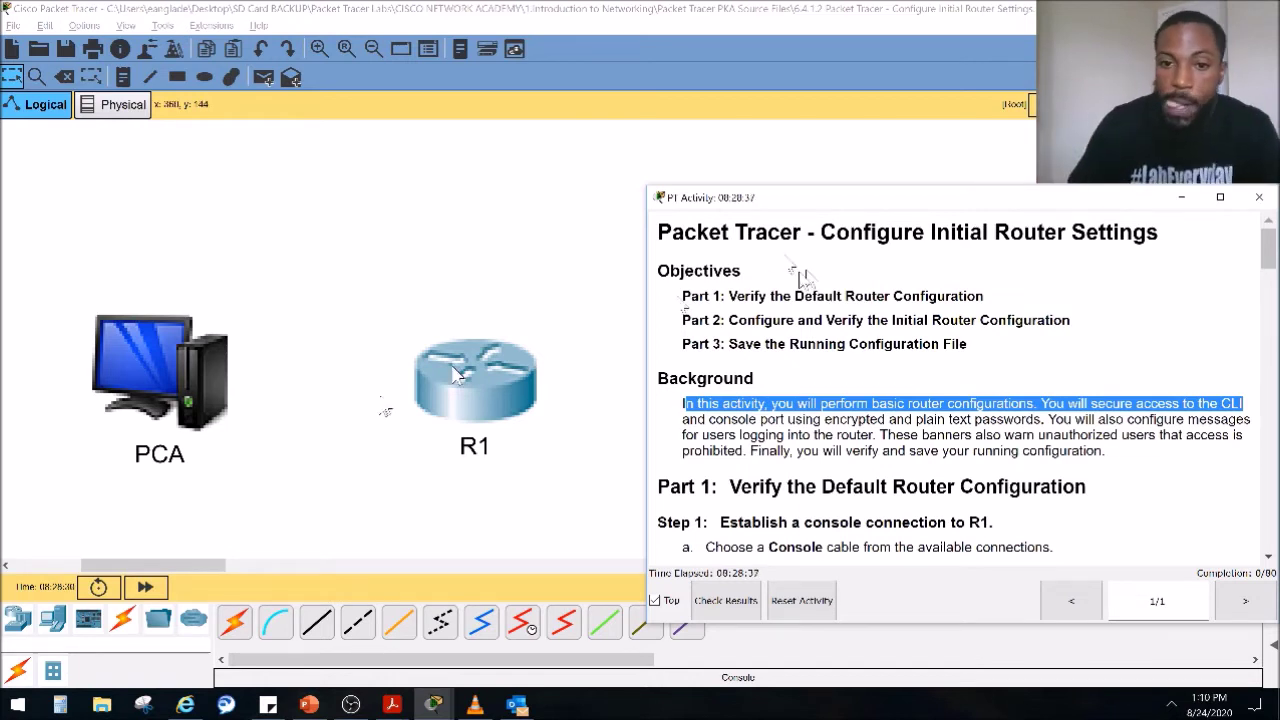
{"action": "left_click_drag", "start_coordinate": [722, 420], "coordinate": [1045, 420]}
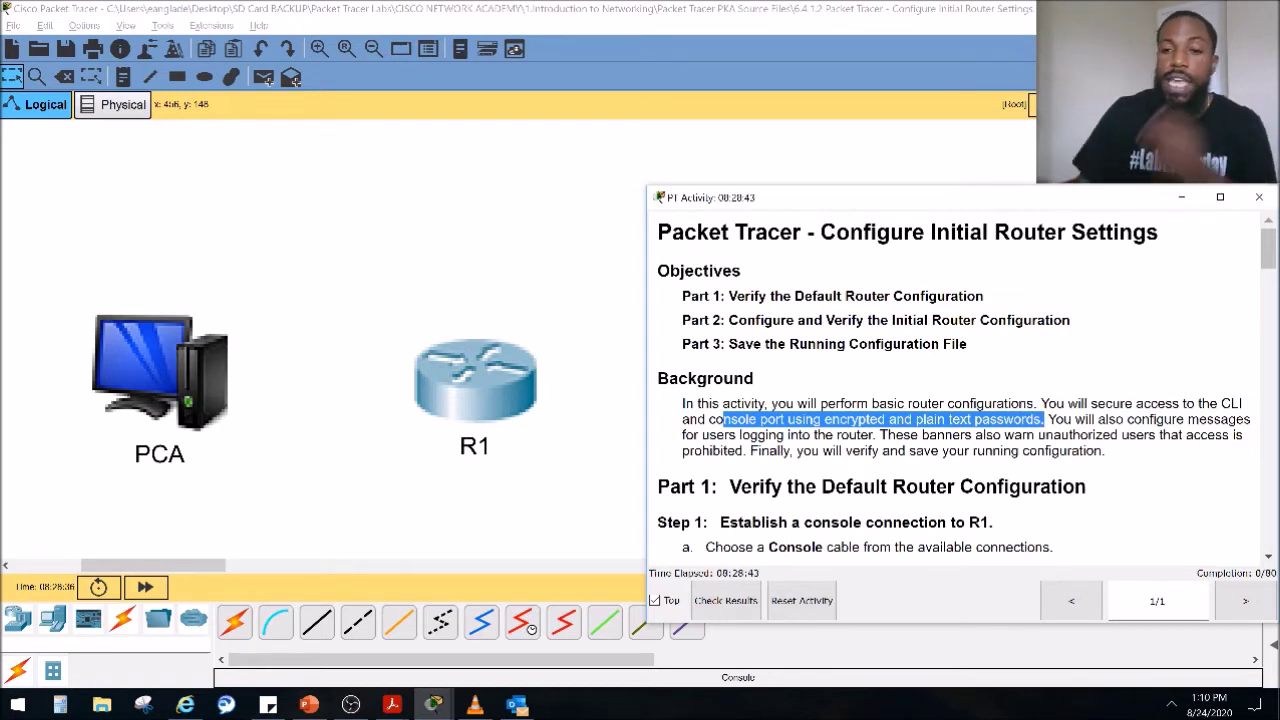
{"action": "left_click_drag", "start_coordinate": [914, 420], "coordinate": [863, 436]}
{"action": "left_click_drag", "start_coordinate": [777, 451], "coordinate": [1128, 459]}
{"action": "scroll", "coordinate": [1128, 459], "scroll_direction": "down", "scroll_amount": 3}
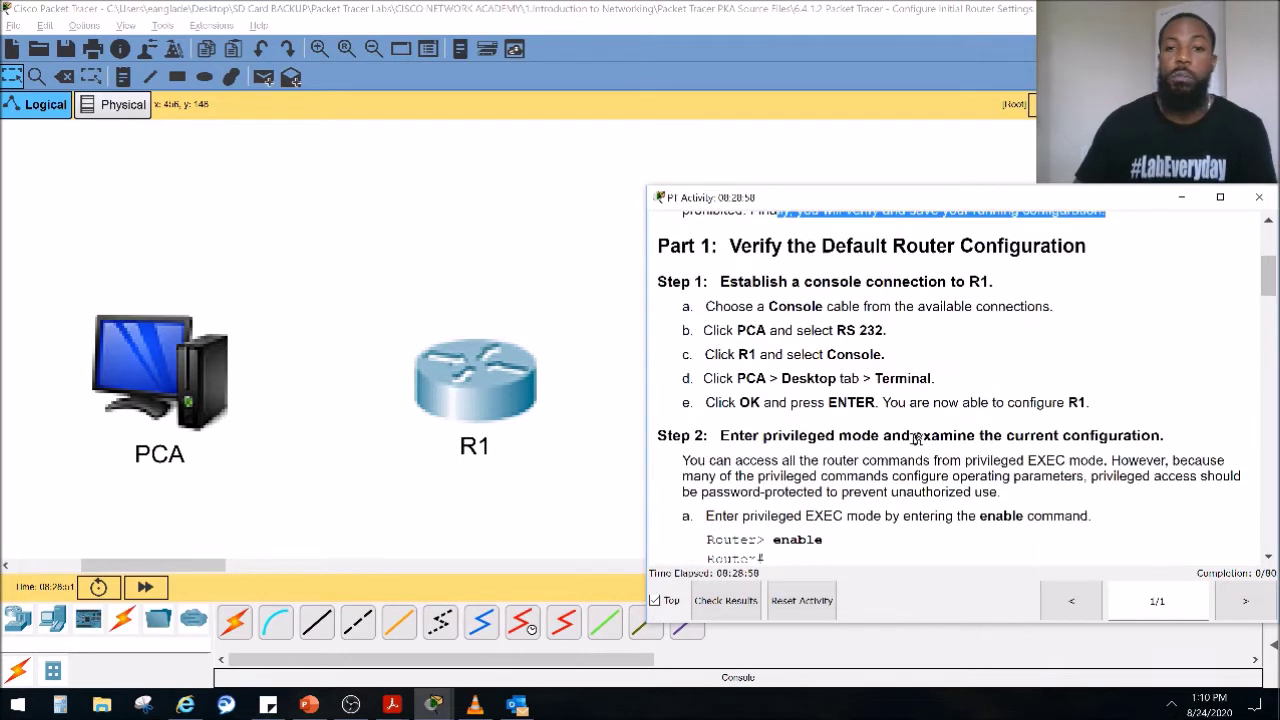
{"action": "left_click_drag", "start_coordinate": [758, 249], "coordinate": [1140, 247]}
{"action": "left_click_drag", "start_coordinate": [716, 282], "coordinate": [994, 284]}
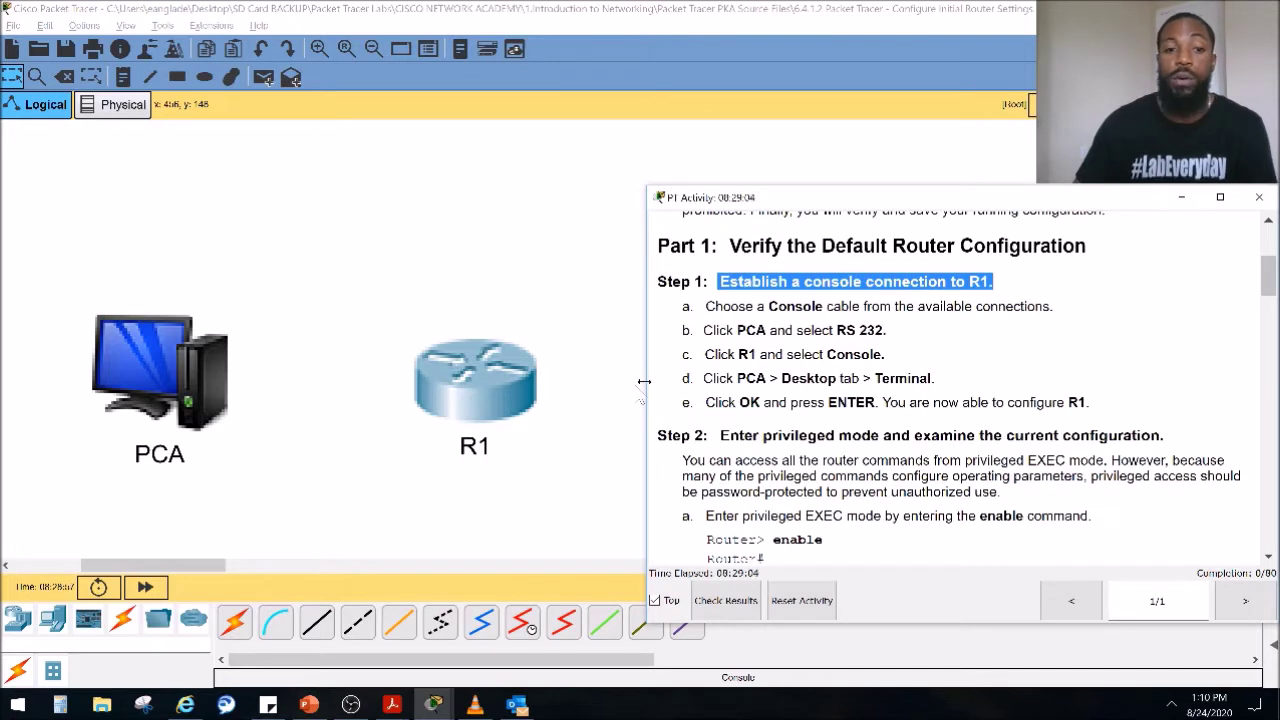
{"action": "left_click", "coordinate": [268, 628]}
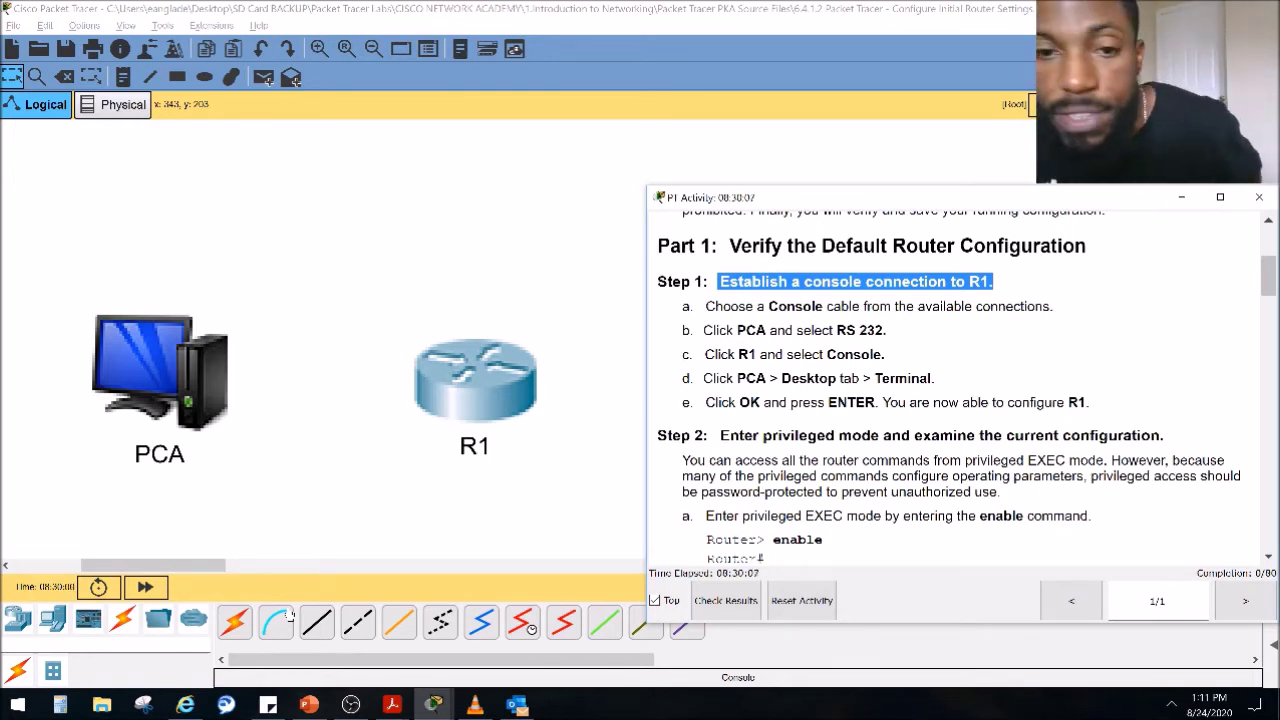
- Link PCA's RS 232 port to R1's Console port with a console cable, then check the activity results
{"action": "left_click", "coordinate": [289, 615]}
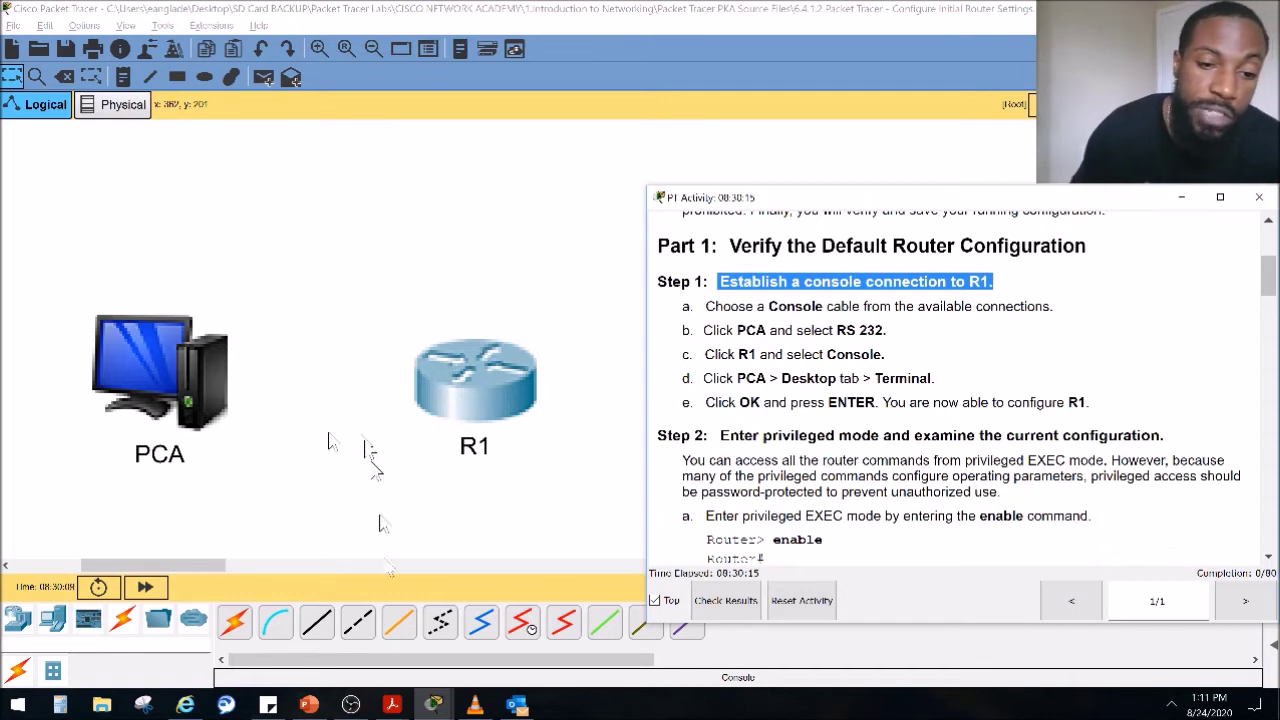
{"action": "left_click", "coordinate": [277, 625]}
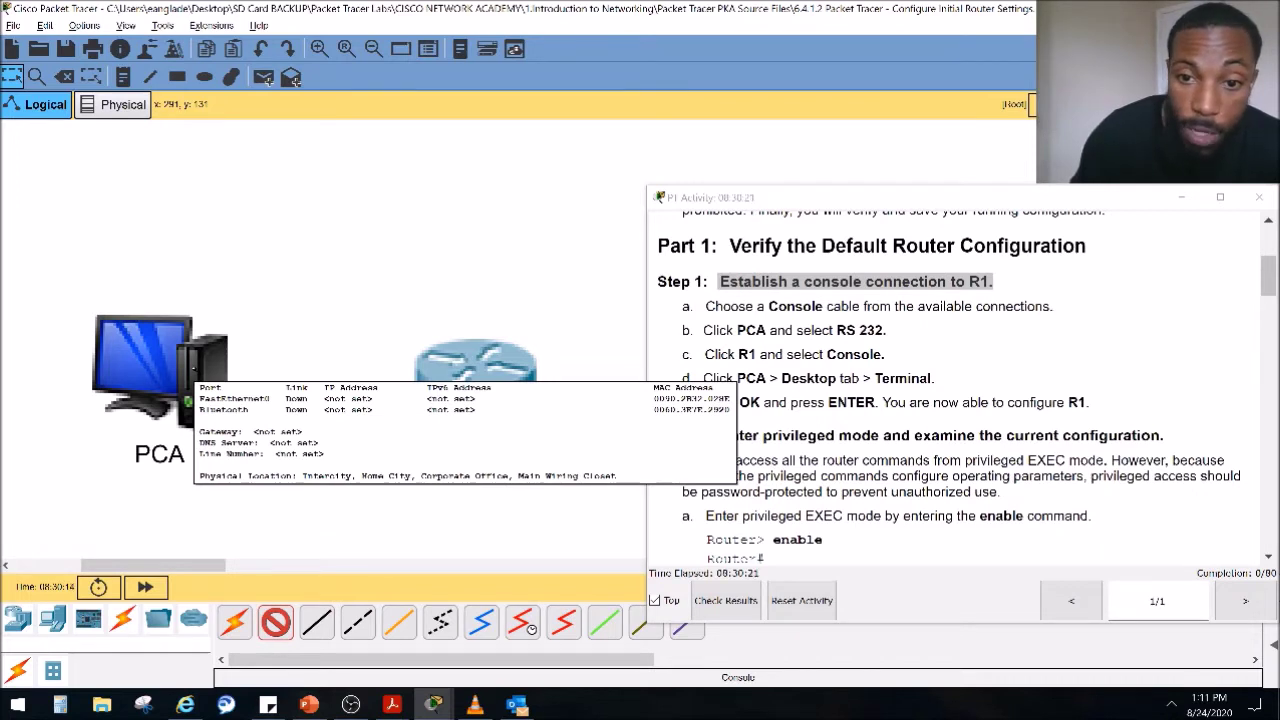
{"action": "left_click", "coordinate": [197, 372]}
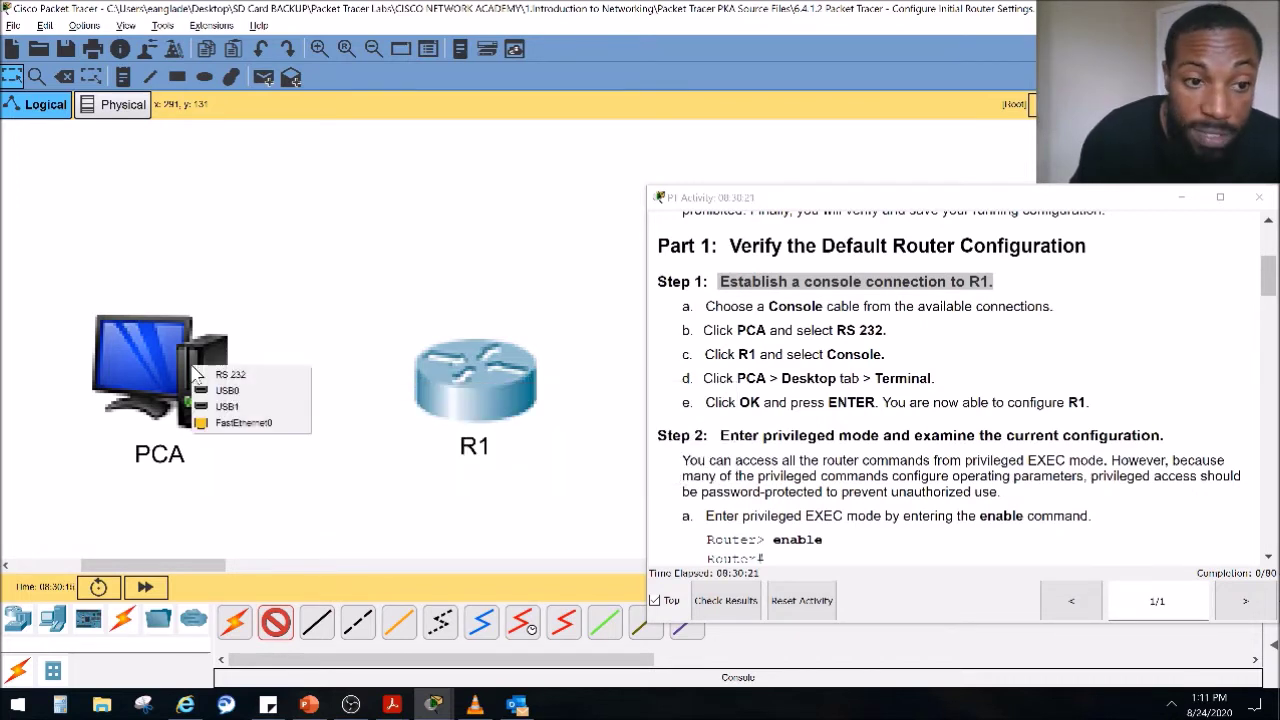
{"action": "left_click", "coordinate": [252, 378]}
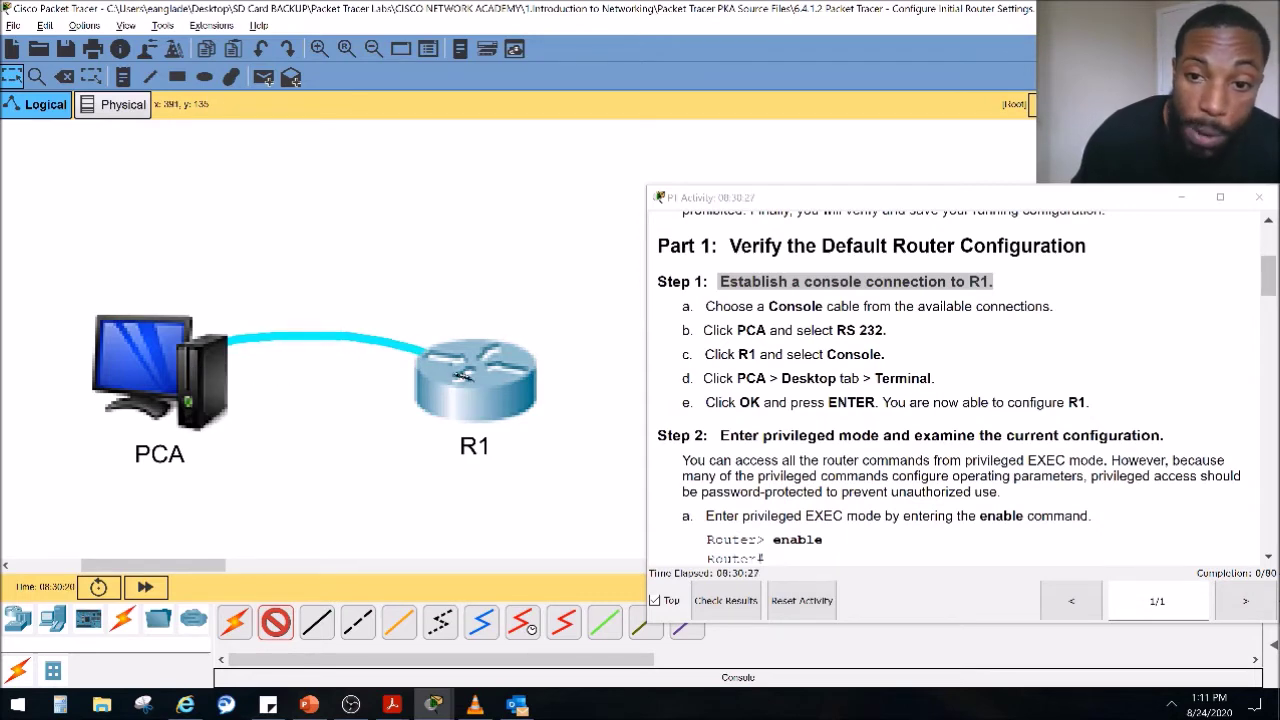
{"action": "left_click", "coordinate": [467, 376]}
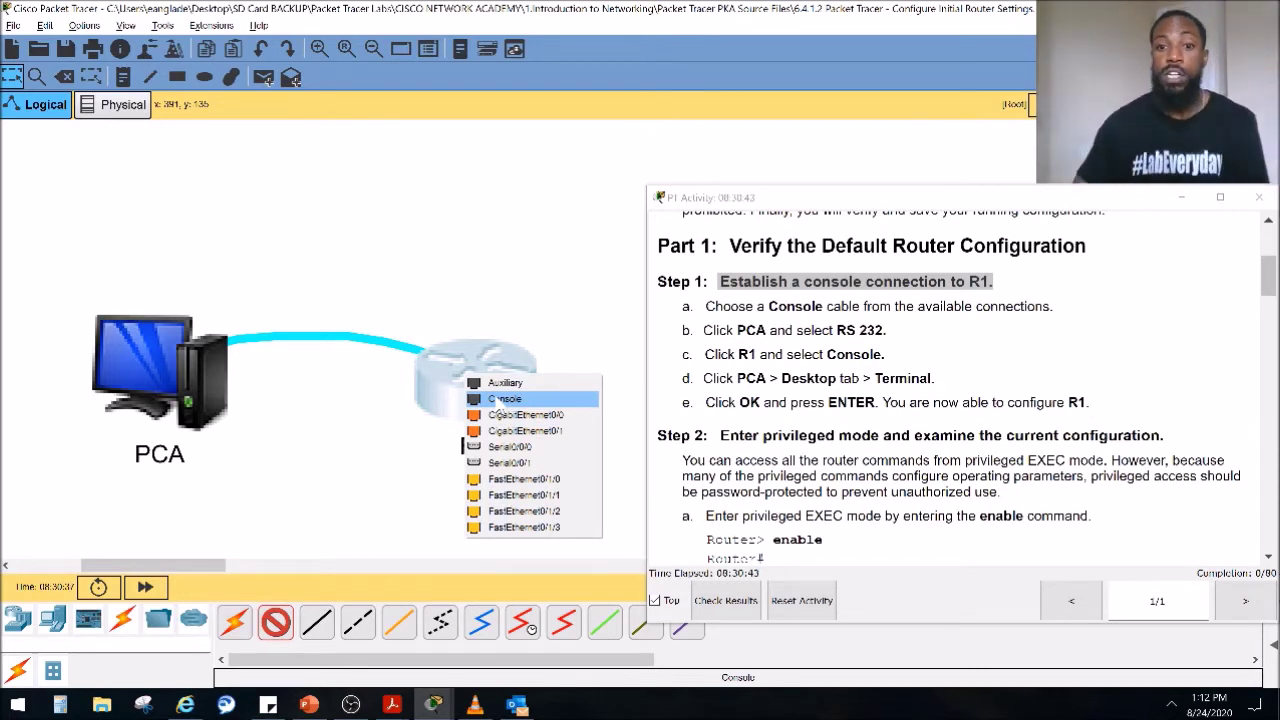
{"action": "left_click", "coordinate": [495, 402]}
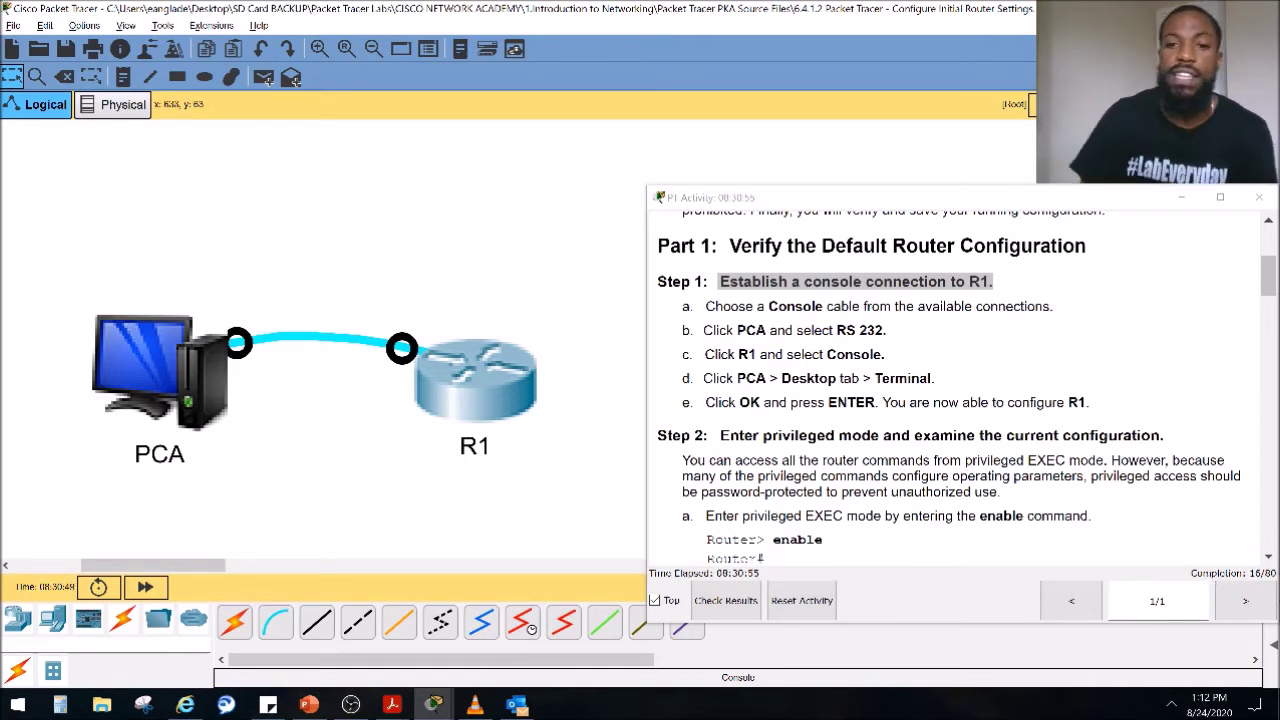
{"action": "left_click", "coordinate": [742, 610]}
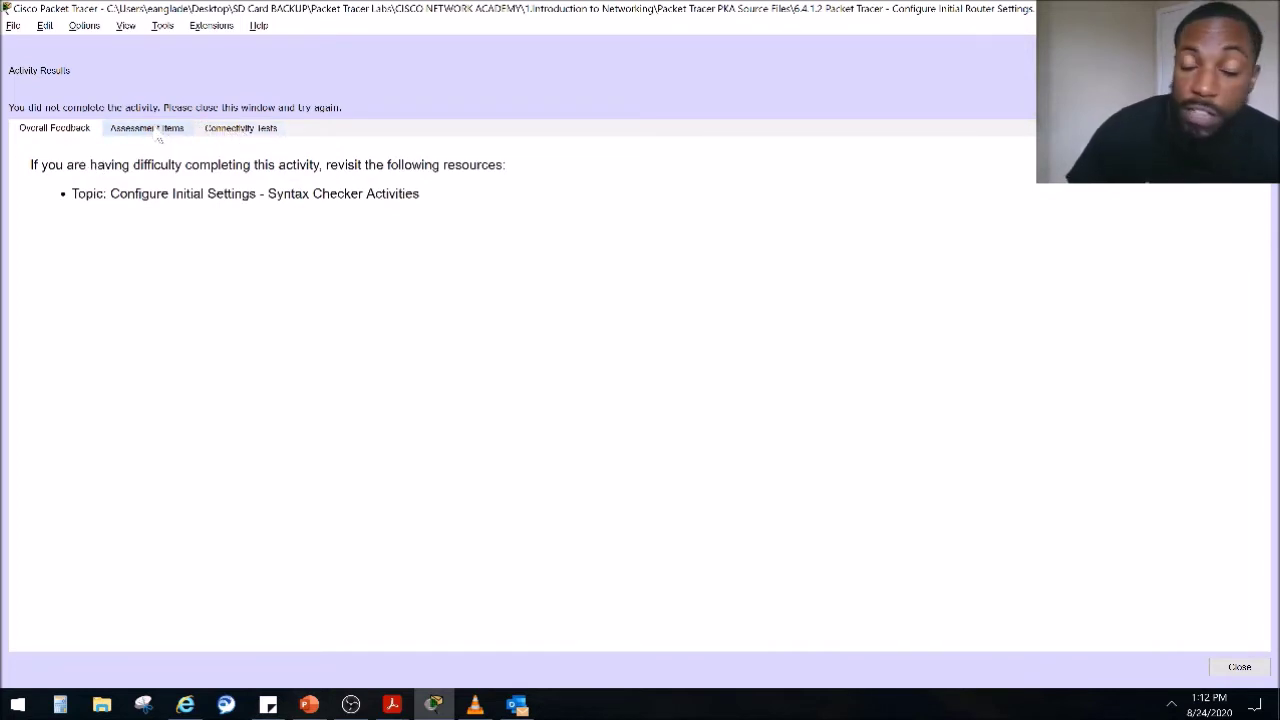
{"action": "left_click", "coordinate": [1238, 666]}
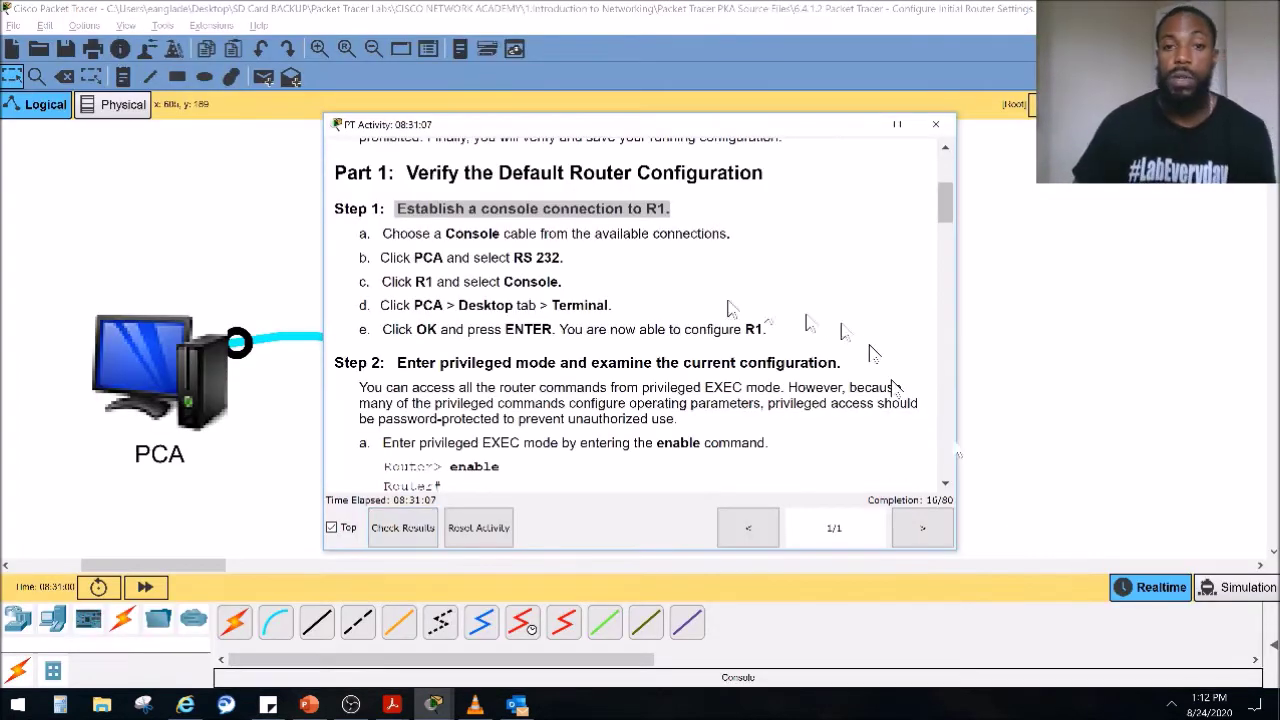
{"action": "left_click_drag", "start_coordinate": [394, 289], "coordinate": [586, 289]}
{"action": "left_click_drag", "start_coordinate": [545, 124], "coordinate": [910, 280]}
{"action": "left_click_drag", "start_coordinate": [757, 464], "coordinate": [886, 462]}
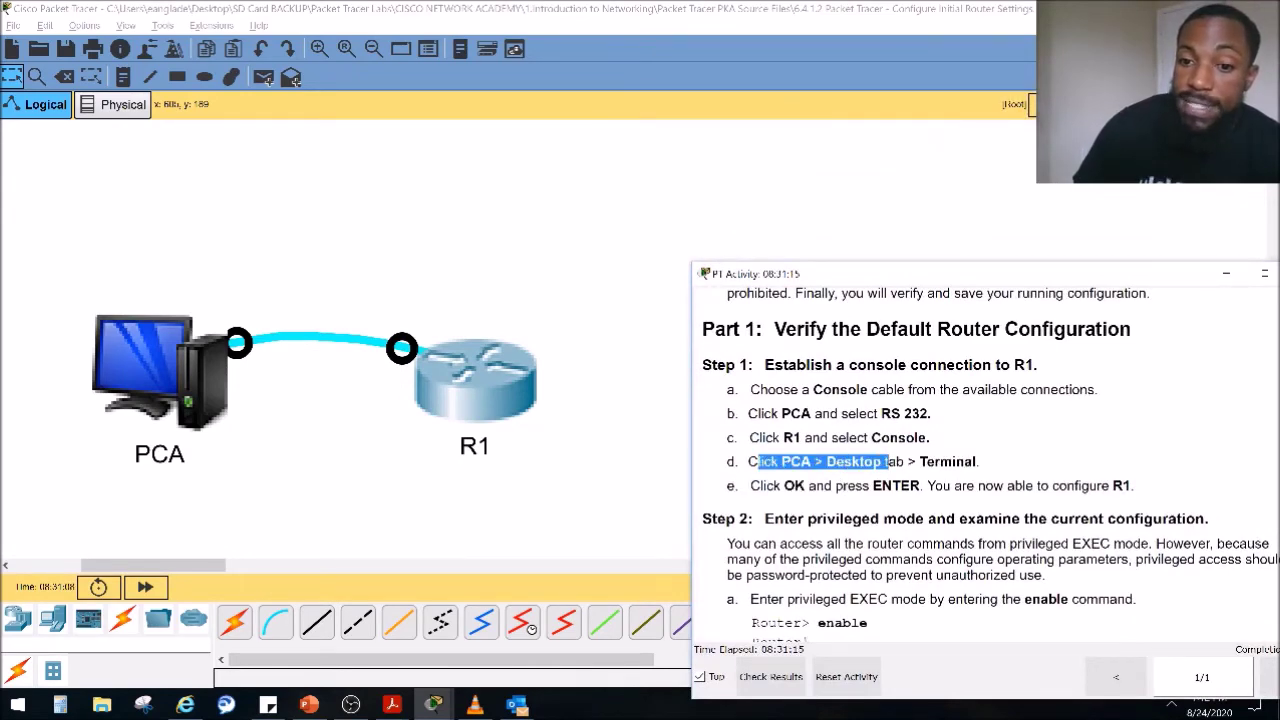
- Launch PCA's Desktop Terminal with default port settings to show R1's IOS boot output
{"action": "left_click", "coordinate": [952, 460]}
{"action": "left_click", "coordinate": [134, 370]}
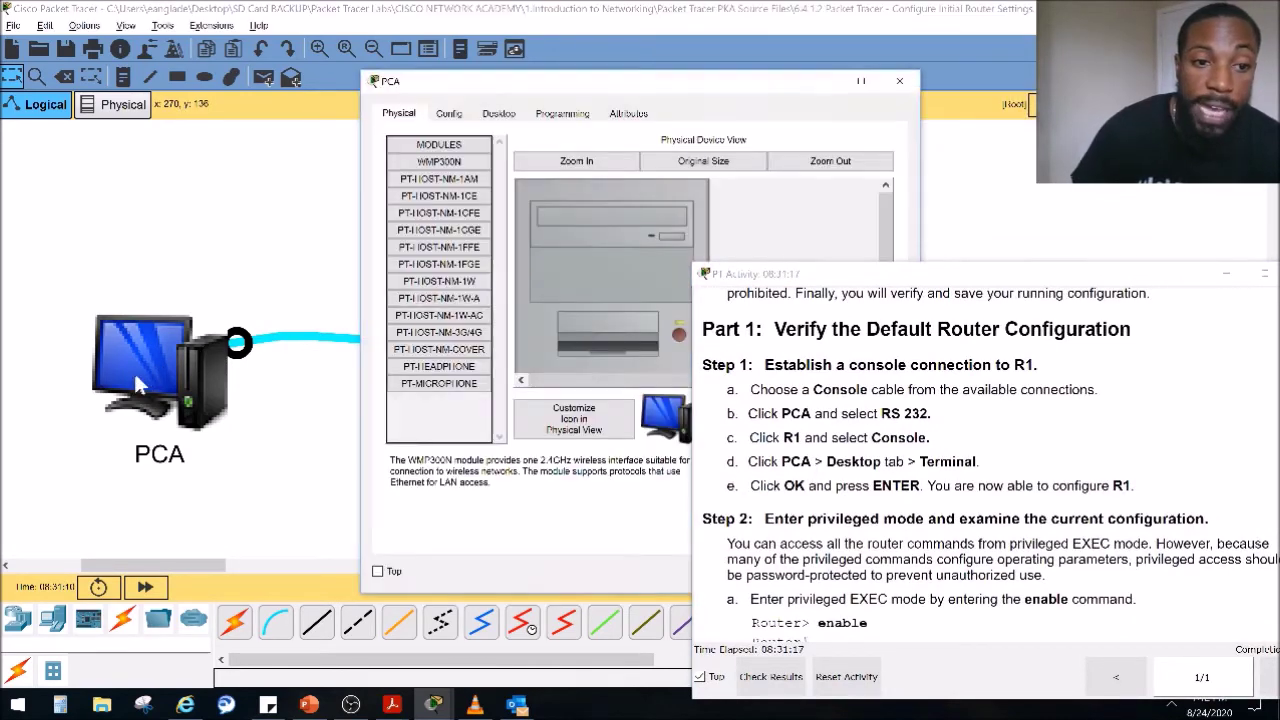
{"action": "left_click_drag", "start_coordinate": [487, 89], "coordinate": [150, 207]}
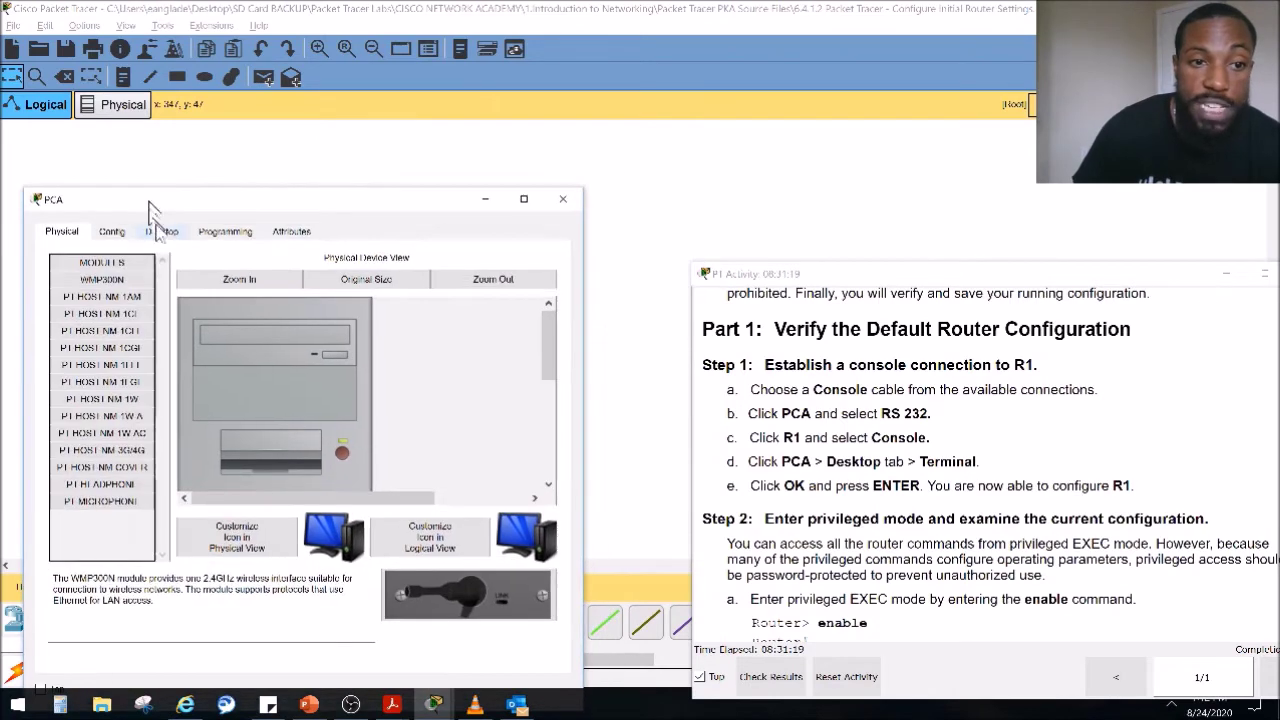
{"action": "left_click", "coordinate": [162, 231]}
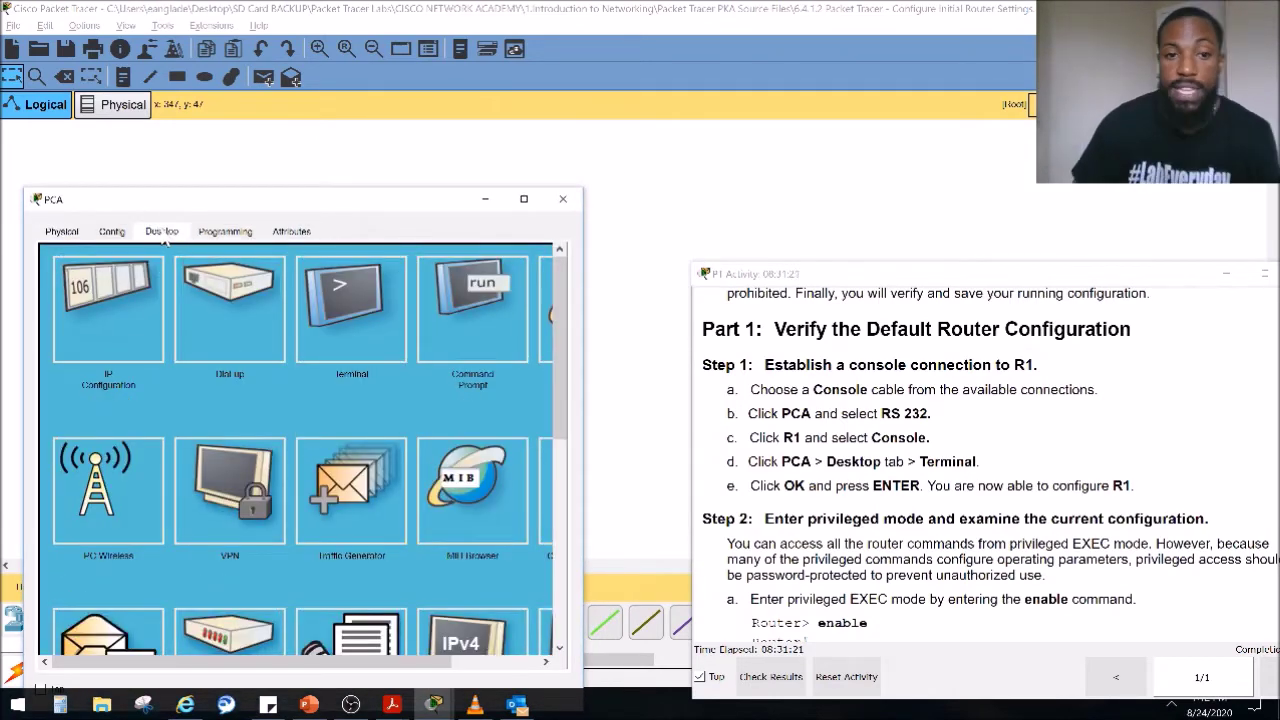
{"action": "left_click", "coordinate": [355, 325]}
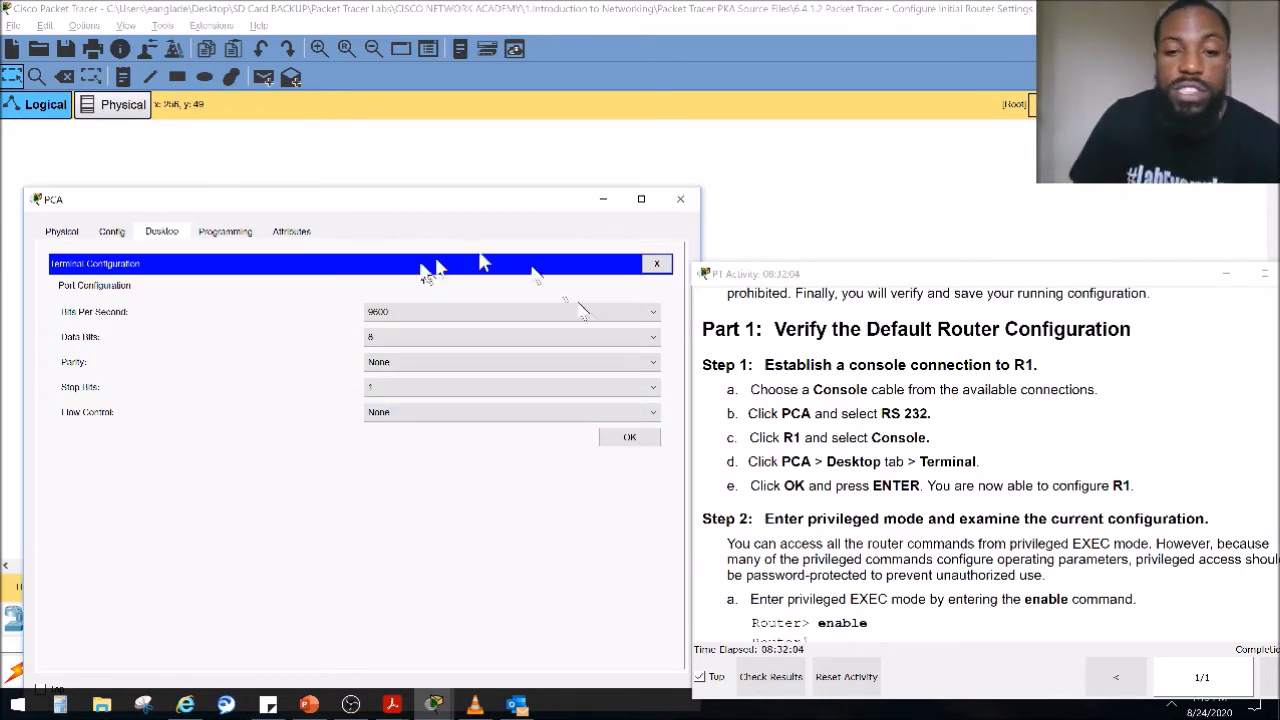
{"action": "left_click", "coordinate": [621, 438]}
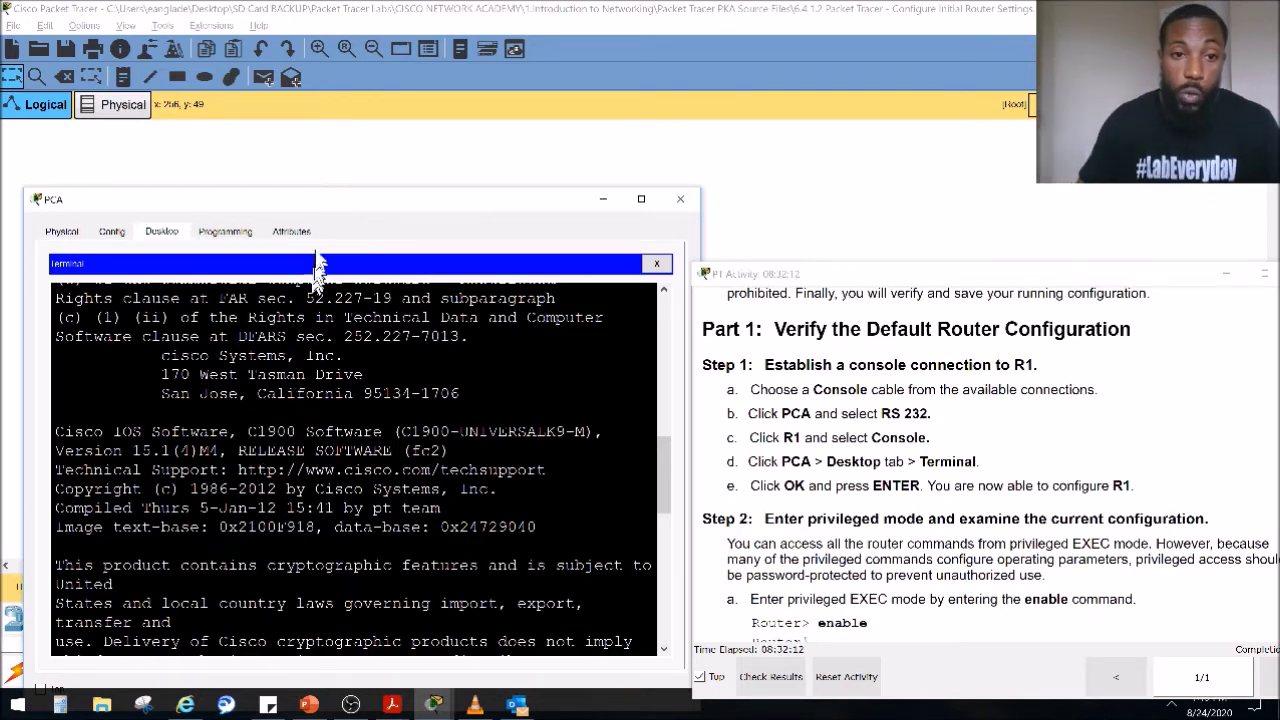
- Review R1's boot output, highlighting the image decompression and interface lines, then close PCA's window
{"action": "left_click_drag", "start_coordinate": [304, 199], "coordinate": [290, 128]}
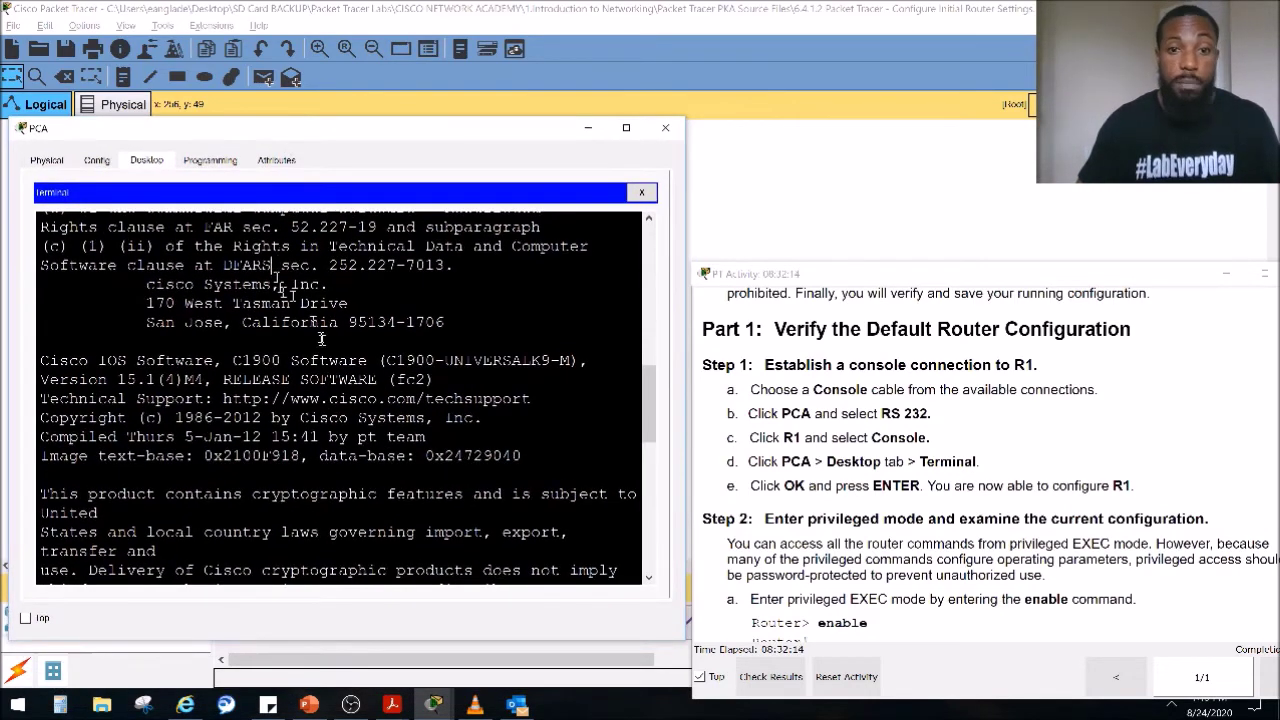
{"action": "scroll", "coordinate": [314, 325], "scroll_direction": "up", "scroll_amount": 10}
{"action": "left_click_drag", "start_coordinate": [80, 224], "coordinate": [100, 333]}
{"action": "left_click", "coordinate": [73, 330]}
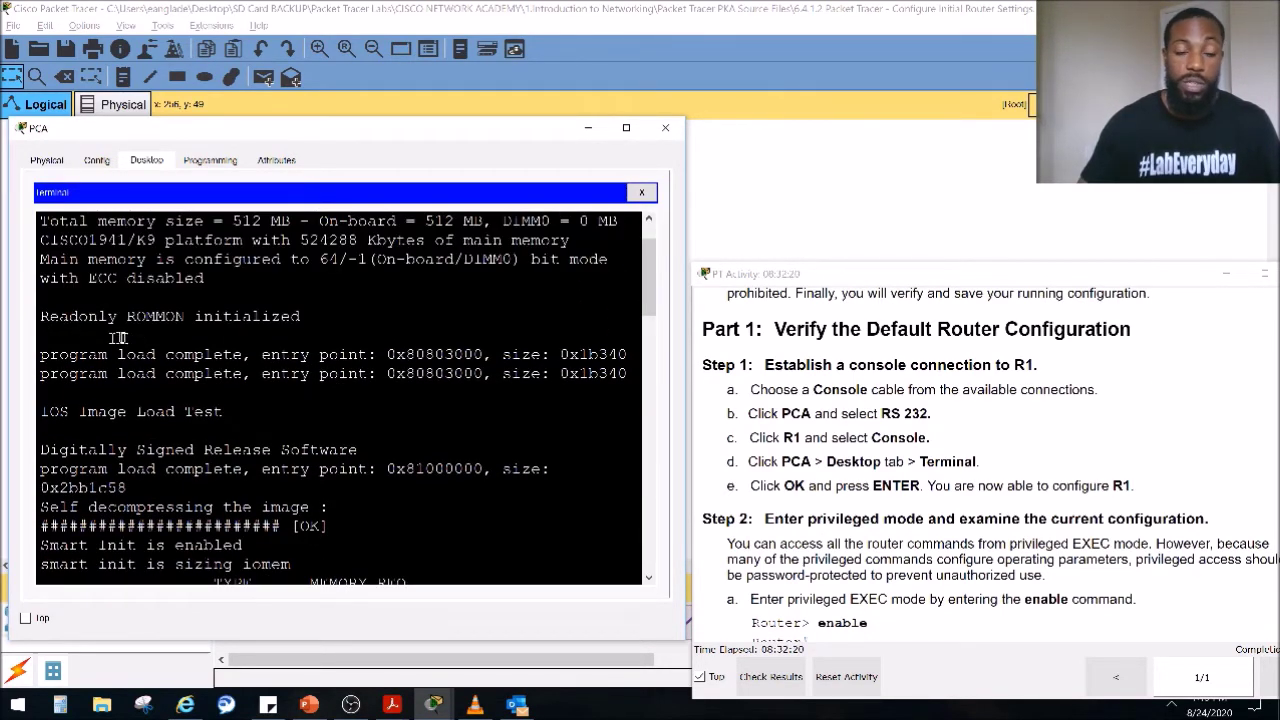
{"action": "left_click_drag", "start_coordinate": [79, 345], "coordinate": [350, 307]}
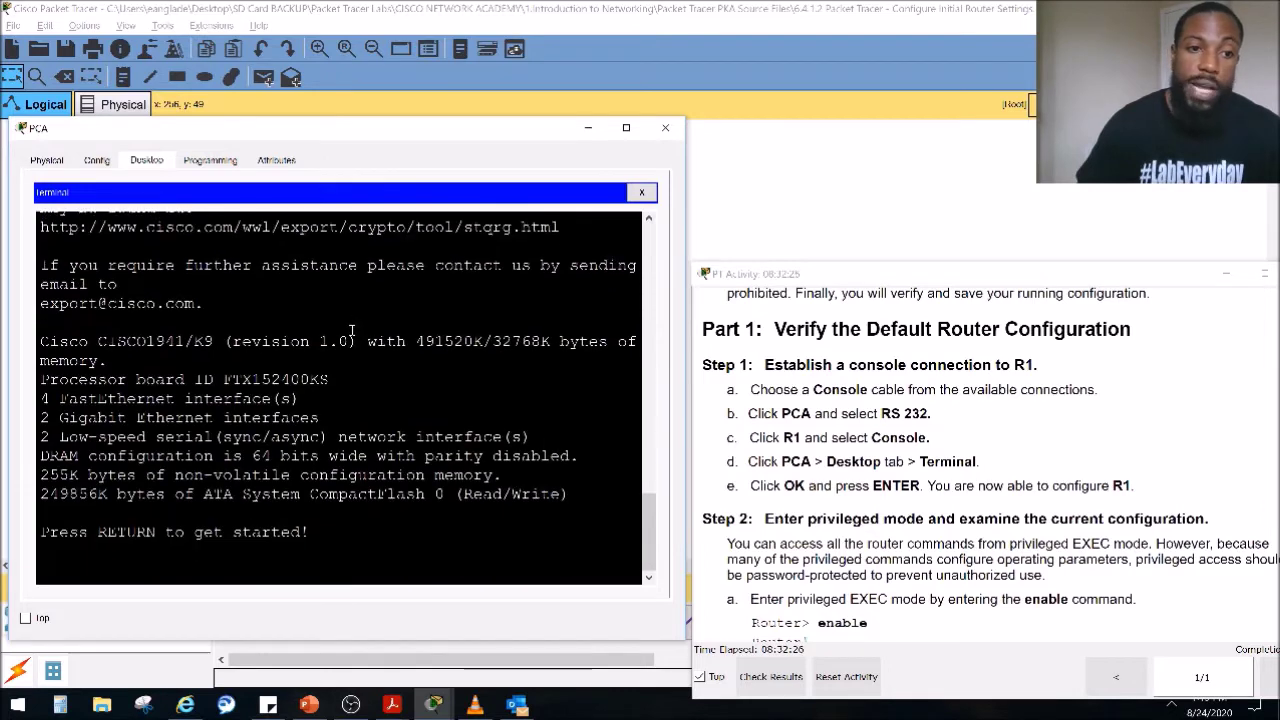
{"action": "mouse_move", "coordinate": [45, 393]}
{"action": "left_mouse_down"}
{"action": "mouse_move", "coordinate": [322, 386]}
{"action": "mouse_move", "coordinate": [321, 398]}
{"action": "mouse_move", "coordinate": [40, 418]}
{"action": "left_mouse_up"}
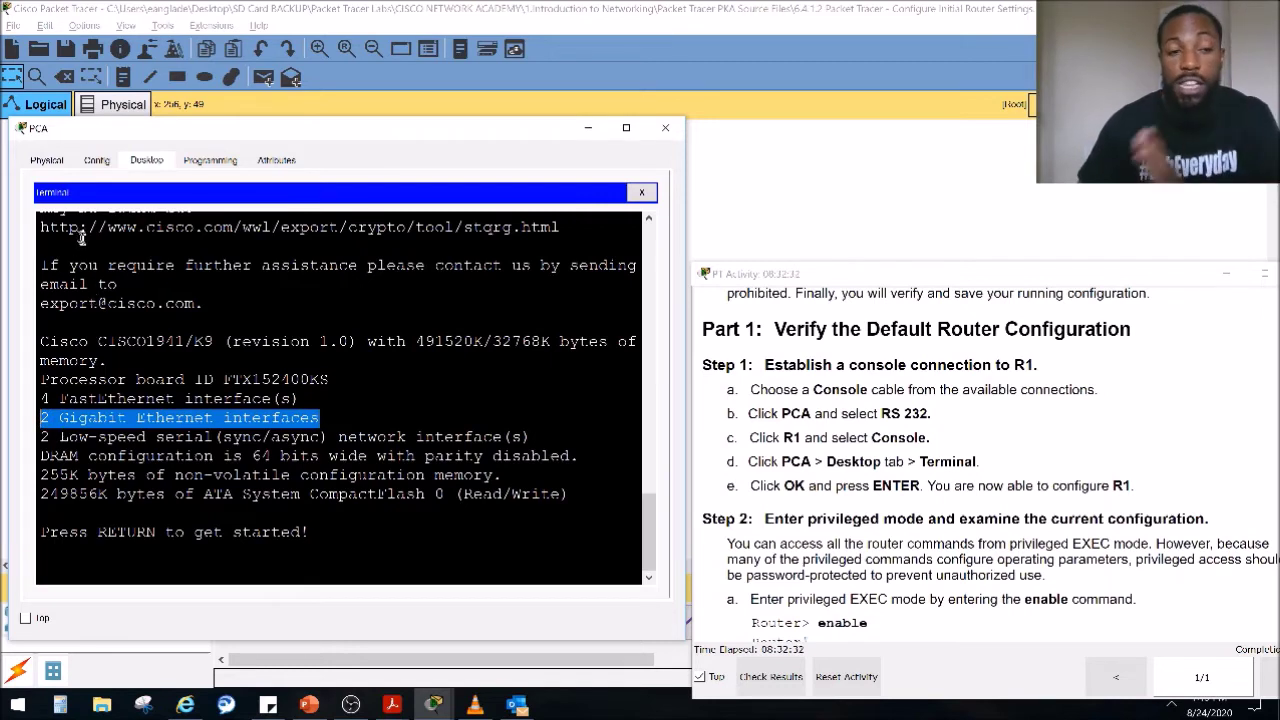
{"action": "left_click", "coordinate": [665, 127]}
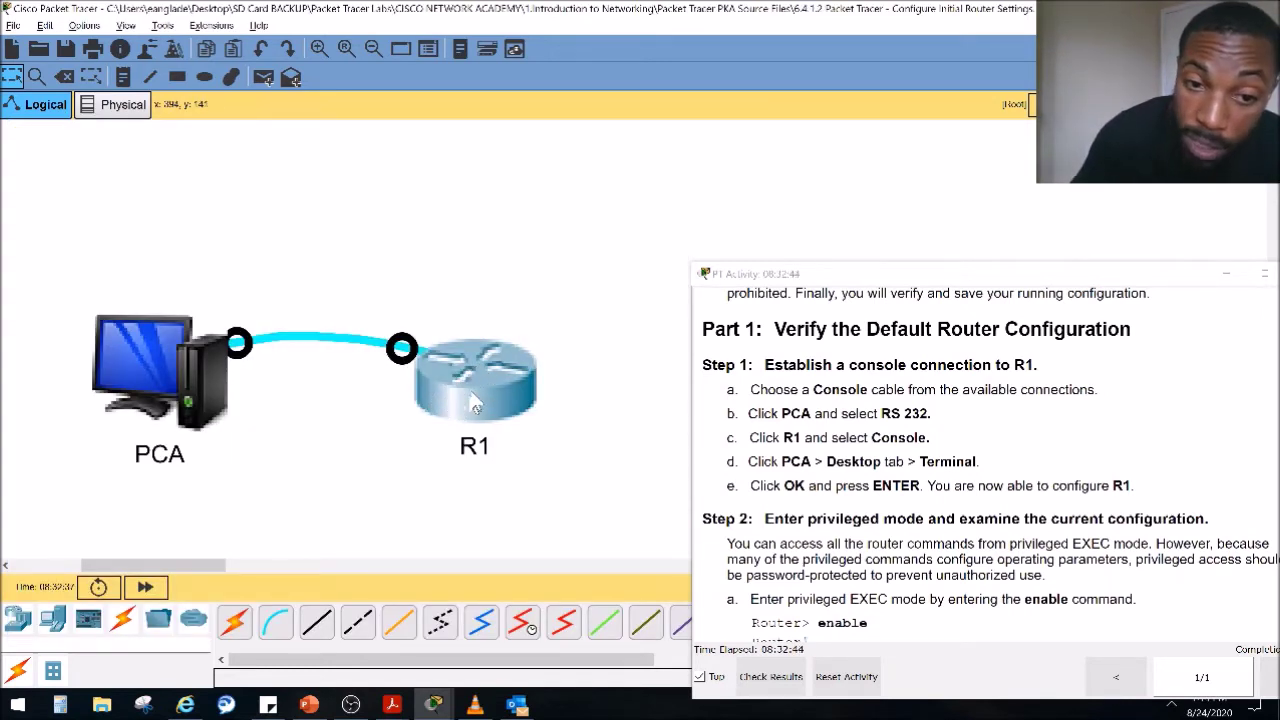
- Enlarge R1's Physical view to inspect the router hardware, then reopen PCA's device window
{"action": "left_click", "coordinate": [485, 390]}
{"action": "left_click_drag", "start_coordinate": [475, 90], "coordinate": [115, 242]}
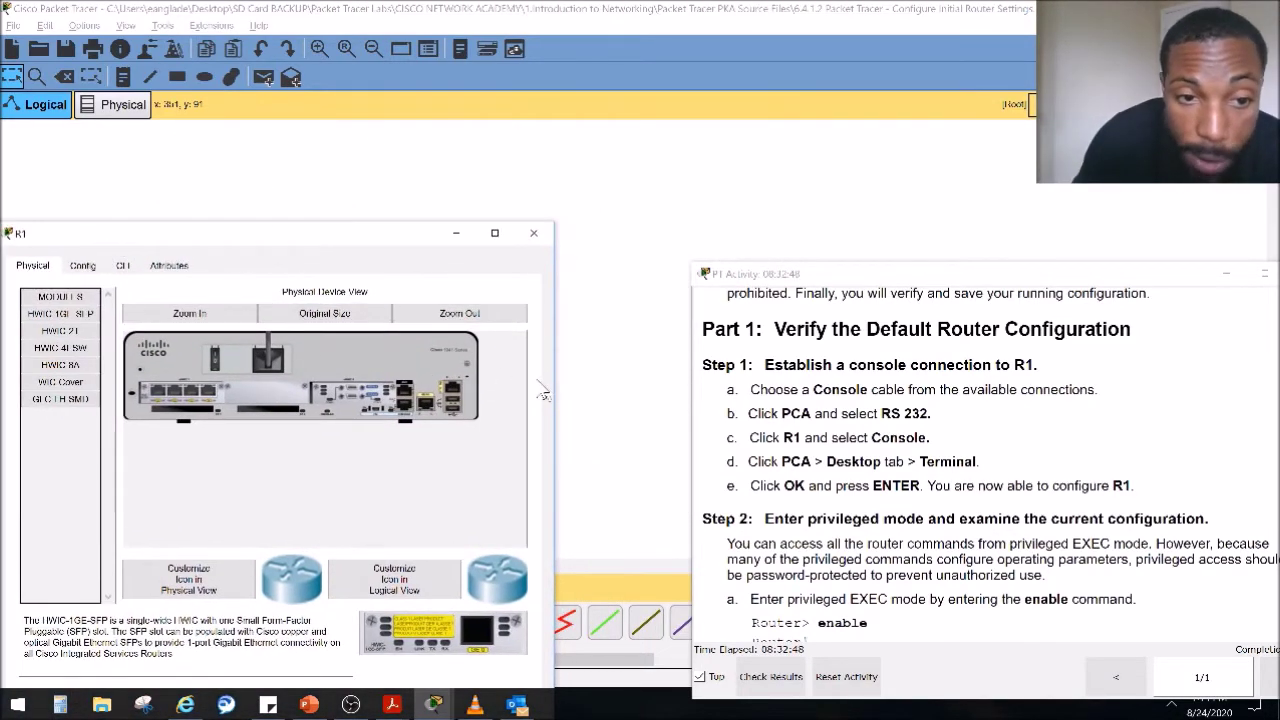
{"action": "left_click_drag", "start_coordinate": [548, 390], "coordinate": [893, 410]}
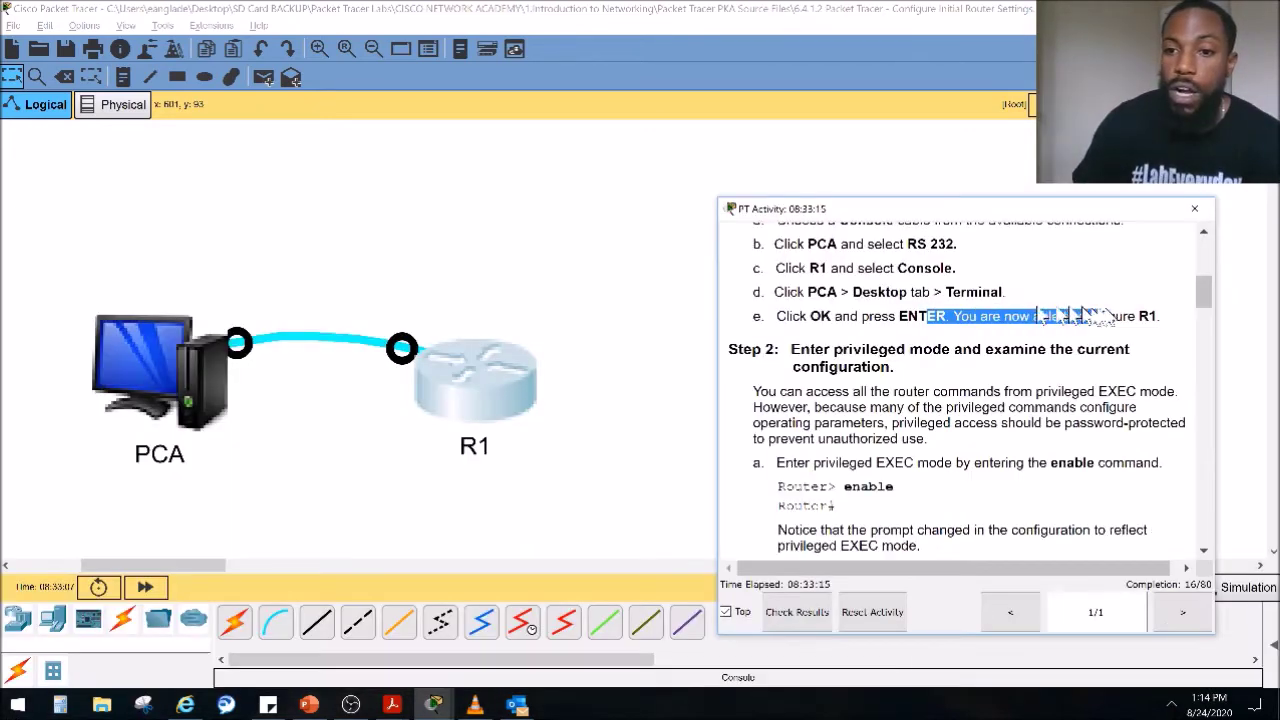
{"action": "left_click_drag", "start_coordinate": [1040, 316], "coordinate": [1155, 314]}
{"action": "left_click", "coordinate": [160, 370]}
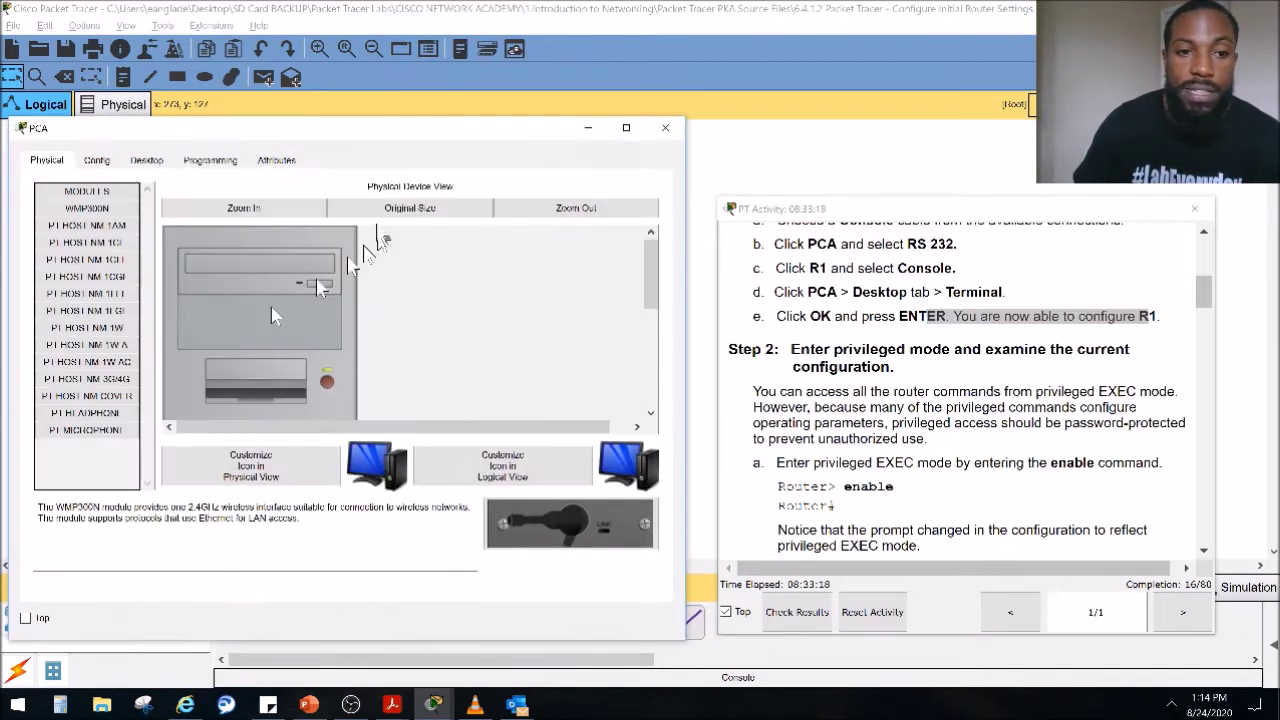
- Get a Router> prompt in PCA's terminal and list the user EXEC commands with ?
{"action": "left_click", "coordinate": [150, 162]}
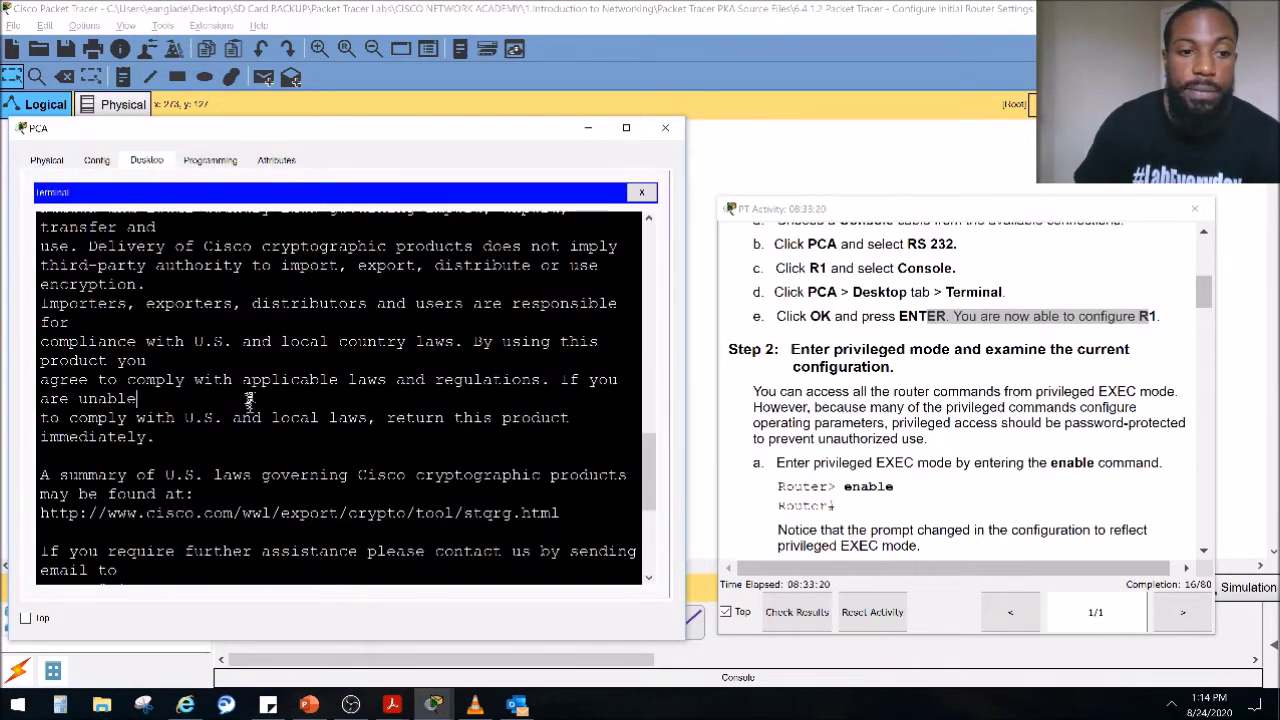
{"action": "key", "text": "Return"}
{"action": "key", "text": "Return"}
{"action": "key", "text": "Return"}
{"action": "key", "text": "Return"}
{"action": "key", "text": "Return"}
{"action": "key", "text": "Return"}
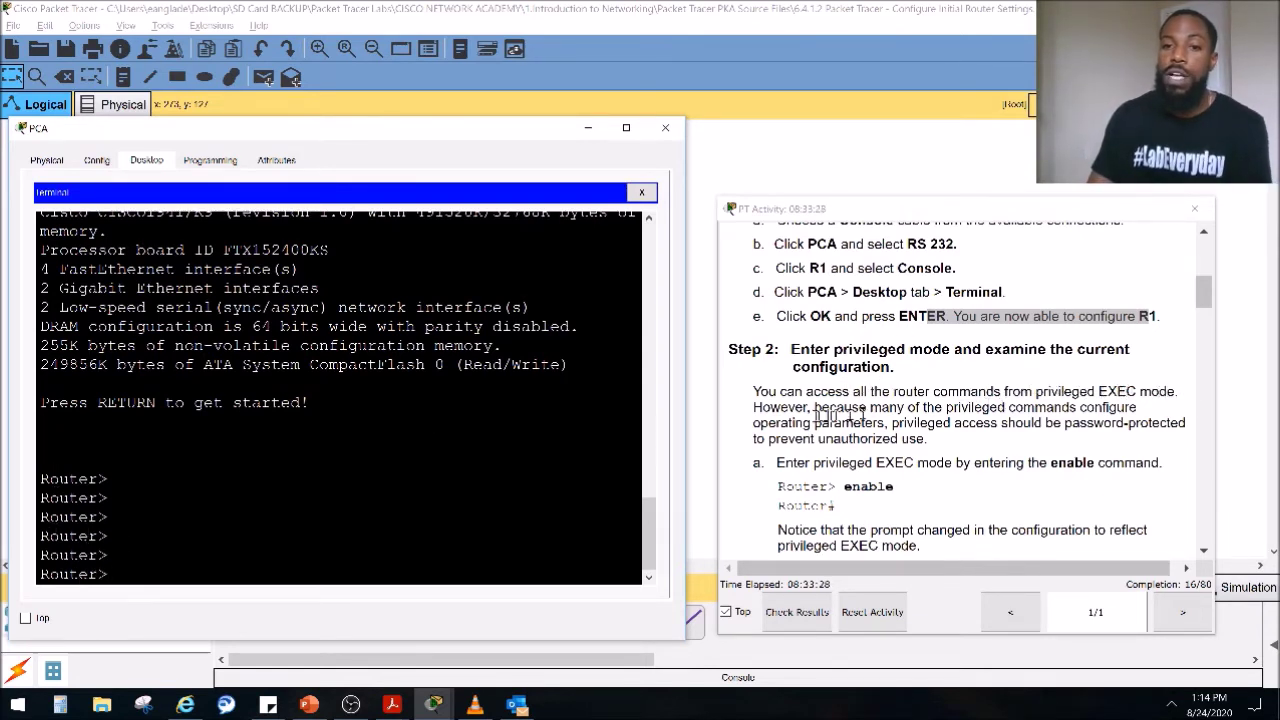
{"action": "left_click_drag", "start_coordinate": [812, 423], "coordinate": [975, 408]}
{"action": "left_click_drag", "start_coordinate": [814, 423], "coordinate": [990, 447]}
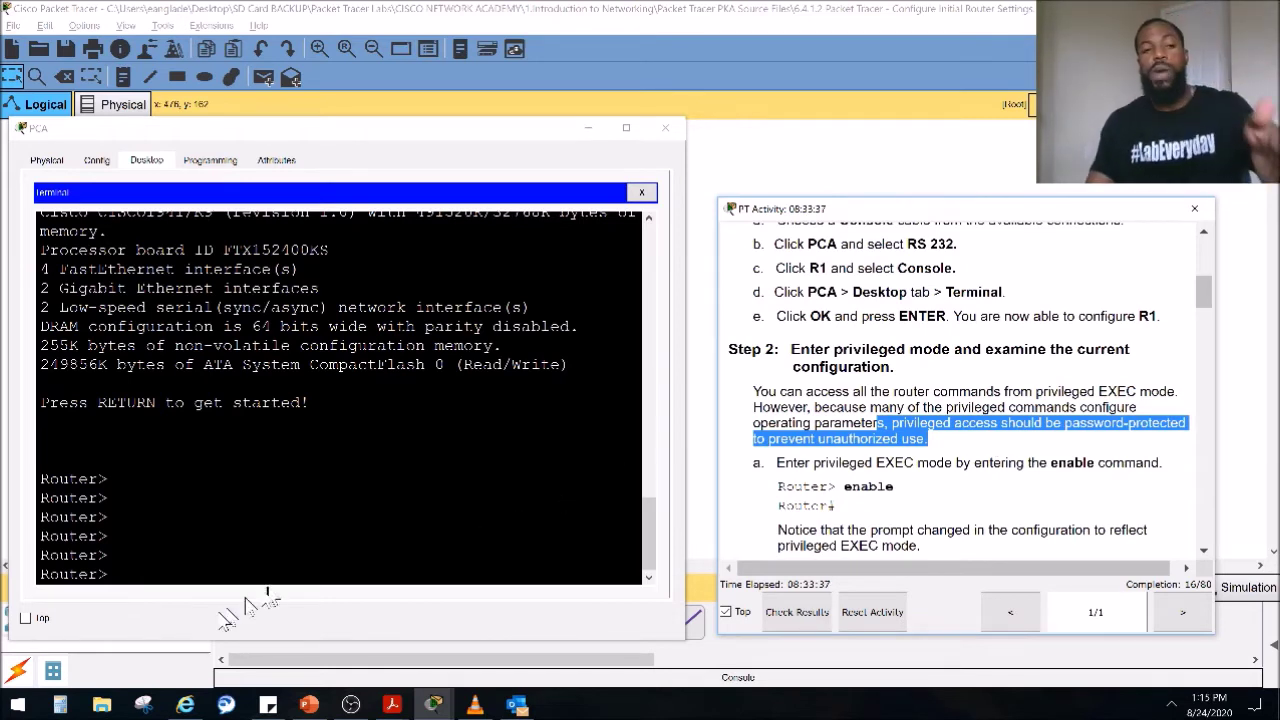
{"action": "left_click_drag", "start_coordinate": [108, 577], "coordinate": [100, 577]}
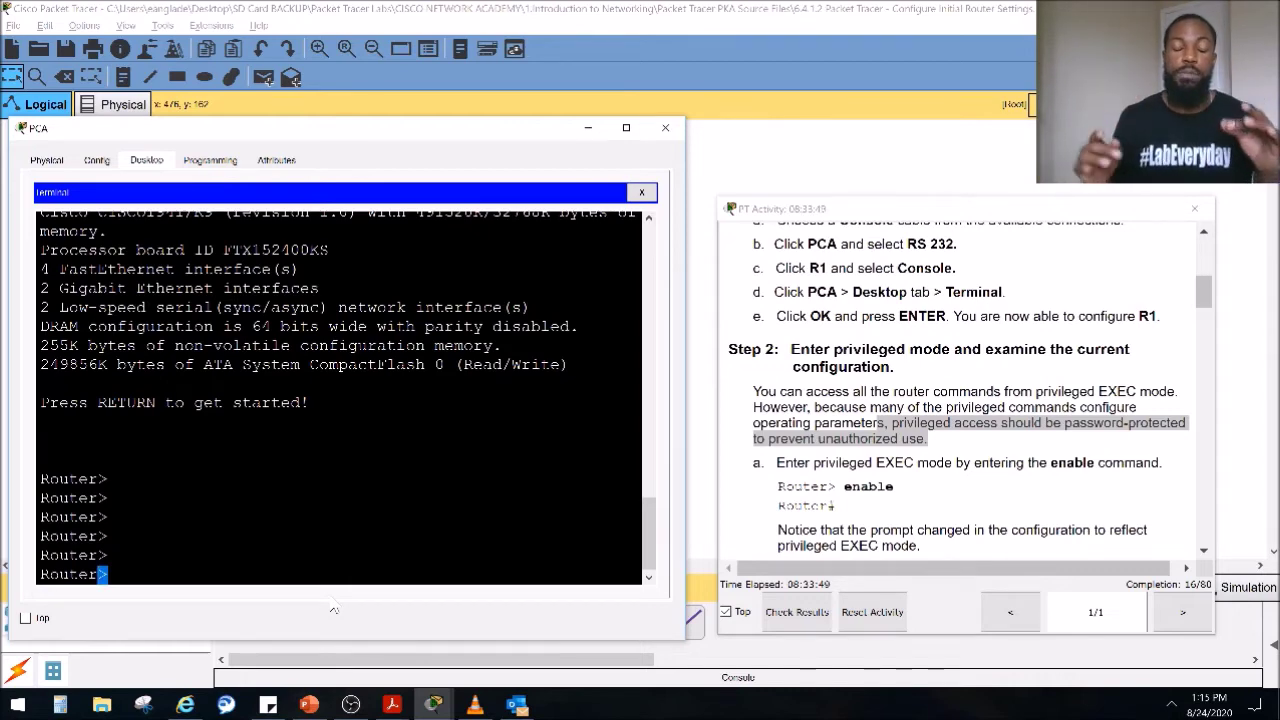
{"action": "type", "text": "?"}
{"action": "key", "text": "Return"}
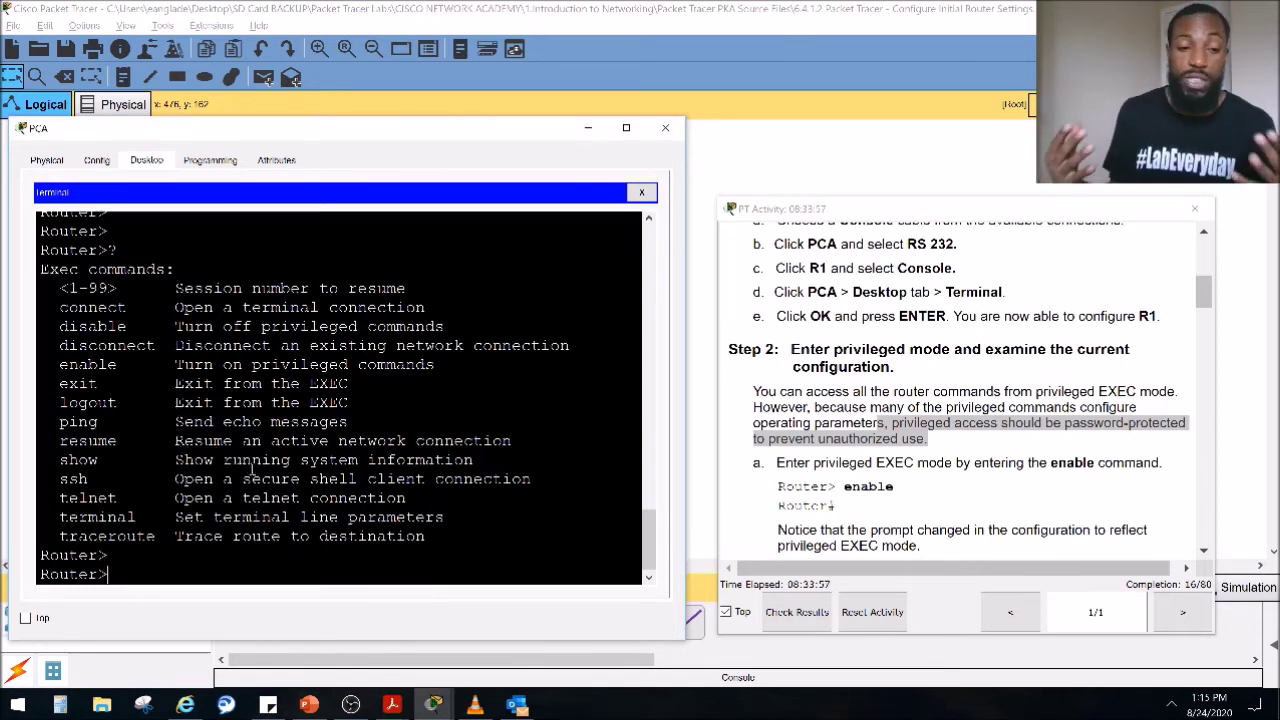
- Run enable (typed as ena + Tab) on R1 so the prompt changes to Router#
{"action": "left_click", "coordinate": [752, 460]}
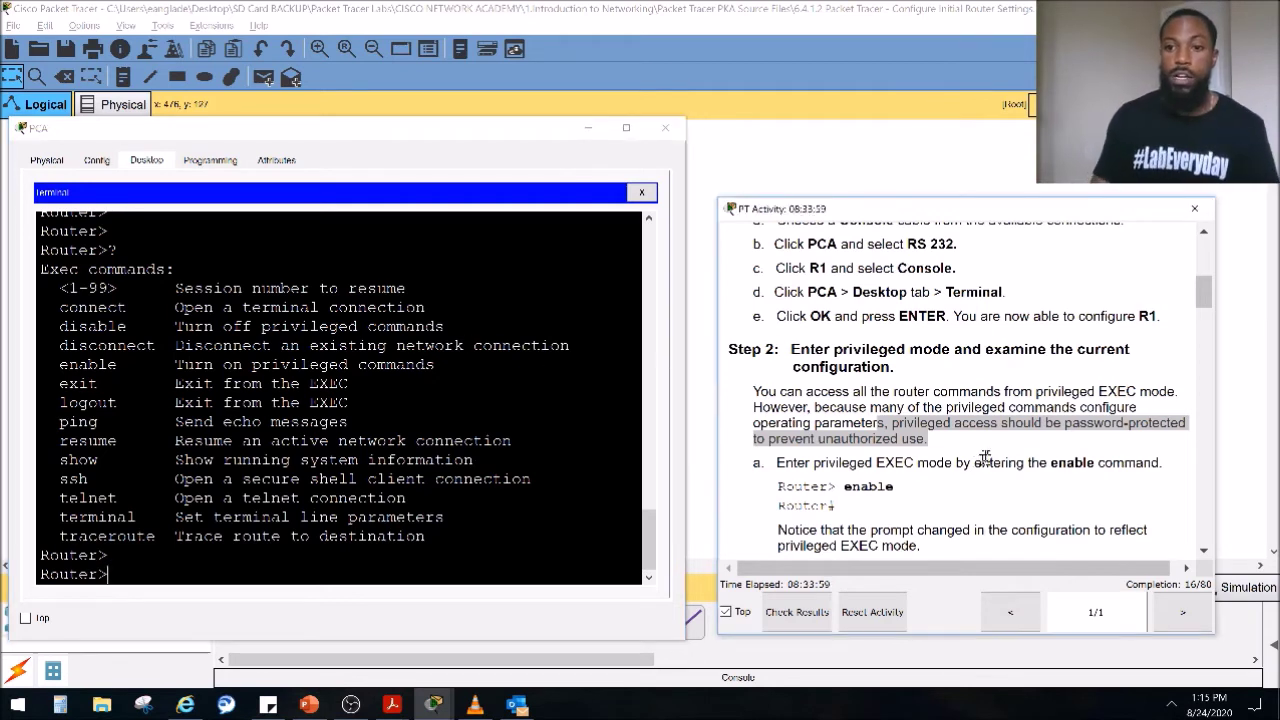
{"action": "left_click", "coordinate": [447, 516]}
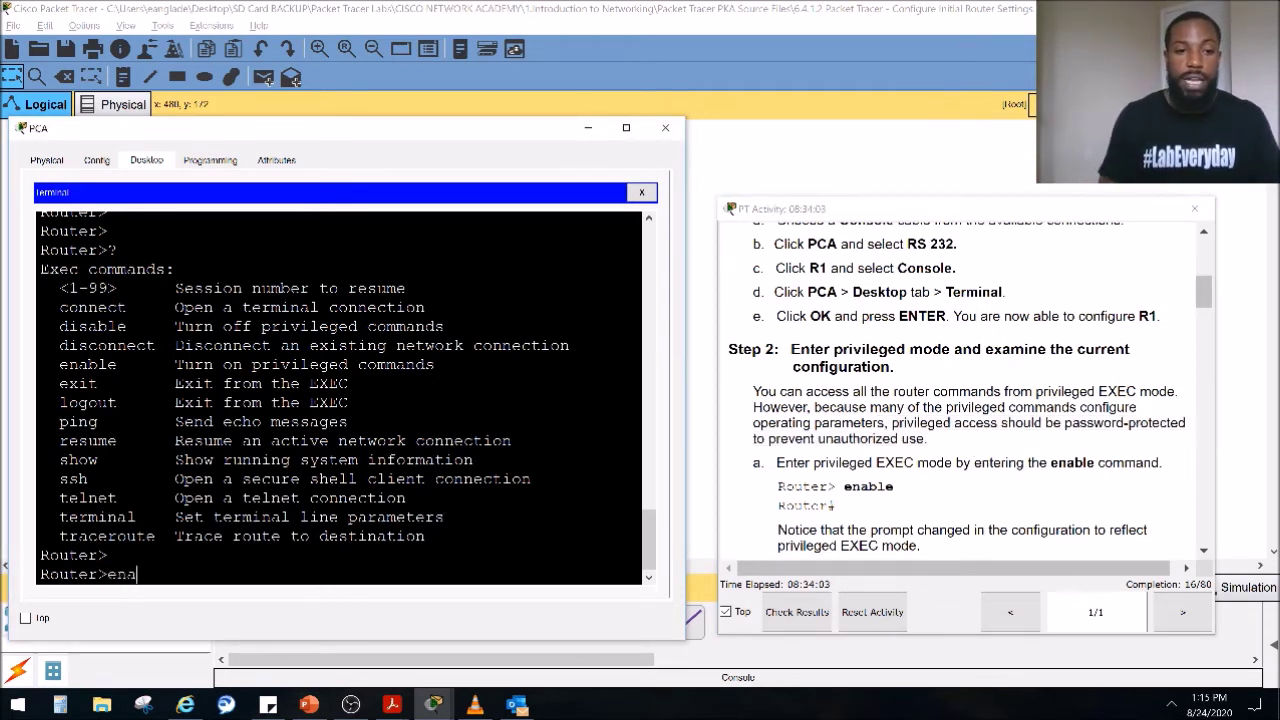
{"action": "key", "text": "Return"}
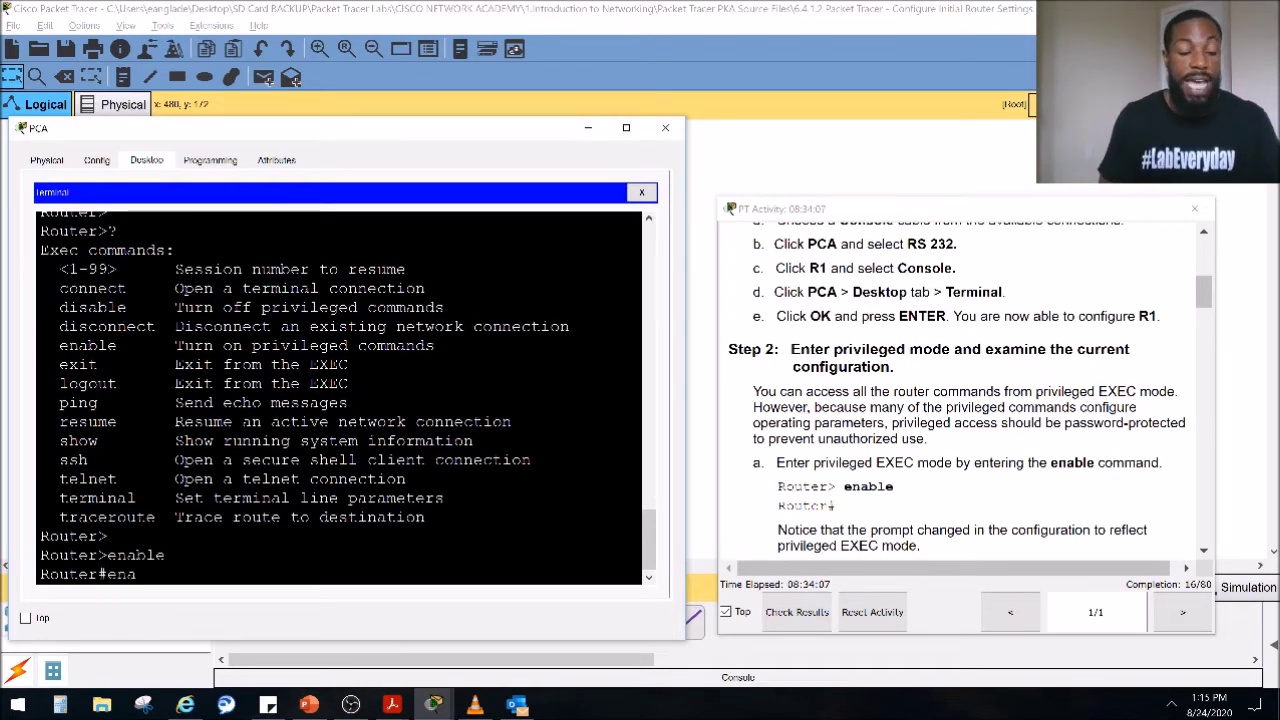
{"action": "type", "text": "ena"}
{"action": "key", "text": "Tab"}
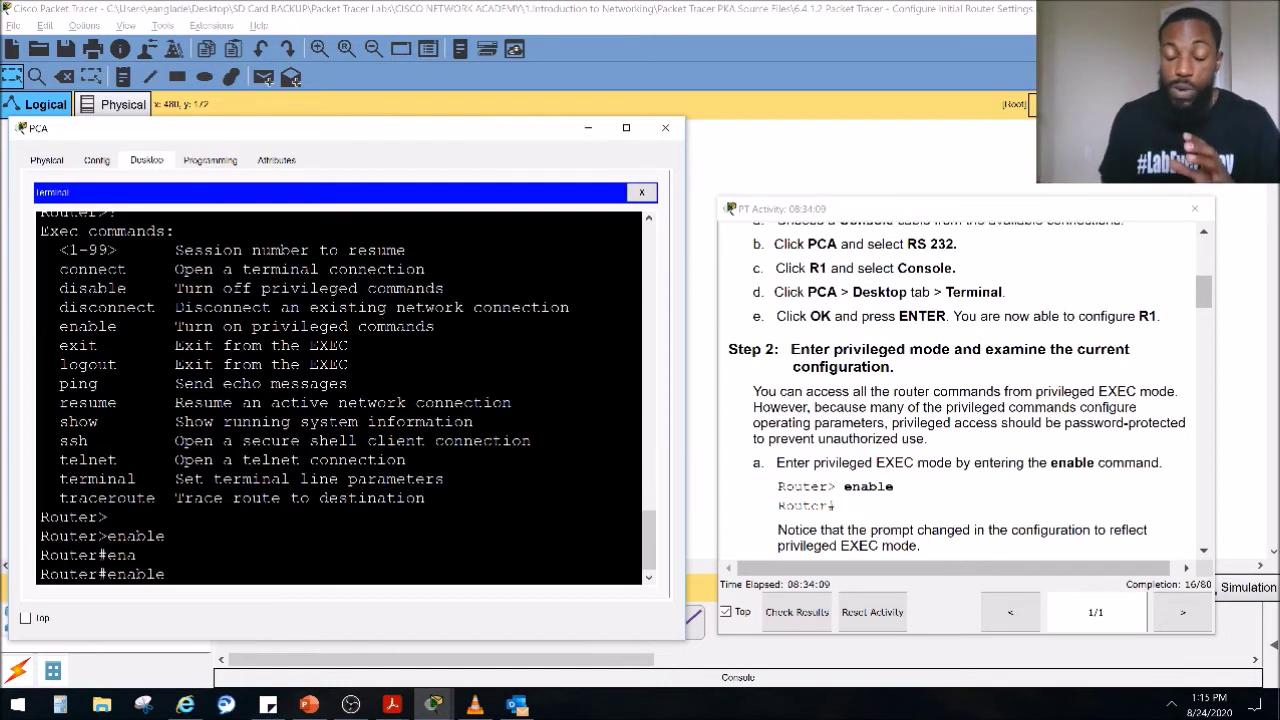
{"action": "key", "text": "Return"}
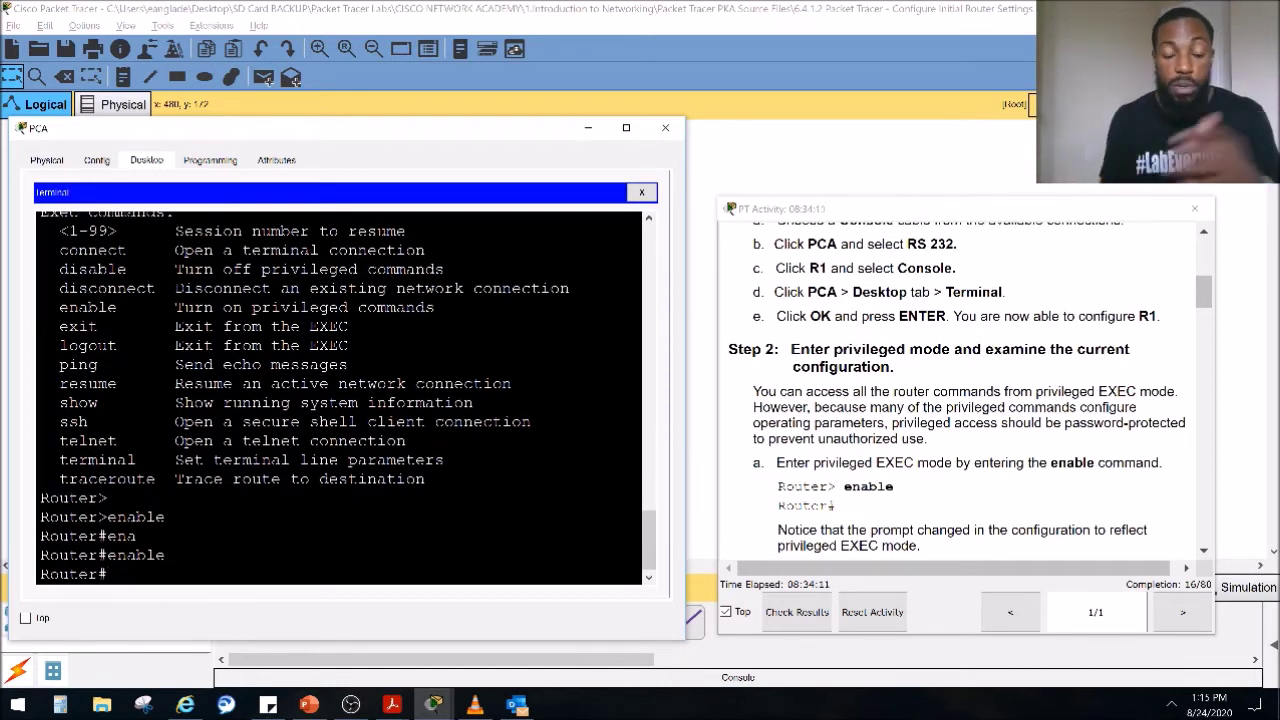
{"action": "right_click", "coordinate": [108, 580]}
{"action": "left_click", "coordinate": [145, 543]}
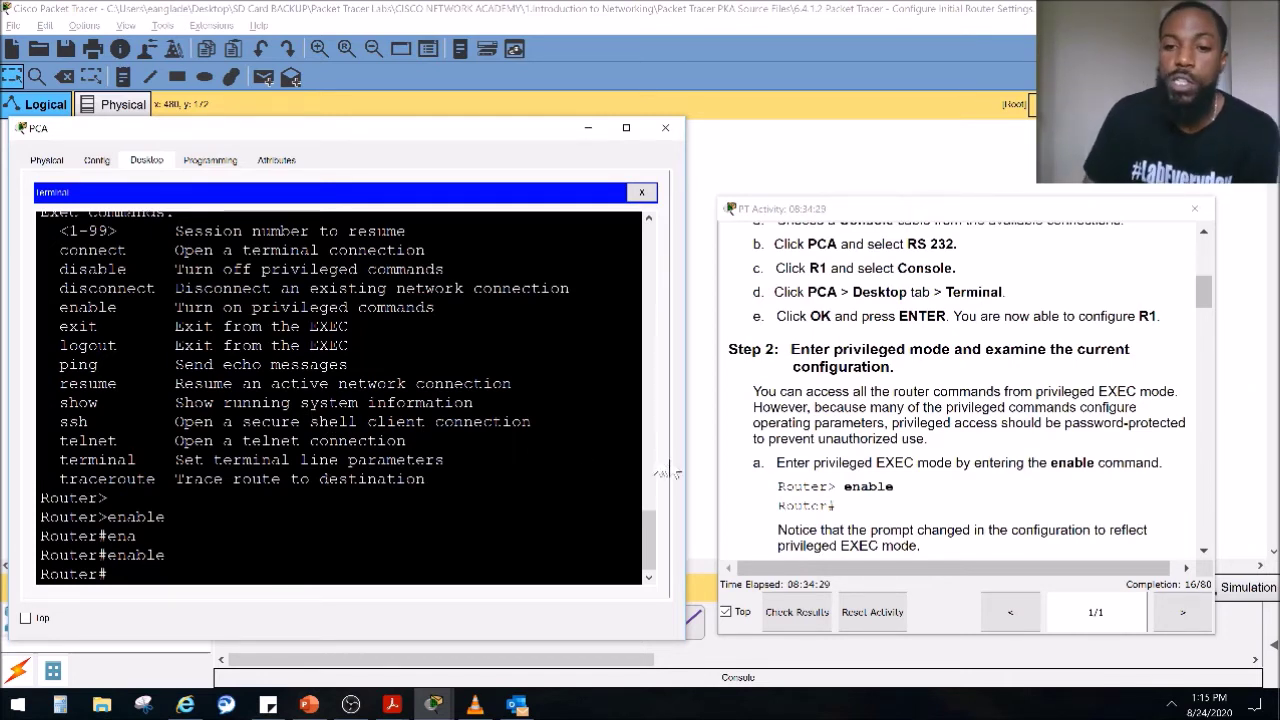
{"action": "left_click_drag", "start_coordinate": [786, 530], "coordinate": [930, 556]}
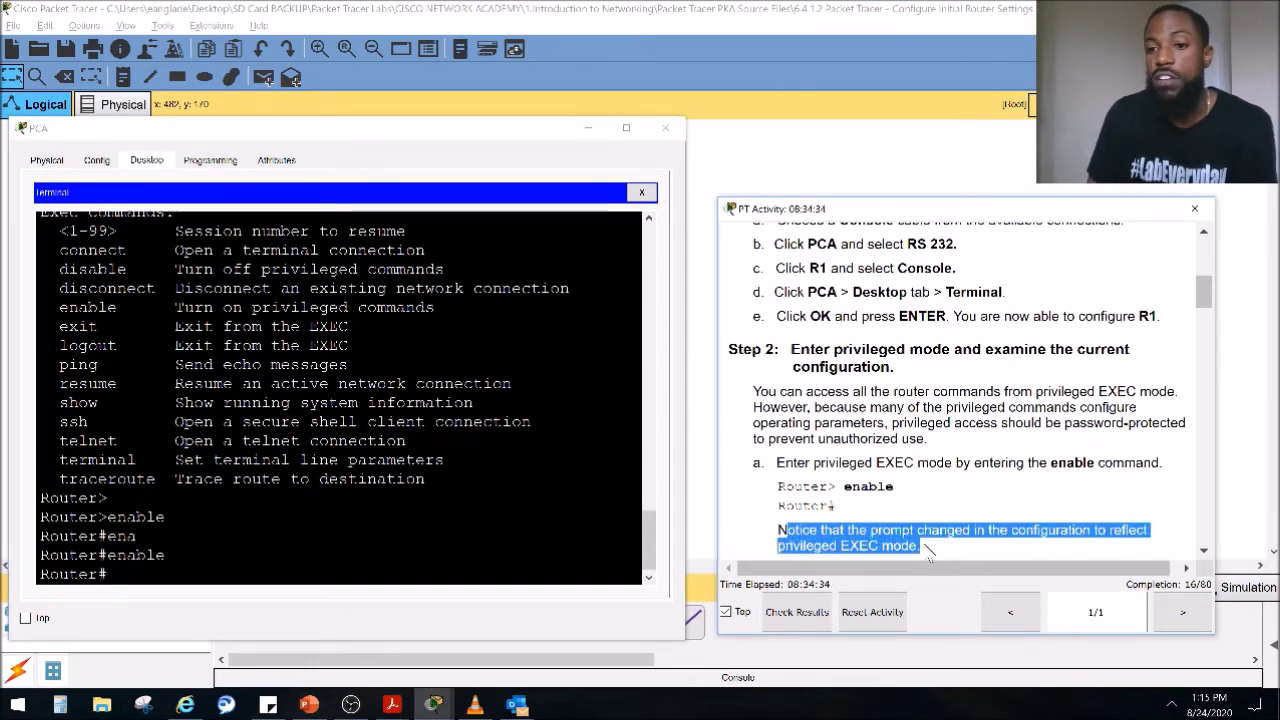
{"action": "scroll", "coordinate": [914, 520], "scroll_direction": "down", "scroll_amount": 5}
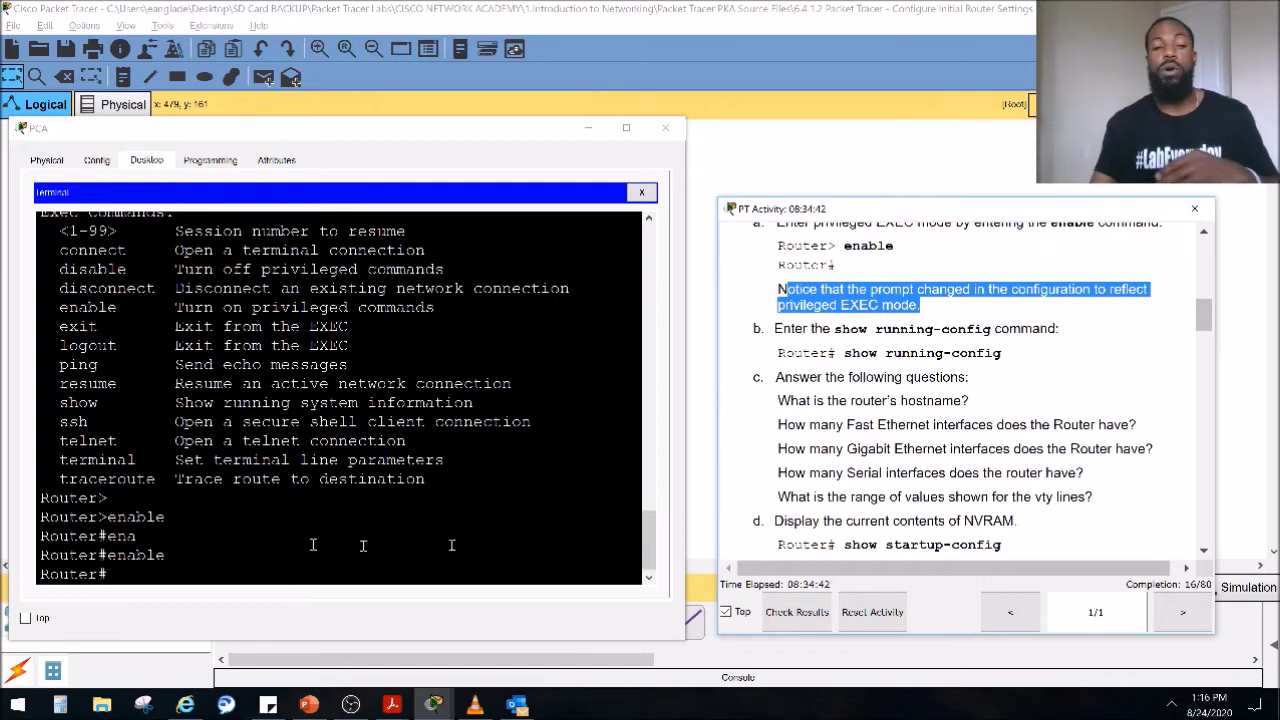
- At Router#, list the privileged-mode commands with ? and page past --More--
{"action": "left_click", "coordinate": [237, 479]}
{"action": "type", "text": "?"}
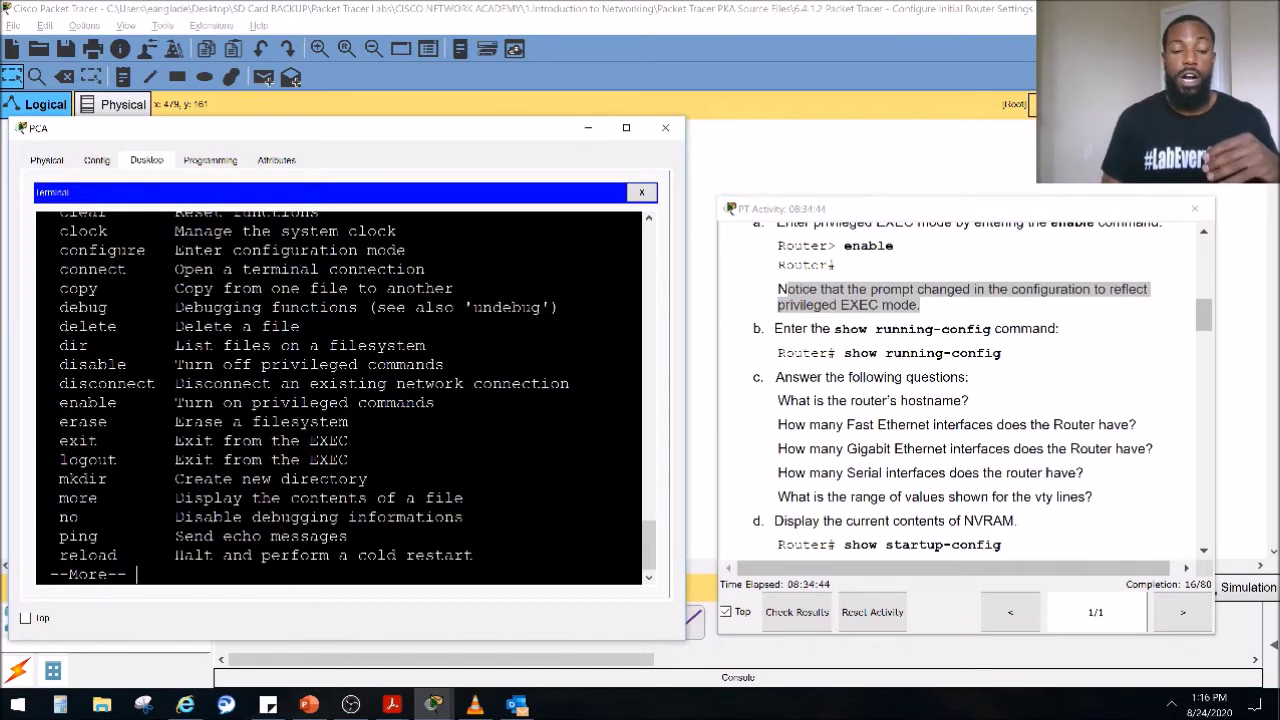
{"action": "key", "text": "space"}
{"action": "scroll", "coordinate": [200, 405], "scroll_direction": "up", "scroll_amount": 10}
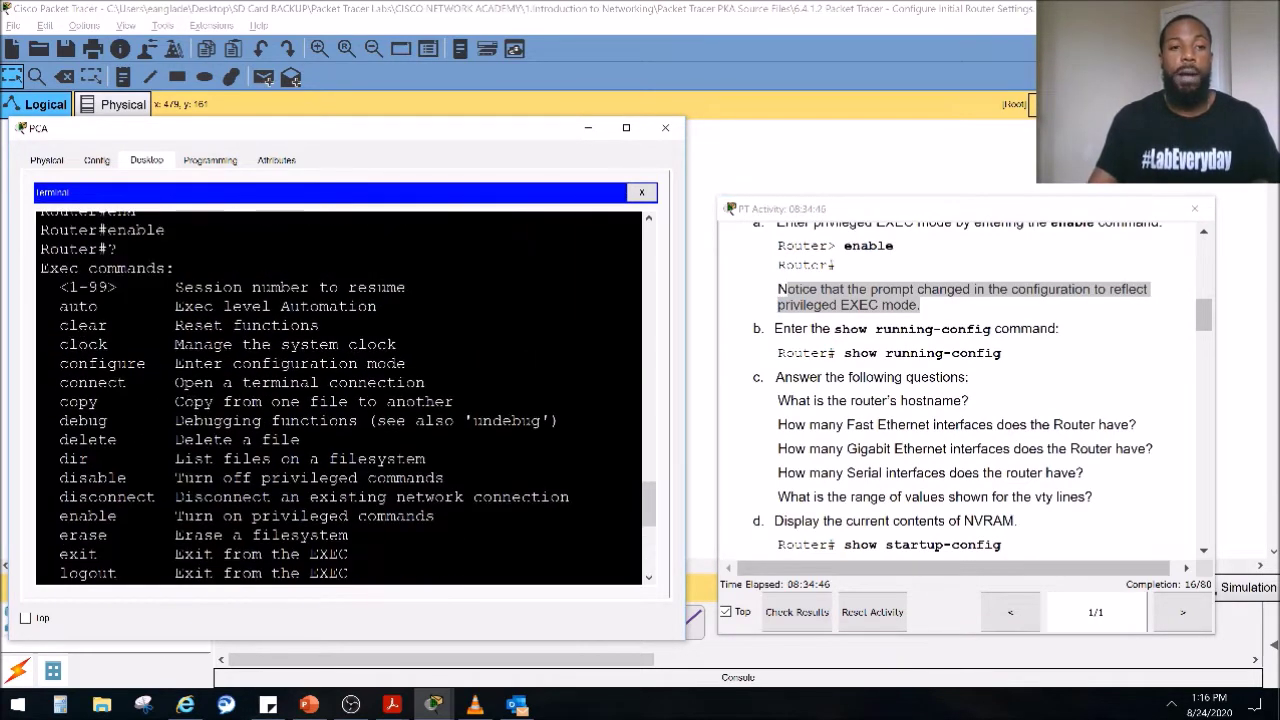
{"action": "scroll", "coordinate": [200, 405], "scroll_direction": "up", "scroll_amount": 6}
{"action": "scroll", "coordinate": [62, 268], "scroll_direction": "down", "scroll_amount": 2}
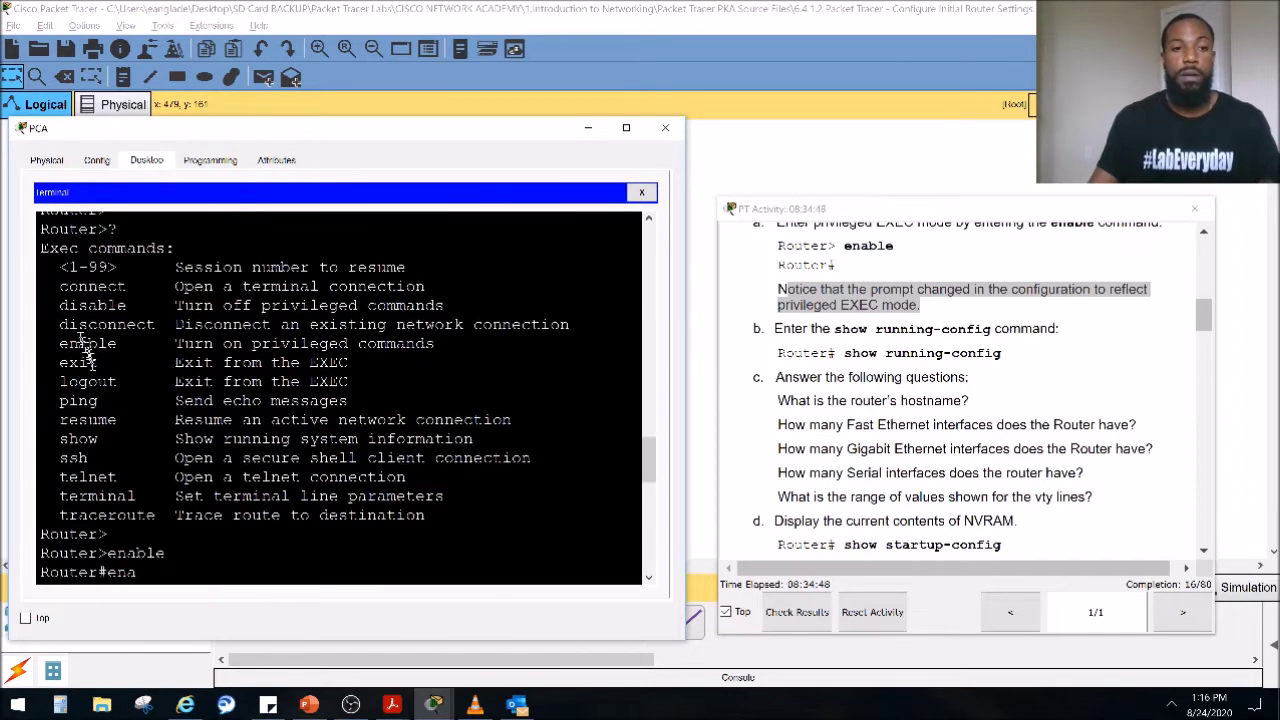
- Highlight the user-mode and privileged command lists to compare them, plus the show running-config instruction
{"action": "left_click_drag", "start_coordinate": [62, 268], "coordinate": [426, 516]}
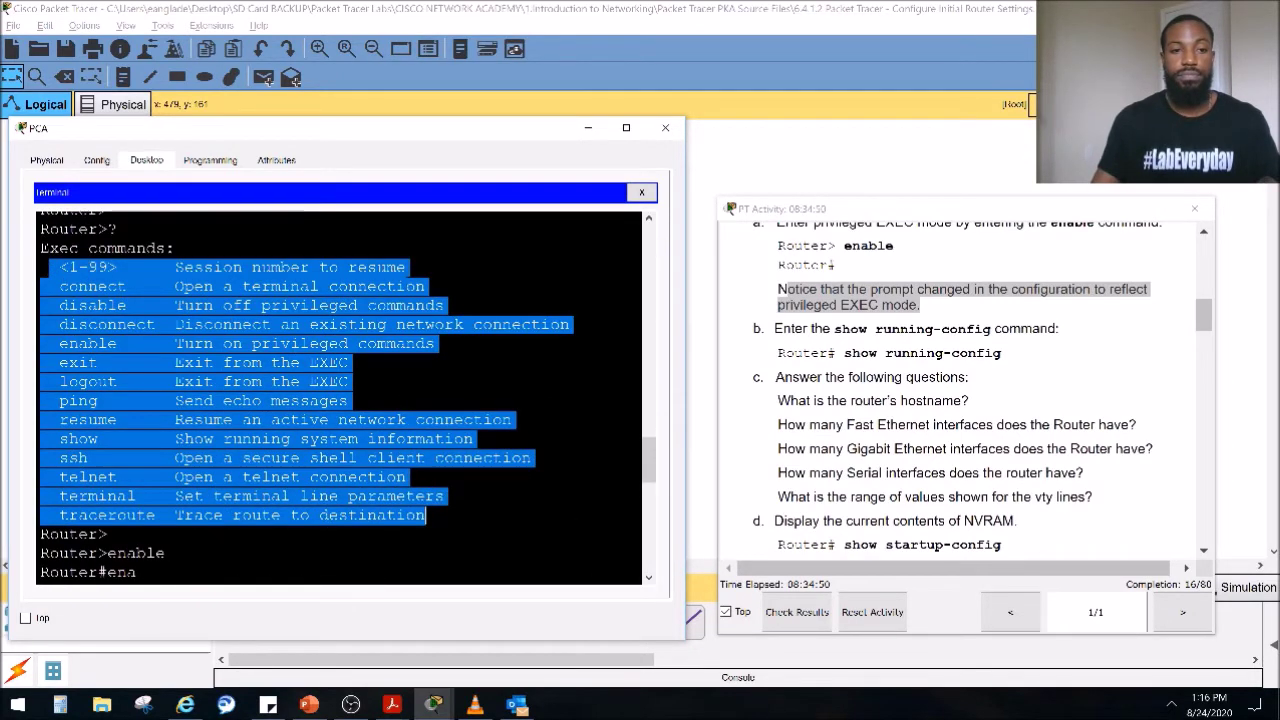
{"action": "scroll", "coordinate": [340, 400], "scroll_direction": "down", "scroll_amount": 6}
{"action": "left_click_drag", "start_coordinate": [62, 287], "coordinate": [242, 343]}
{"action": "scroll", "coordinate": [256, 488], "scroll_direction": "down", "scroll_amount": 2}
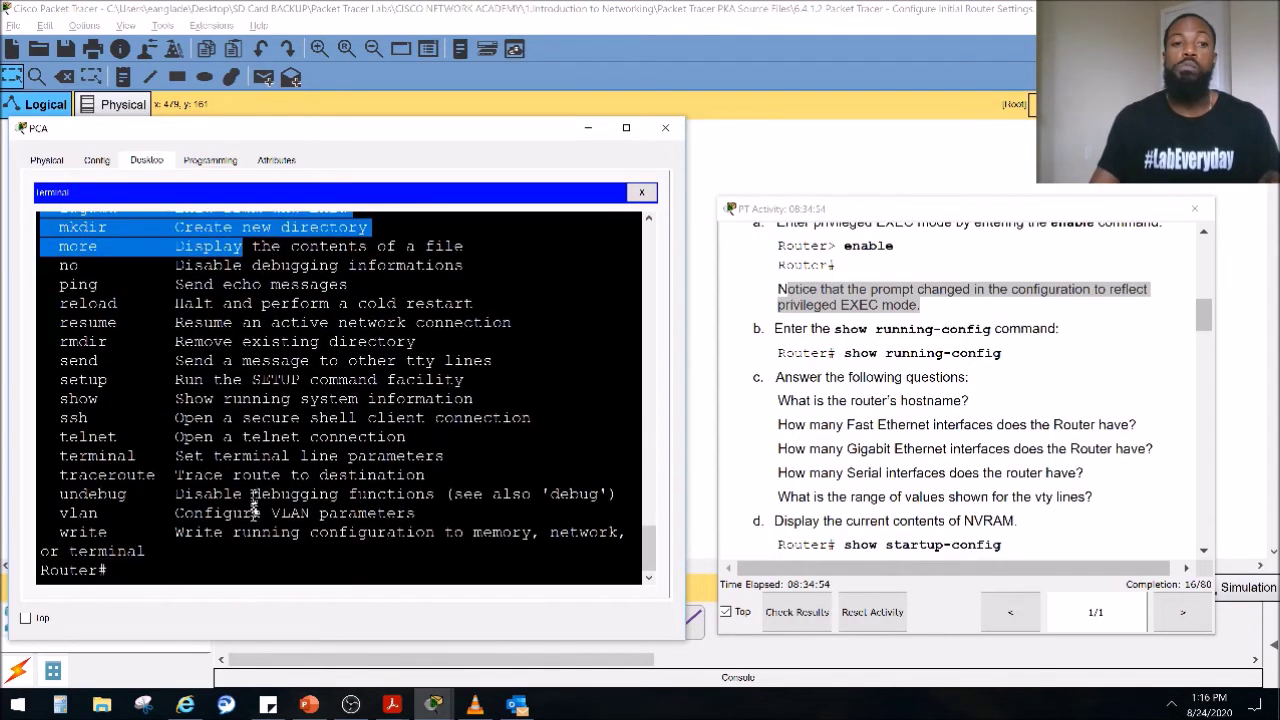
{"action": "left_click_drag", "start_coordinate": [628, 537], "coordinate": [107, 286]}
{"action": "left_click", "coordinate": [820, 320]}
{"action": "left_click_drag", "start_coordinate": [796, 328], "coordinate": [1062, 340]}
{"action": "left_click", "coordinate": [259, 520]}
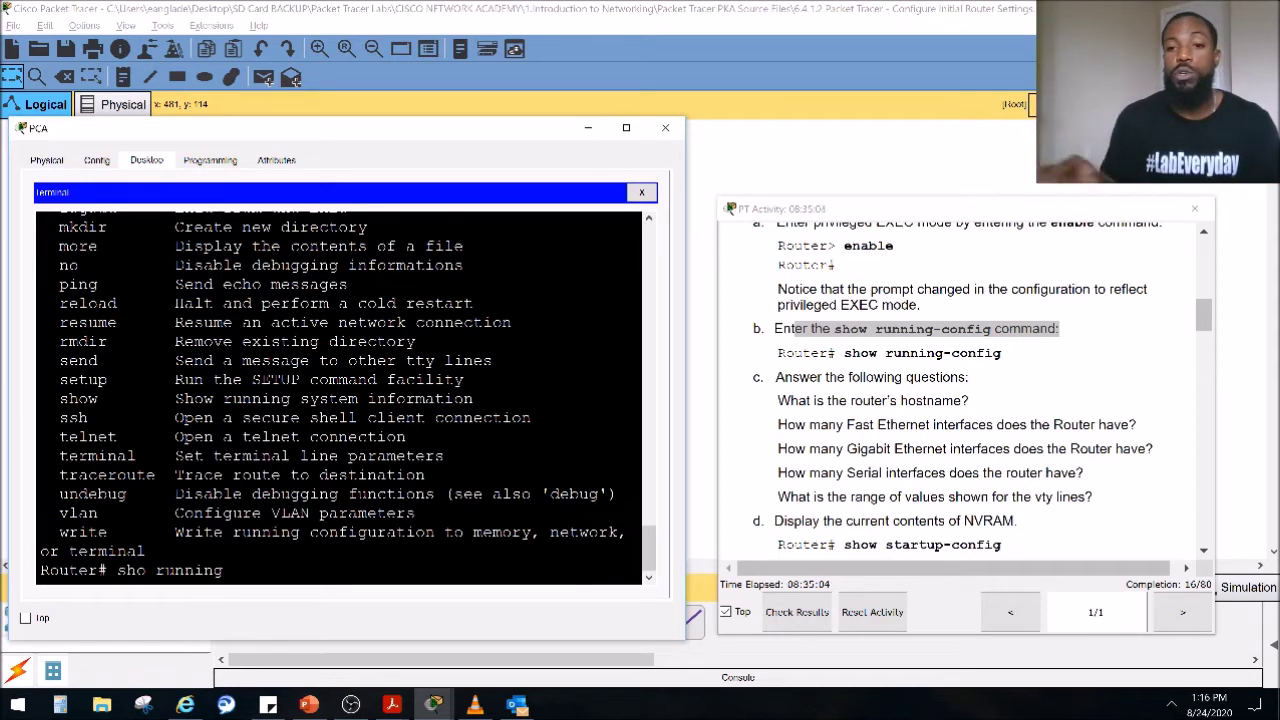
- Complete and run show running-config, paging through R1's configuration
{"action": "key", "text": "BackSpace"}
{"action": "key", "text": "BackSpace"}
{"action": "key", "text": "BackSpace"}
{"action": "key", "text": "BackSpace"}
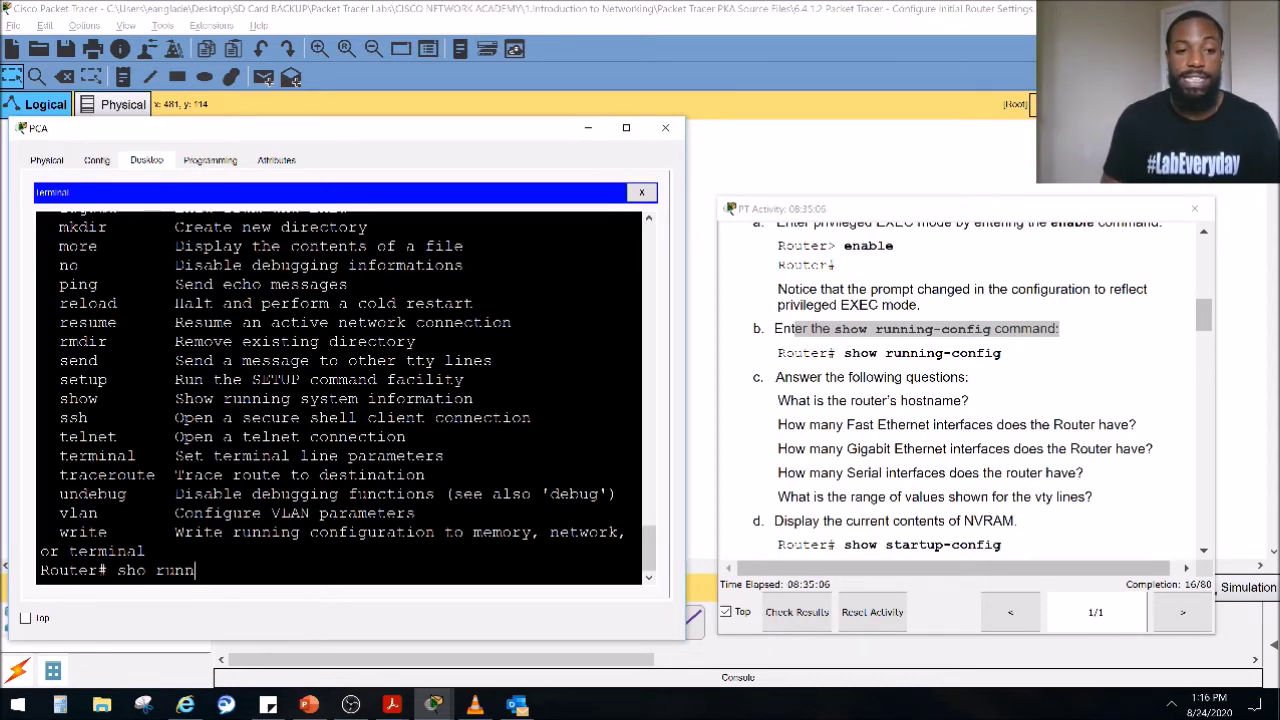
{"action": "key", "text": "Tab"}
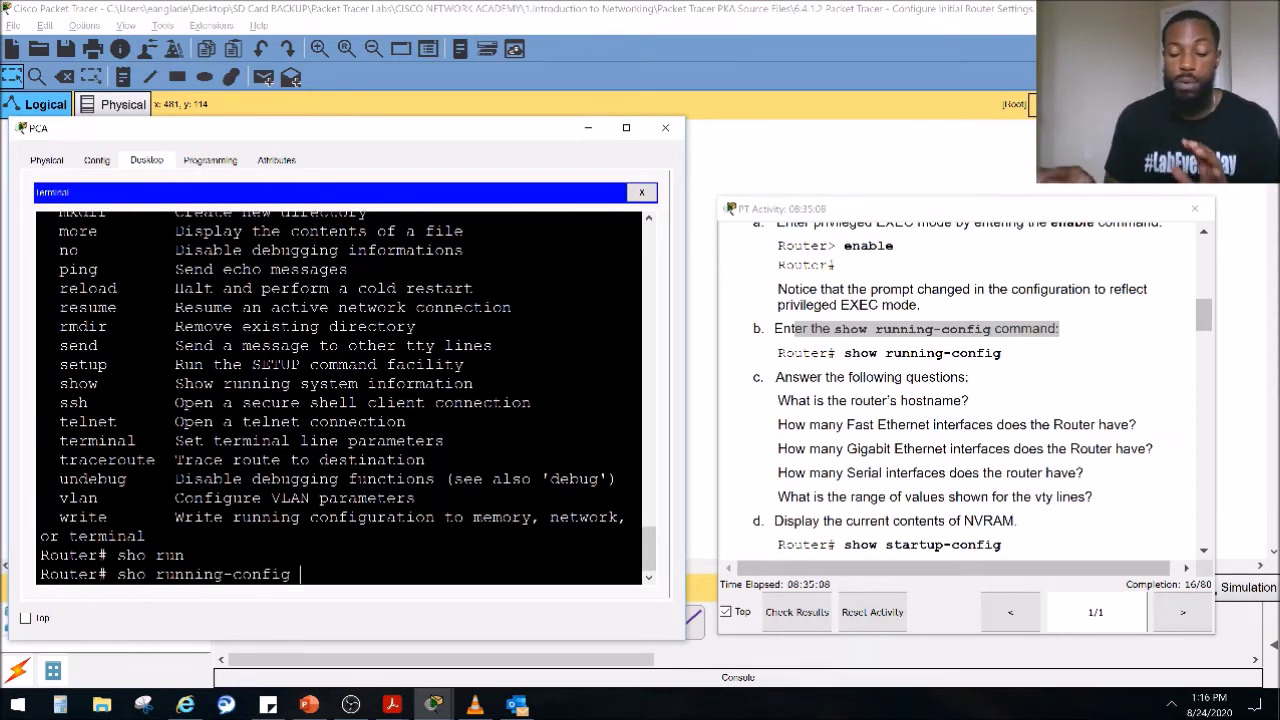
{"action": "key", "text": "Return"}
{"action": "scroll", "coordinate": [285, 317], "scroll_direction": "up", "scroll_amount": 1}
{"action": "scroll", "coordinate": [285, 317], "scroll_direction": "down", "scroll_amount": 3}
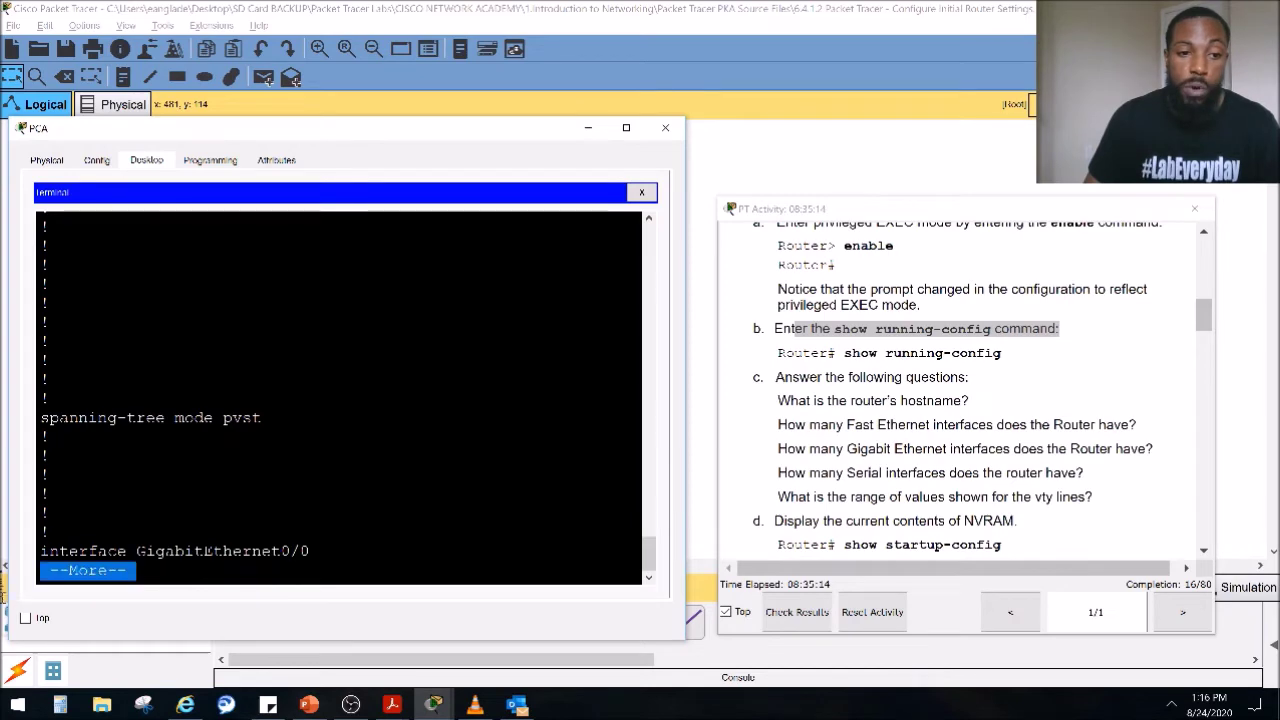
{"action": "key", "text": "space"}
{"action": "key", "text": "space"}
- Scroll back to the GigabitEthernet interfaces and highlight the hostname question
{"action": "scroll", "coordinate": [182, 435], "scroll_direction": "up", "scroll_amount": 5}
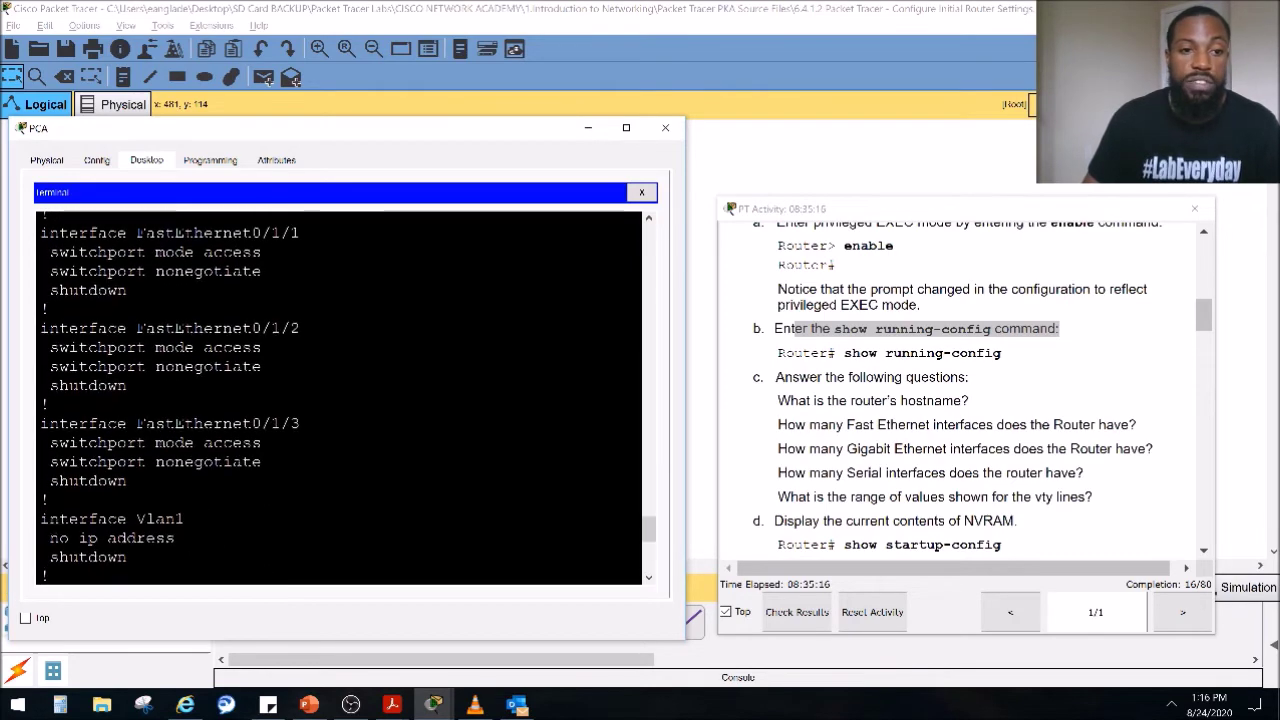
{"action": "scroll", "coordinate": [182, 432], "scroll_direction": "up", "scroll_amount": 10}
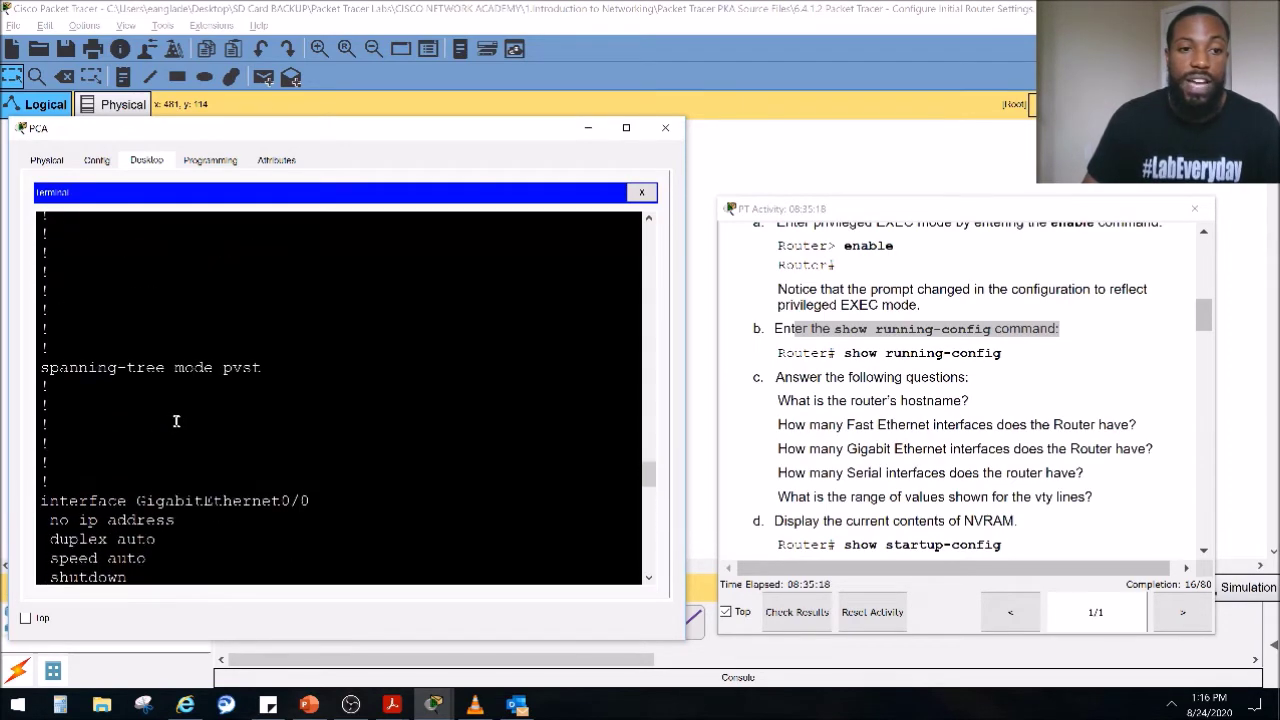
{"action": "left_click_drag", "start_coordinate": [775, 377], "coordinate": [972, 377]}
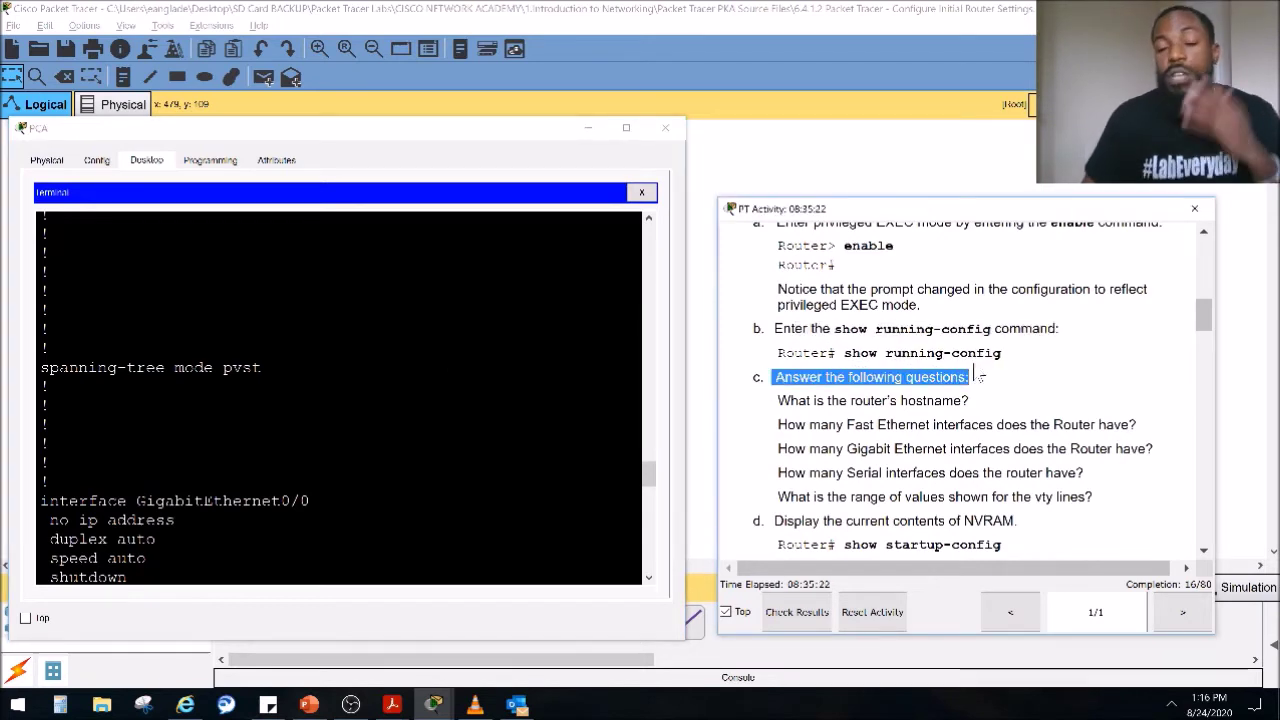
{"action": "double_click", "coordinate": [912, 400]}
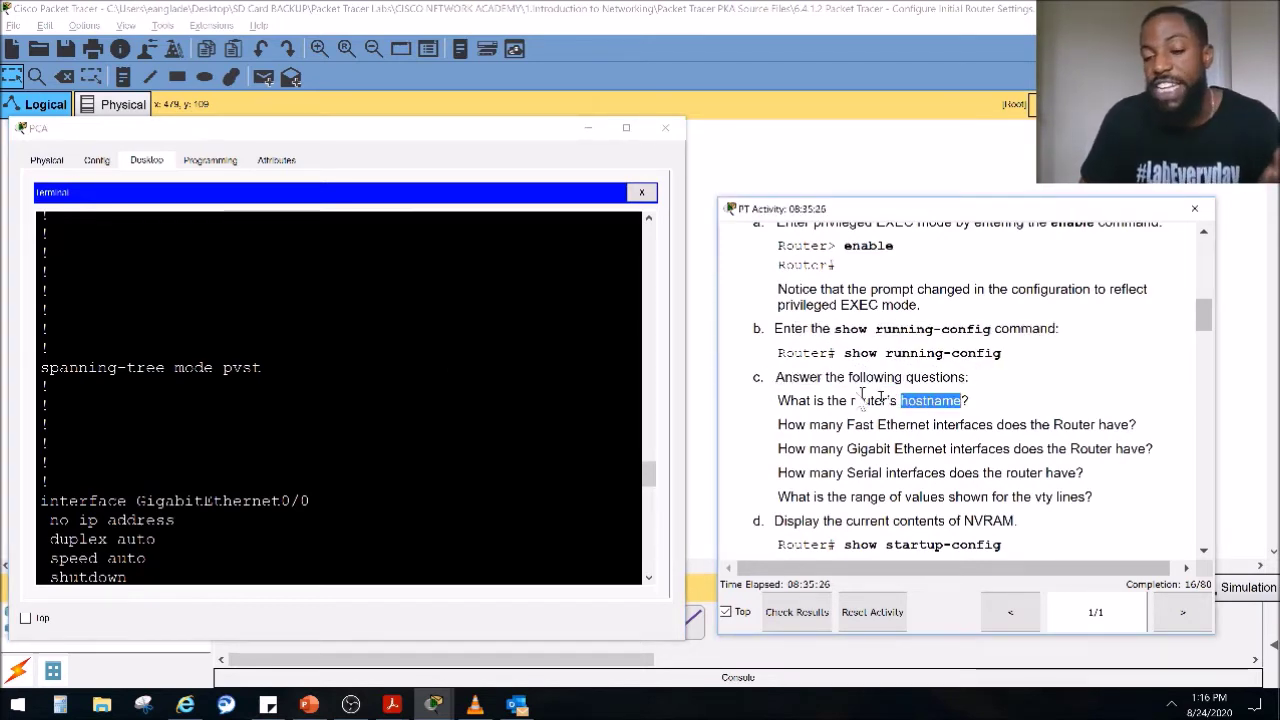
- Scroll to the top of the running configuration and highlight the hostname value Router
{"action": "left_click", "coordinate": [528, 412]}
{"action": "scroll", "coordinate": [340, 428], "scroll_direction": "up", "scroll_amount": 6}
{"action": "scroll", "coordinate": [340, 428], "scroll_direction": "up", "scroll_amount": 4}
{"action": "double_click", "coordinate": [97, 398]}
{"action": "left_click", "coordinate": [168, 385]}
{"action": "double_click", "coordinate": [155, 395]}
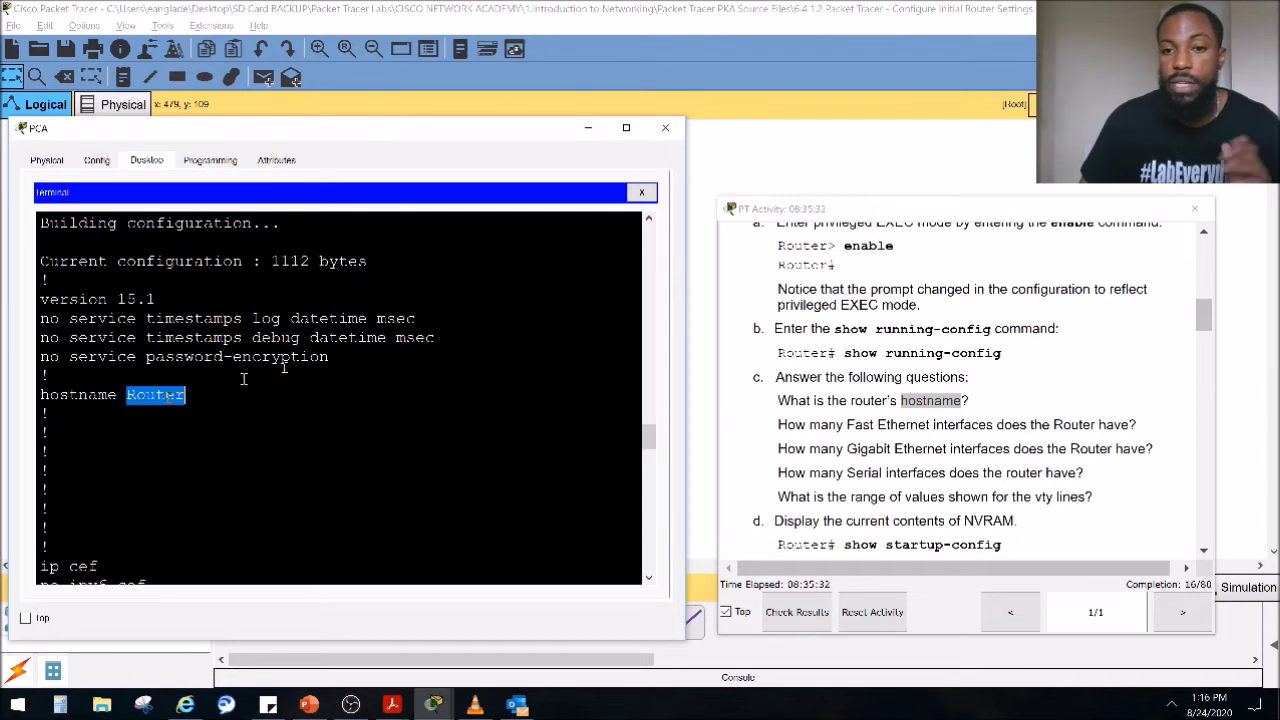
{"action": "left_click_drag", "start_coordinate": [789, 424], "coordinate": [1138, 424]}
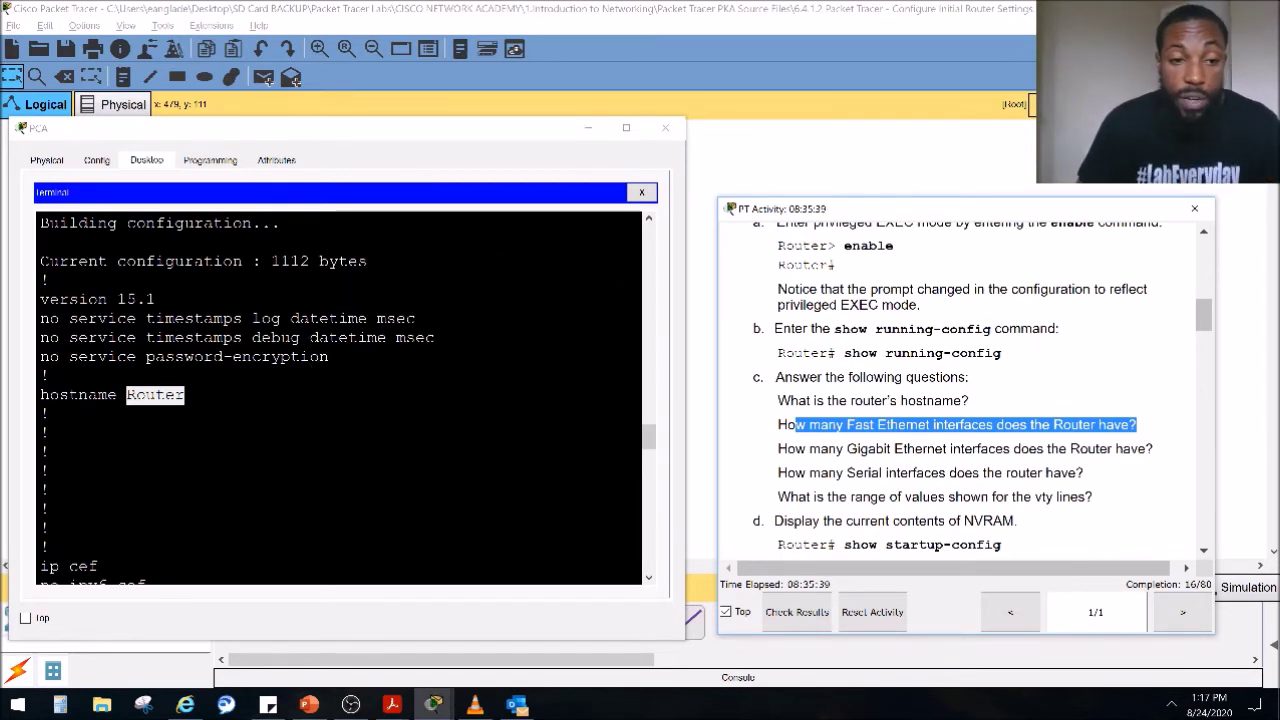
- Scroll through the configuration highlighting interfaces FastEthernet0/1/0 through FastEthernet0/1/3
{"action": "left_click", "coordinate": [288, 393]}
{"action": "scroll", "coordinate": [288, 393], "scroll_direction": "down", "scroll_amount": 6}
{"action": "scroll", "coordinate": [288, 393], "scroll_direction": "down", "scroll_amount": 5}
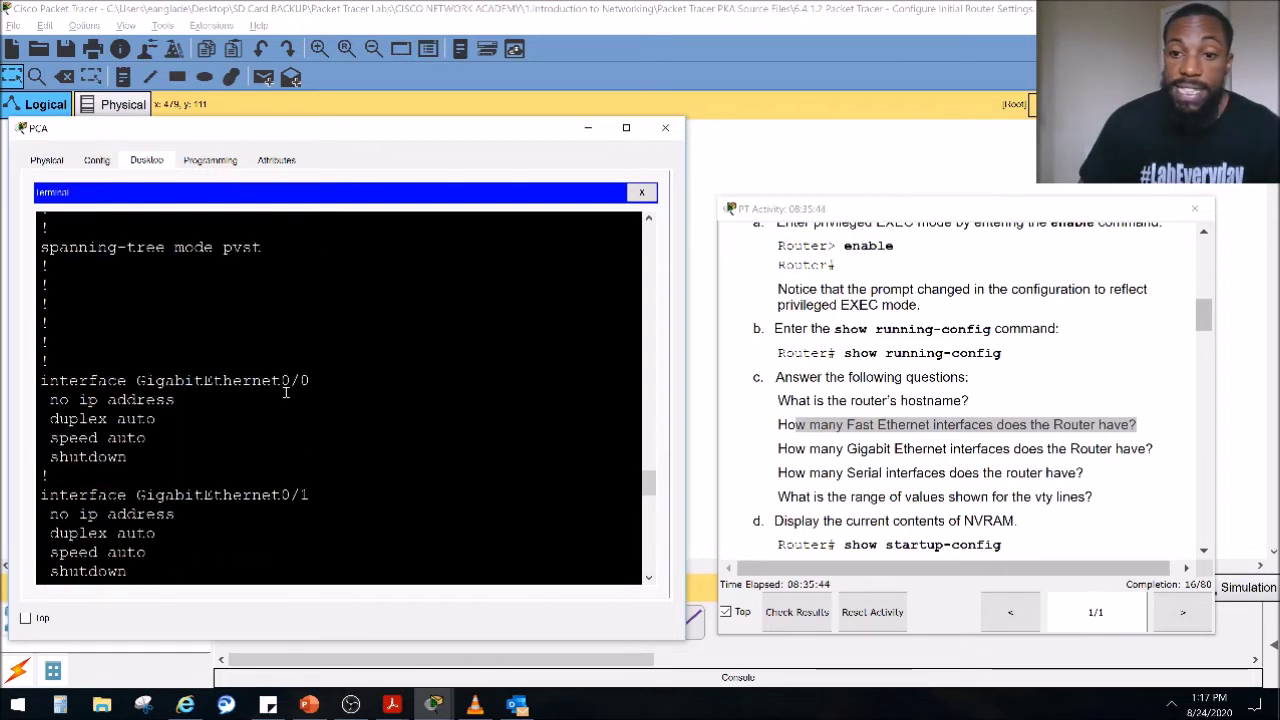
{"action": "left_click_drag", "start_coordinate": [876, 425], "coordinate": [993, 425]}
{"action": "left_click", "coordinate": [292, 444]}
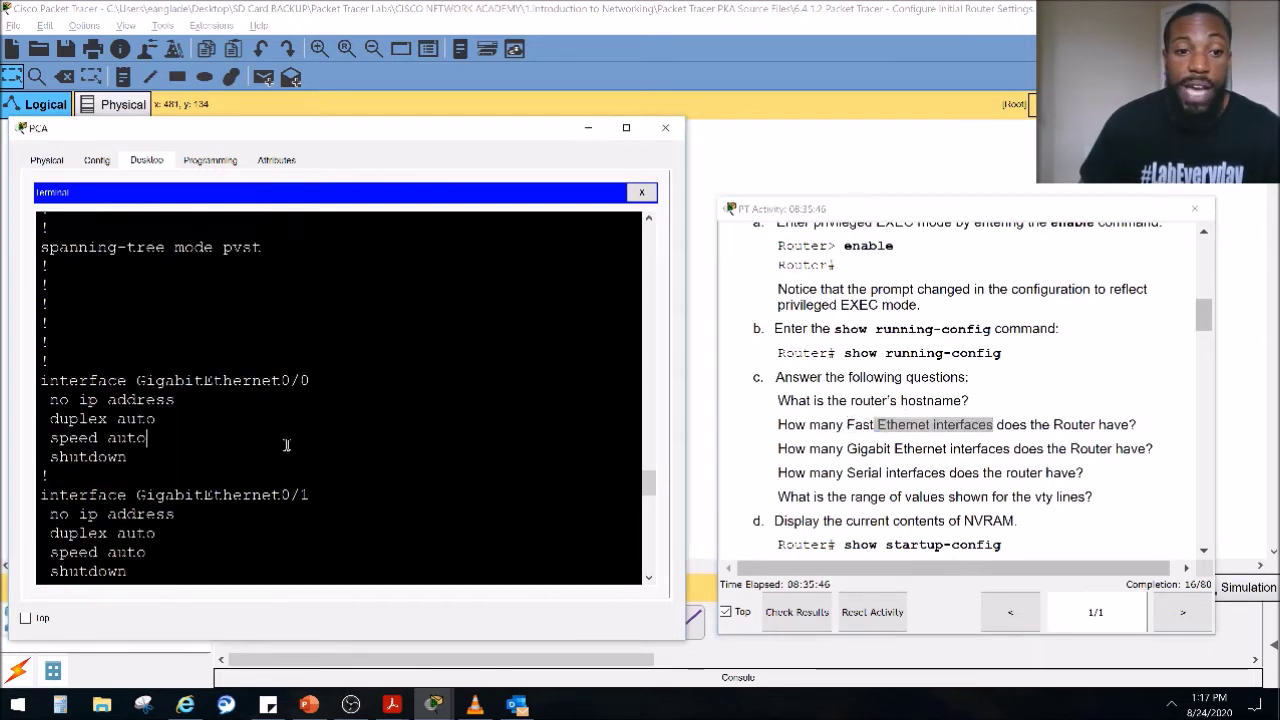
{"action": "scroll", "coordinate": [290, 440], "scroll_direction": "down", "scroll_amount": 6}
{"action": "left_click_drag", "start_coordinate": [292, 444], "coordinate": [176, 444]}
{"action": "left_click_drag", "start_coordinate": [300, 534], "coordinate": [174, 530]}
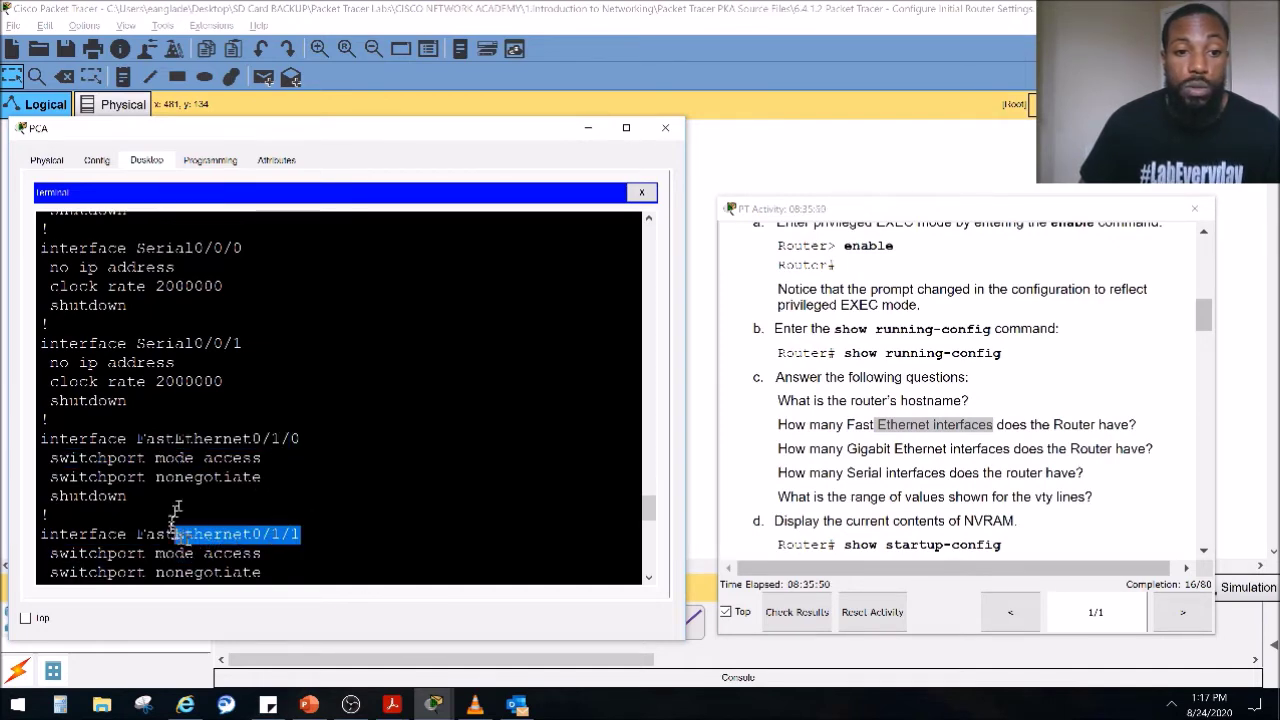
{"action": "scroll", "coordinate": [172, 517], "scroll_direction": "down", "scroll_amount": 3}
{"action": "left_click_drag", "start_coordinate": [300, 448], "coordinate": [136, 448]}
{"action": "scroll", "coordinate": [153, 445], "scroll_direction": "down", "scroll_amount": 2}
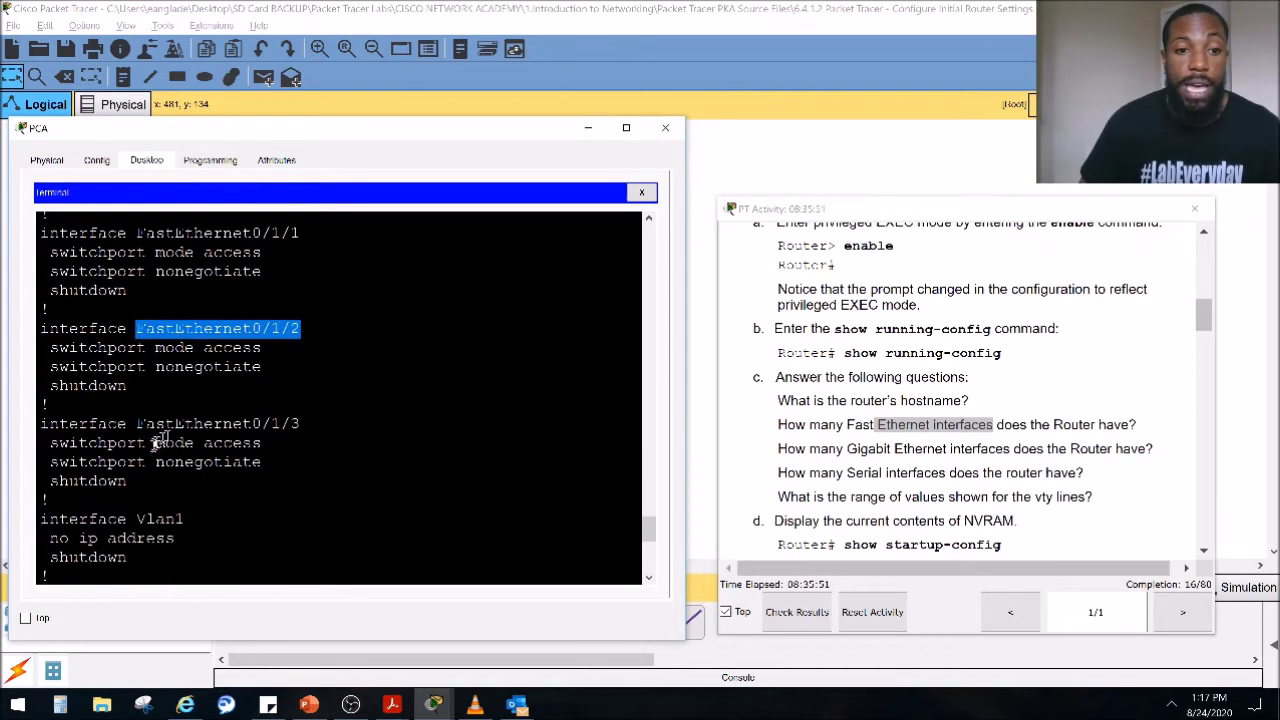
{"action": "left_click_drag", "start_coordinate": [300, 424], "coordinate": [146, 424]}
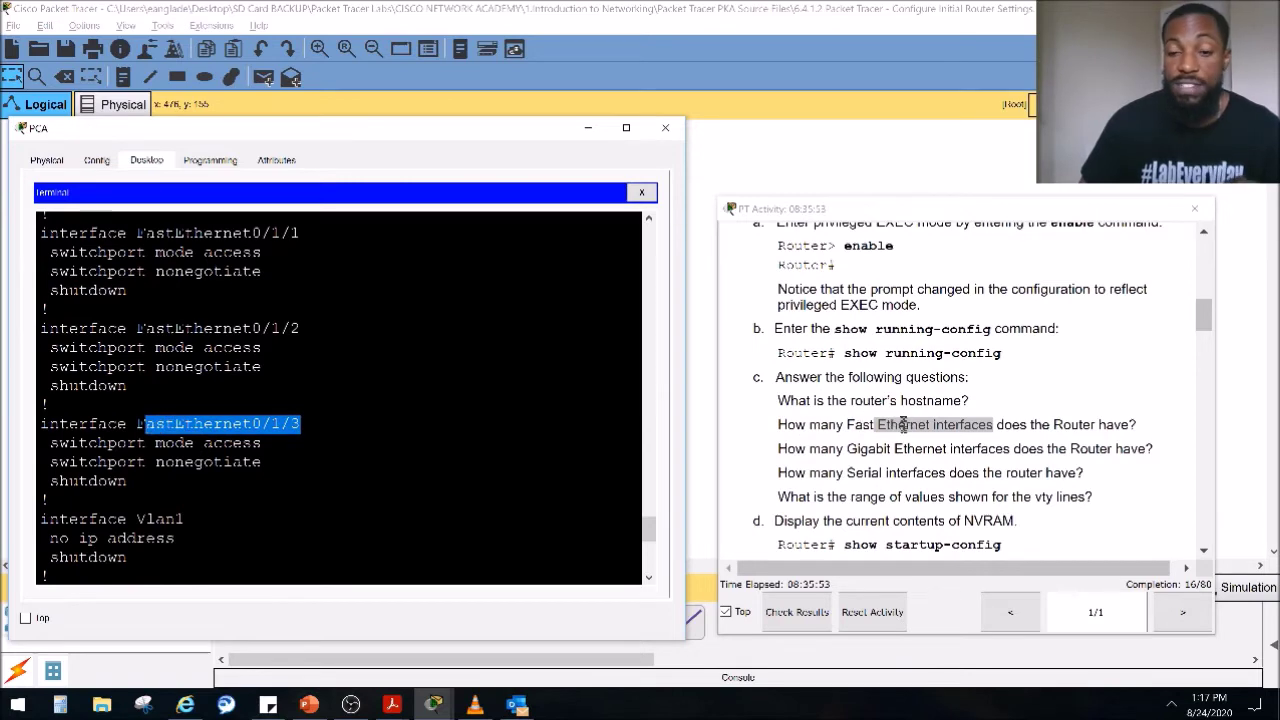
- Scroll back up and highlight the GigabitEthernet interface lines
{"action": "left_click_drag", "start_coordinate": [836, 449], "coordinate": [996, 449]}
{"action": "left_click", "coordinate": [308, 426]}
{"action": "scroll", "coordinate": [308, 426], "scroll_direction": "up", "scroll_amount": 1}
{"action": "scroll", "coordinate": [308, 426], "scroll_direction": "up", "scroll_amount": 7}
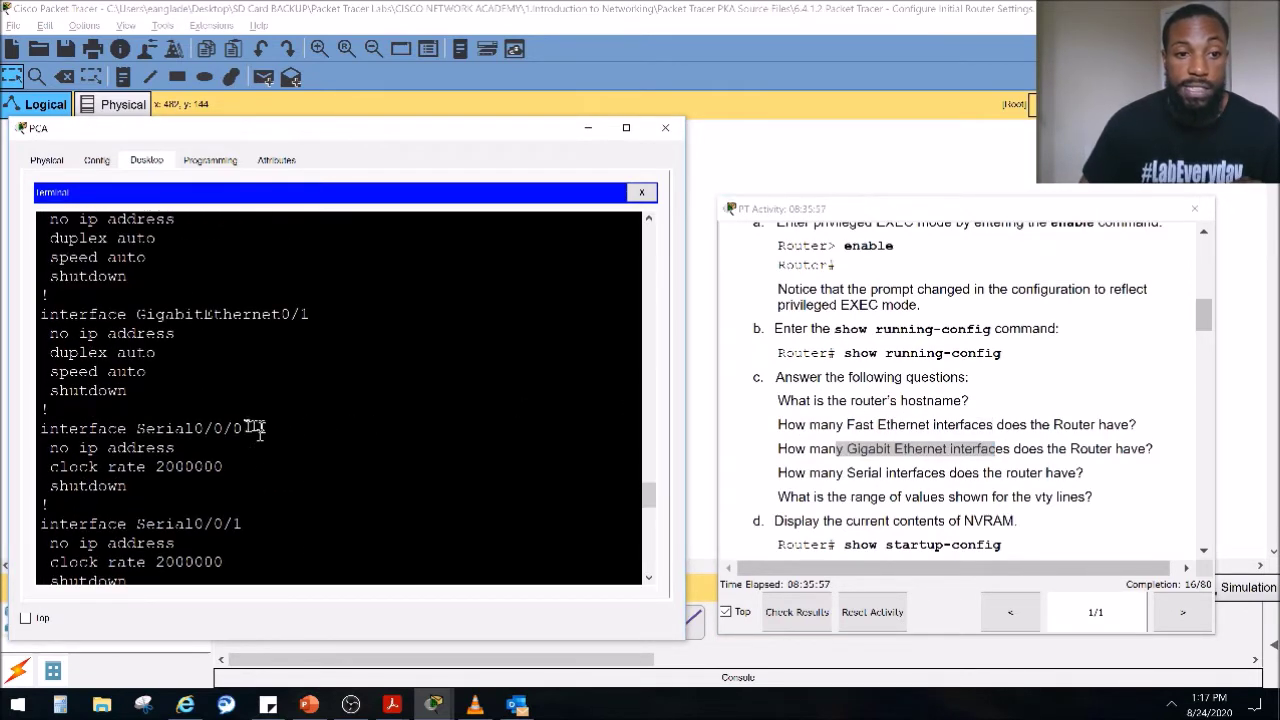
{"action": "scroll", "coordinate": [258, 428], "scroll_direction": "up", "scroll_amount": 2}
{"action": "left_click_drag", "start_coordinate": [146, 320], "coordinate": [289, 320]}
{"action": "left_click_drag", "start_coordinate": [155, 434], "coordinate": [285, 434]}
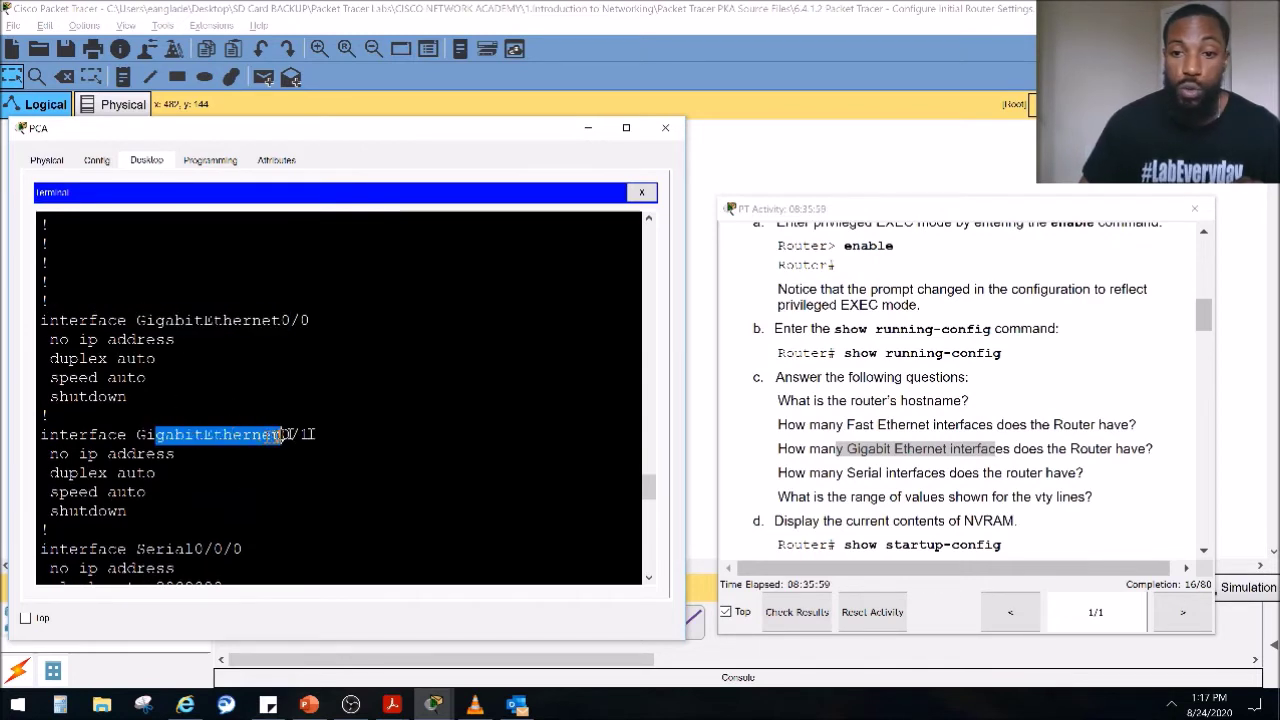
- Highlight the Serial interface lines, Serial0/0/0 and Serial0/0/1, to count them
{"action": "left_click", "coordinate": [920, 471]}
{"action": "left_click_drag", "start_coordinate": [870, 472], "coordinate": [975, 472]}
{"action": "scroll", "coordinate": [243, 441], "scroll_direction": "down", "scroll_amount": 2}
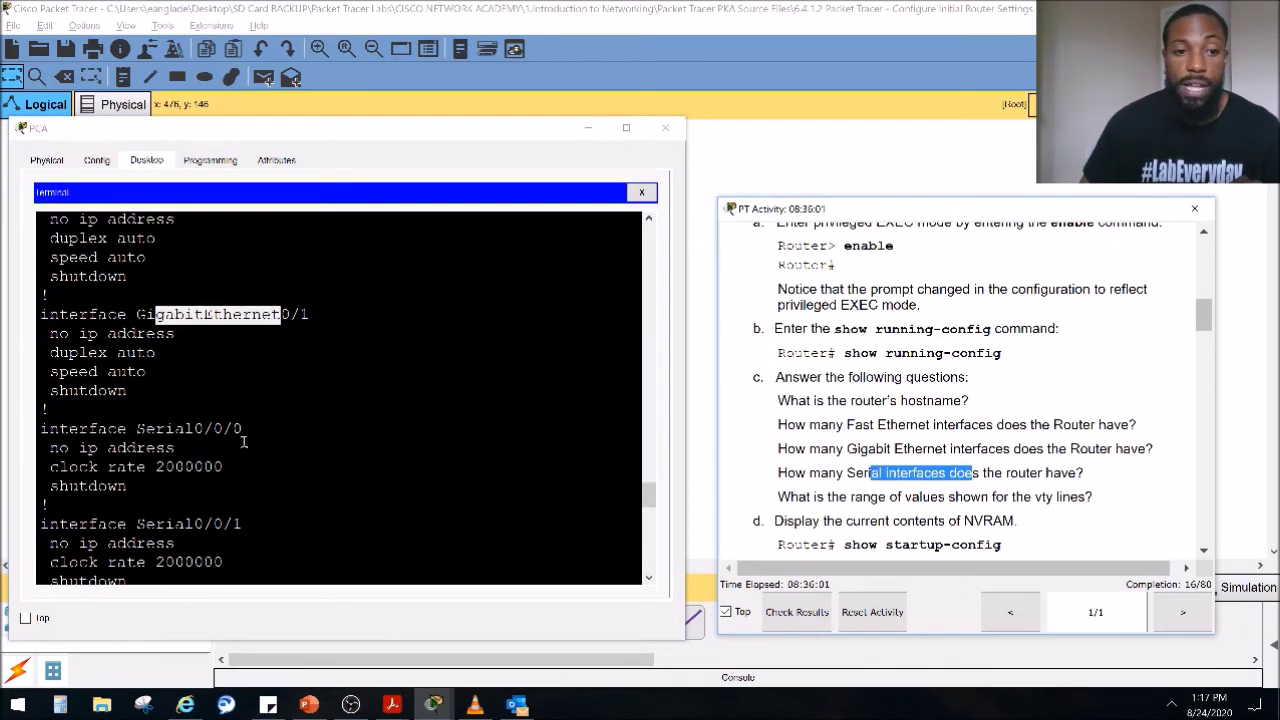
{"action": "scroll", "coordinate": [243, 441], "scroll_direction": "down", "scroll_amount": 1}
{"action": "left_click_drag", "start_coordinate": [138, 368], "coordinate": [243, 368]}
{"action": "left_click_drag", "start_coordinate": [146, 463], "coordinate": [242, 463]}
{"action": "left_click_drag", "start_coordinate": [777, 497], "coordinate": [1100, 502]}
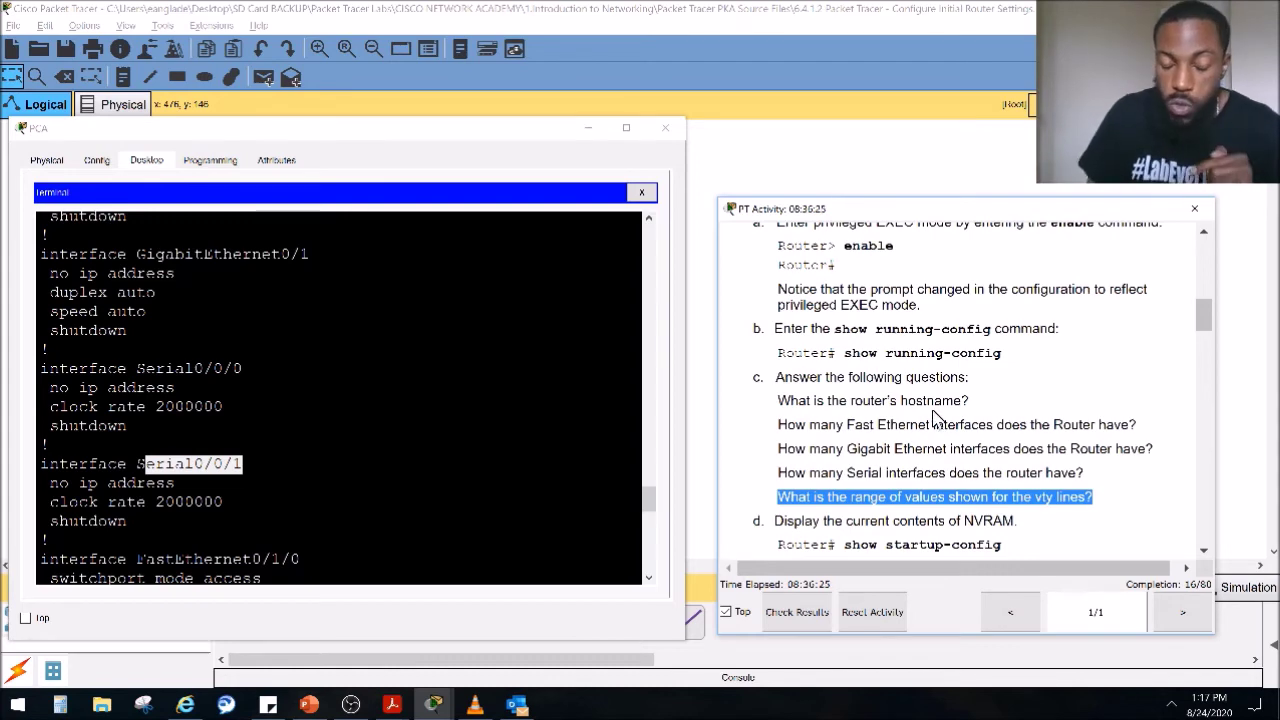
- Scroll R1's running config to the con 0, aux 0 and vty 0 4 lines, highlighting line vty 0 4
{"action": "left_click", "coordinate": [630, 376]}
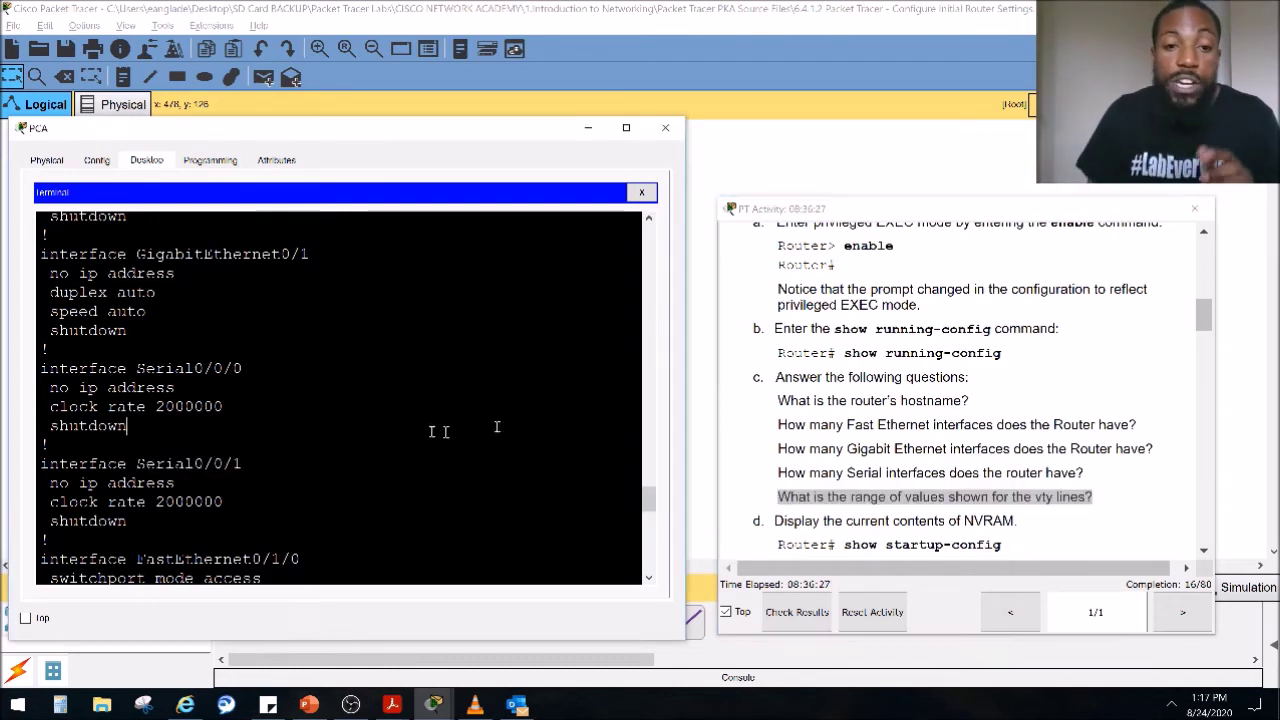
{"action": "scroll", "coordinate": [412, 405], "scroll_direction": "down", "scroll_amount": 2}
{"action": "scroll", "coordinate": [409, 396], "scroll_direction": "down", "scroll_amount": 15}
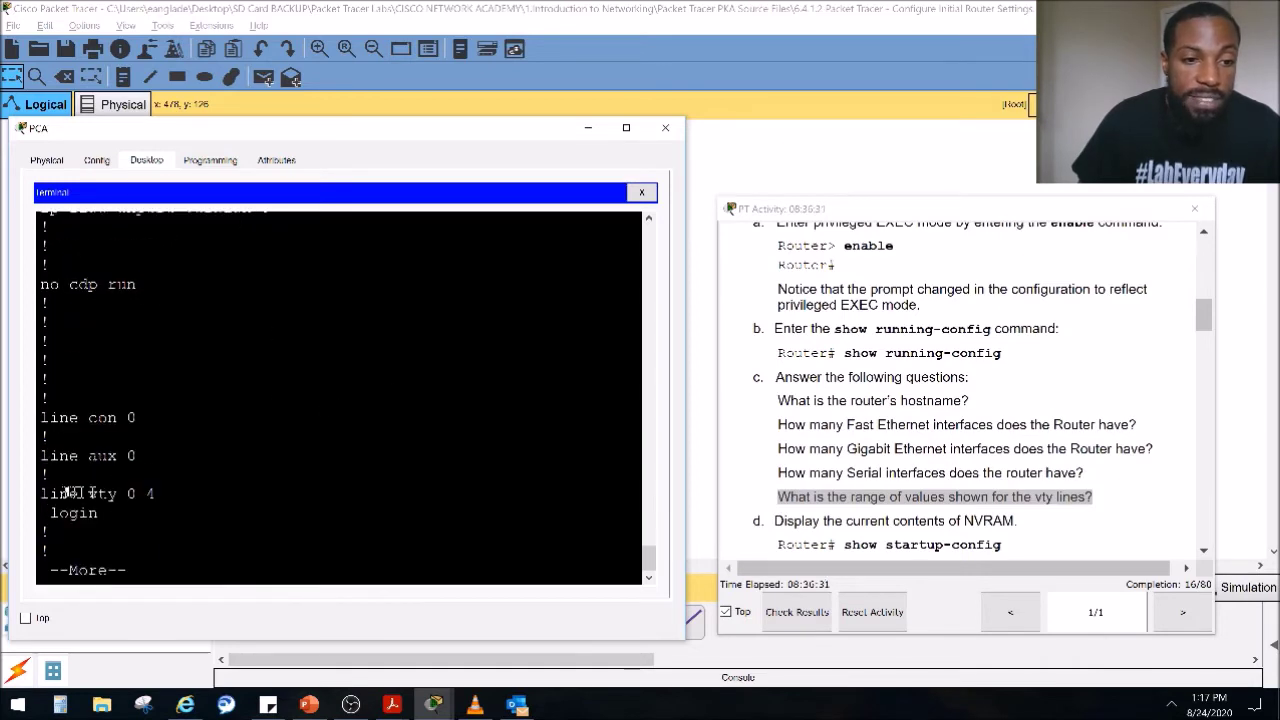
{"action": "left_click_drag", "start_coordinate": [41, 493], "coordinate": [170, 490]}
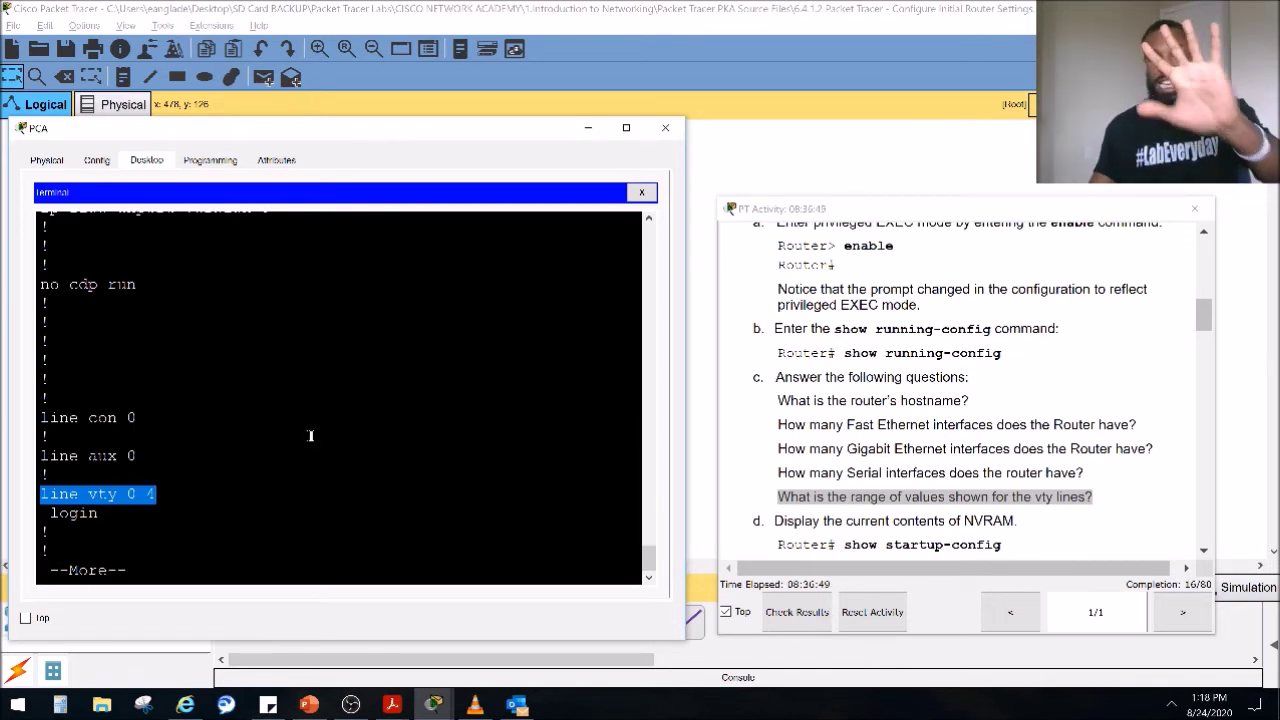
{"action": "left_click_drag", "start_coordinate": [775, 521], "coordinate": [1000, 521]}
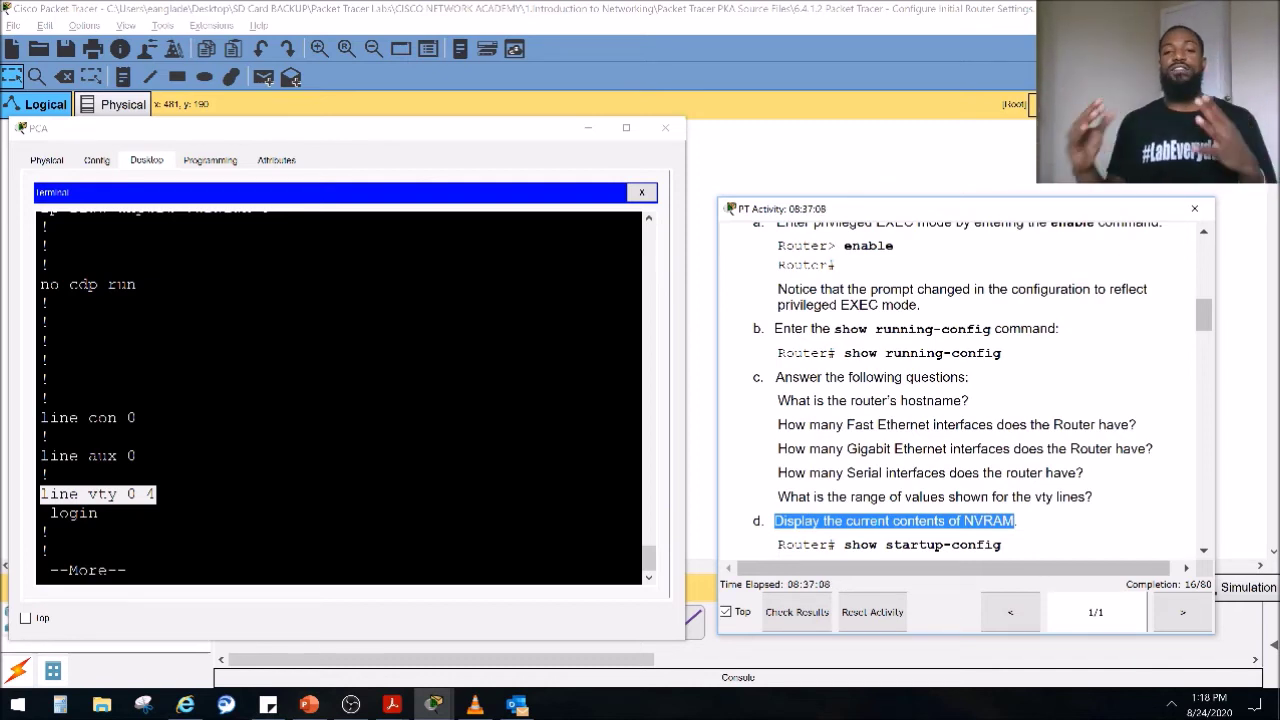
- Scroll the activity instructions to step d and highlight its show startup-config command
{"action": "left_click", "coordinate": [880, 498]}
{"action": "scroll", "coordinate": [895, 490], "scroll_direction": "down", "scroll_amount": 3}
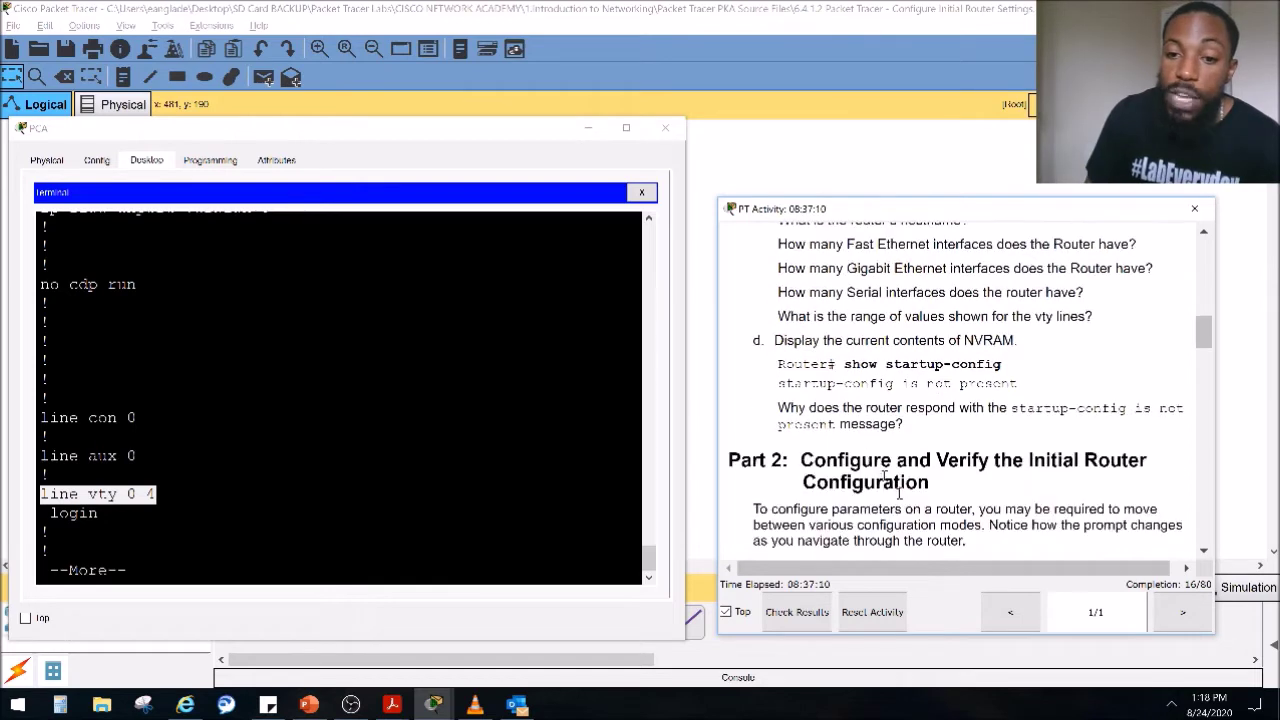
{"action": "left_click_drag", "start_coordinate": [843, 365], "coordinate": [1033, 374]}
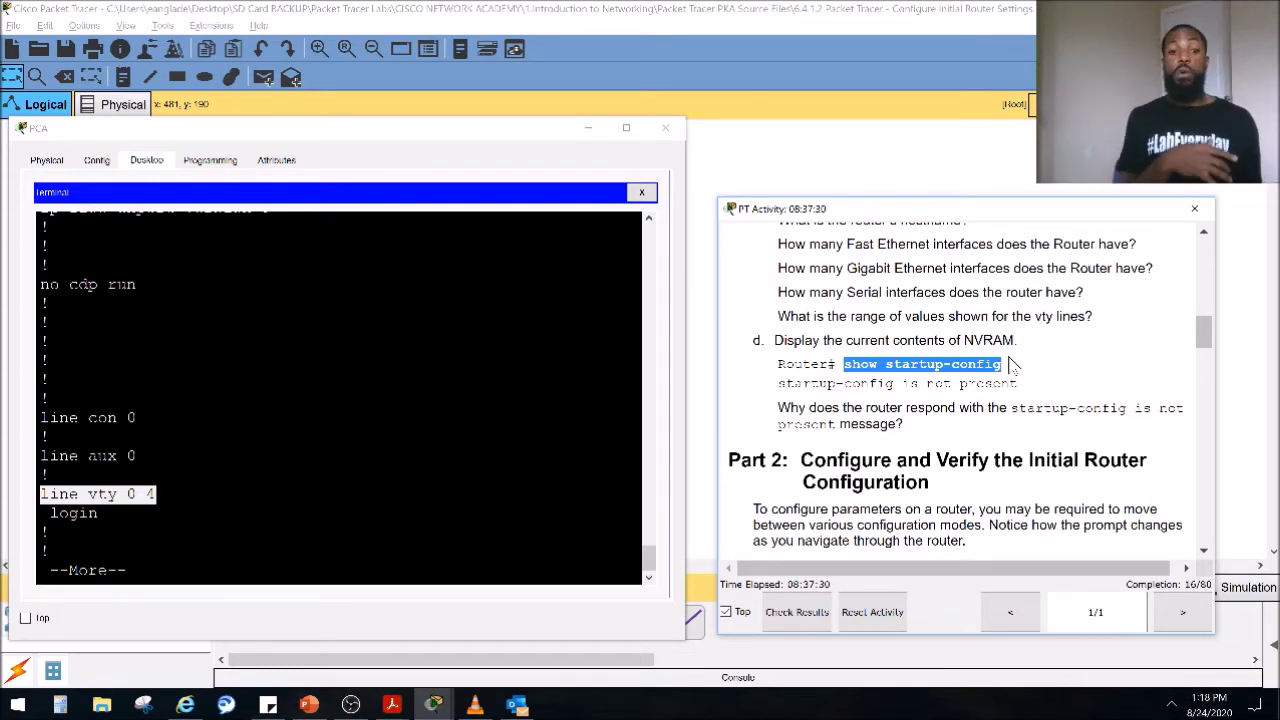
{"action": "left_click", "coordinate": [215, 432]}
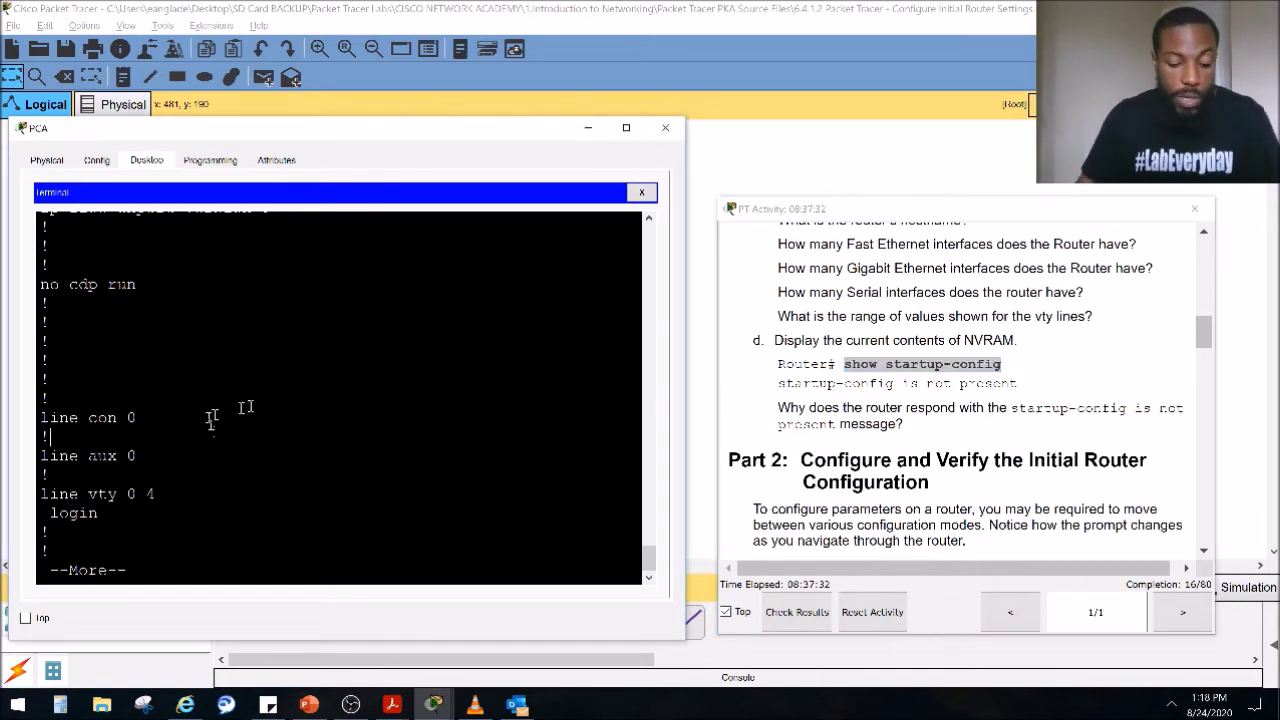
{"action": "key", "text": "q"}
{"action": "type", "text": "sho star"}
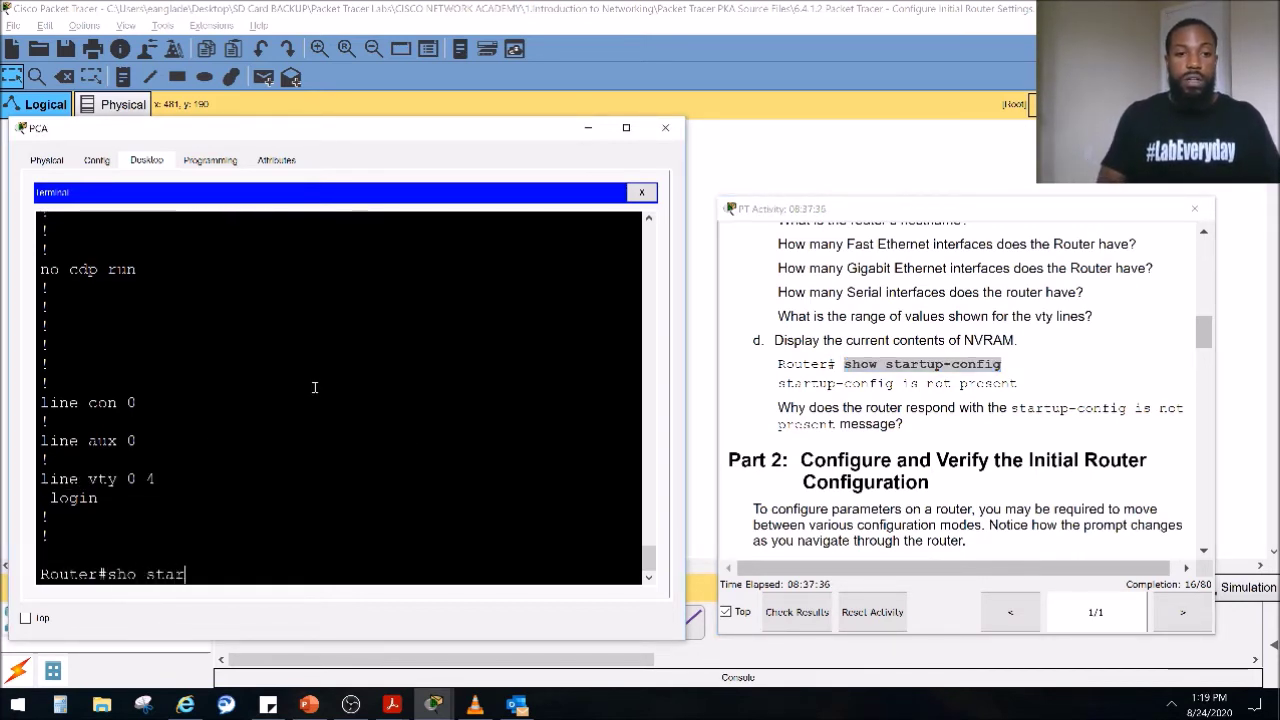
{"action": "type", "text": "tup-config"}
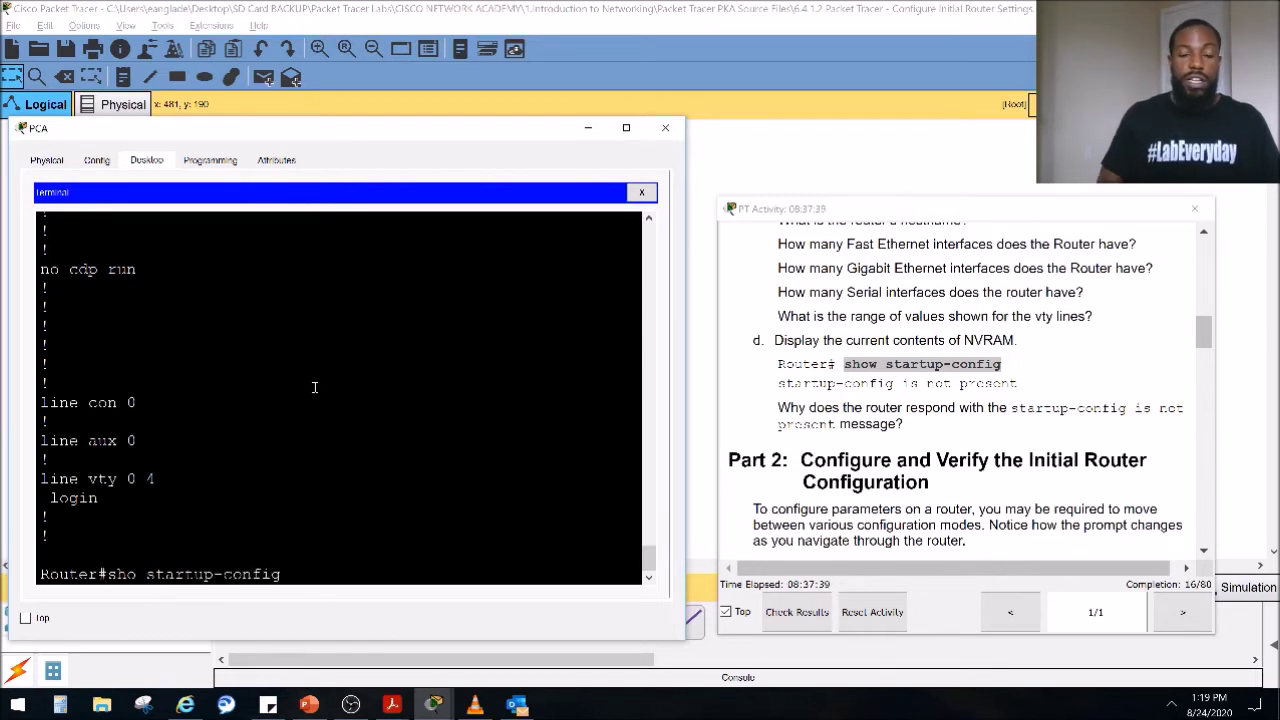
{"action": "key", "text": "Return"}
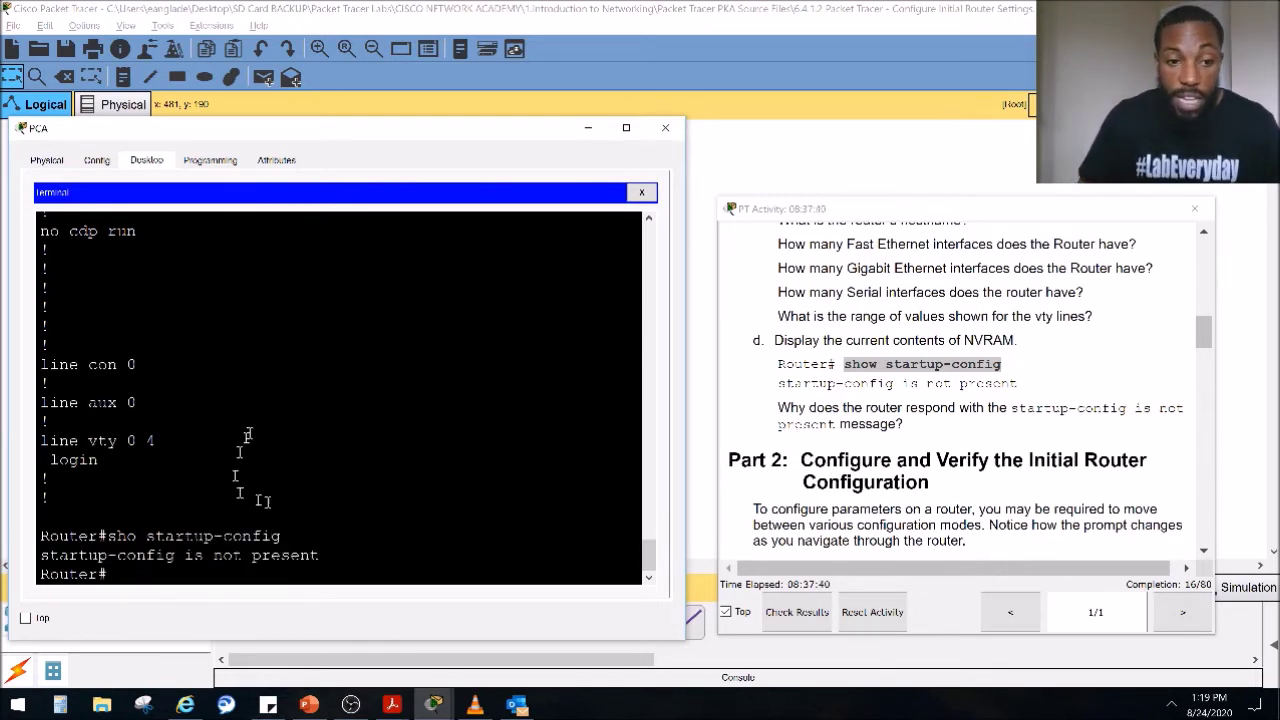
{"action": "left_click_drag", "start_coordinate": [320, 556], "coordinate": [20, 575]}
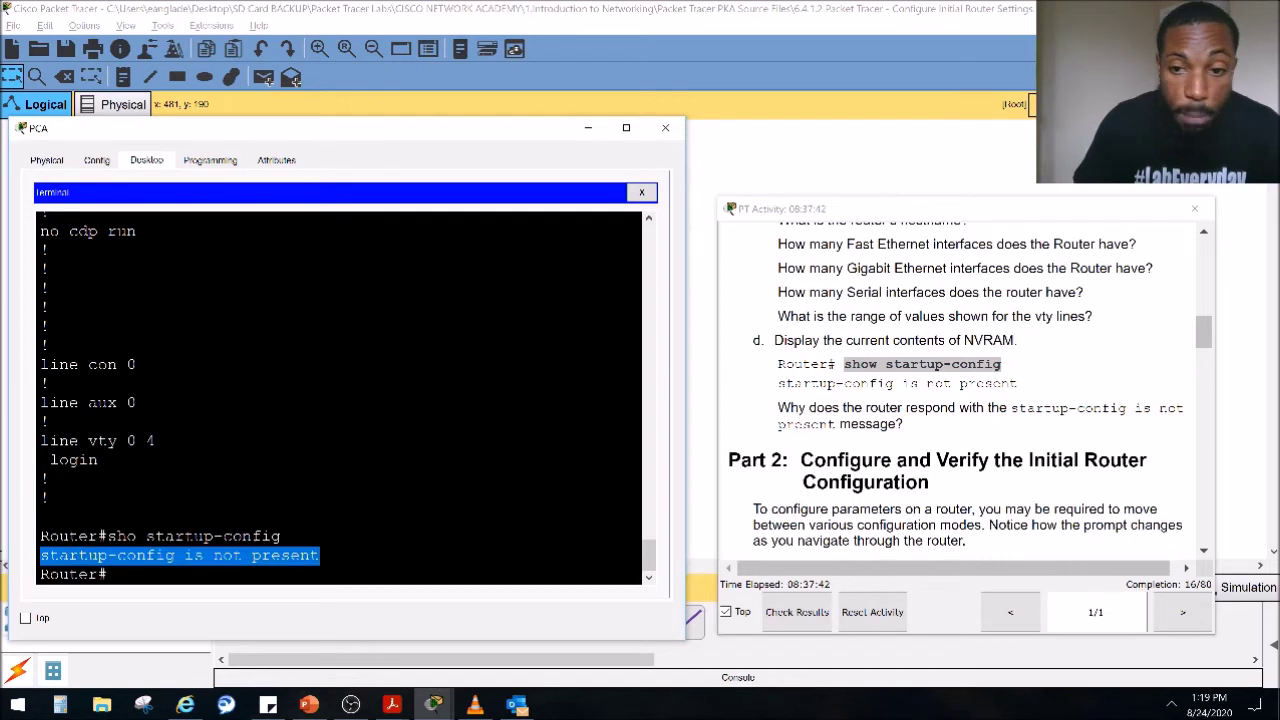
{"action": "left_click_drag", "start_coordinate": [778, 407], "coordinate": [1088, 430]}
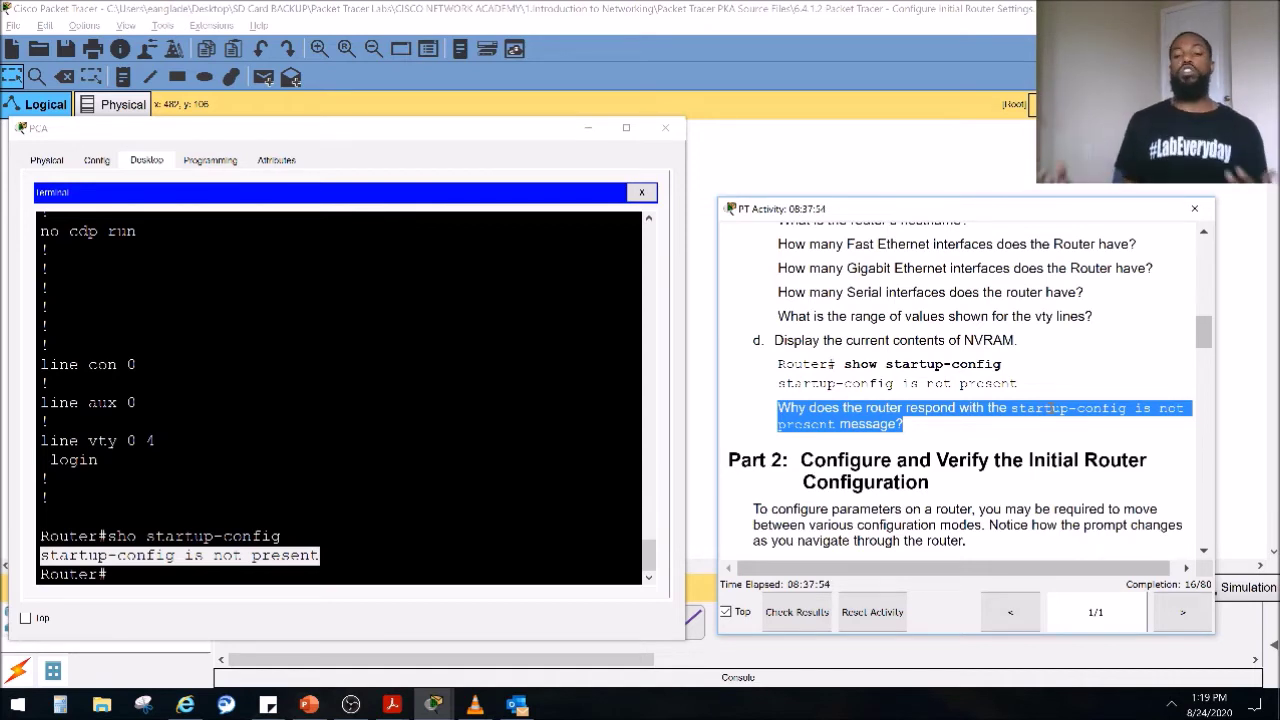
{"action": "scroll", "coordinate": [1052, 414], "scroll_direction": "up", "scroll_amount": 1}
{"action": "left_click", "coordinate": [845, 424]}
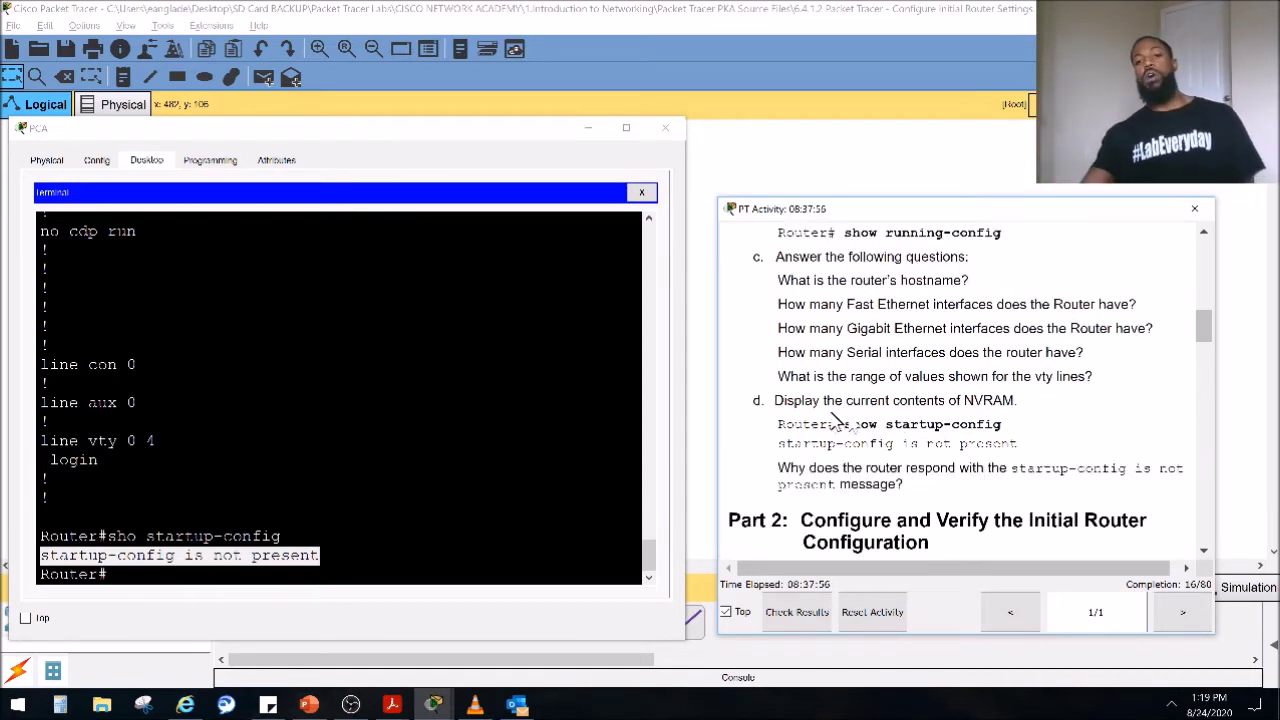
{"action": "left_click_drag", "start_coordinate": [826, 521], "coordinate": [876, 542]}
{"action": "left_click", "coordinate": [852, 478]}
{"action": "scroll", "coordinate": [852, 478], "scroll_direction": "down", "scroll_amount": 4}
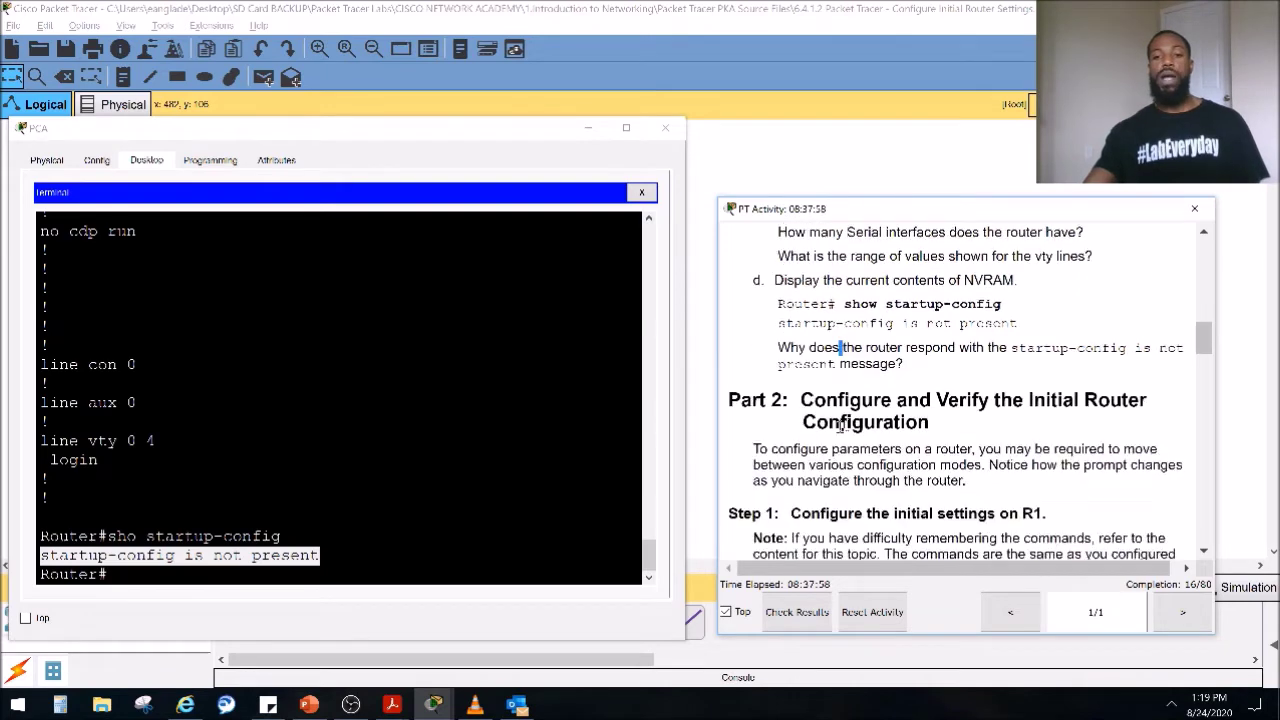
{"action": "left_click_drag", "start_coordinate": [768, 330], "coordinate": [966, 334]}
{"action": "left_click", "coordinate": [829, 352]}
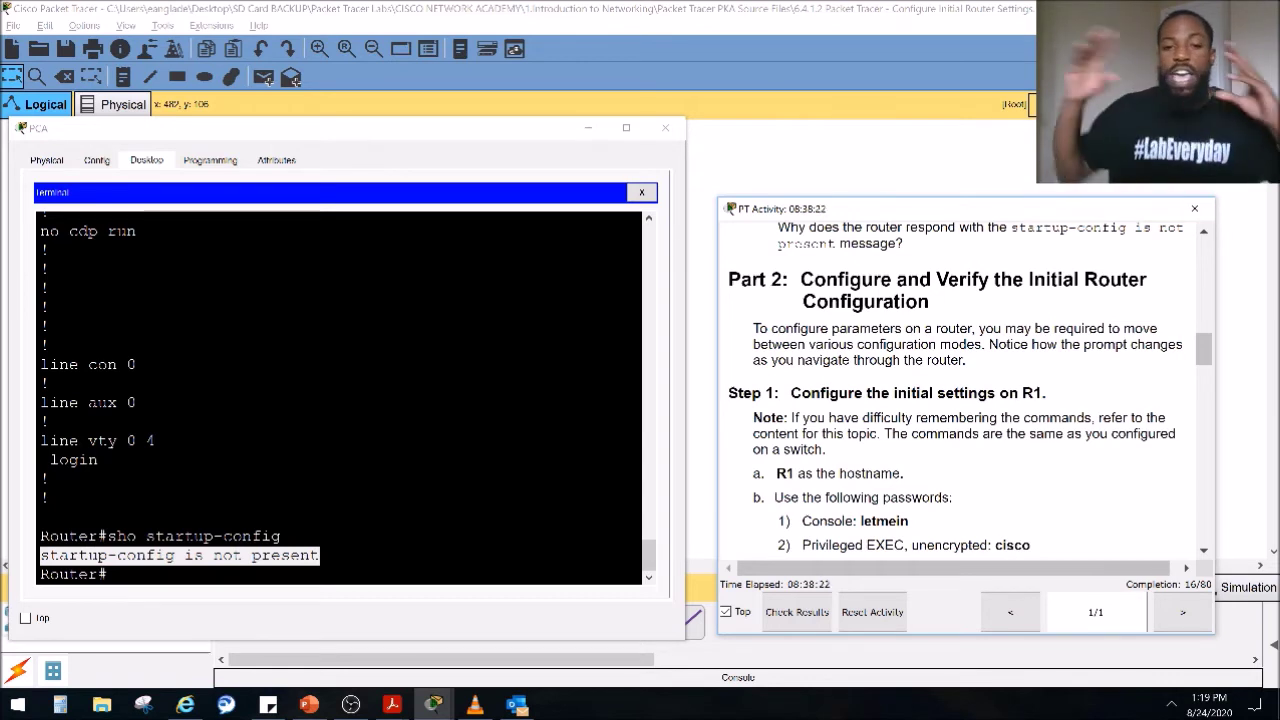
{"action": "right_click", "coordinate": [443, 329]}
{"action": "left_click", "coordinate": [900, 330]}
{"action": "left_click_drag", "start_coordinate": [1008, 344], "coordinate": [966, 360]}
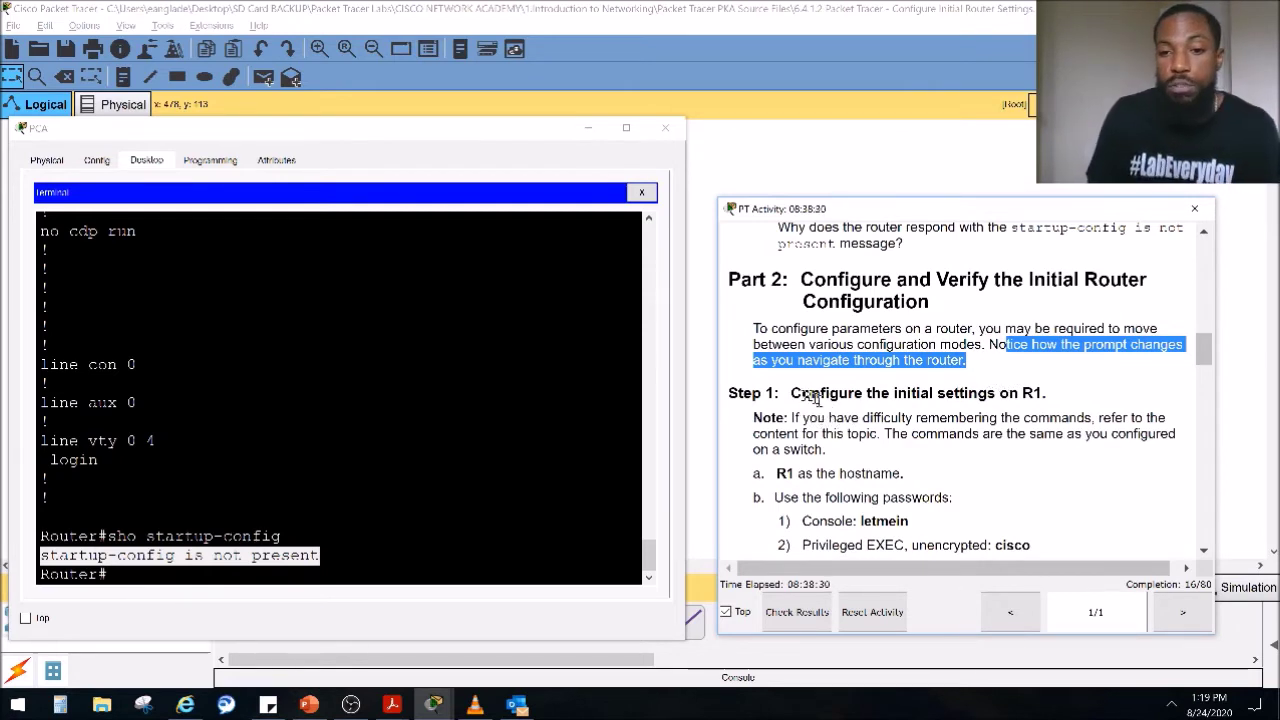
{"action": "left_click", "coordinate": [795, 415]}
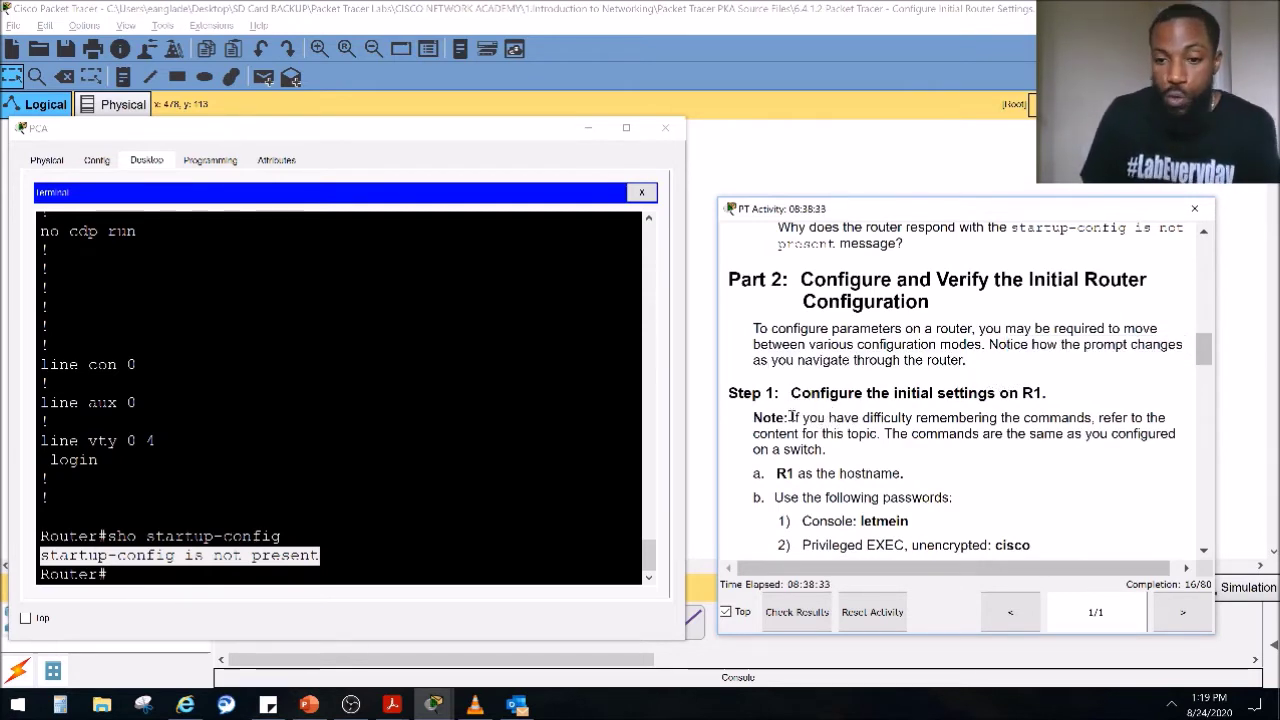
{"action": "left_click", "coordinate": [395, 440]}
{"action": "type", "text": "configure"}
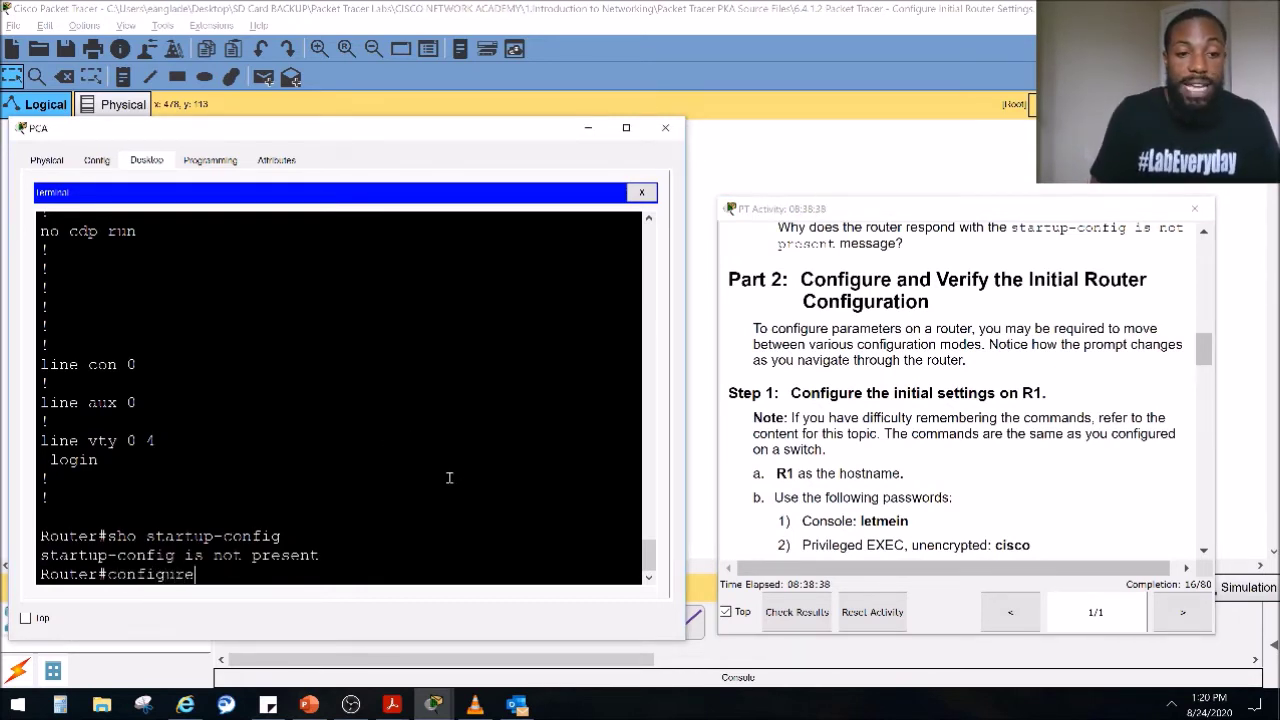
{"action": "type", "text": " tyed"}
- Fix the typo and enter configure terminal, reaching the Router(config)# prompt
{"action": "key", "text": "BackSpace"}
{"action": "key", "text": "BackSpace"}
{"action": "type", "text": "er"}
{"action": "key", "text": "BackSpace"}
{"action": "key", "text": "BackSpace"}
{"action": "type", "text": "erminal"}
{"action": "key", "text": "Return"}
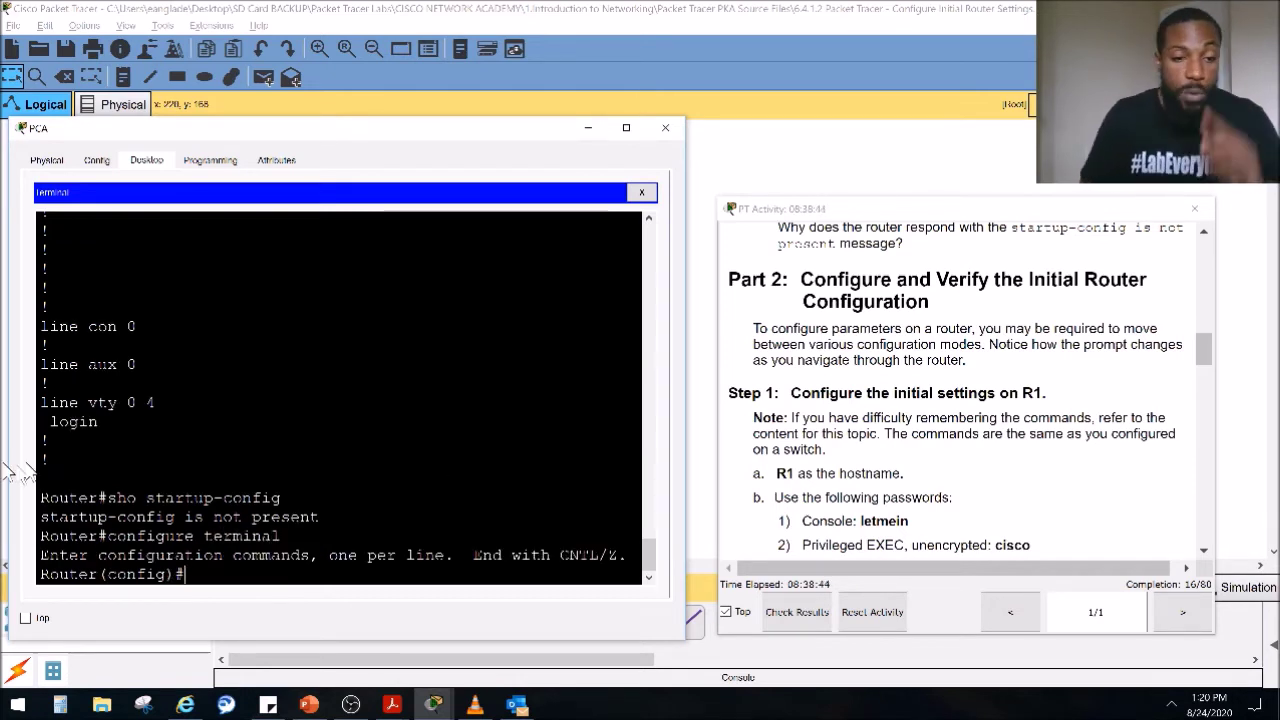
{"action": "mouse_move", "coordinate": [188, 578]}
{"action": "left_mouse_down"}
{"action": "mouse_move", "coordinate": [100, 575]}
{"action": "mouse_move", "coordinate": [196, 575]}
{"action": "left_mouse_up"}
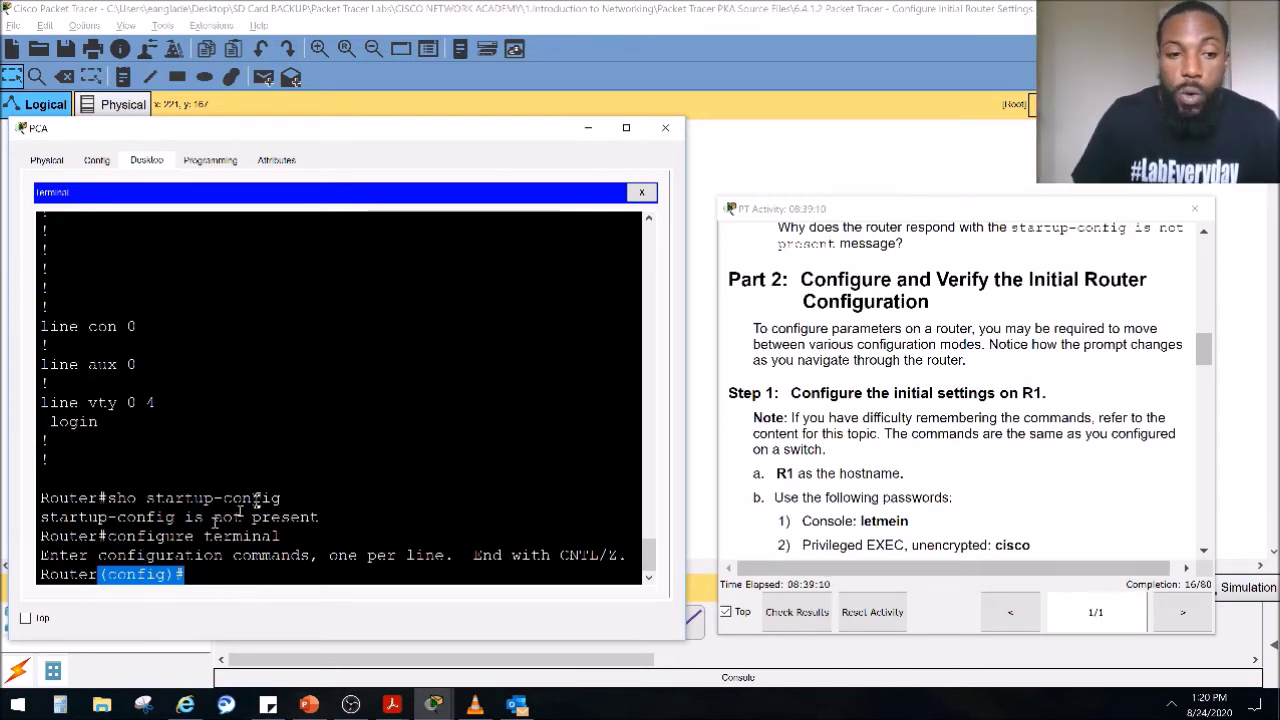
- Highlight the R1 hostname requirement and the word Router in the current prompt
{"action": "left_click", "coordinate": [256, 499]}
{"action": "left_click_drag", "start_coordinate": [904, 474], "coordinate": [730, 484]}
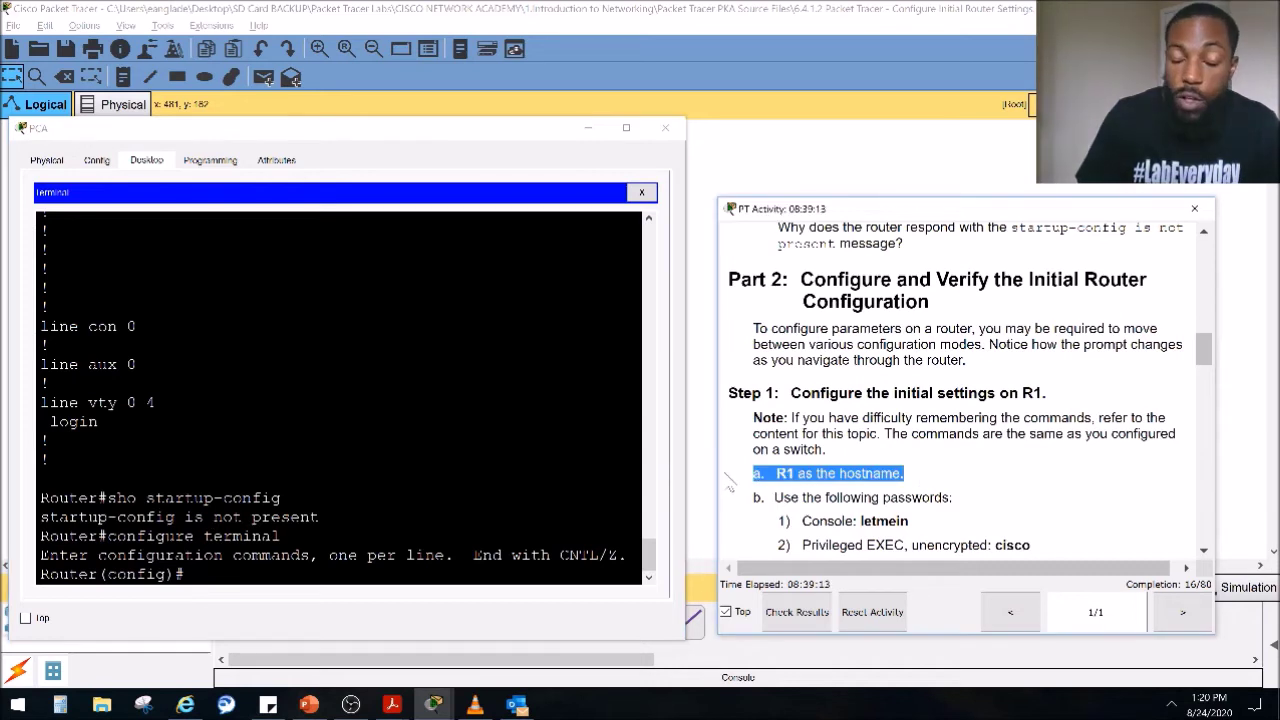
{"action": "double_click", "coordinate": [62, 575]}
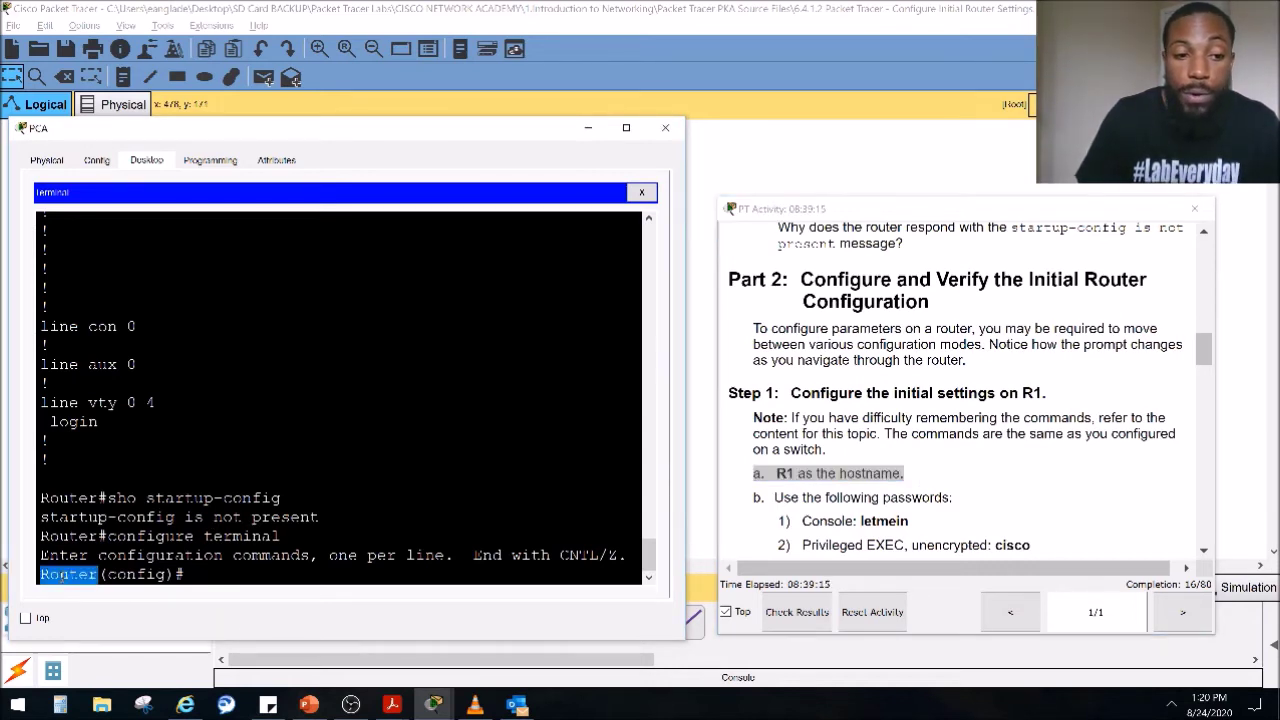
{"action": "left_click", "coordinate": [785, 472]}
- Enter hostname R1 so the prompt changes to R1(config)#
{"action": "left_click", "coordinate": [323, 500]}
{"action": "type", "text": "hos"}
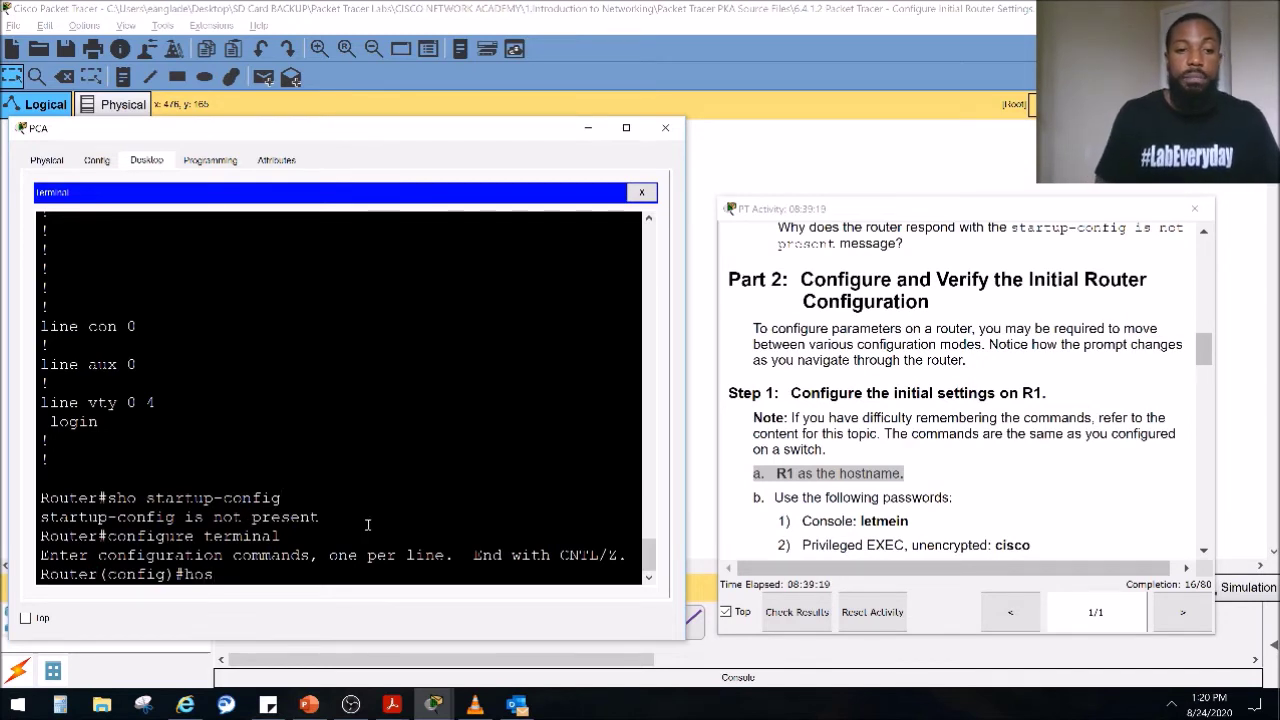
{"action": "type", "text": "tname"}
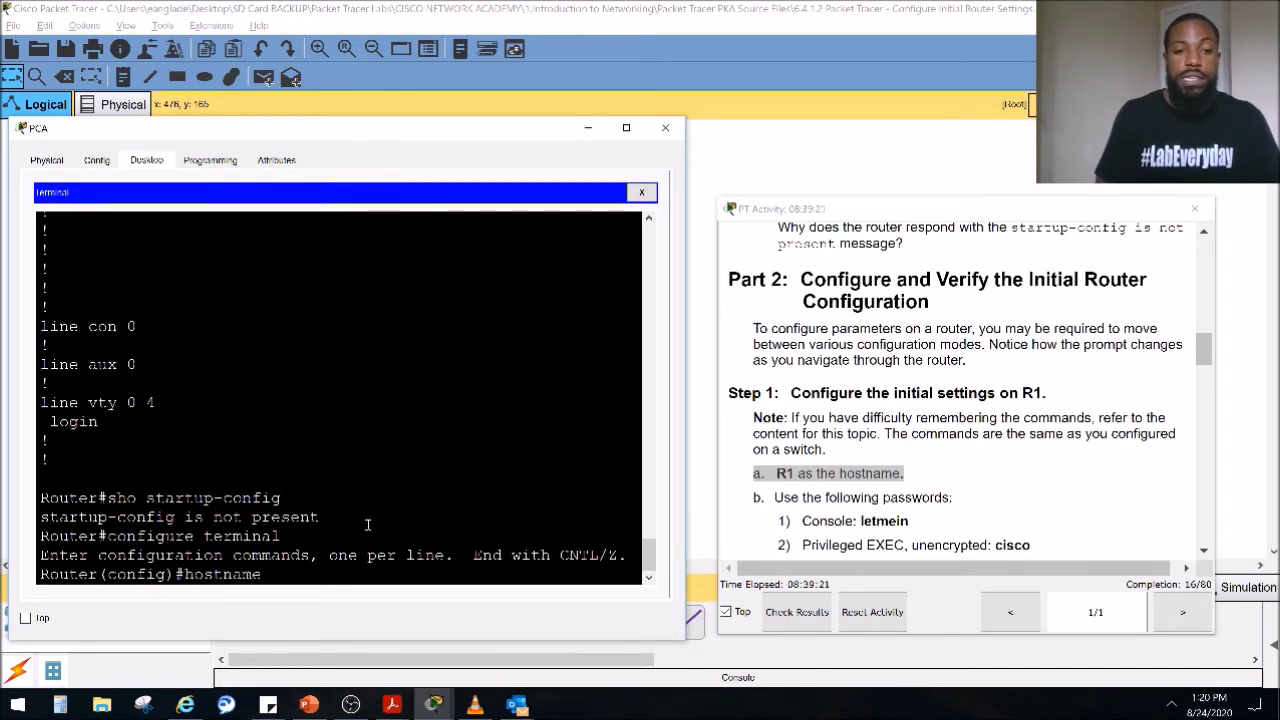
{"action": "type", "text": " R1"}
{"action": "key", "text": "Return"}
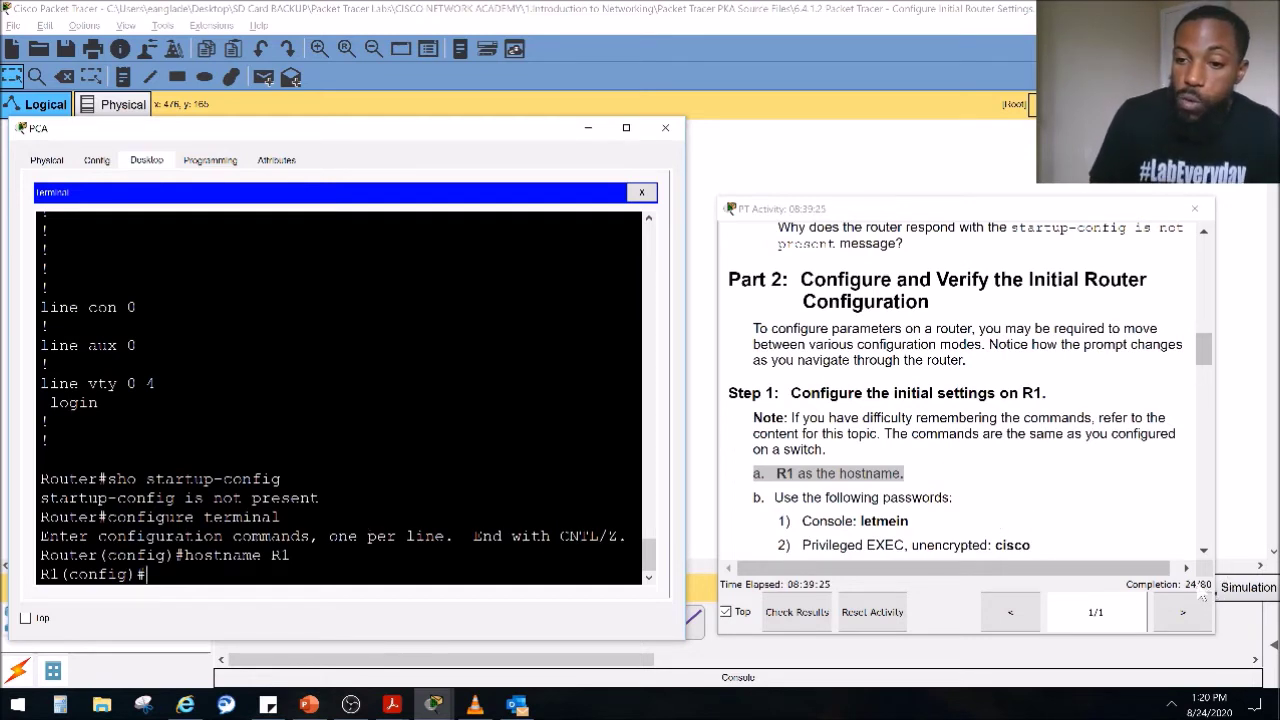
{"action": "left_click", "coordinate": [945, 495]}
{"action": "left_click_drag", "start_coordinate": [908, 521], "coordinate": [818, 522]}
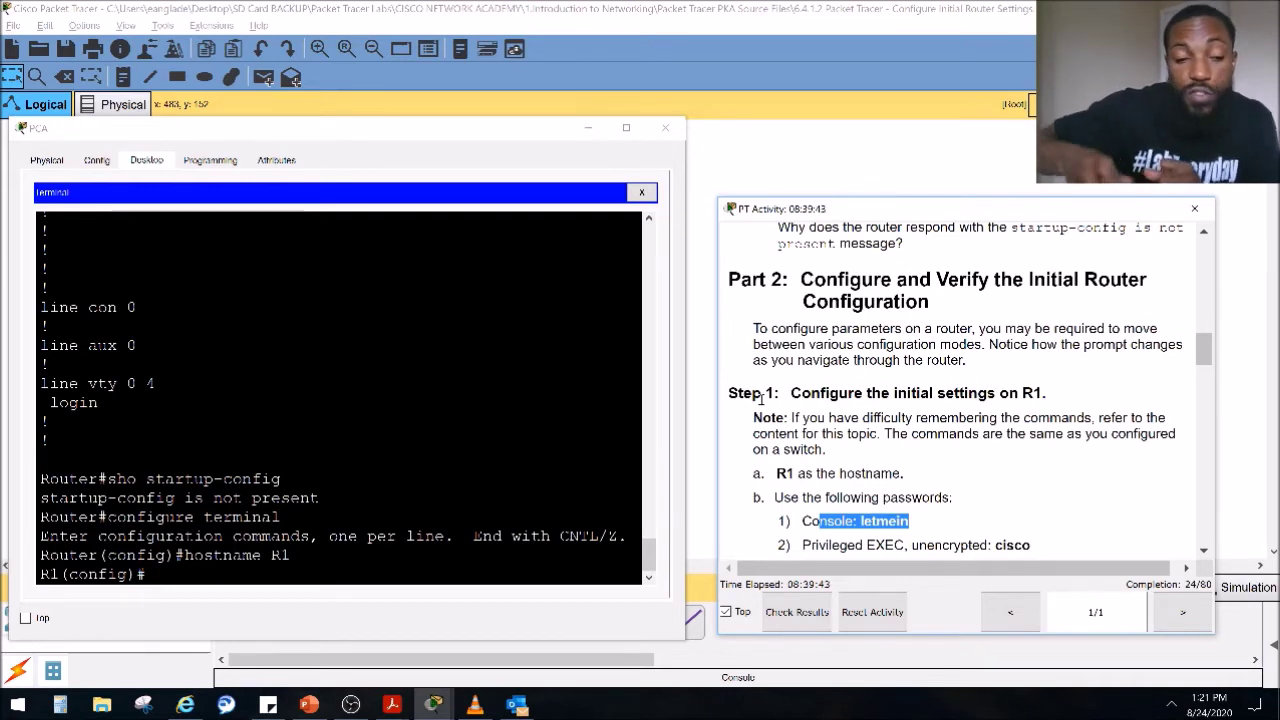
- Enter console line 0 configuration, reaching the R1(config-line)# prompt
{"action": "left_click", "coordinate": [457, 400]}
{"action": "type", "text": "l"}
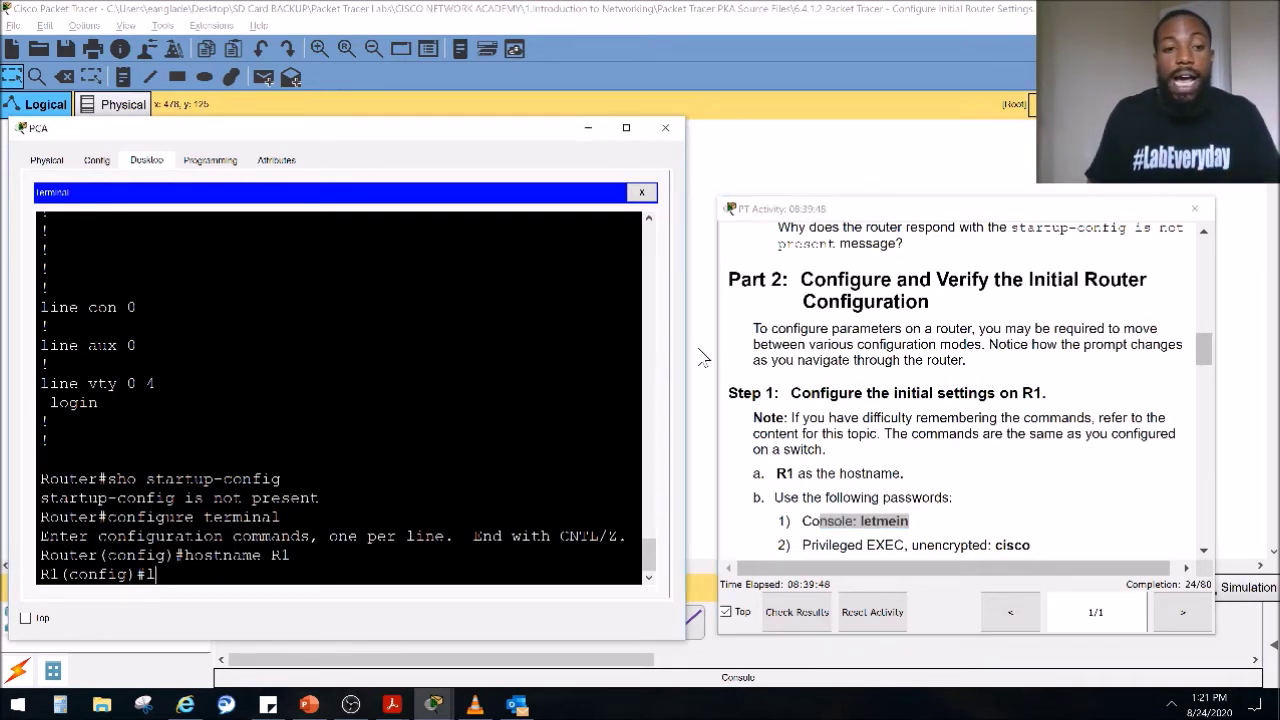
{"action": "type", "text": "ine console 0"}
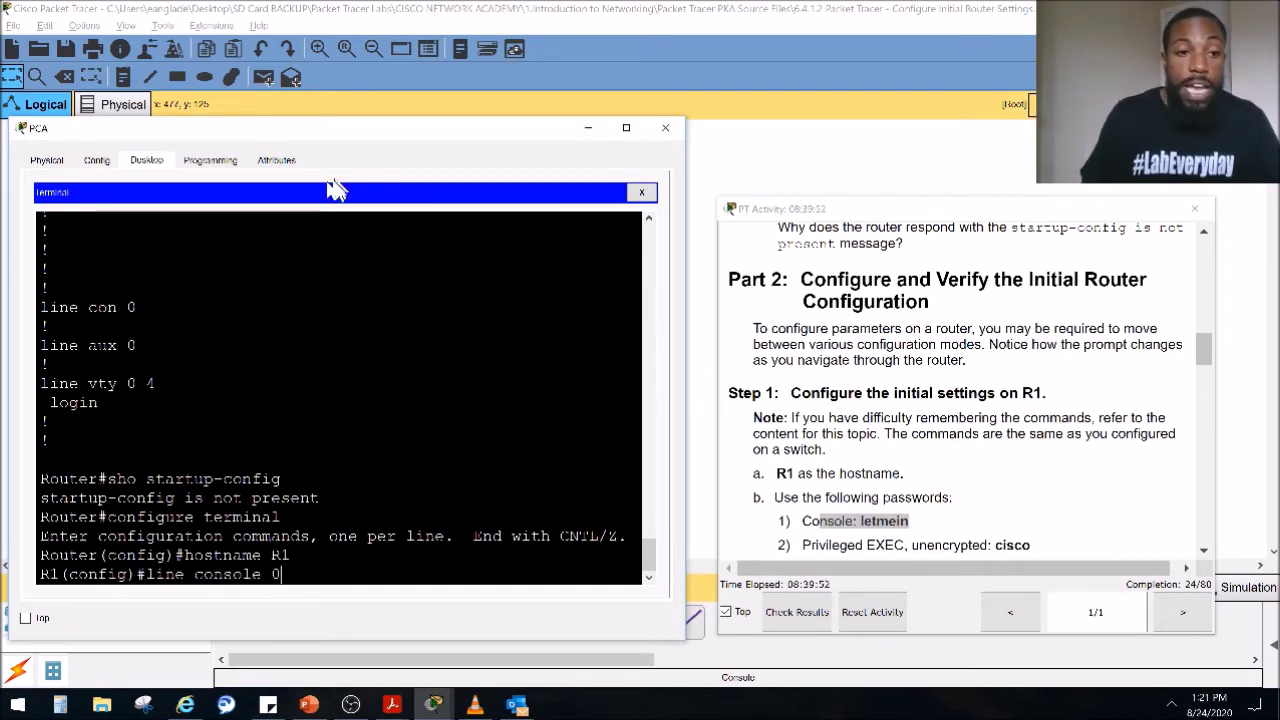
{"action": "left_click_drag", "start_coordinate": [149, 310], "coordinate": [30, 312]}
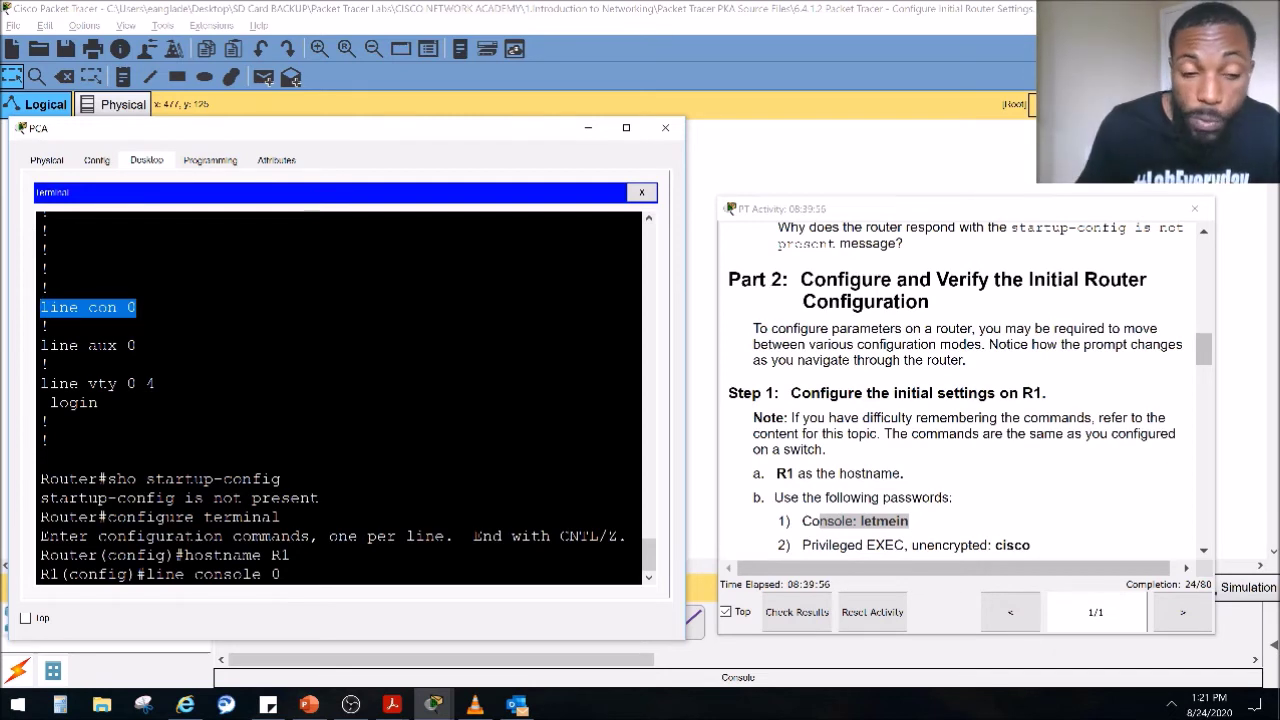
{"action": "left_click", "coordinate": [450, 350]}
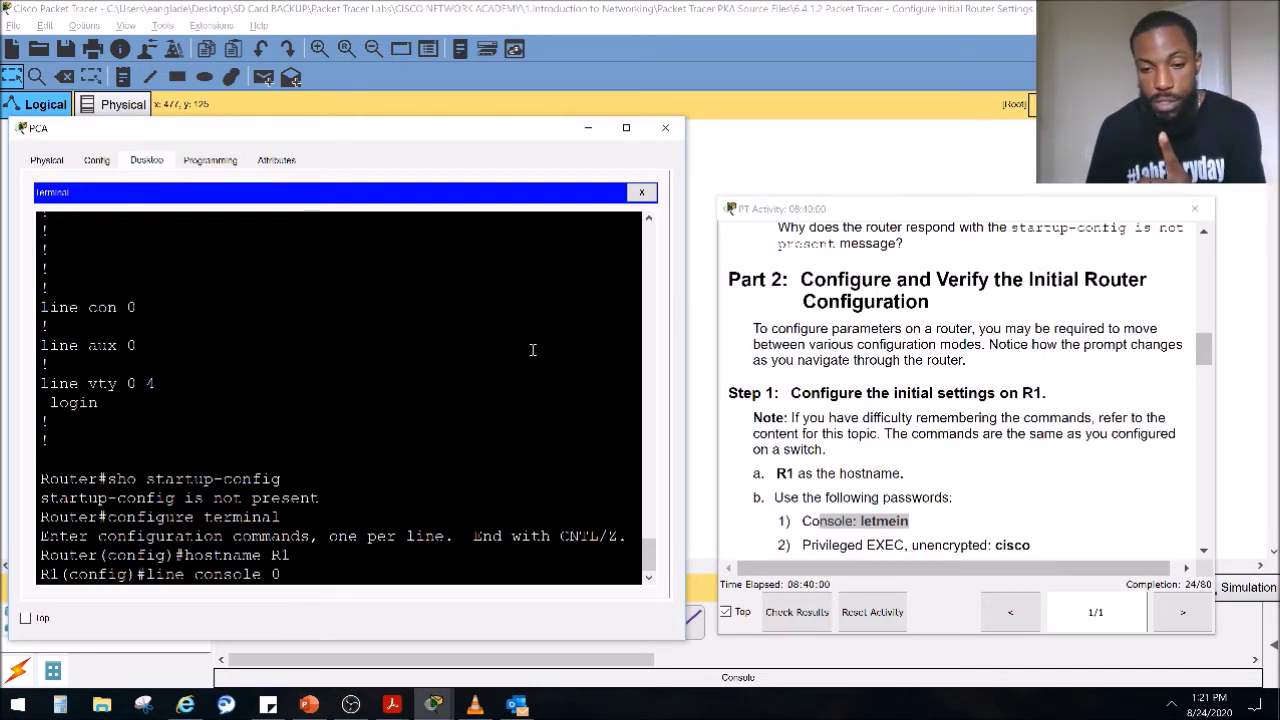
{"action": "key", "text": "Return"}
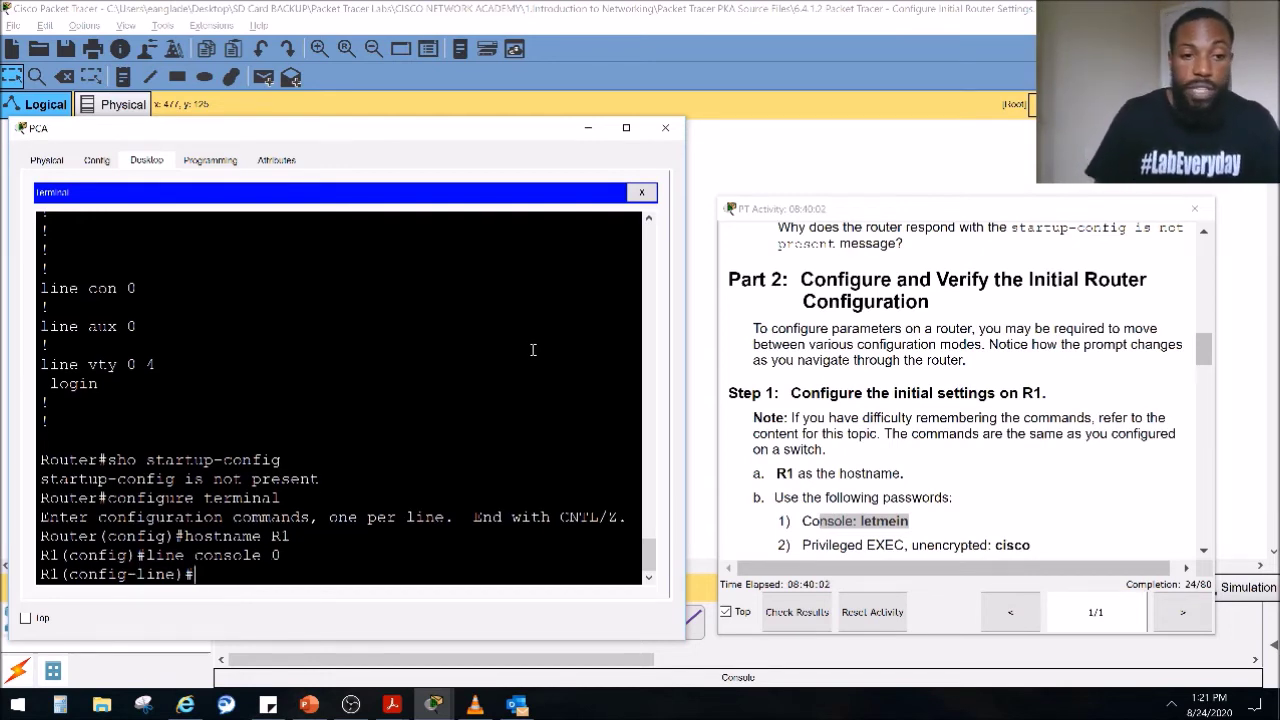
{"action": "left_click_drag", "start_coordinate": [177, 574], "coordinate": [69, 570]}
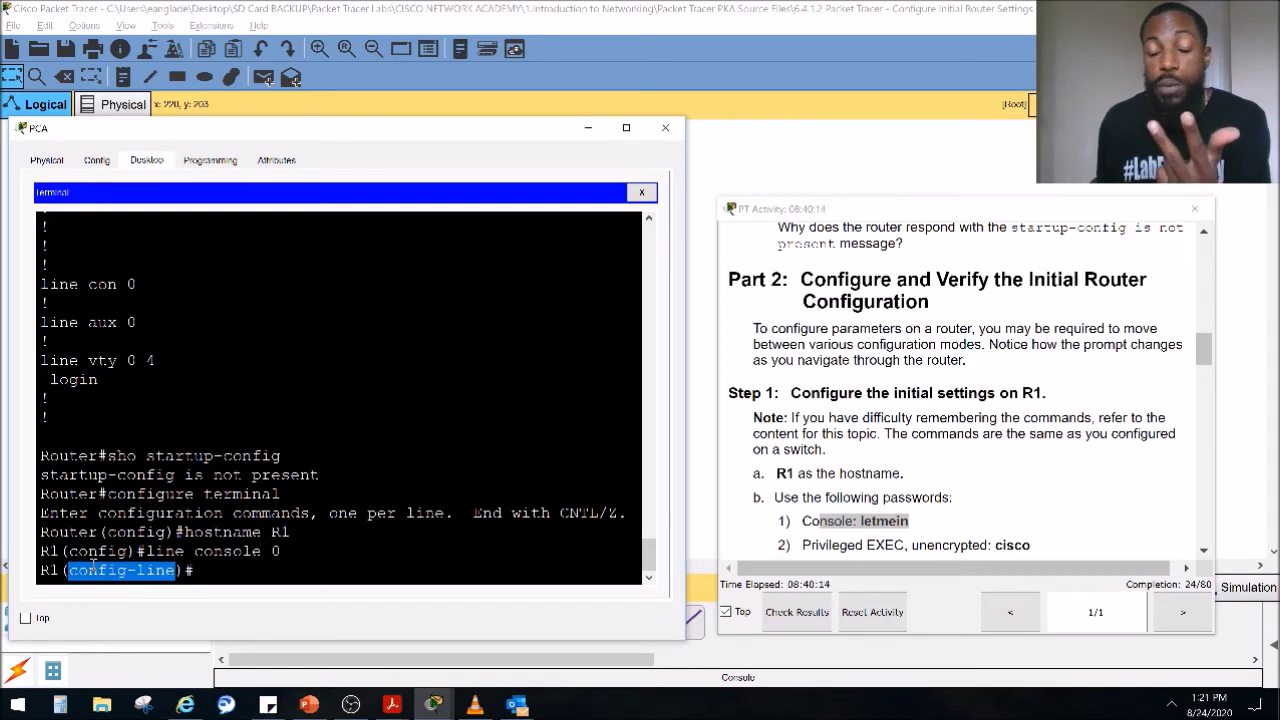
- Set the console line password to the one given in the activity instructions
{"action": "left_click", "coordinate": [840, 512]}
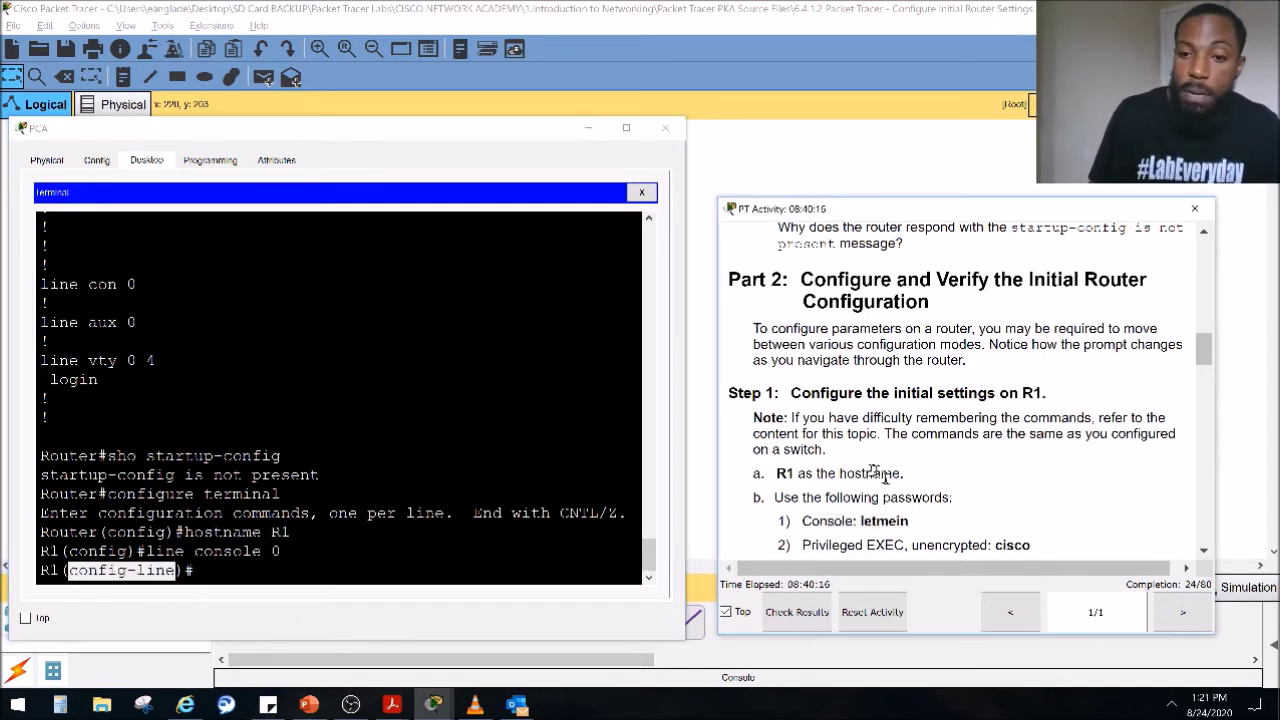
{"action": "double_click", "coordinate": [886, 520]}
{"action": "left_click", "coordinate": [364, 424]}
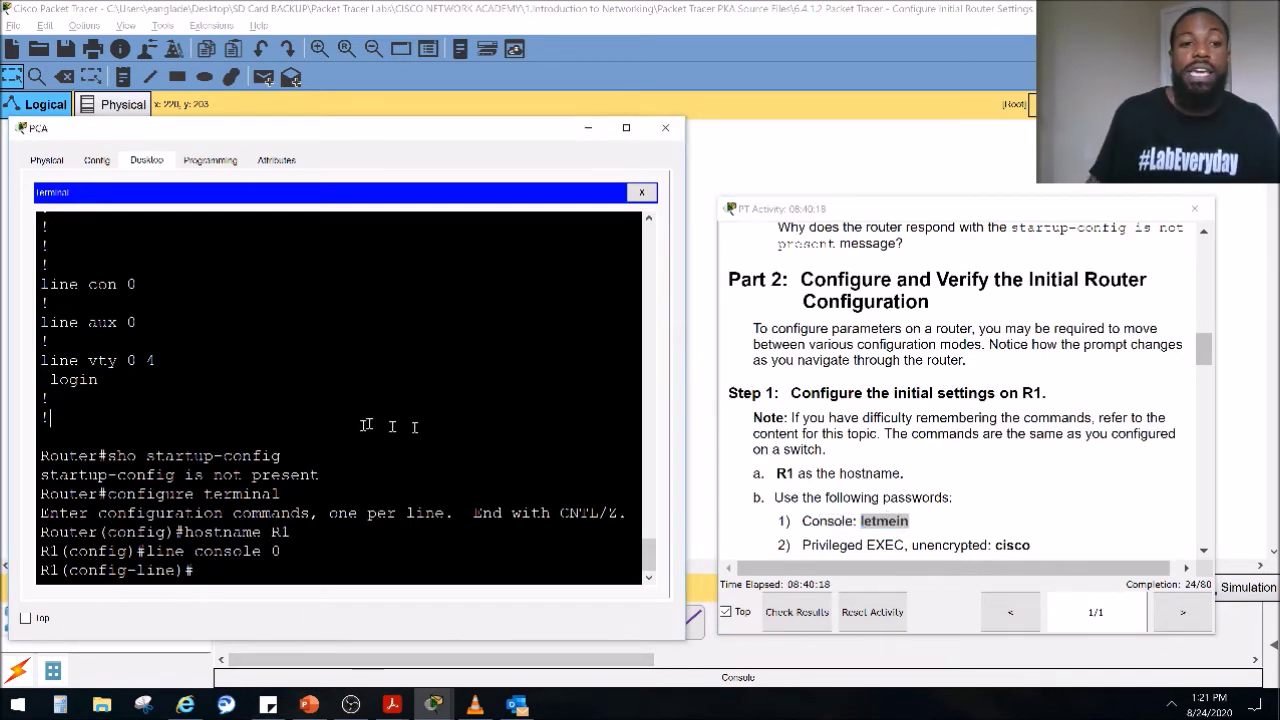
{"action": "type", "text": "password letm"}
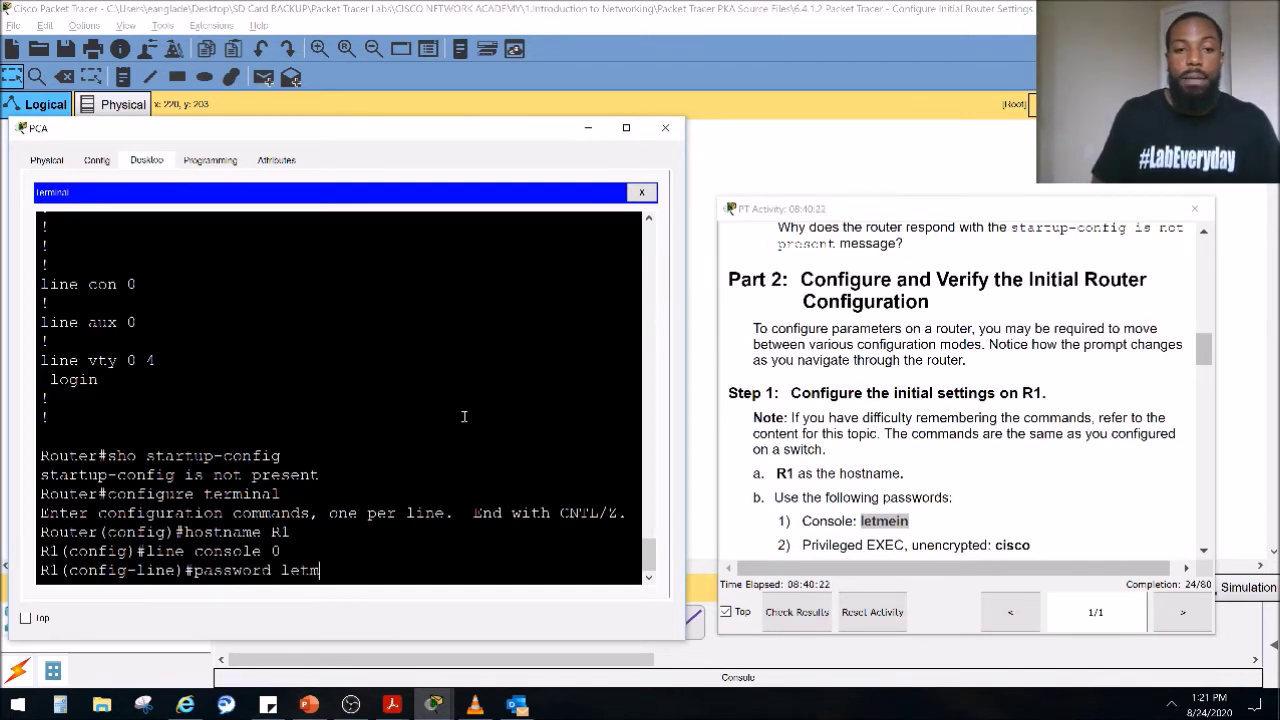
{"action": "type", "text": "ein"}
{"action": "key", "text": "Return"}
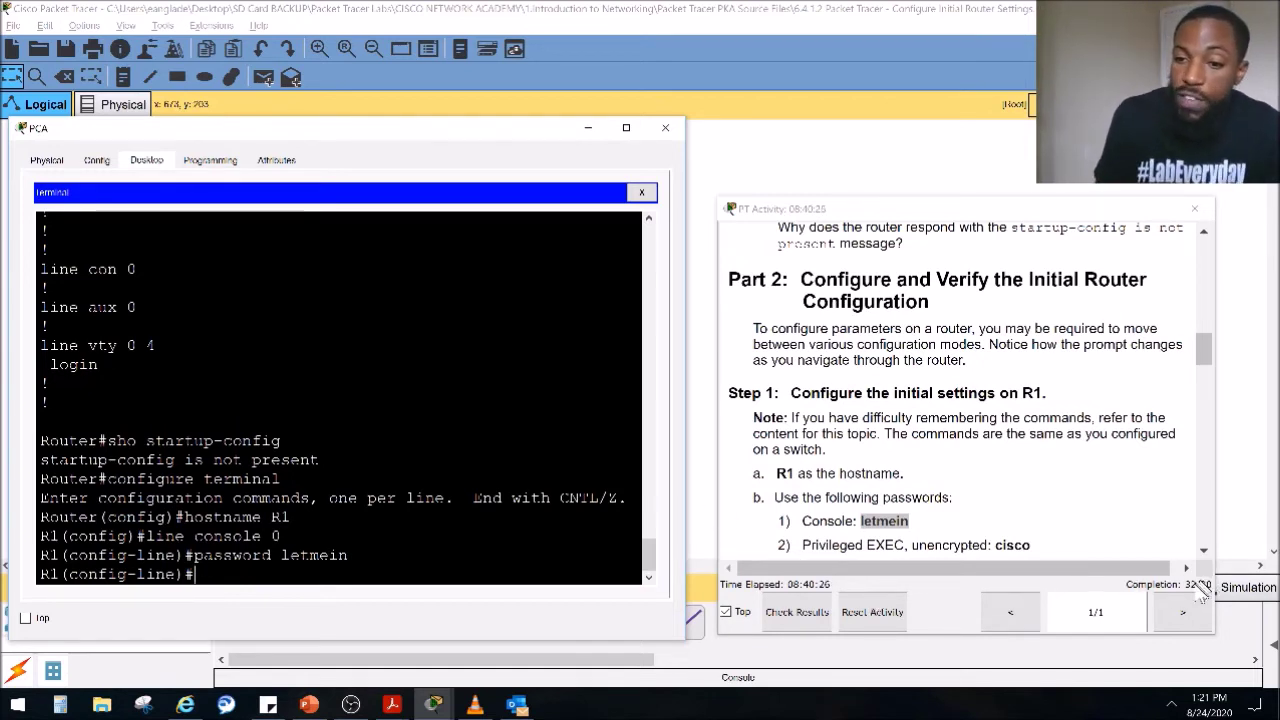
{"action": "left_click_drag", "start_coordinate": [802, 545], "coordinate": [906, 545]}
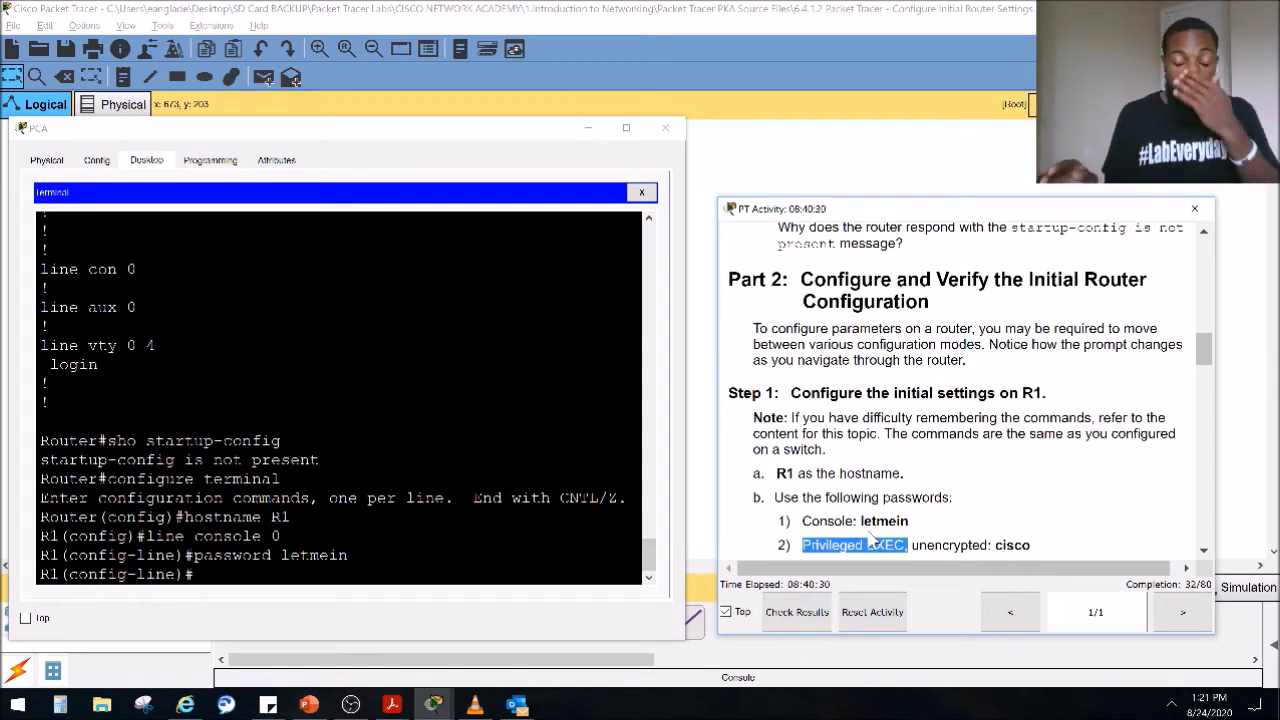
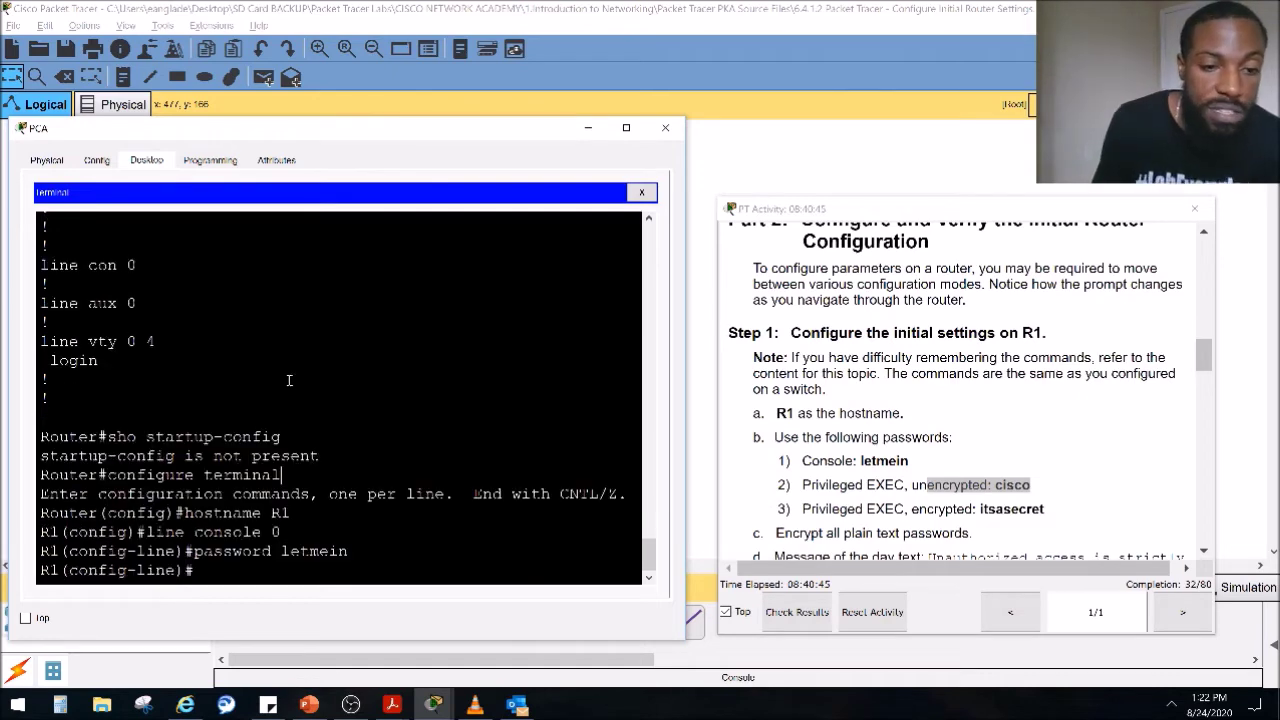
- Review the terminal output and exit console line configuration mode
{"action": "scroll", "coordinate": [335, 348], "scroll_direction": "up", "scroll_amount": 10}
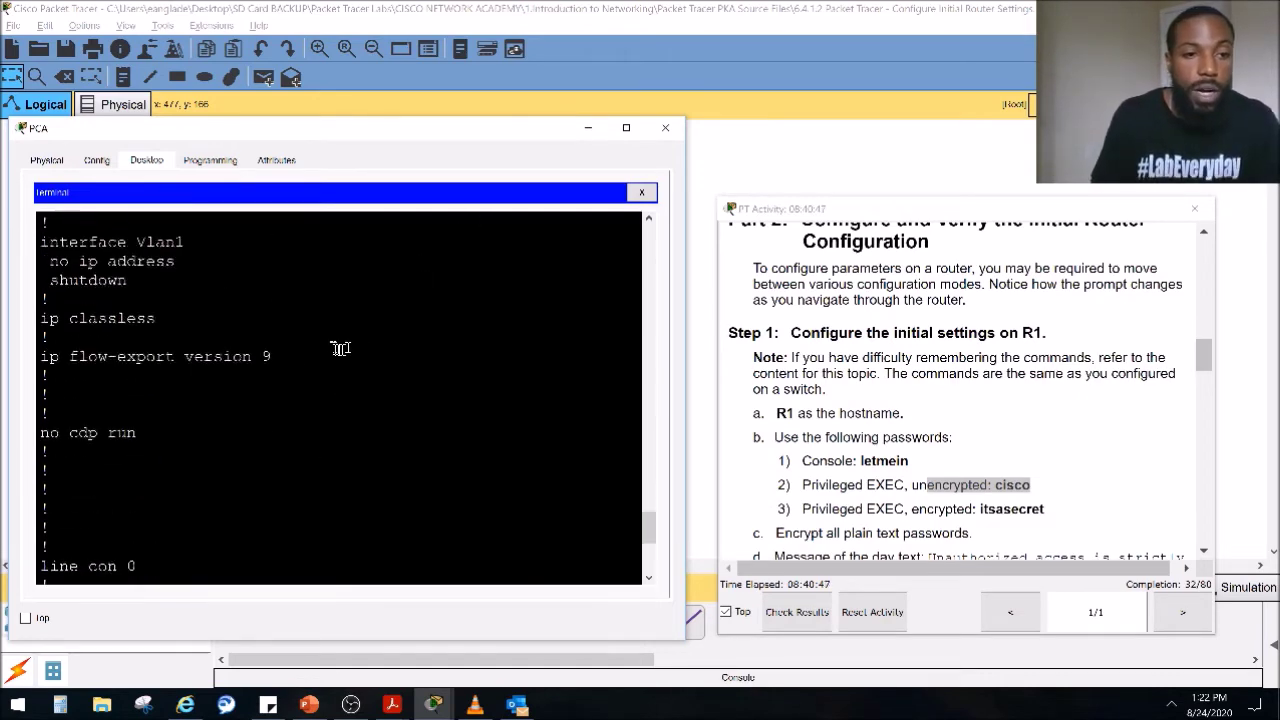
{"action": "scroll", "coordinate": [327, 344], "scroll_direction": "up", "scroll_amount": 3}
{"action": "scroll", "coordinate": [327, 344], "scroll_direction": "down", "scroll_amount": 3}
{"action": "left_click_drag", "start_coordinate": [85, 332], "coordinate": [200, 485]}
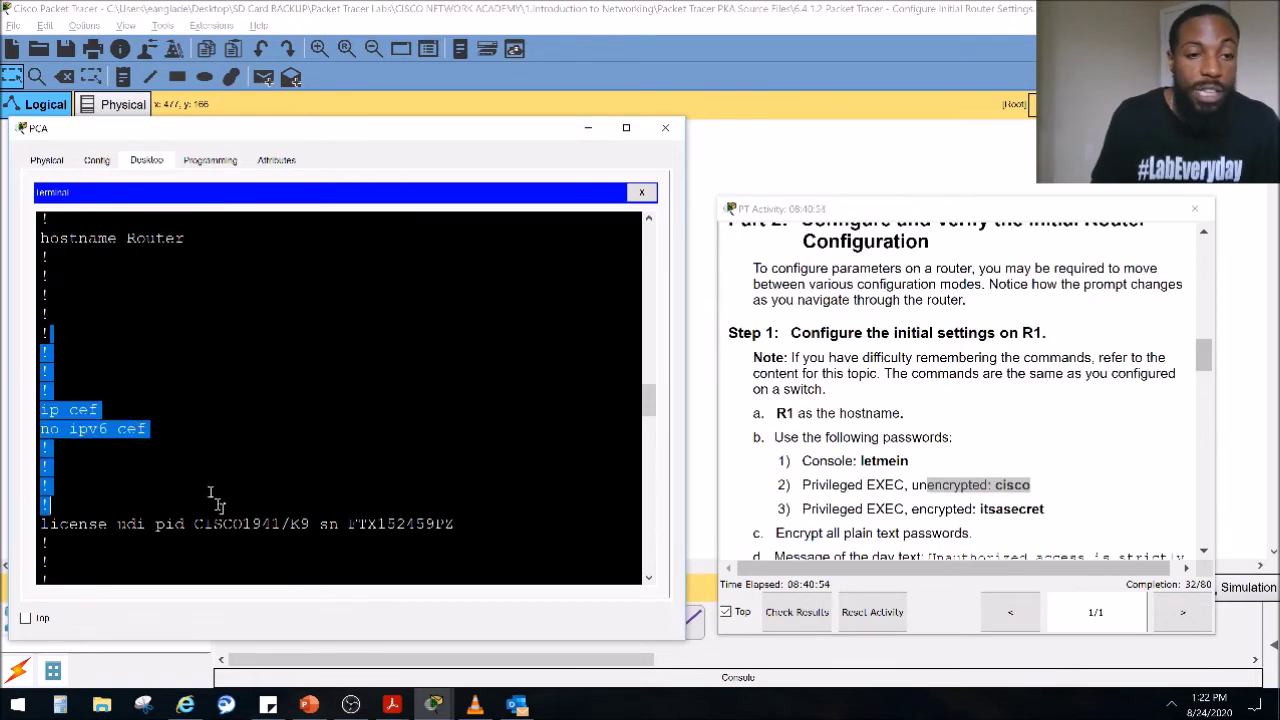
{"action": "scroll", "coordinate": [108, 310], "scroll_direction": "down", "scroll_amount": 10}
{"action": "scroll", "coordinate": [105, 314], "scroll_direction": "down", "scroll_amount": 15}
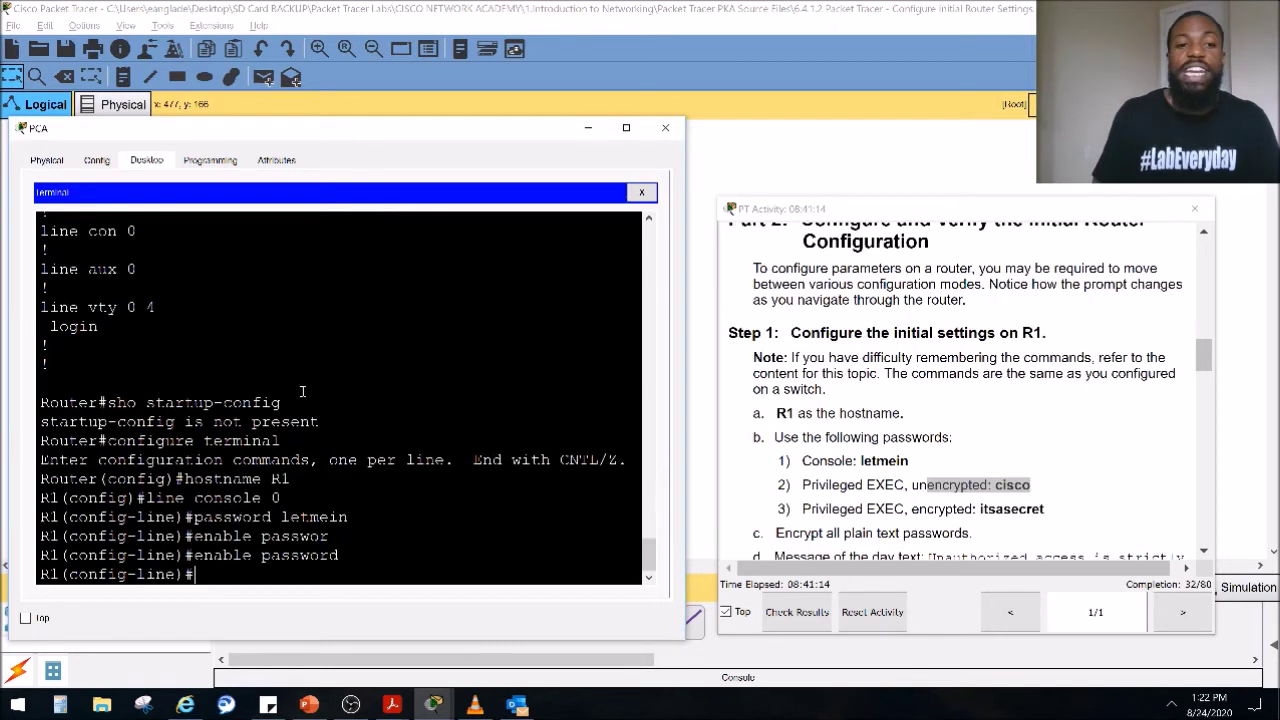
{"action": "type", "text": "exit"}
{"action": "key", "text": "Return"}
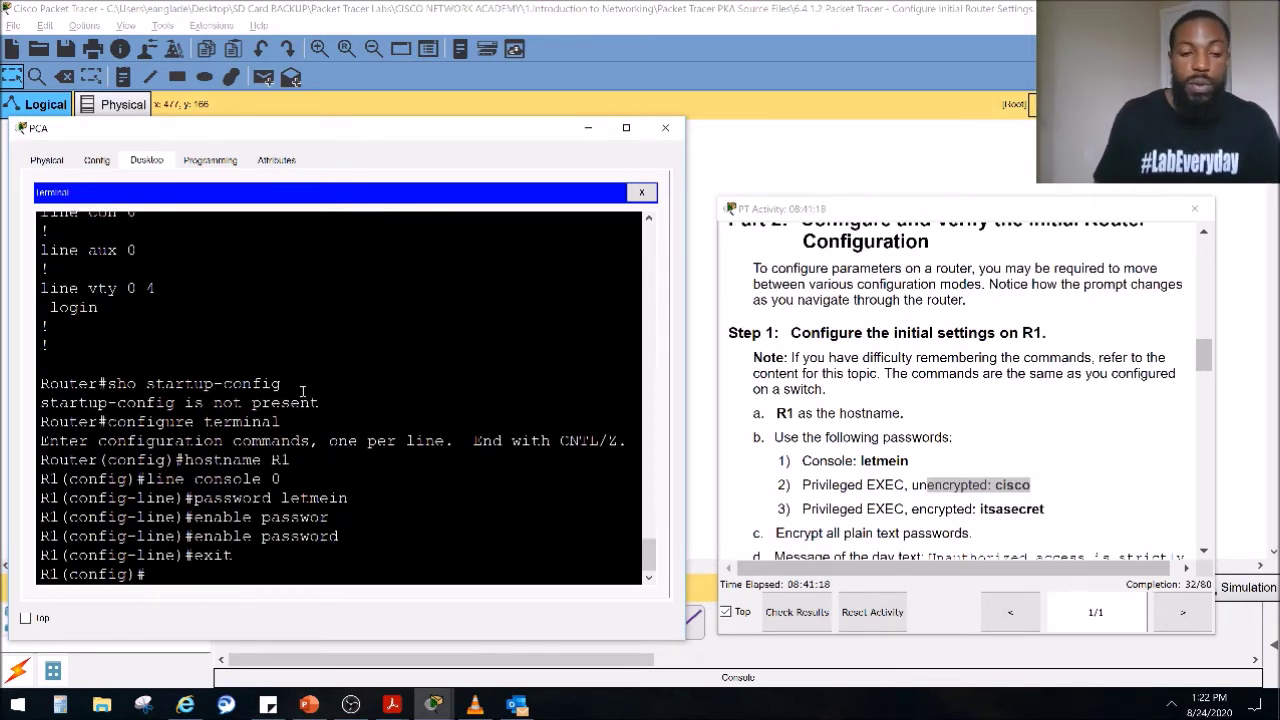
- Set R1's unencrypted privileged EXEC password with the enable password command
{"action": "type", "text": "en"}
{"action": "key", "text": "Tab"}
{"action": "type", "text": "a"}
{"action": "key", "text": "Tab"}
{"action": "type", "text": "pass"}
{"action": "key", "text": "Tab"}
{"action": "type", "text": "cisco"}
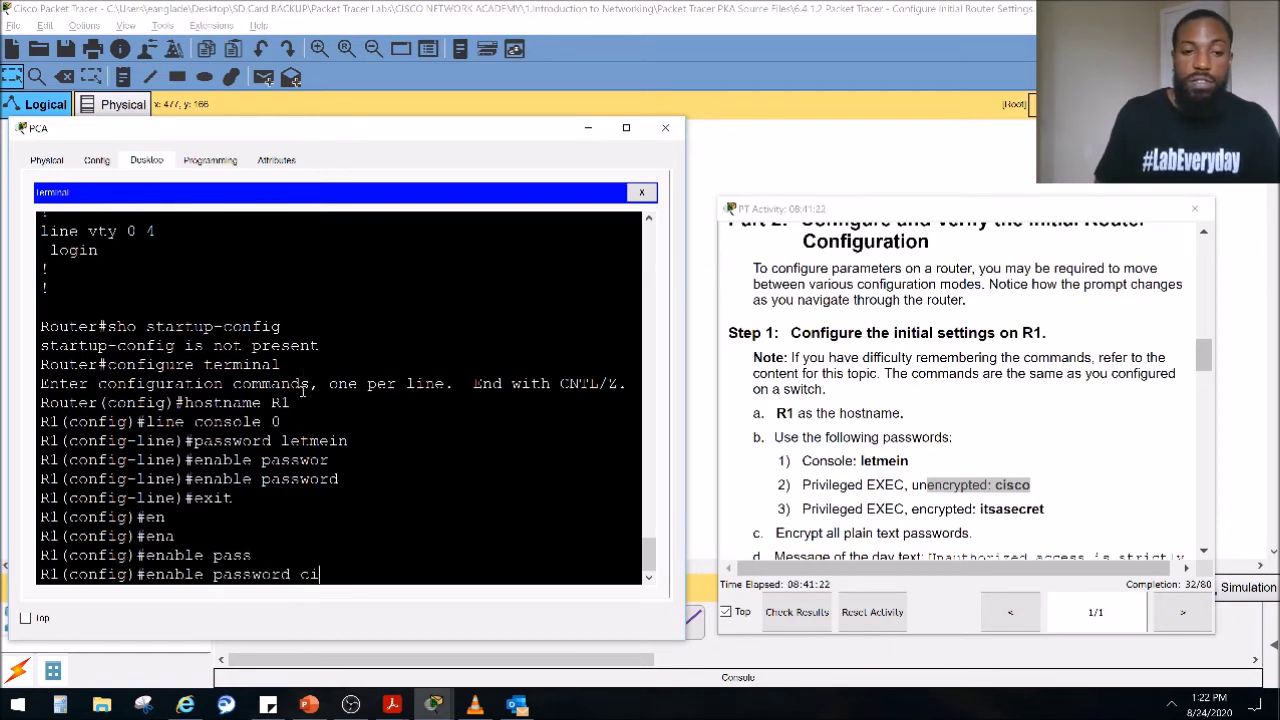
{"action": "key", "text": "Return"}
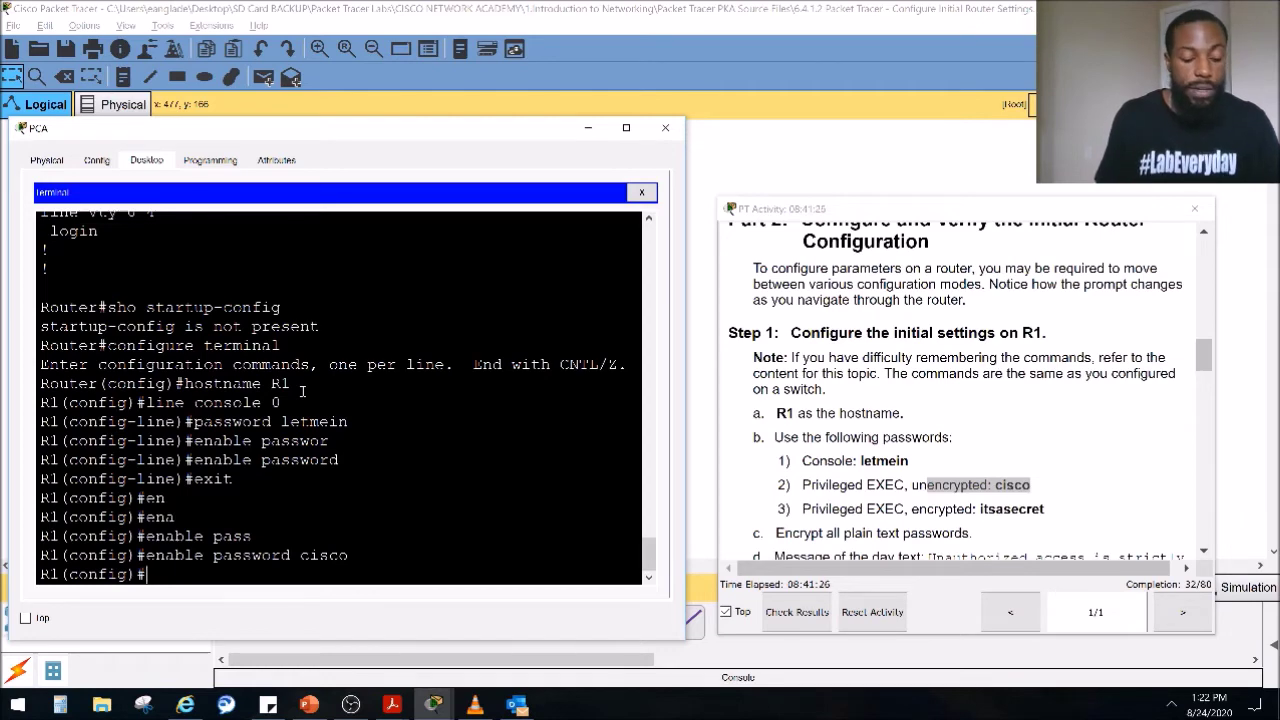
- Return to privileged EXEC mode and display the running configuration with sh run
{"action": "key", "text": "ctrl+z"}
{"action": "key", "text": "Return"}
{"action": "key", "text": "Return"}
{"action": "key", "text": "Return"}
{"action": "type", "text": "sh run"}
{"action": "key", "text": "Return"}
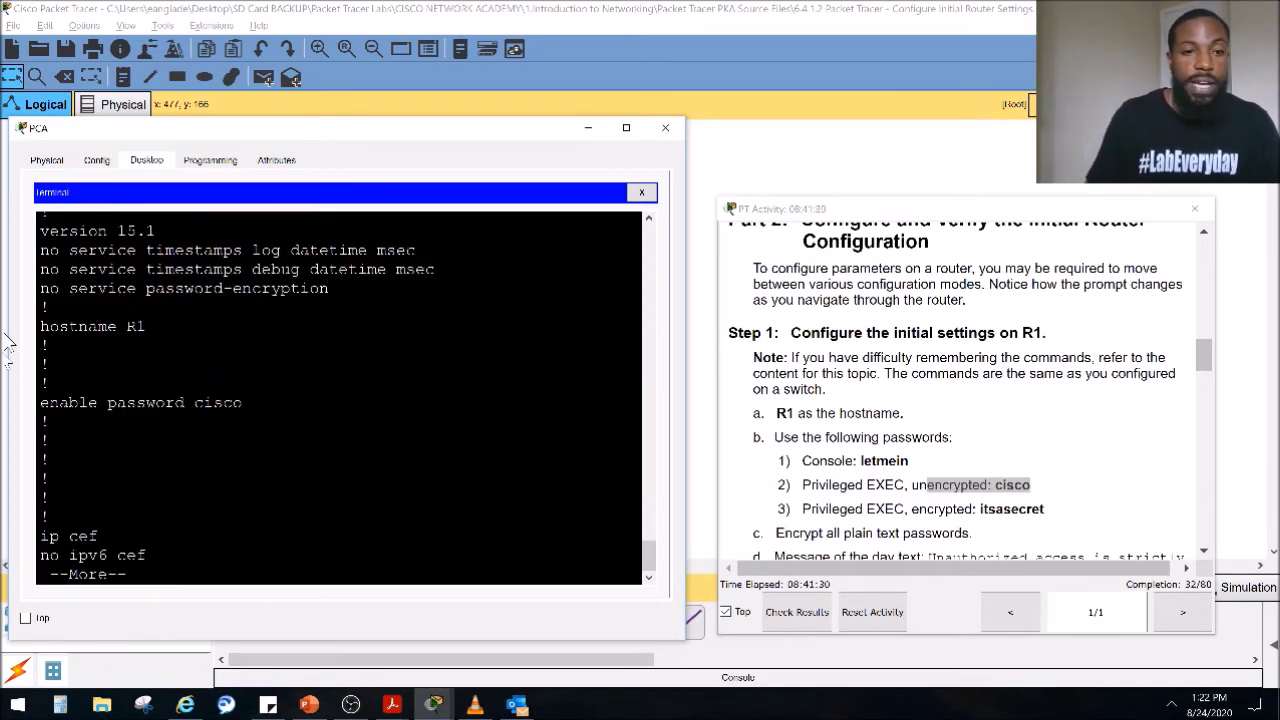
- Note the plain-text enable password line, quit the listing, and get a fresh privileged prompt
{"action": "left_click_drag", "start_coordinate": [243, 403], "coordinate": [18, 422]}
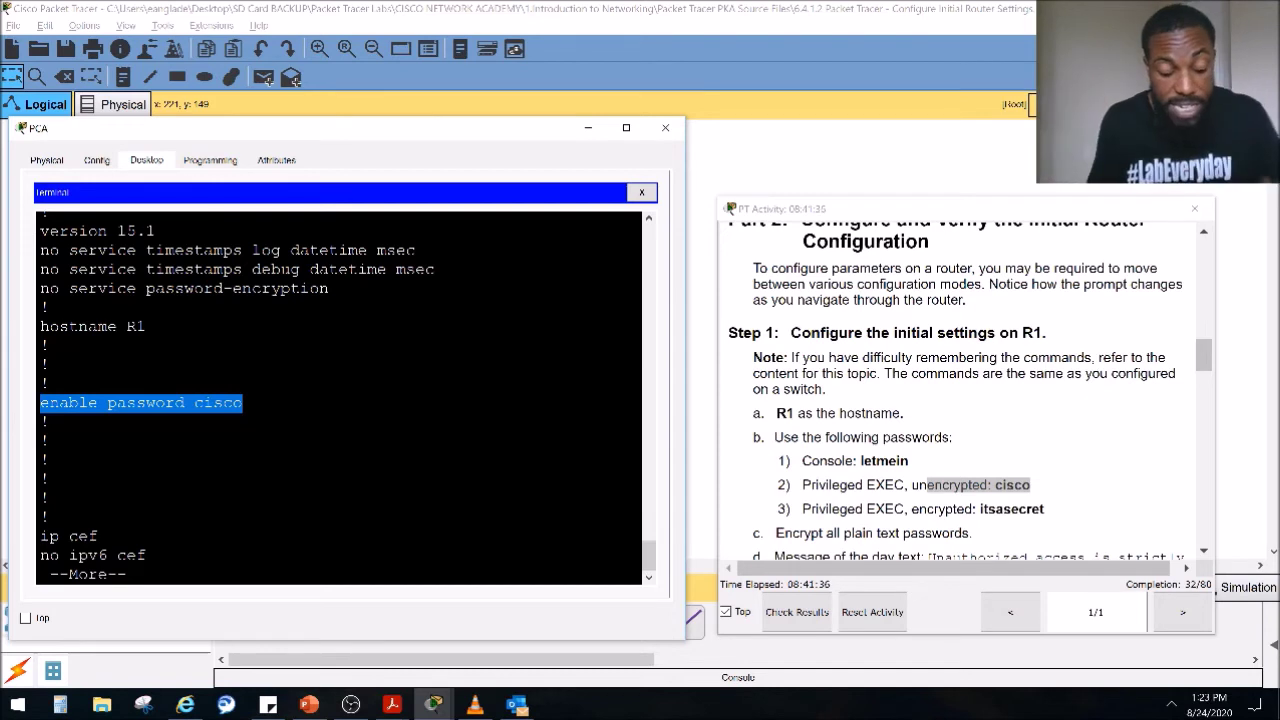
{"action": "key", "text": "q"}
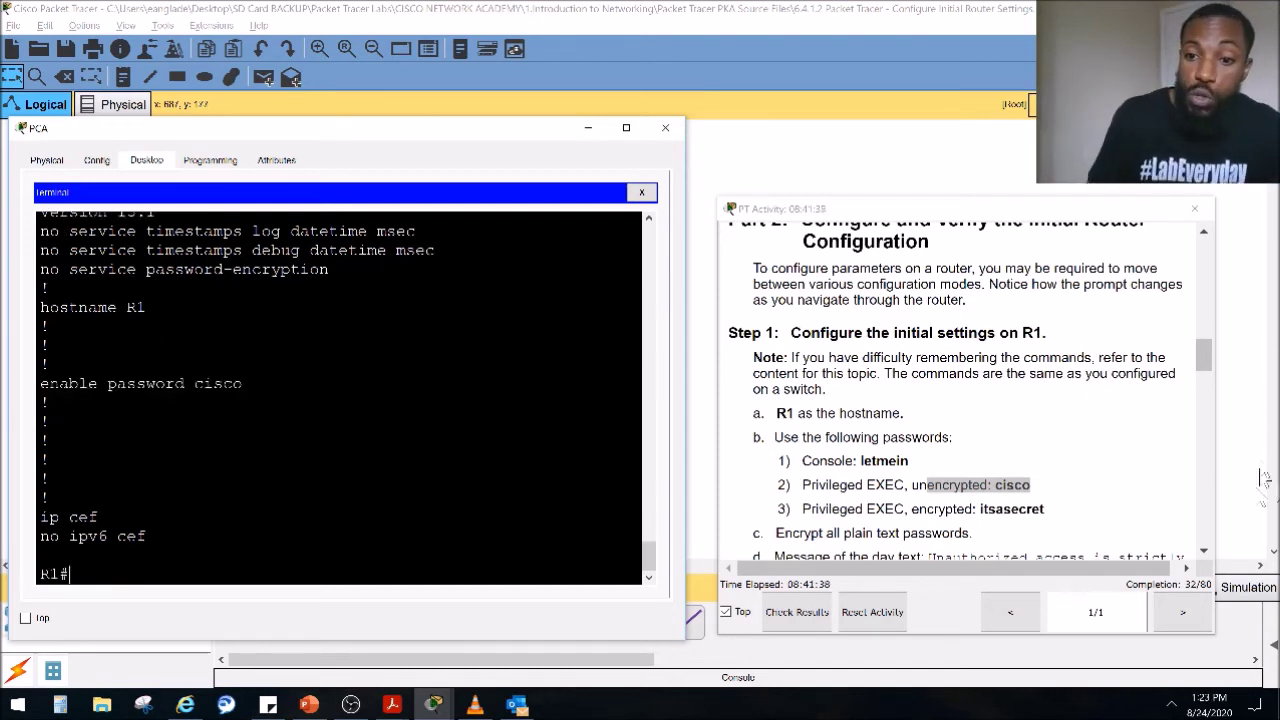
{"action": "double_click", "coordinate": [958, 512]}
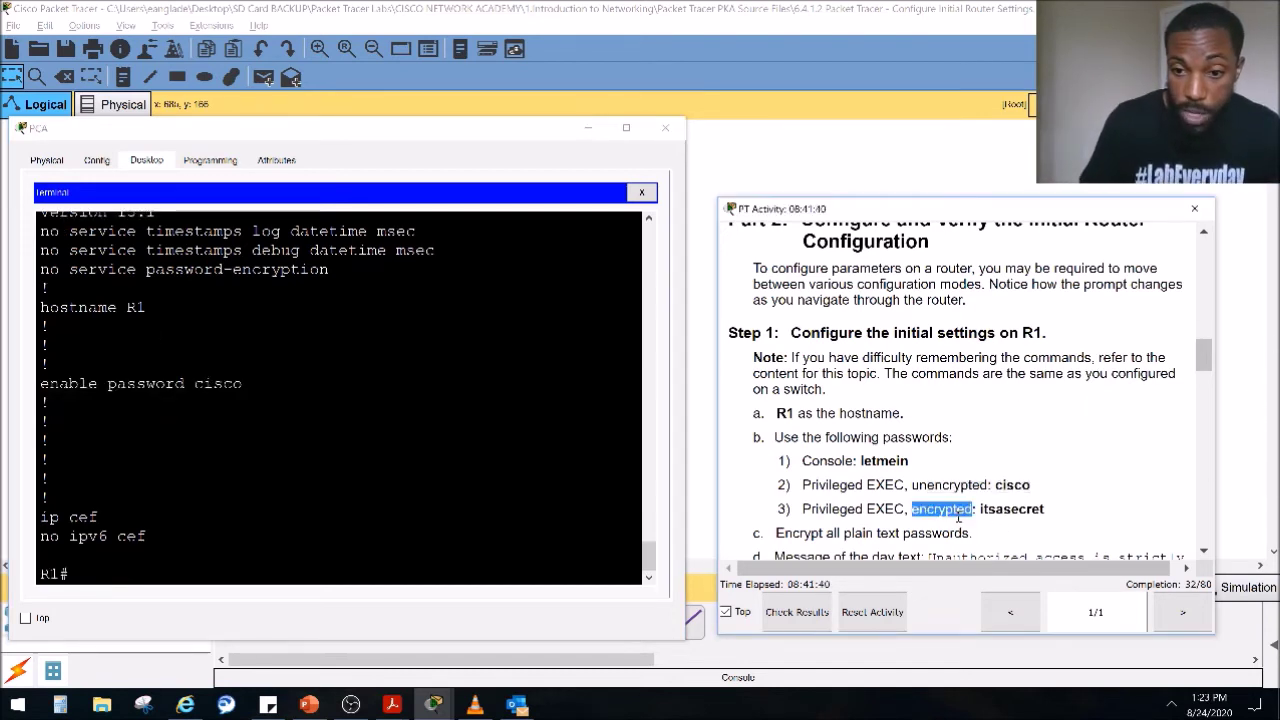
{"action": "left_click_drag", "start_coordinate": [803, 510], "coordinate": [912, 510]}
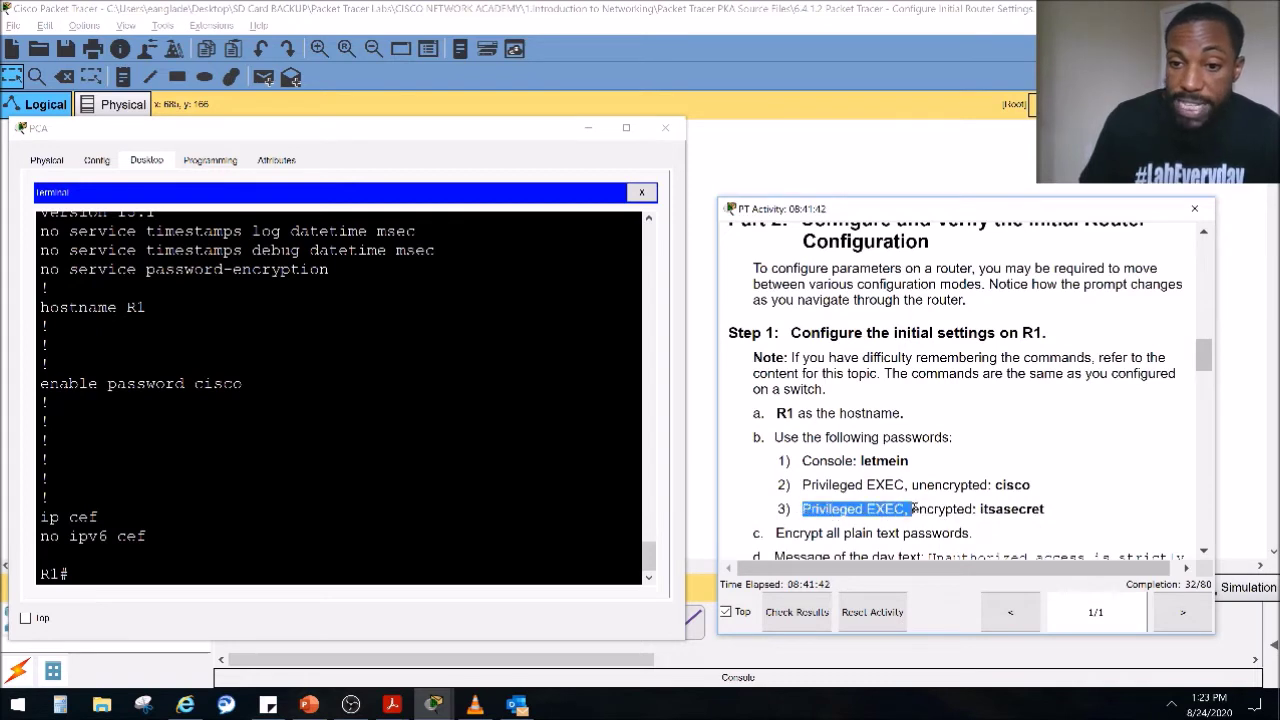
{"action": "double_click", "coordinate": [998, 510]}
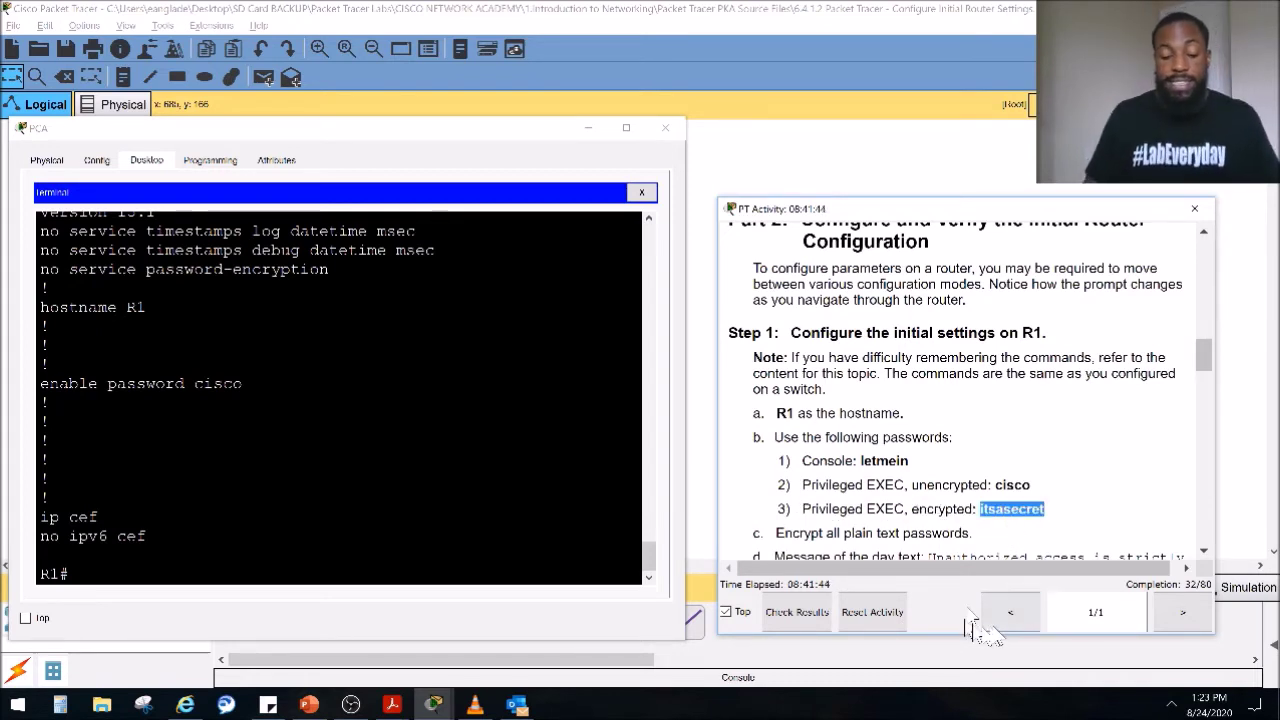
{"action": "left_click", "coordinate": [410, 467]}
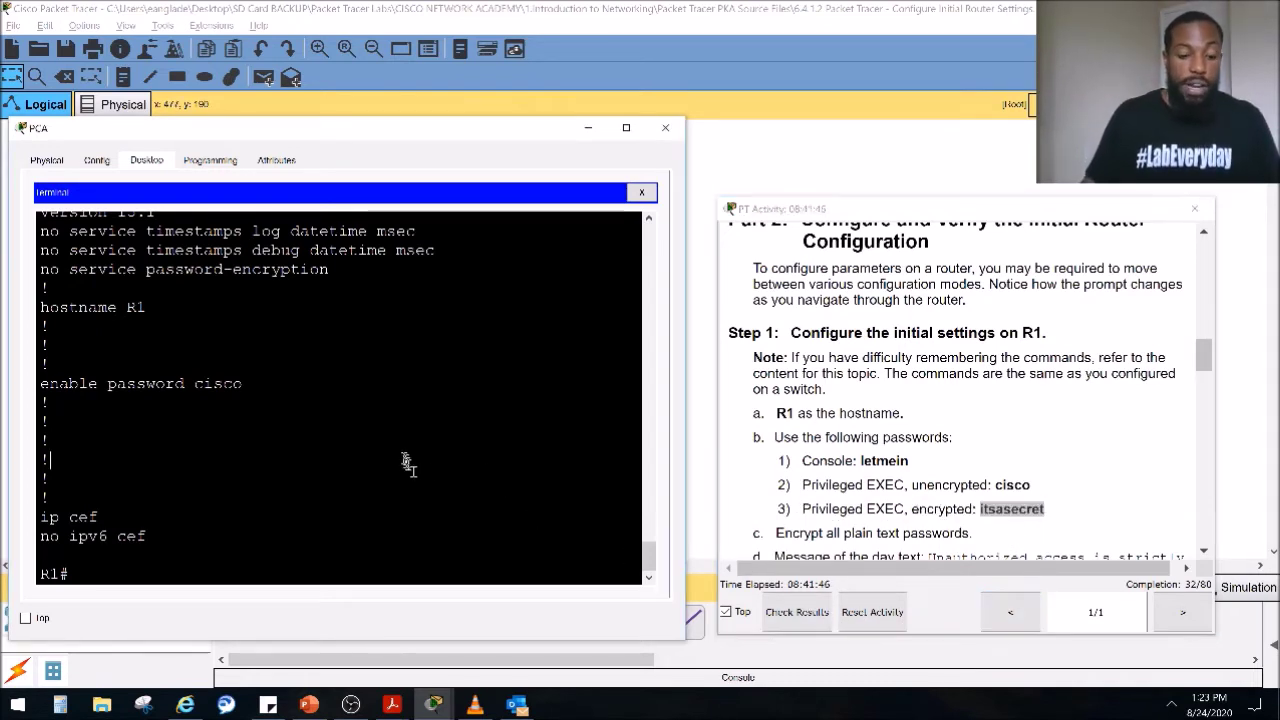
{"action": "key", "text": "Return"}
{"action": "key", "text": "Return"}
{"action": "key", "text": "Return"}
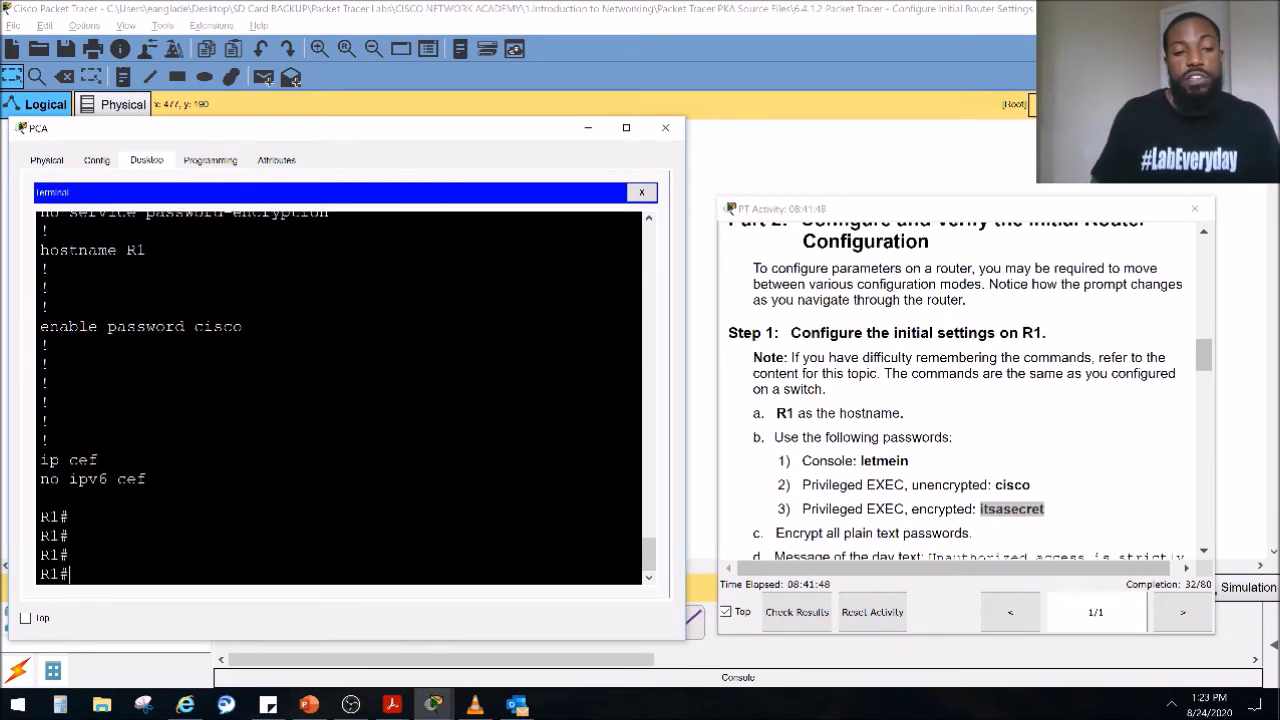
- Enter global configuration mode and set the encrypted privileged EXEC password with enable secret
{"action": "type", "text": "conf"}
{"action": "key", "text": "Tab"}
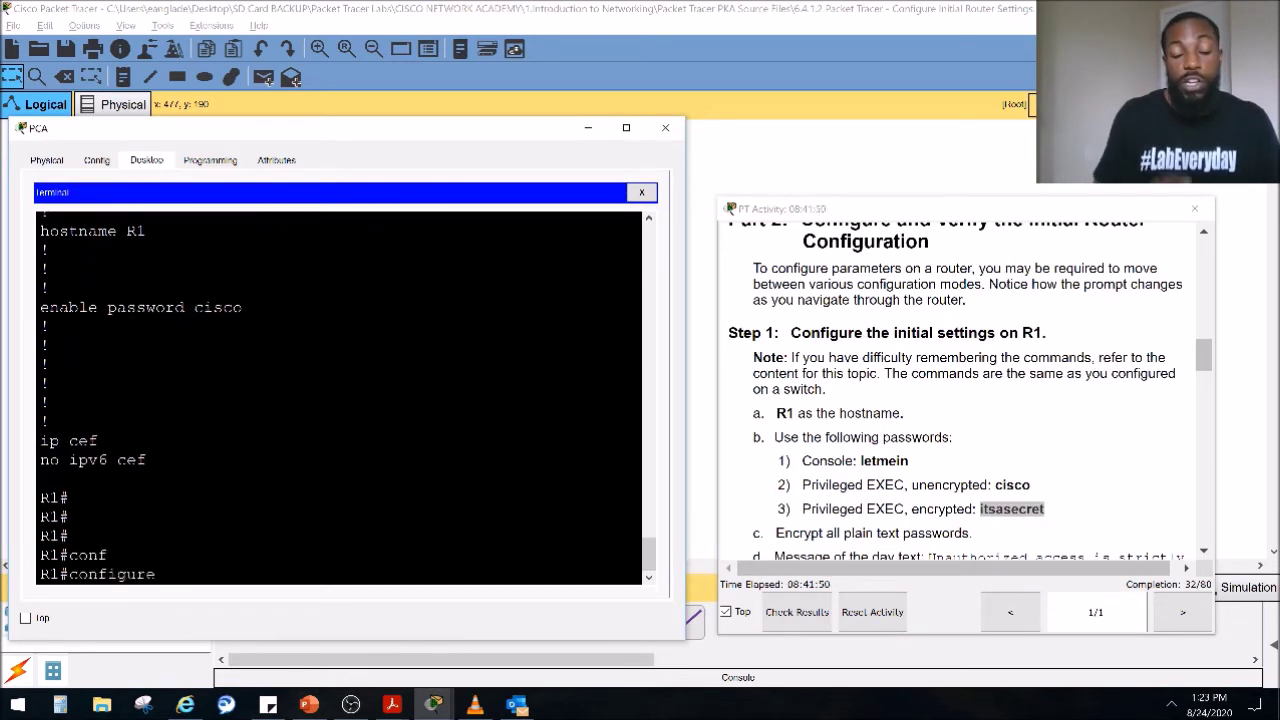
{"action": "type", "text": "t"}
{"action": "key", "text": "Return"}
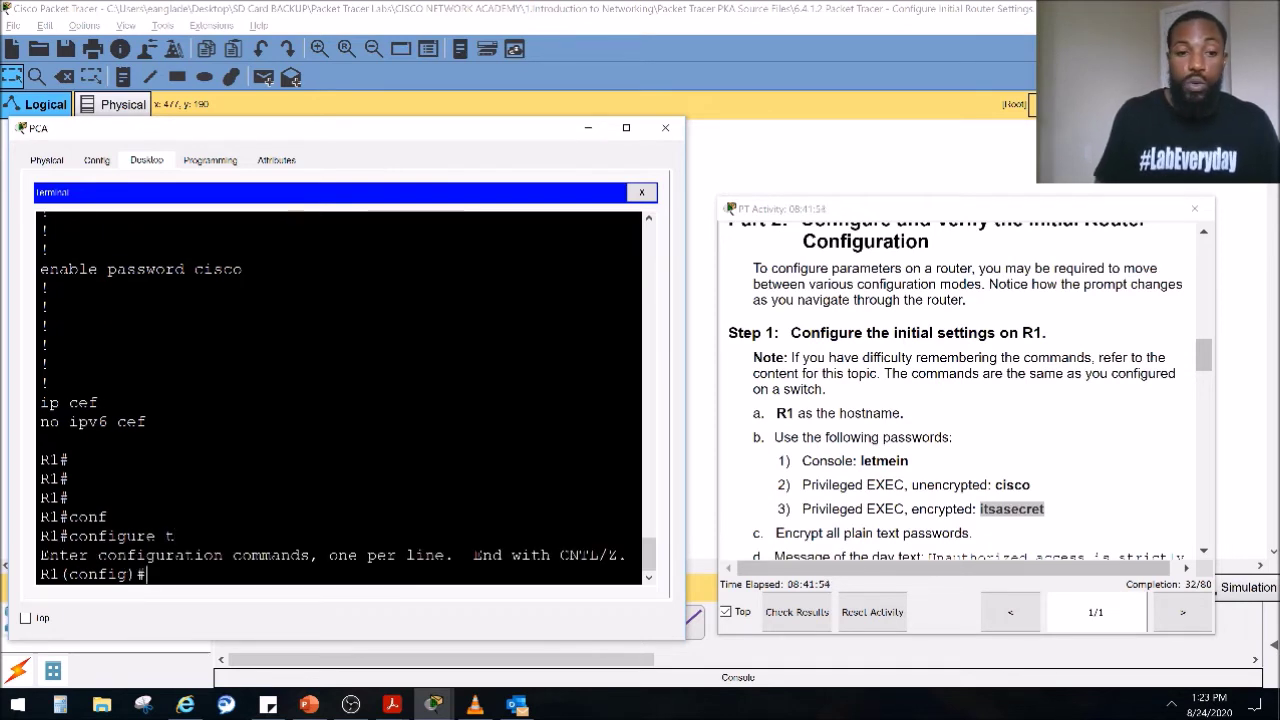
{"action": "type", "text": "ena"}
{"action": "key", "text": "Tab"}
{"action": "type", "text": "se"}
{"action": "key", "text": "Tab"}
{"action": "type", "text": "its"}
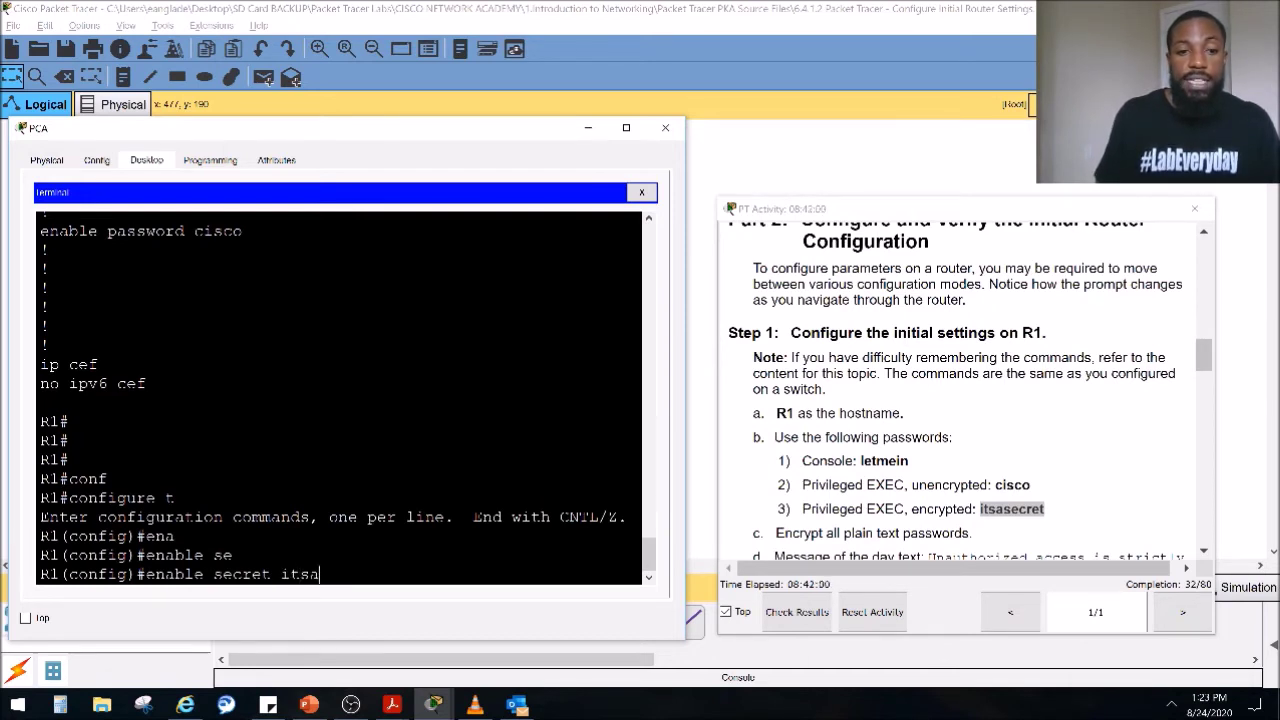
{"action": "type", "text": "asecret"}
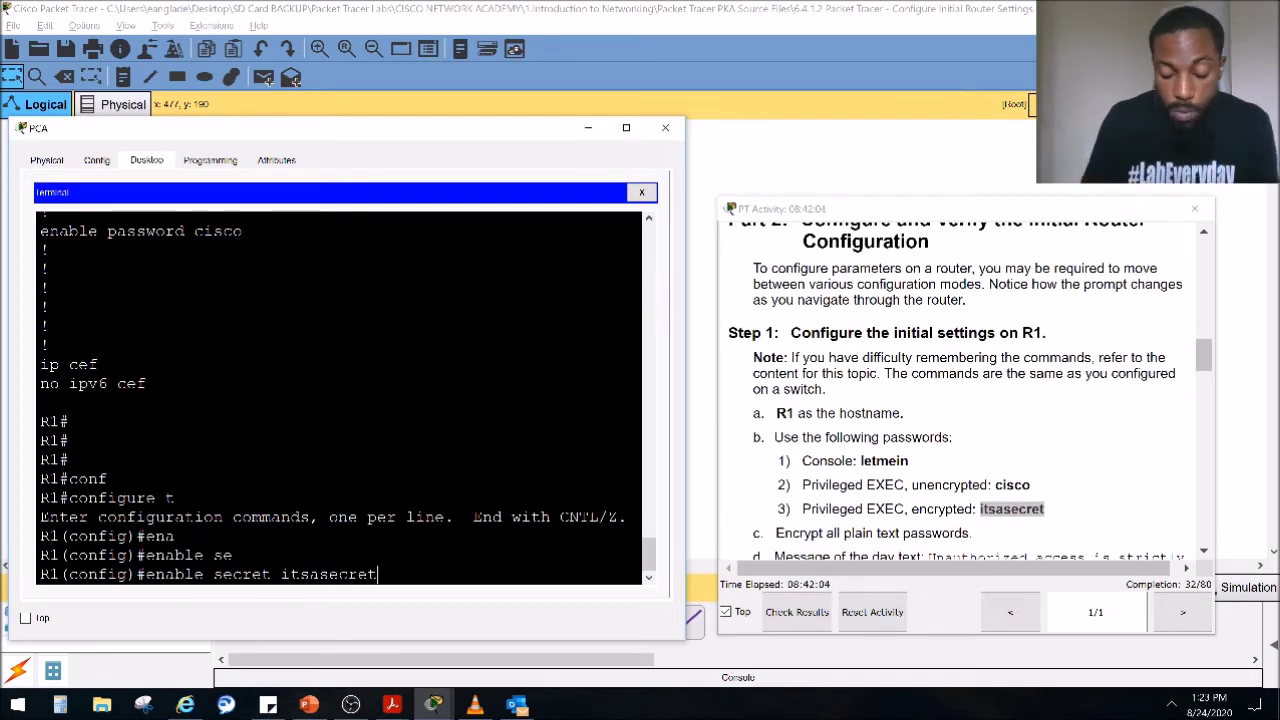
{"action": "key", "text": "Return"}
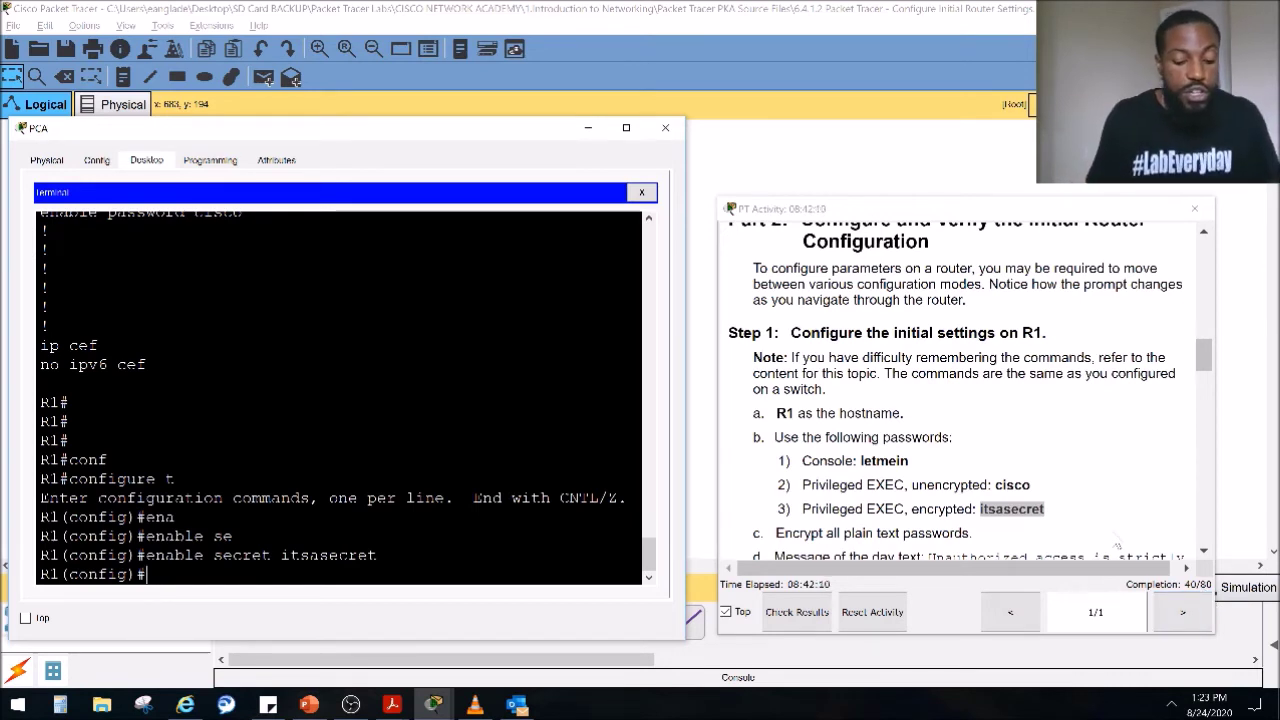
- Leave configuration mode and enter the show running-config command
{"action": "key", "text": "ctrl+z"}
{"action": "key", "text": "Return"}
{"action": "type", "text": "sho running"}
{"action": "key", "text": "Tab"}
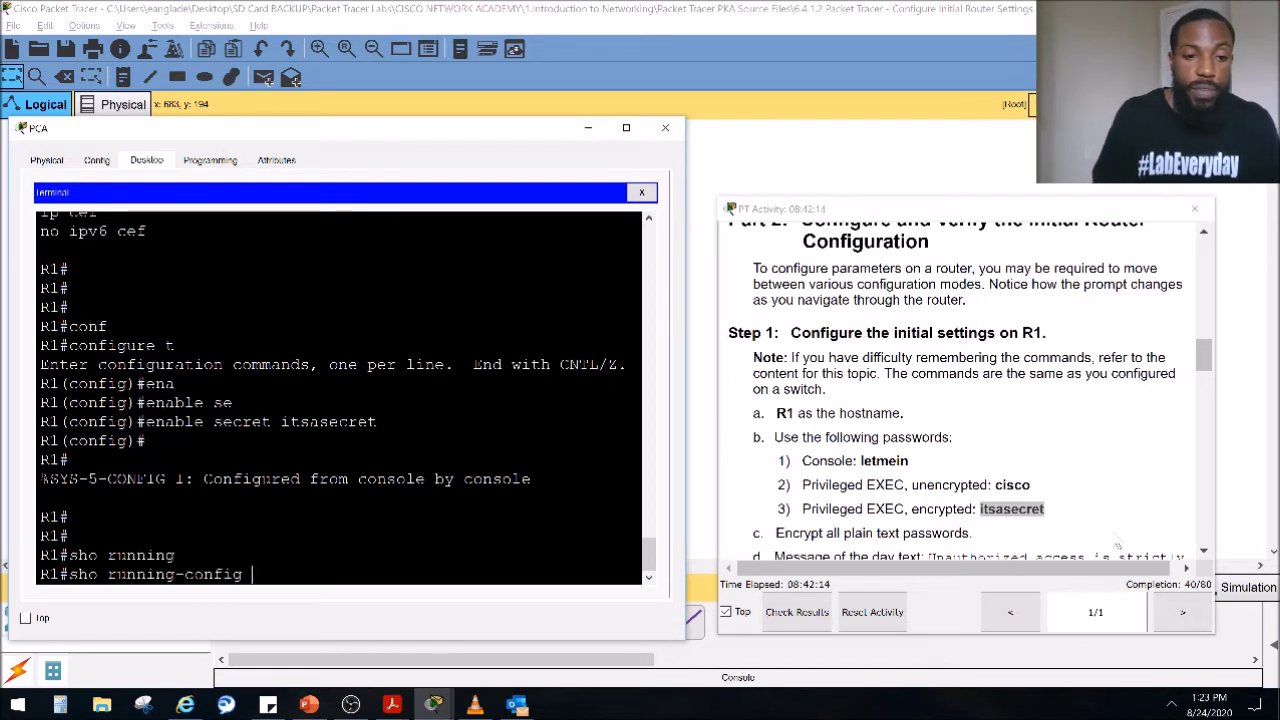
- Display the running config and compare the hashed enable secret with the plain-text enable password
{"action": "key", "text": "Return"}
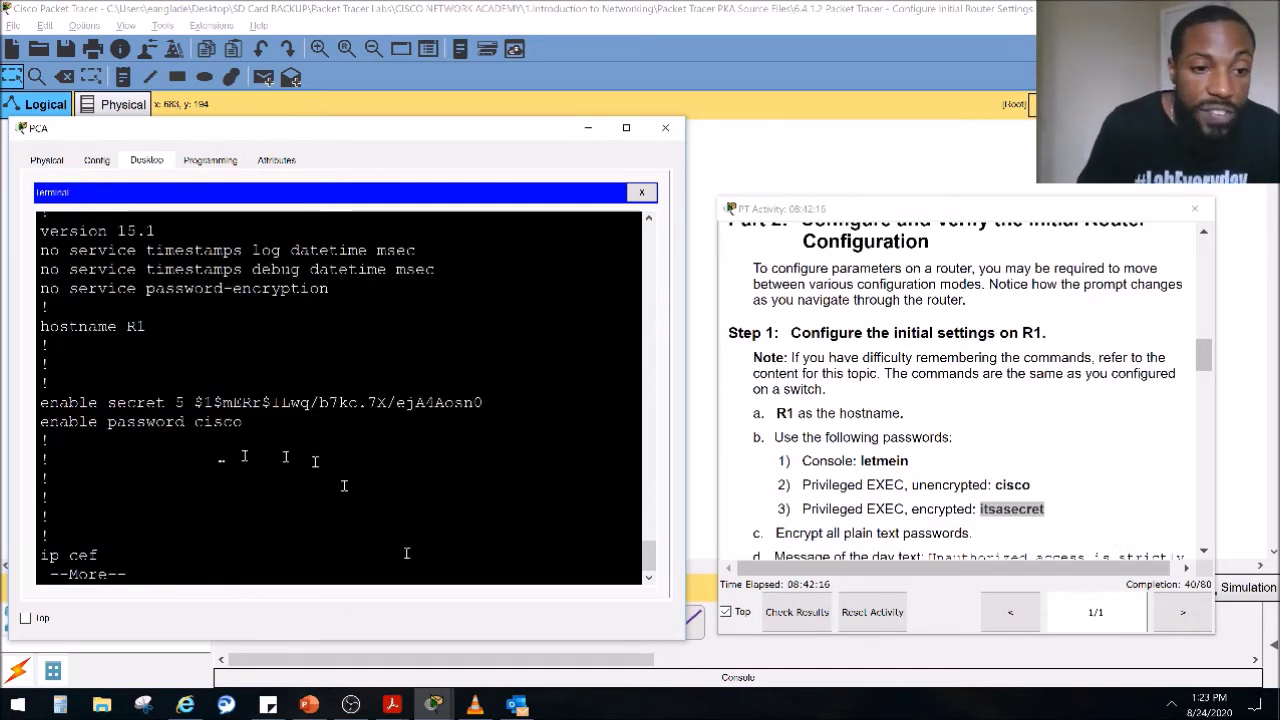
{"action": "double_click", "coordinate": [49, 420]}
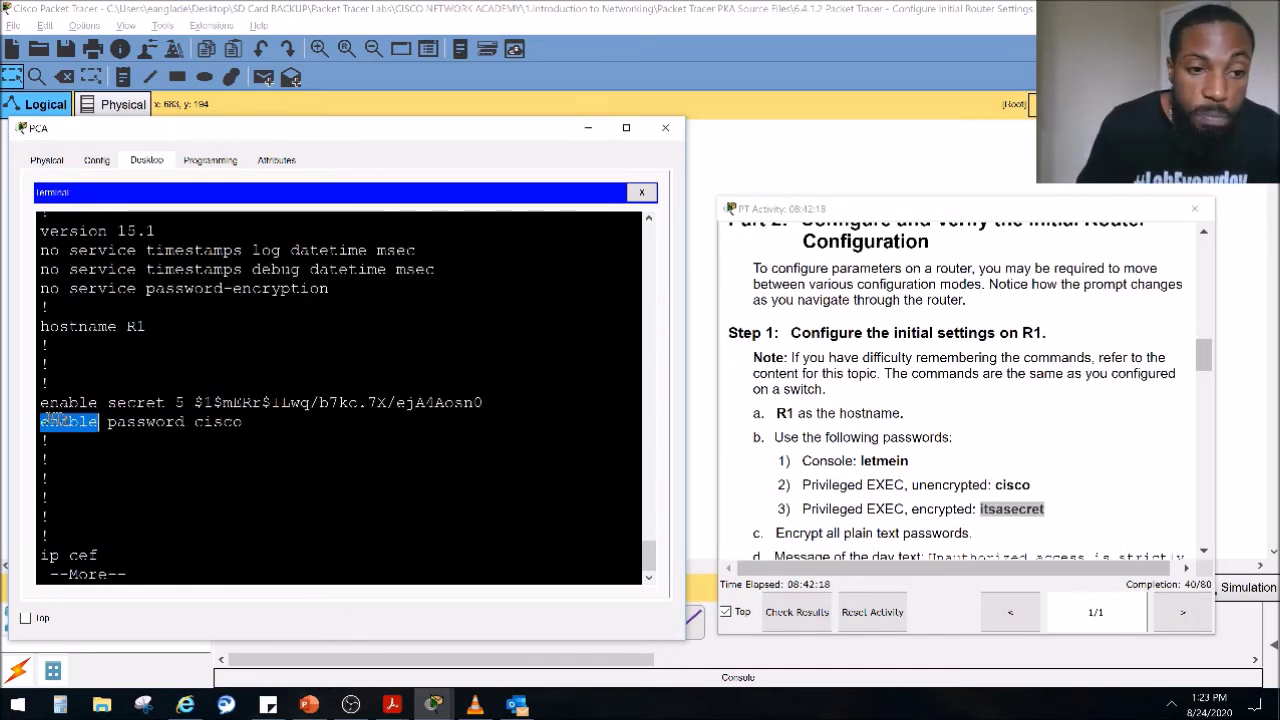
{"action": "left_click_drag", "start_coordinate": [49, 420], "coordinate": [250, 420]}
{"action": "double_click", "coordinate": [240, 422]}
{"action": "triple_click", "coordinate": [218, 422]}
{"action": "double_click", "coordinate": [218, 422]}
{"action": "left_click_drag", "start_coordinate": [48, 404], "coordinate": [193, 403]}
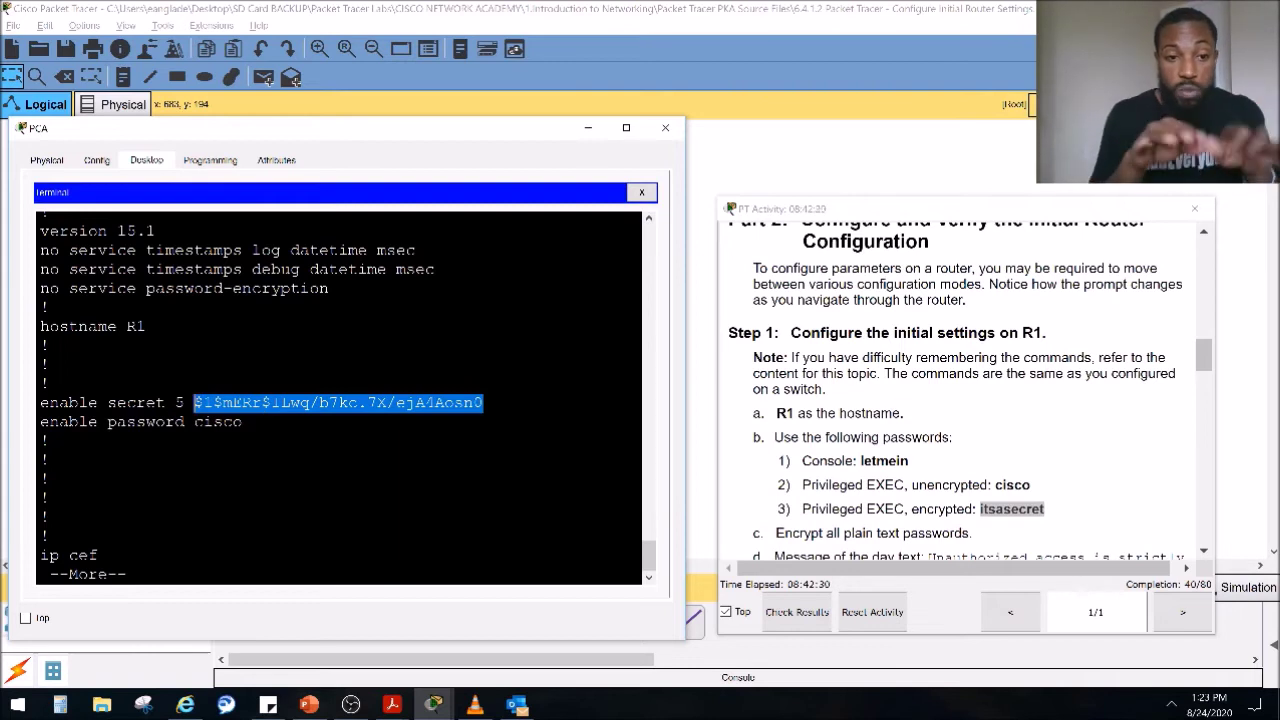
- Check the 'Encrypt all plain text passwords' task, then end the paged listing
{"action": "left_click", "coordinate": [1050, 470]}
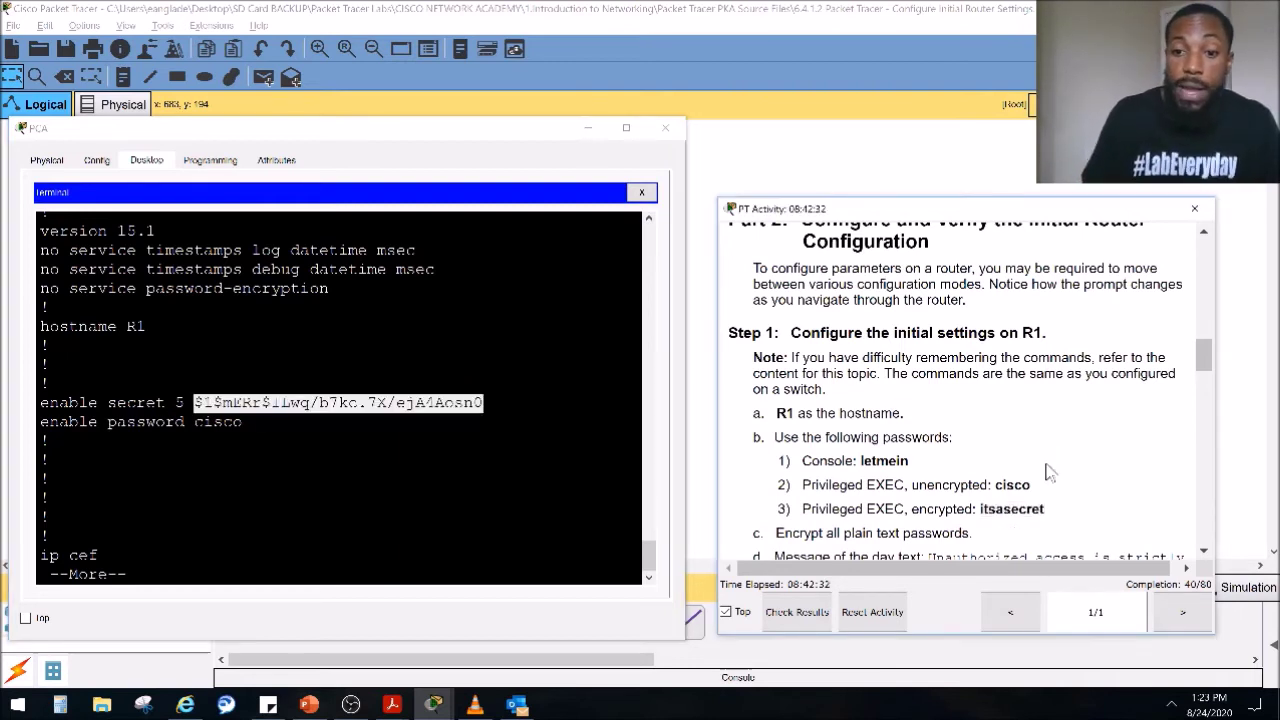
{"action": "scroll", "coordinate": [1050, 470], "scroll_direction": "down", "scroll_amount": 2}
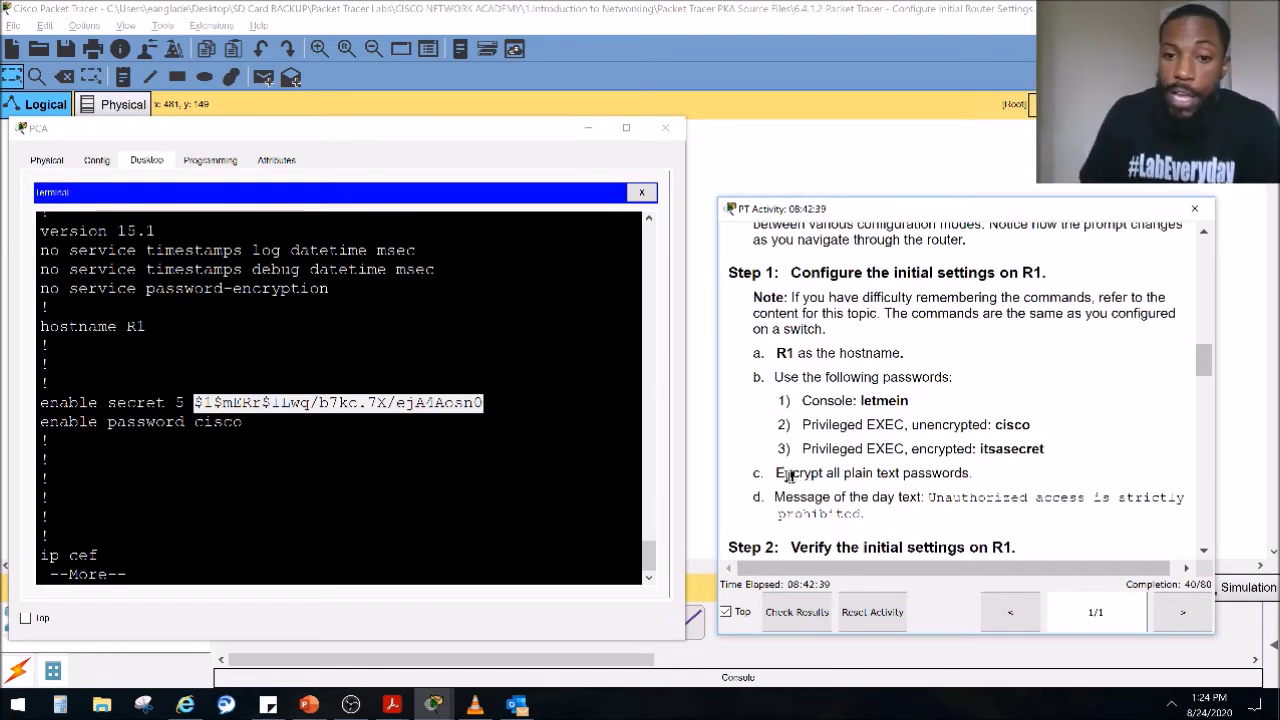
{"action": "left_click_drag", "start_coordinate": [775, 474], "coordinate": [978, 483]}
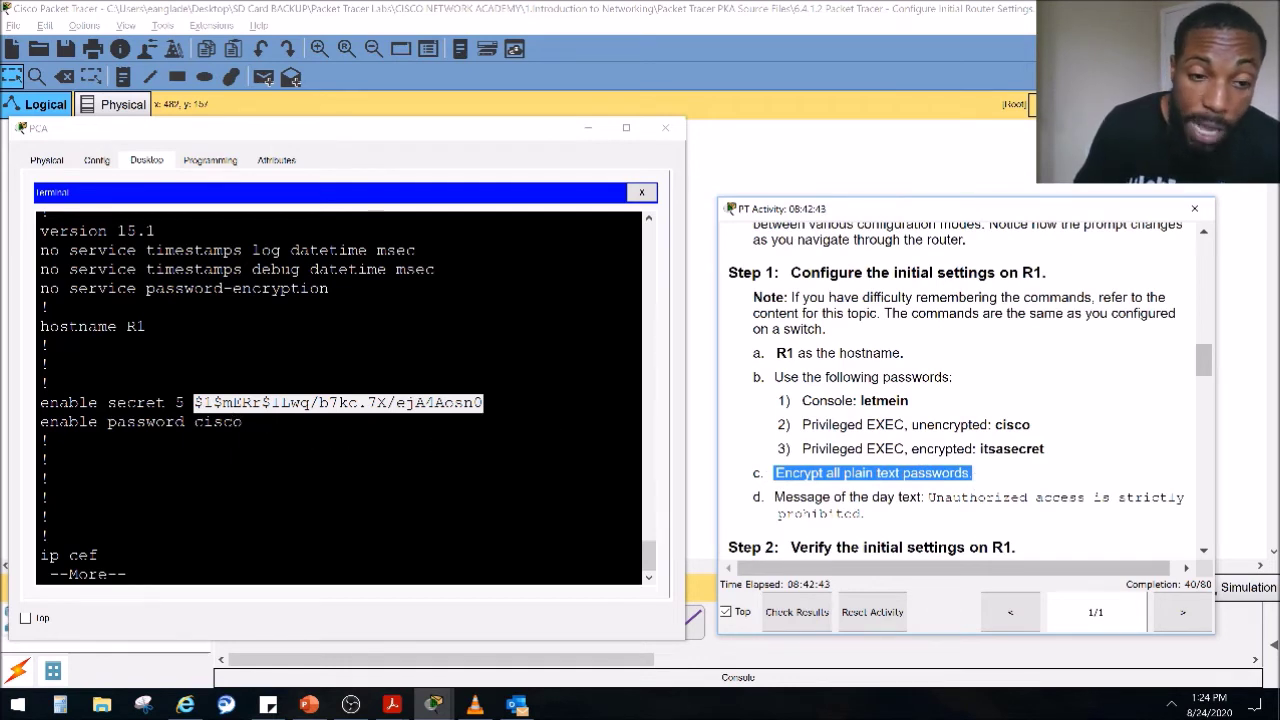
{"action": "double_click", "coordinate": [230, 422]}
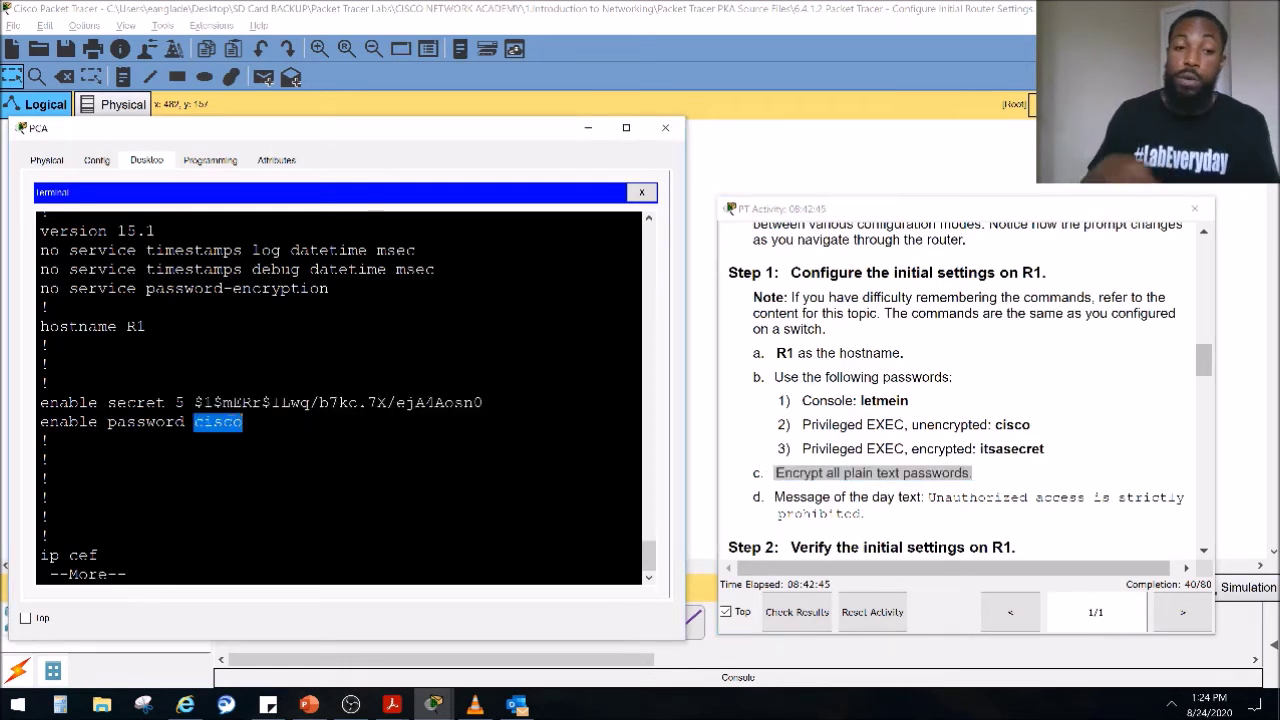
{"action": "left_click", "coordinate": [281, 446]}
{"action": "key", "text": "q"}
{"action": "key", "text": "Return"}
{"action": "key", "text": "Return"}
{"action": "key", "text": "Return"}
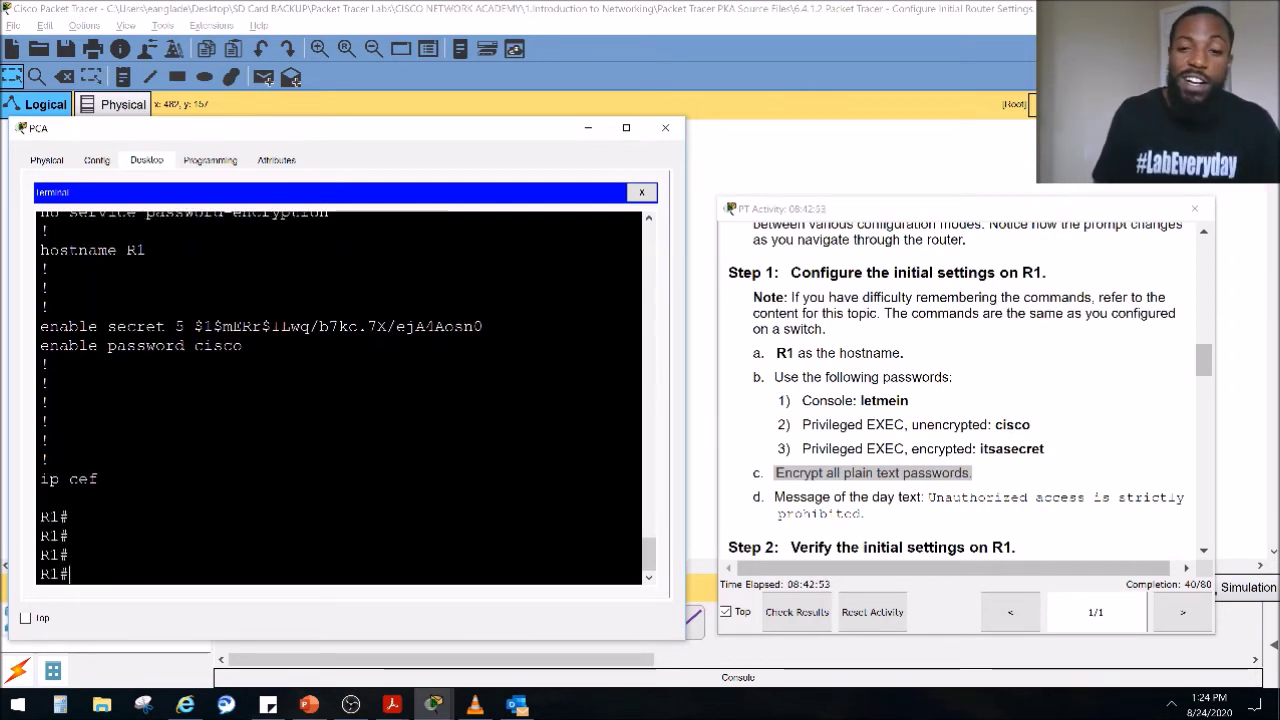
- Enter global configuration mode, correcting a mistyped configure terminal command
{"action": "type", "text": "onf"}
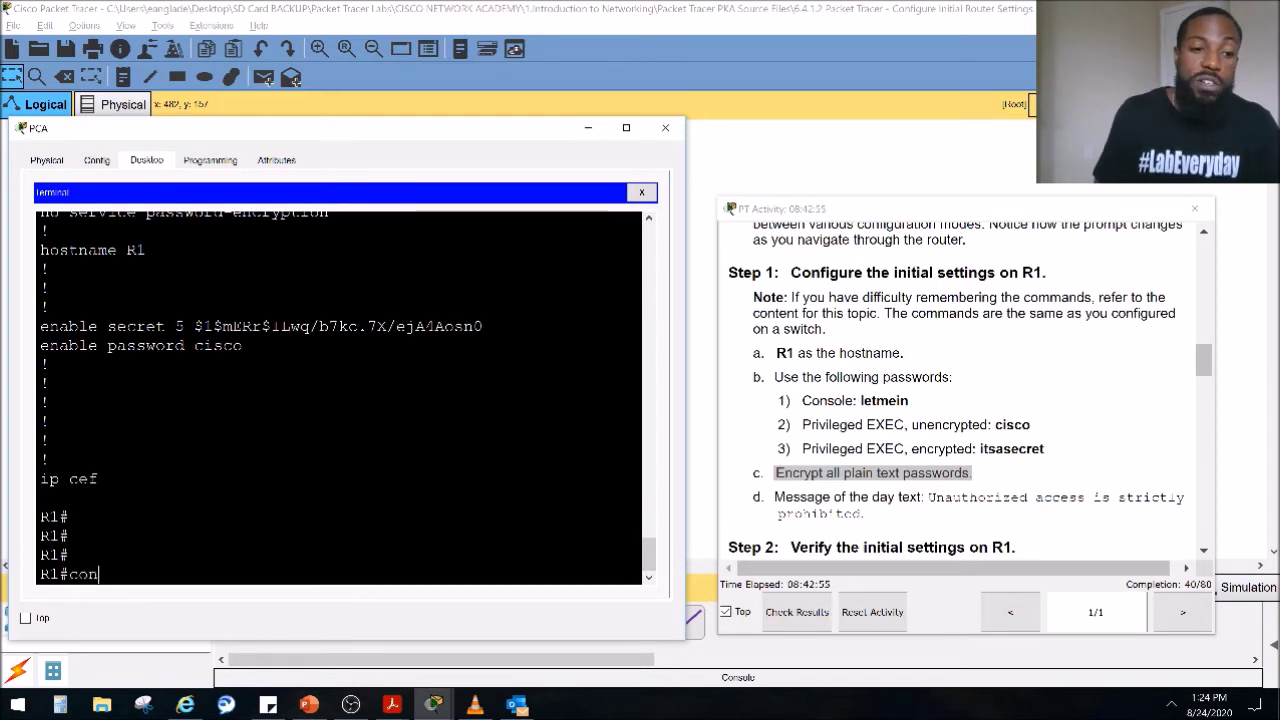
{"action": "key", "text": "Tab"}
{"action": "type", "text": "te"}
{"action": "key", "text": "Tab"}
{"action": "type", "text": "'"}
{"action": "key", "text": "Return"}
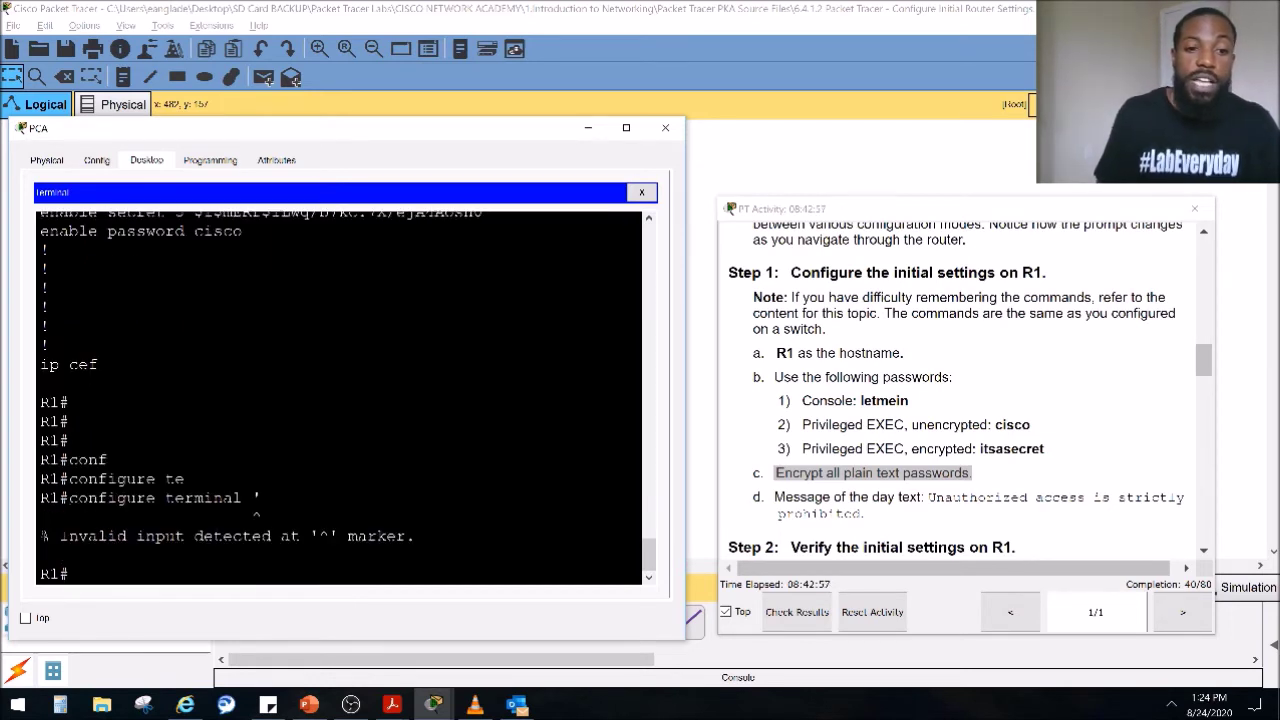
{"action": "key", "text": "Up"}
{"action": "key", "text": "BackSpace"}
{"action": "key", "text": "Return"}
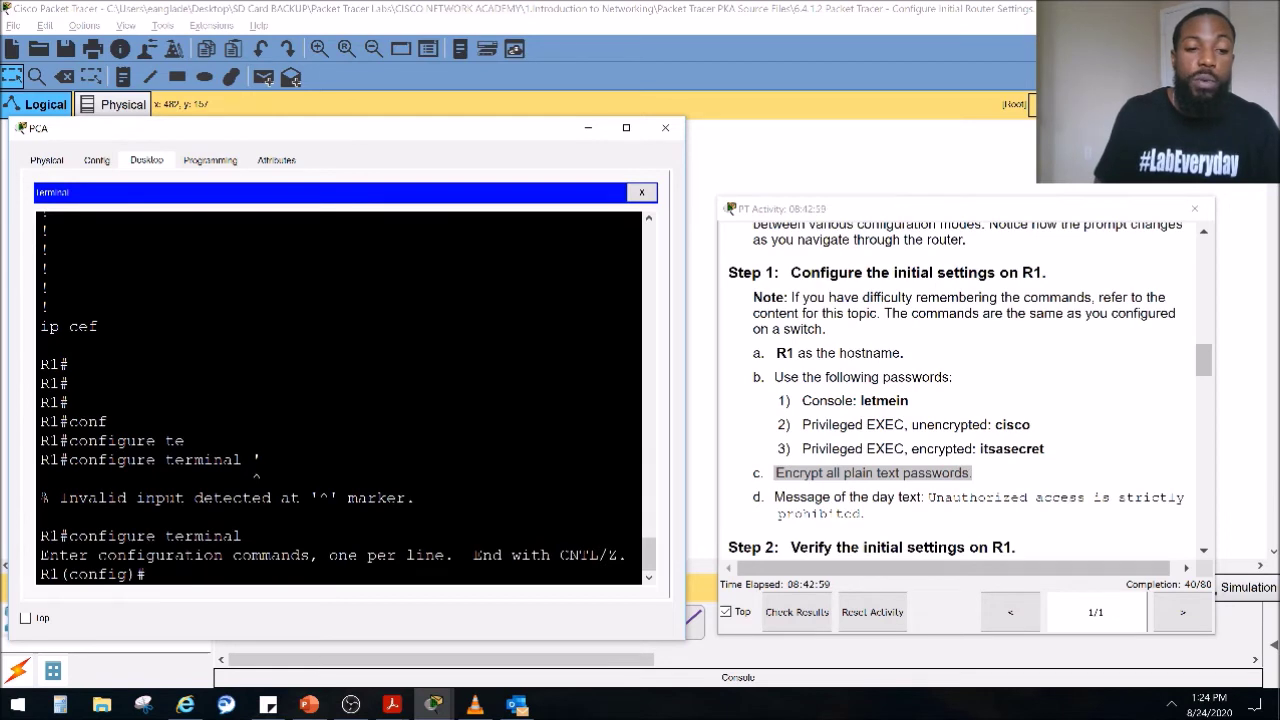
- Turn on service password-encryption and return to privileged EXEC mode
{"action": "type", "text": "ser"}
{"action": "key", "text": "Tab"}
{"action": "type", "text": "pas"}
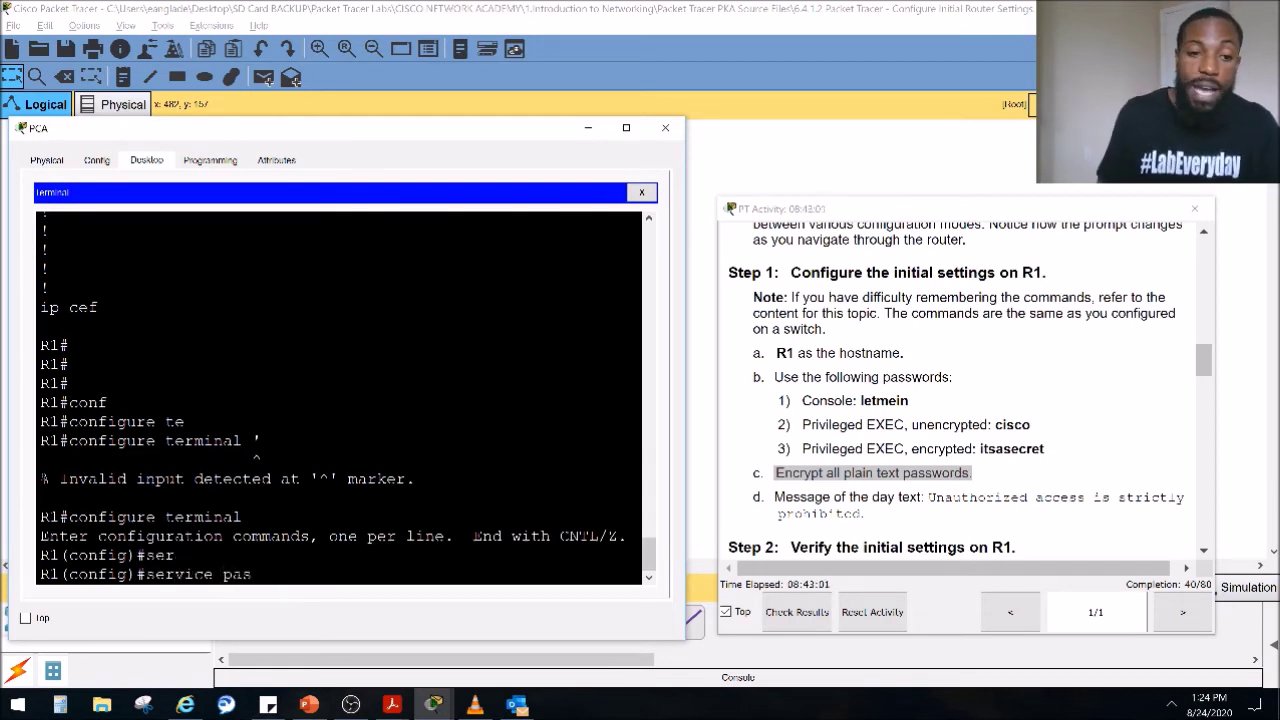
{"action": "key", "text": "Tab"}
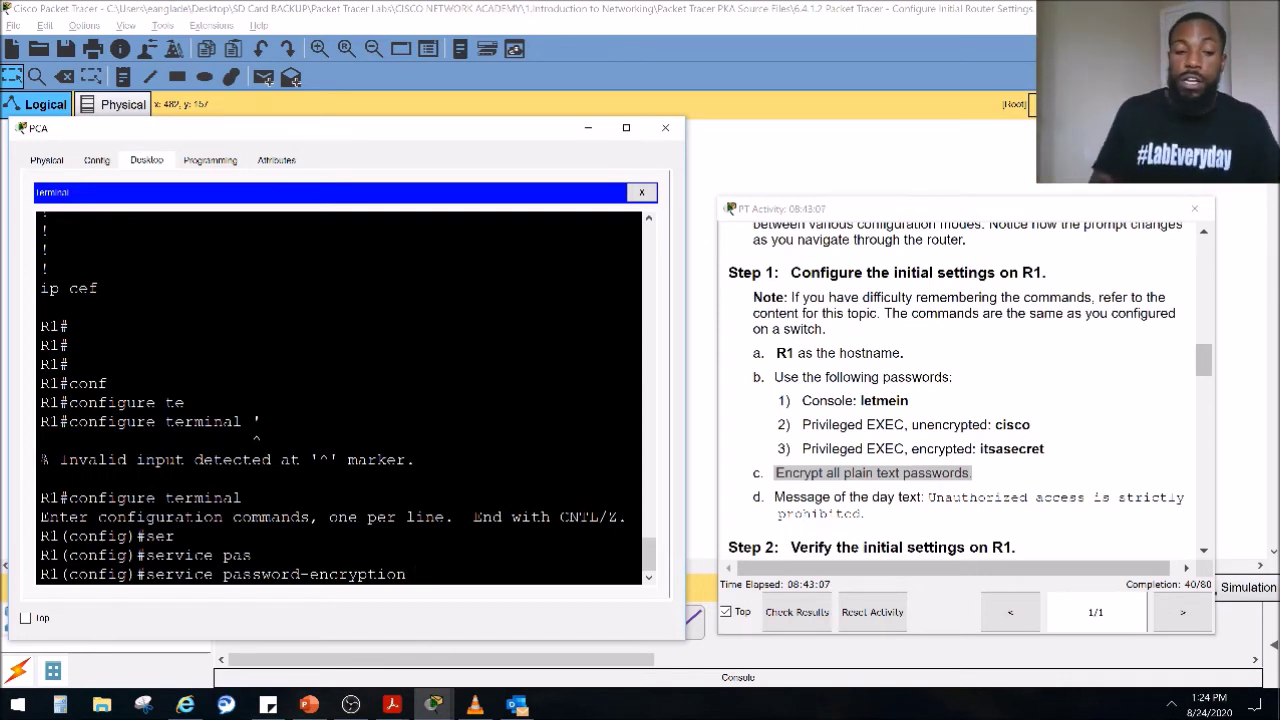
{"action": "key", "text": "Return"}
{"action": "key", "text": "ctrl+z"}
{"action": "key", "text": "Return"}
{"action": "key", "text": "Return"}
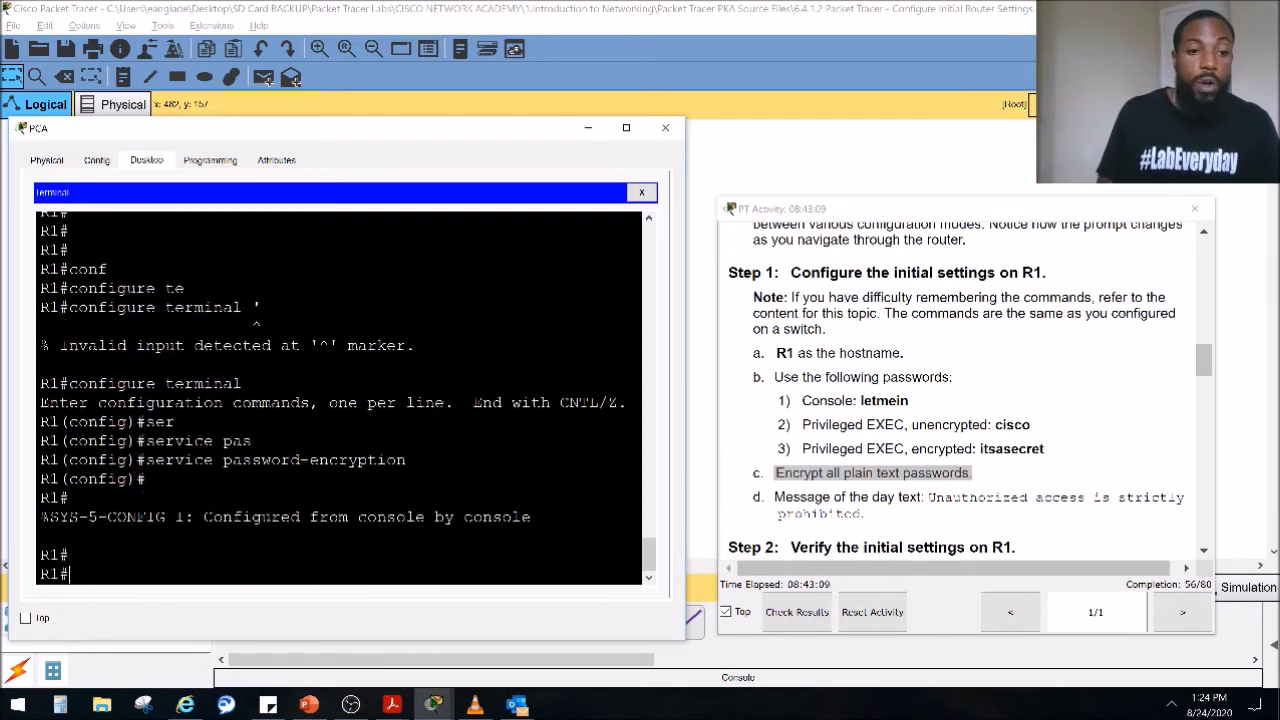
{"action": "type", "text": "sho runni"}
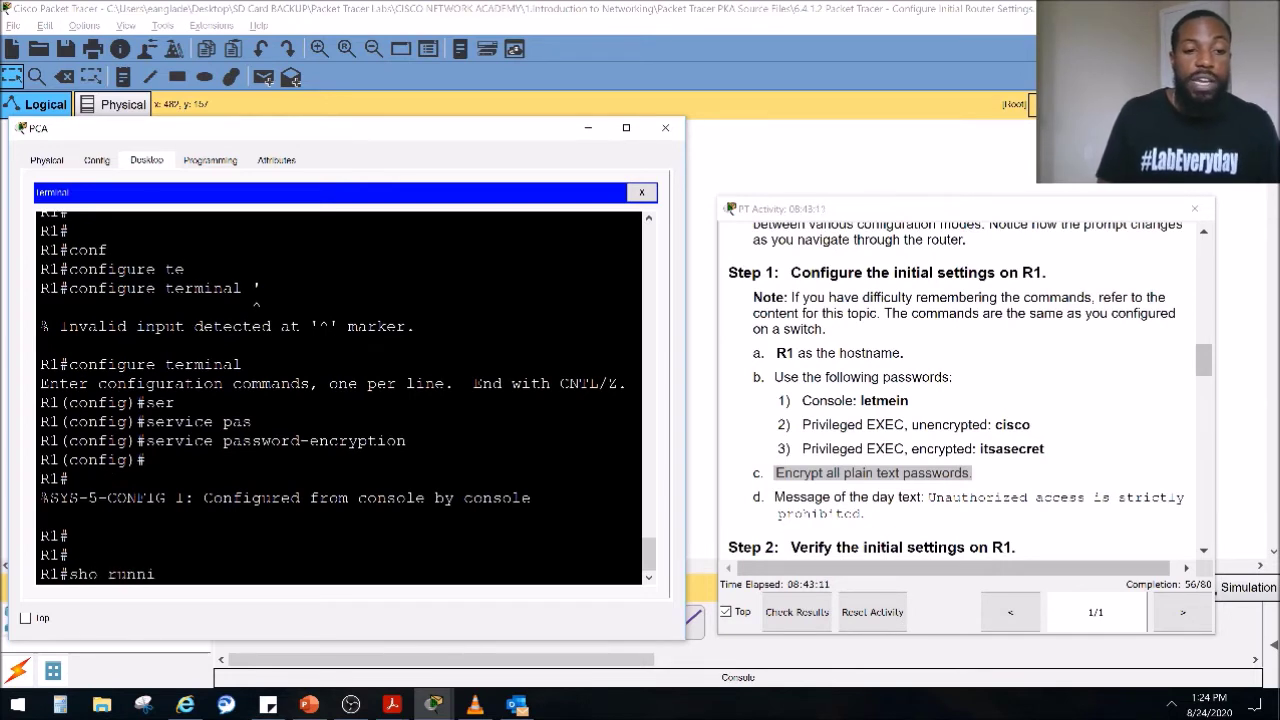
- Display the running configuration and compare the enable secret hash with the encrypted enable password
{"action": "key", "text": "Tab"}
{"action": "key", "text": "Return"}
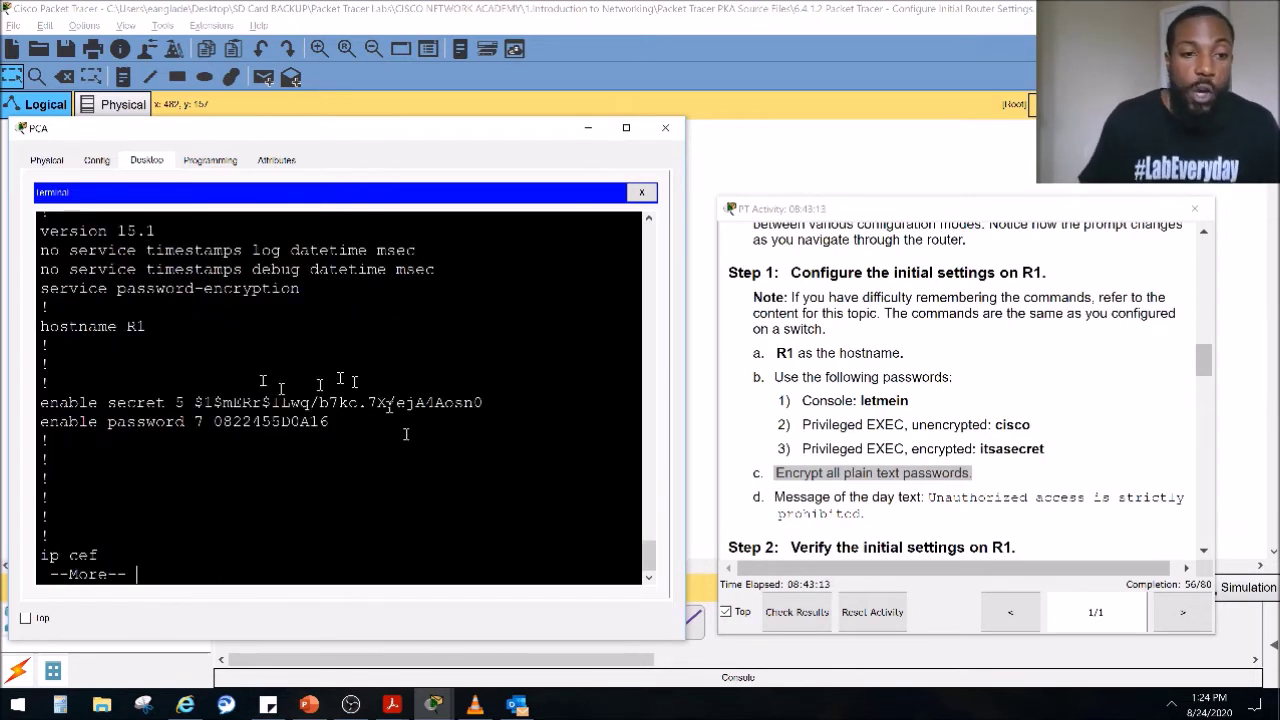
{"action": "left_click_drag", "start_coordinate": [331, 422], "coordinate": [212, 422]}
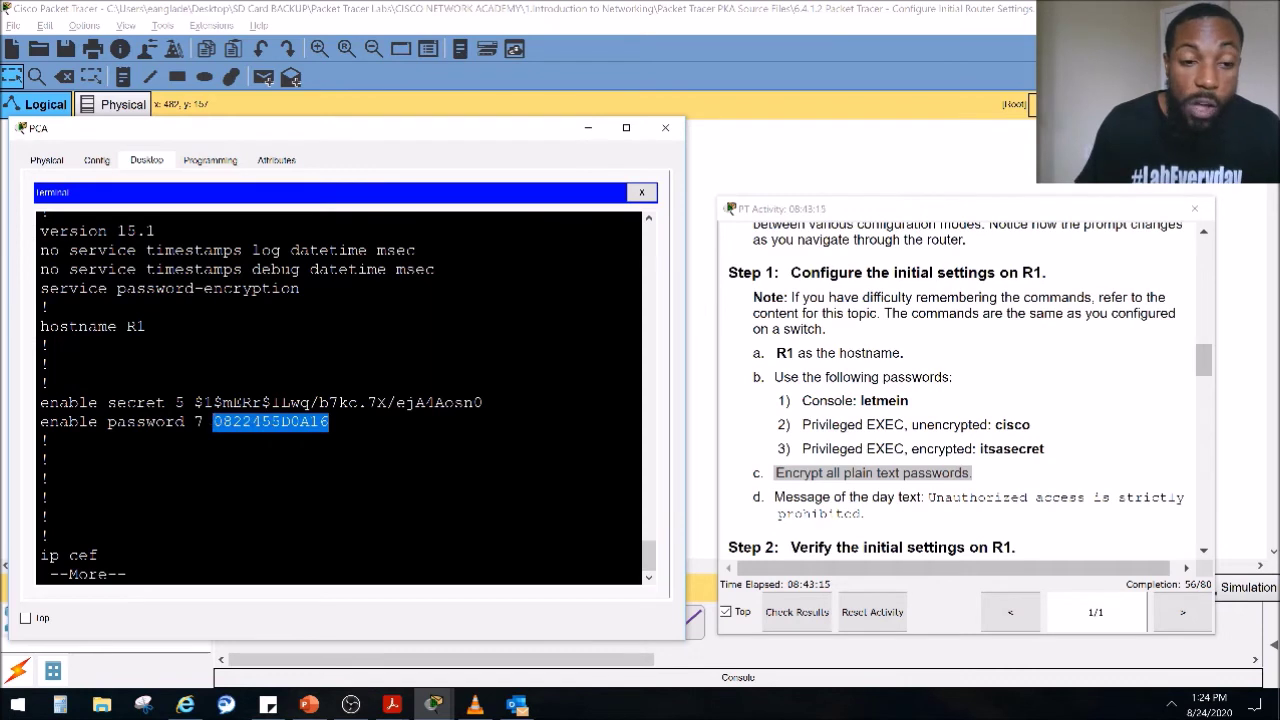
{"action": "left_click_drag", "start_coordinate": [194, 403], "coordinate": [510, 403]}
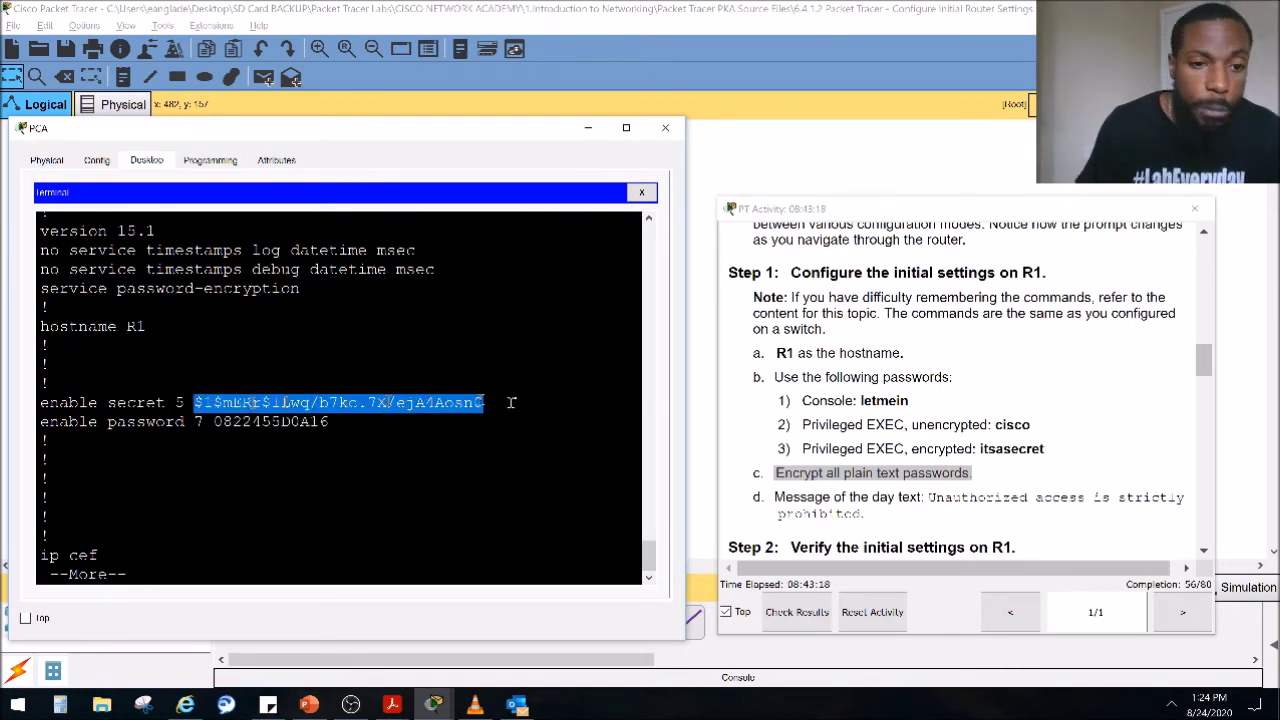
{"action": "left_click", "coordinate": [178, 403]}
{"action": "left_click_drag", "start_coordinate": [194, 422], "coordinate": [534, 400]}
{"action": "left_click", "coordinate": [183, 405]}
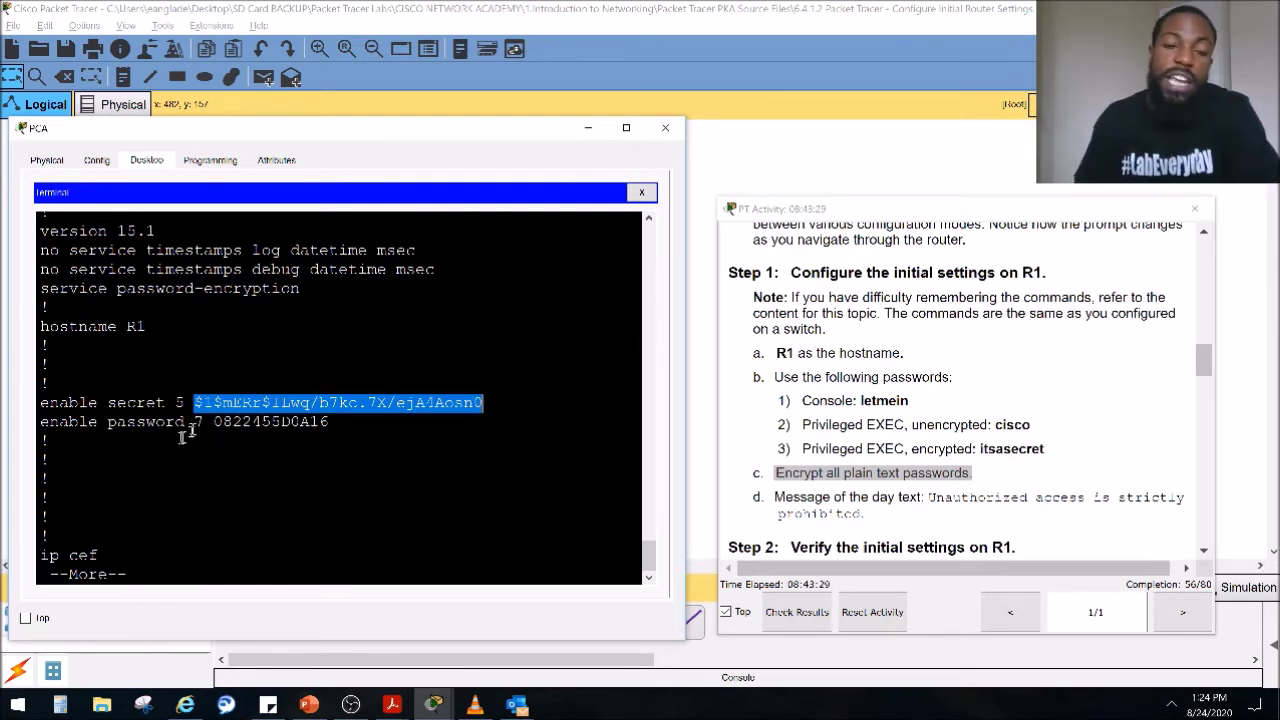
- Mark the type 5 and type 7 encryption numbers, then note the message-of-the-day task
{"action": "left_click_drag", "start_coordinate": [194, 421], "coordinate": [212, 421]}
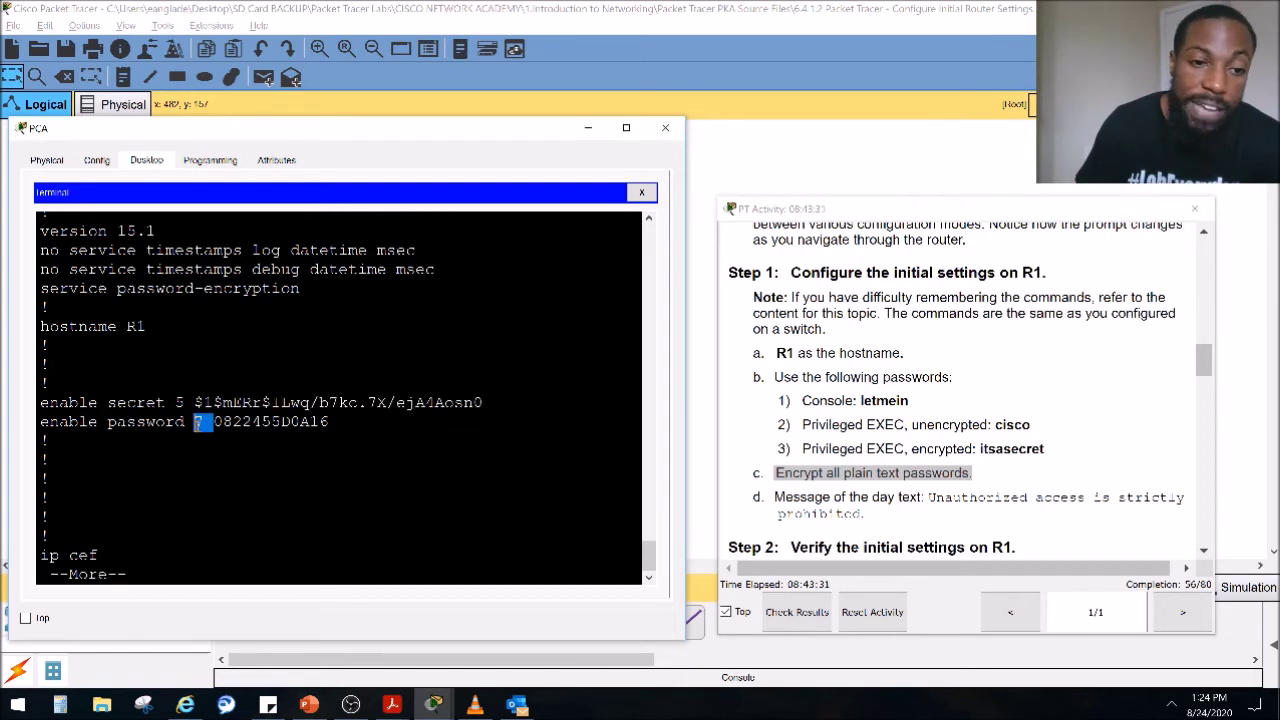
{"action": "left_click_drag", "start_coordinate": [176, 402], "coordinate": [328, 421]}
{"action": "left_click", "coordinate": [215, 421]}
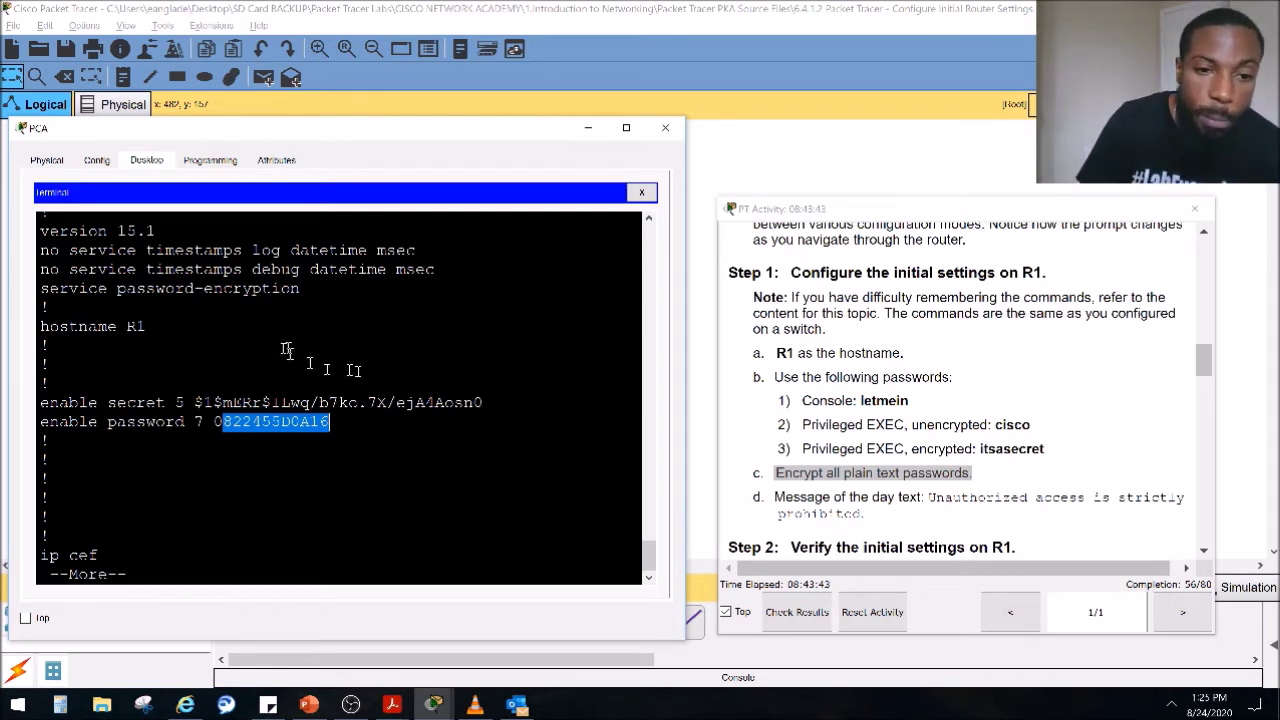
{"action": "left_click_drag", "start_coordinate": [483, 403], "coordinate": [205, 404]}
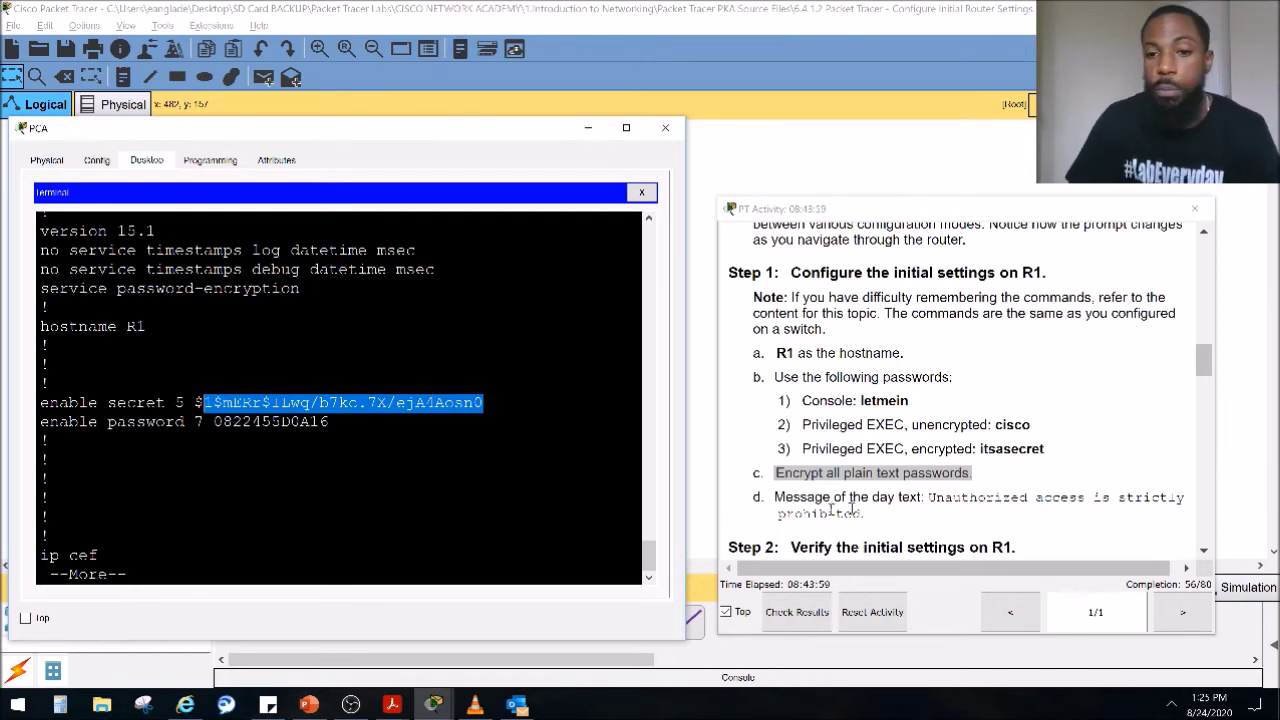
{"action": "left_click_drag", "start_coordinate": [770, 494], "coordinate": [924, 497]}
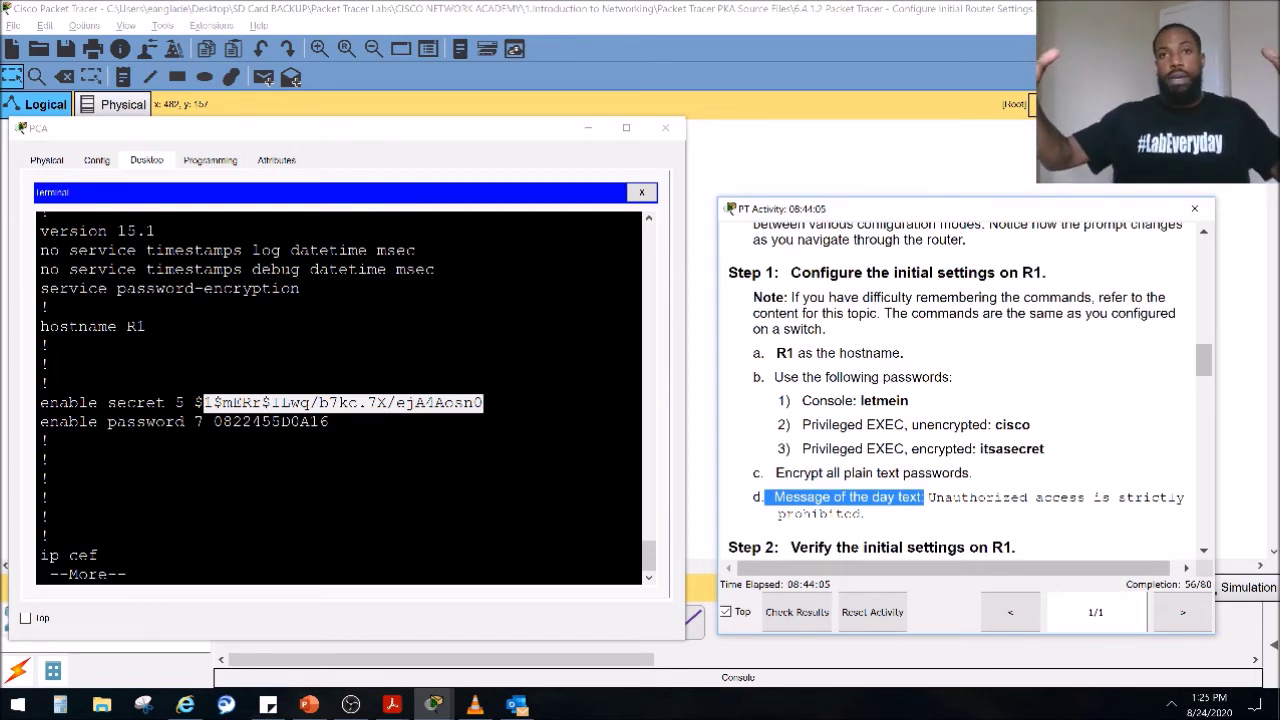
- Stop the configuration listing and enter global configuration mode
{"action": "left_click", "coordinate": [420, 452]}
{"action": "key", "text": "q"}
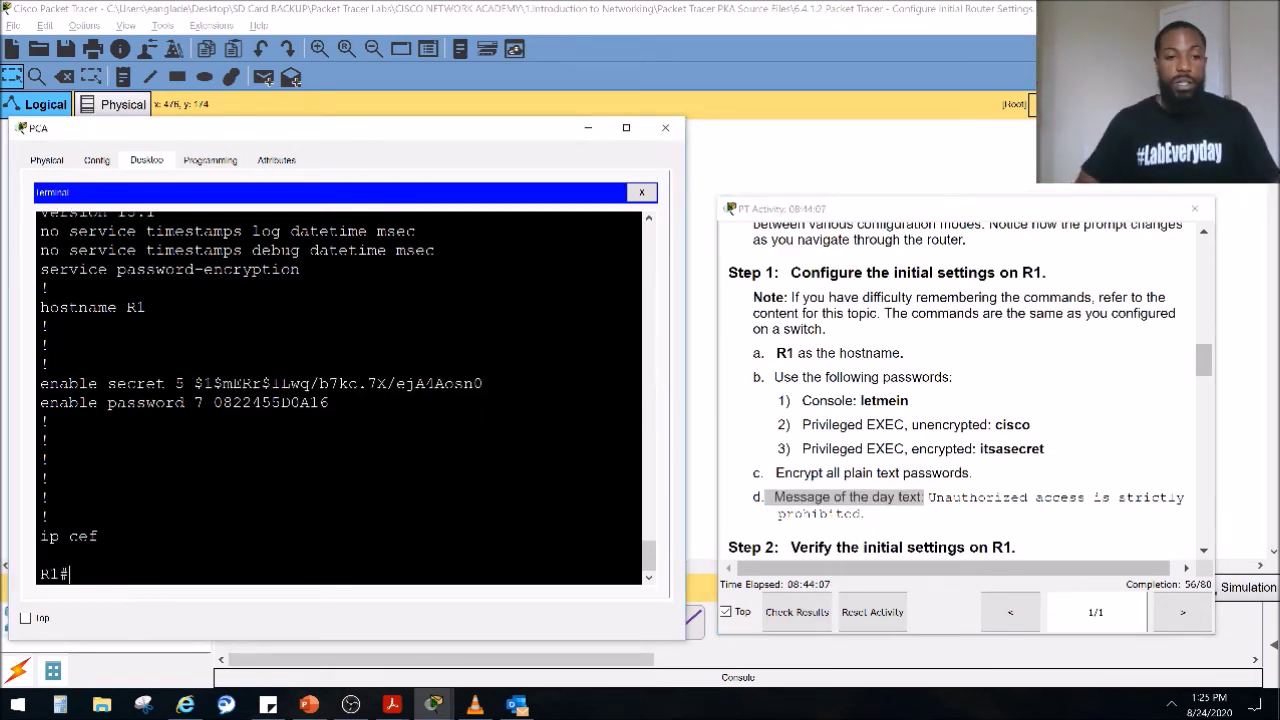
{"action": "key", "text": "Return"}
{"action": "key", "text": "Return"}
{"action": "type", "text": "configure t"}
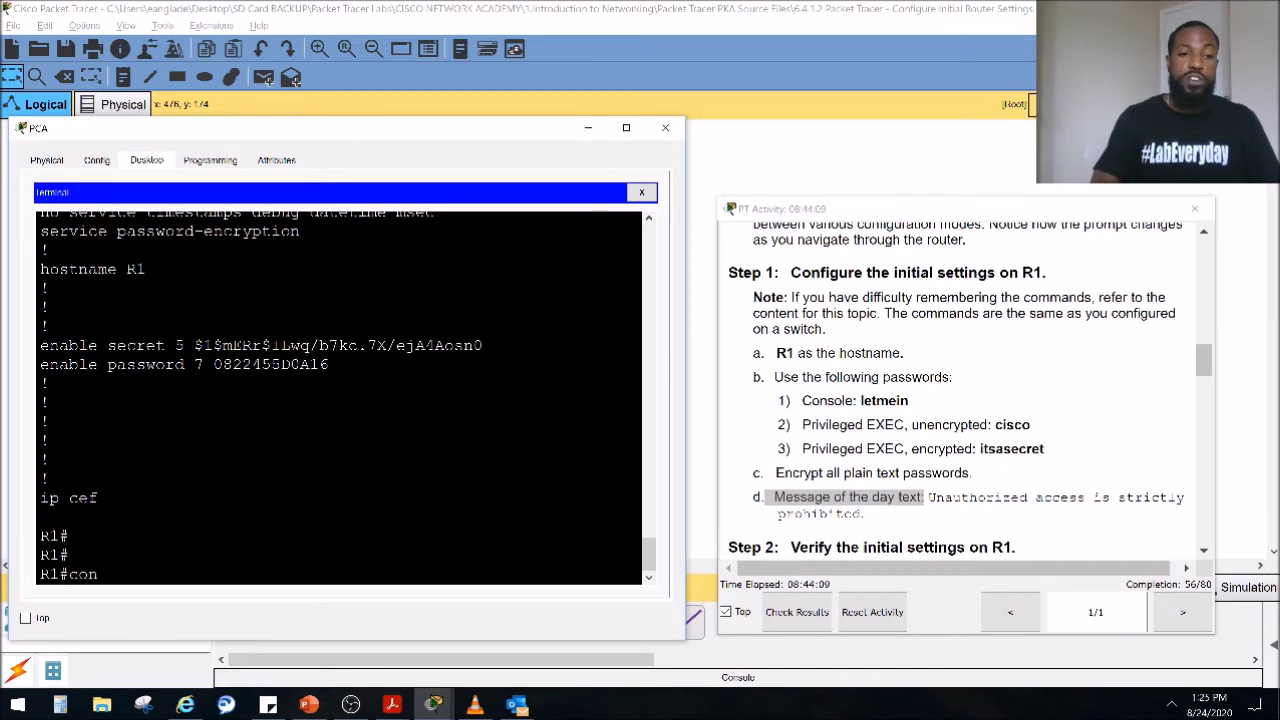
{"action": "key", "text": "Tab"}
{"action": "type", "text": "te"}
{"action": "key", "text": "Tab"}
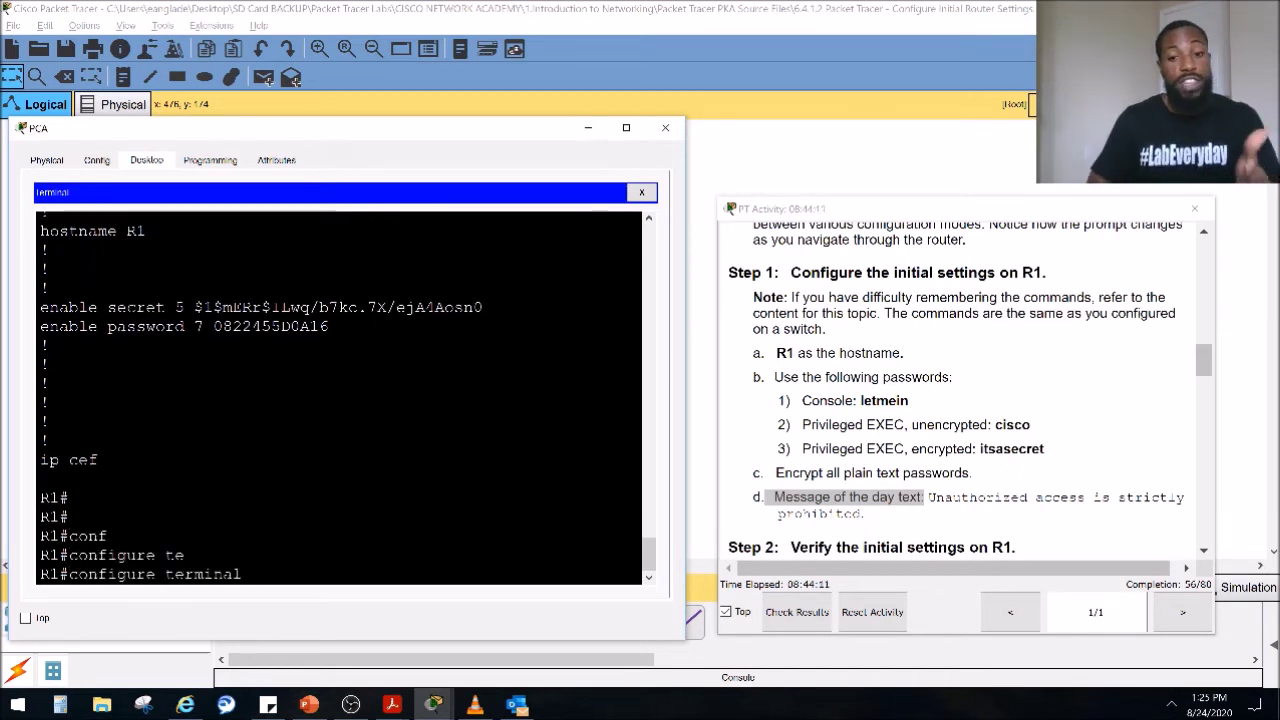
{"action": "key", "text": "Return"}
- Set the MOTD banner to "Unauthorized access is strictly prohibited." with quote delimiters
{"action": "type", "text": "baNNer"}
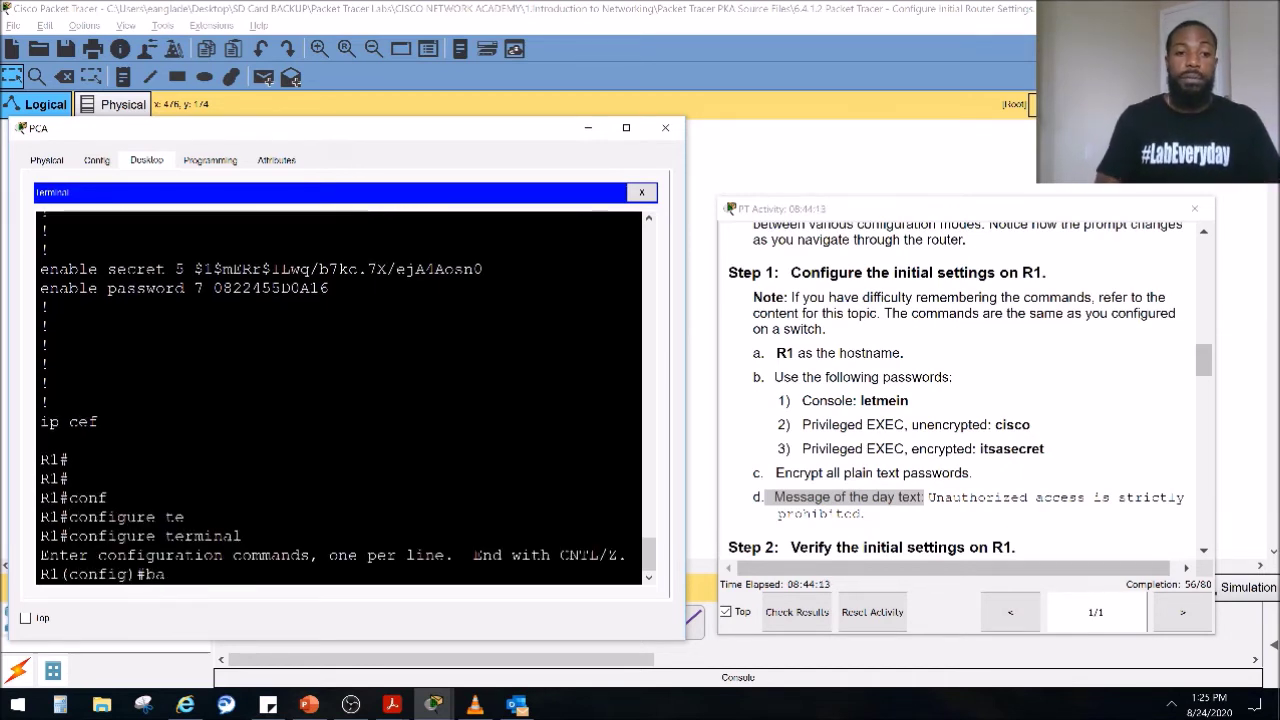
{"action": "key", "text": "Tab"}
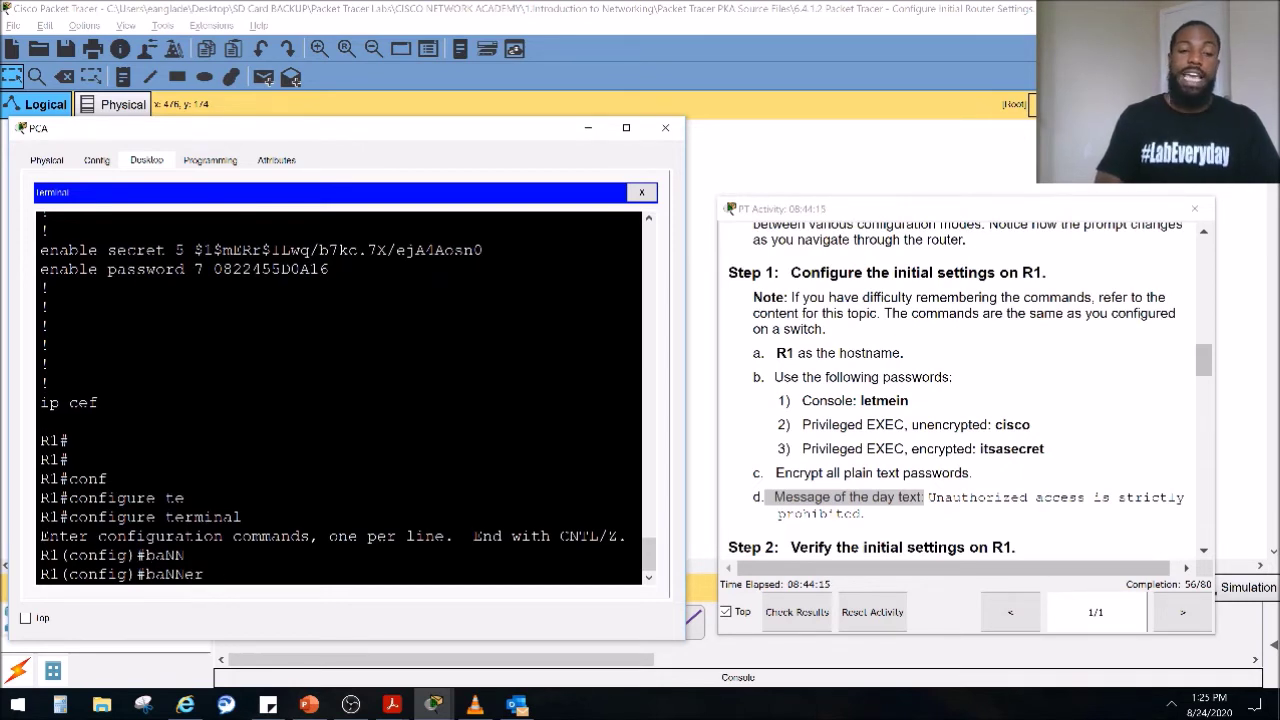
{"action": "type", "text": "mo"}
{"action": "key", "text": "Tab"}
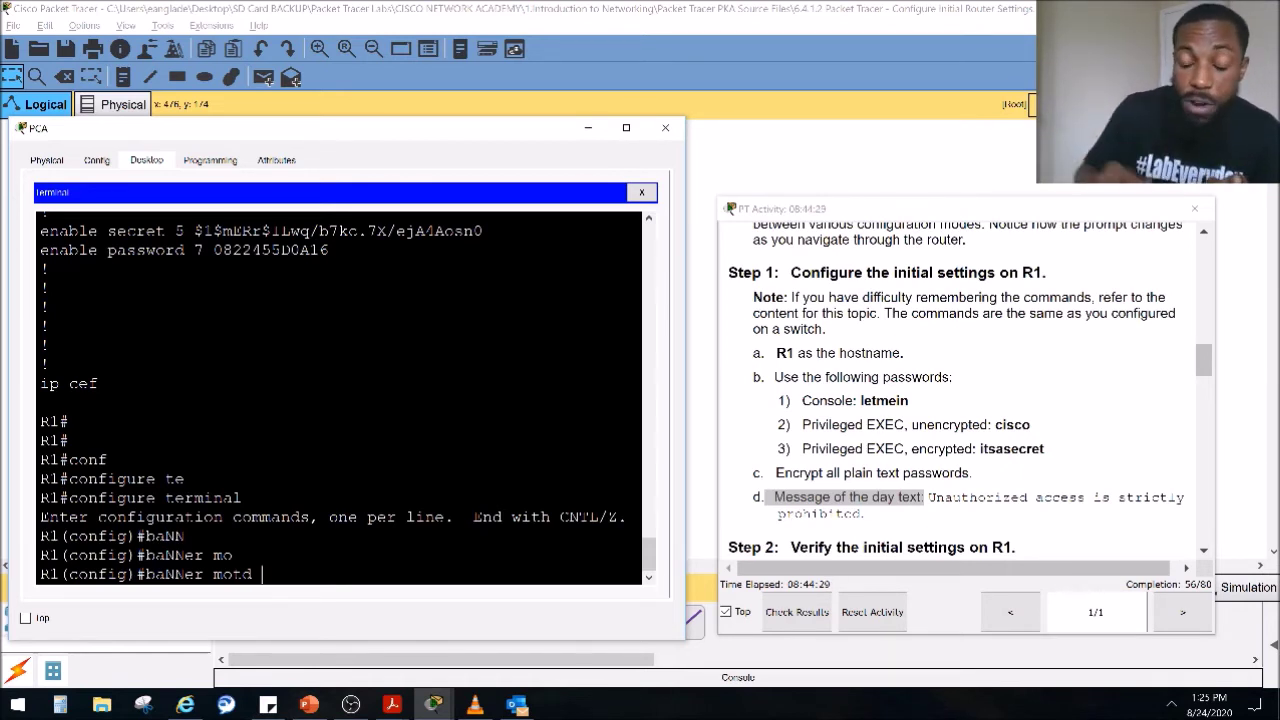
{"action": "type", "text": "\""}
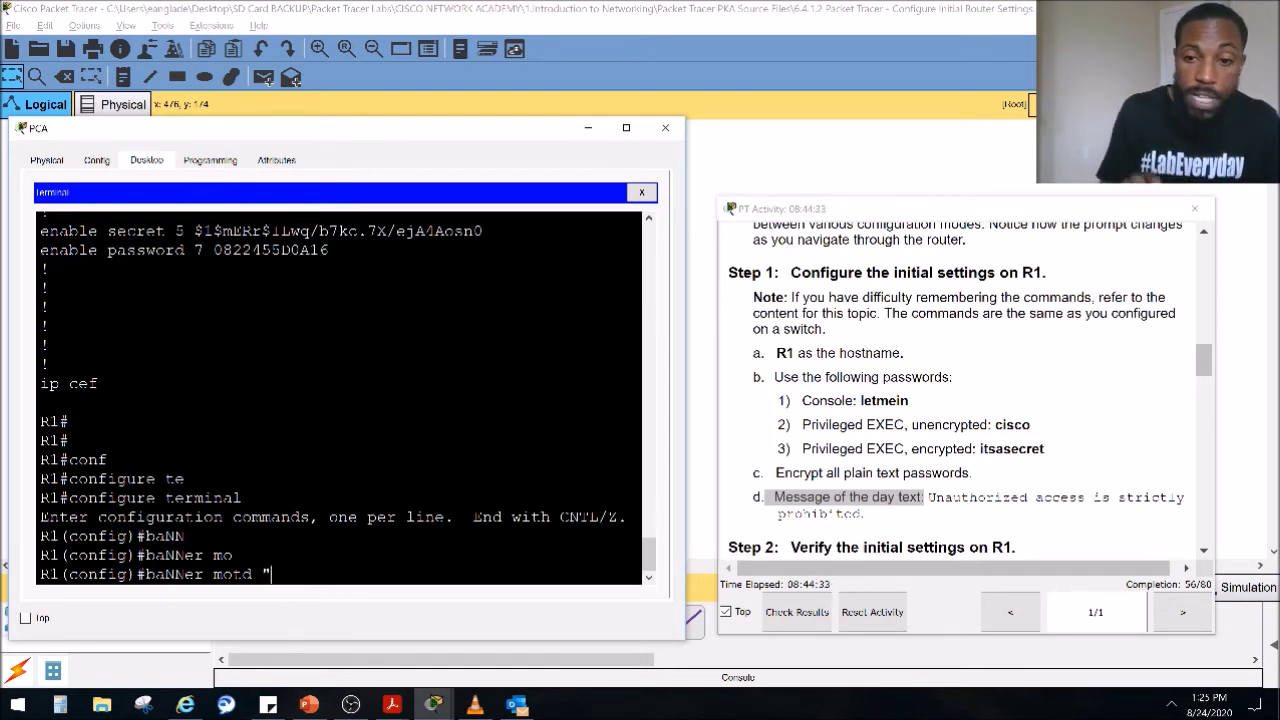
{"action": "left_click", "coordinate": [926, 497]}
{"action": "left_click_drag", "start_coordinate": [926, 497], "coordinate": [937, 517]}
{"action": "key", "text": "ctrl+c"}
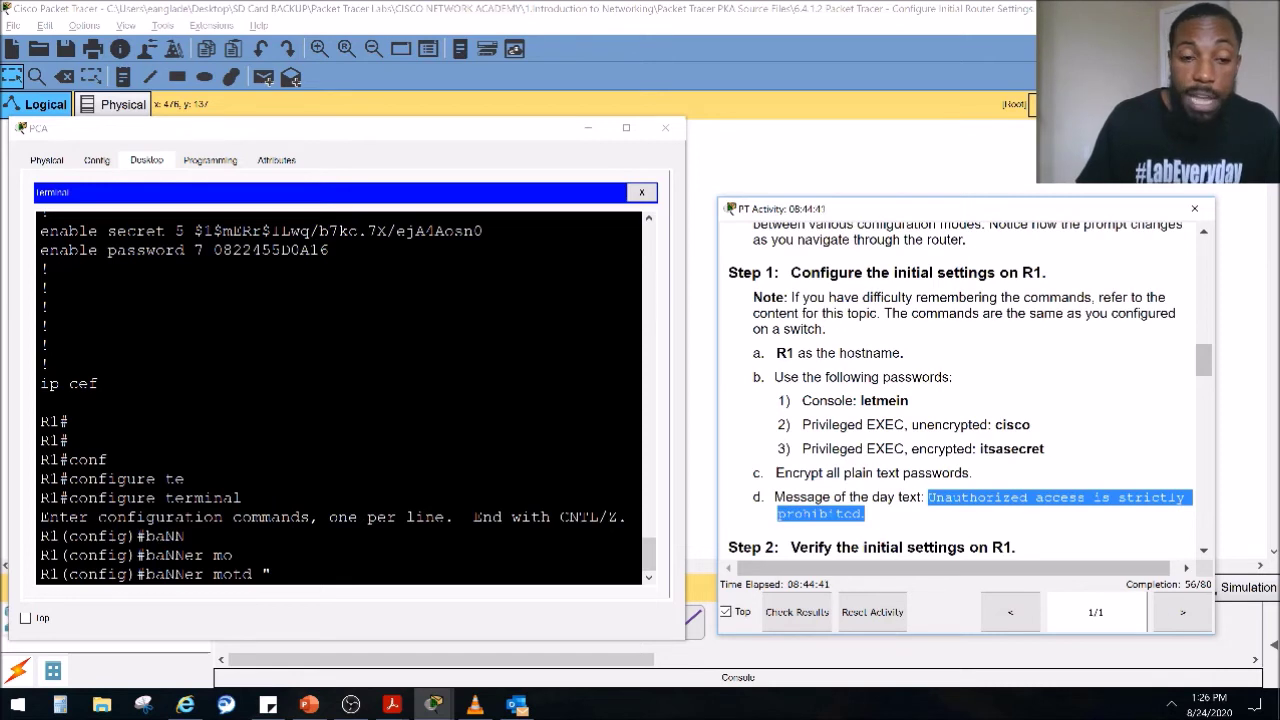
{"action": "left_click", "coordinate": [371, 386]}
{"action": "right_click", "coordinate": [368, 384]}
{"action": "left_click", "coordinate": [405, 411]}
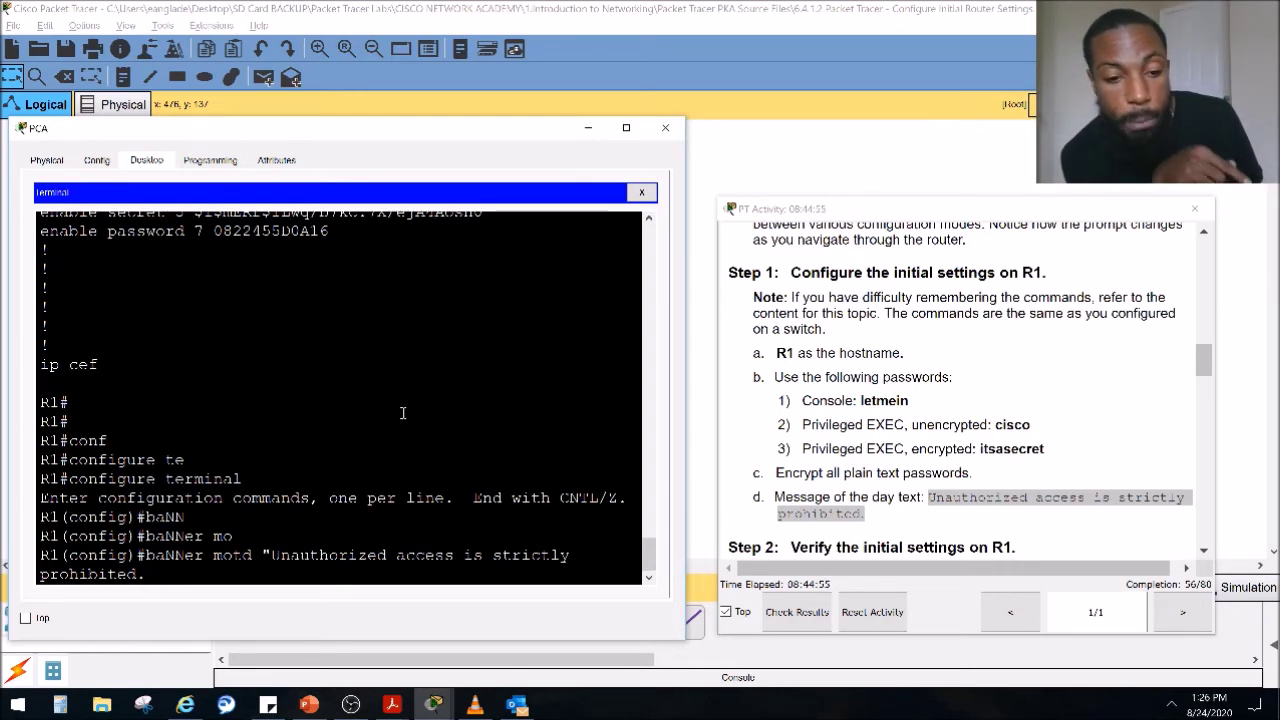
{"action": "key", "text": "Return"}
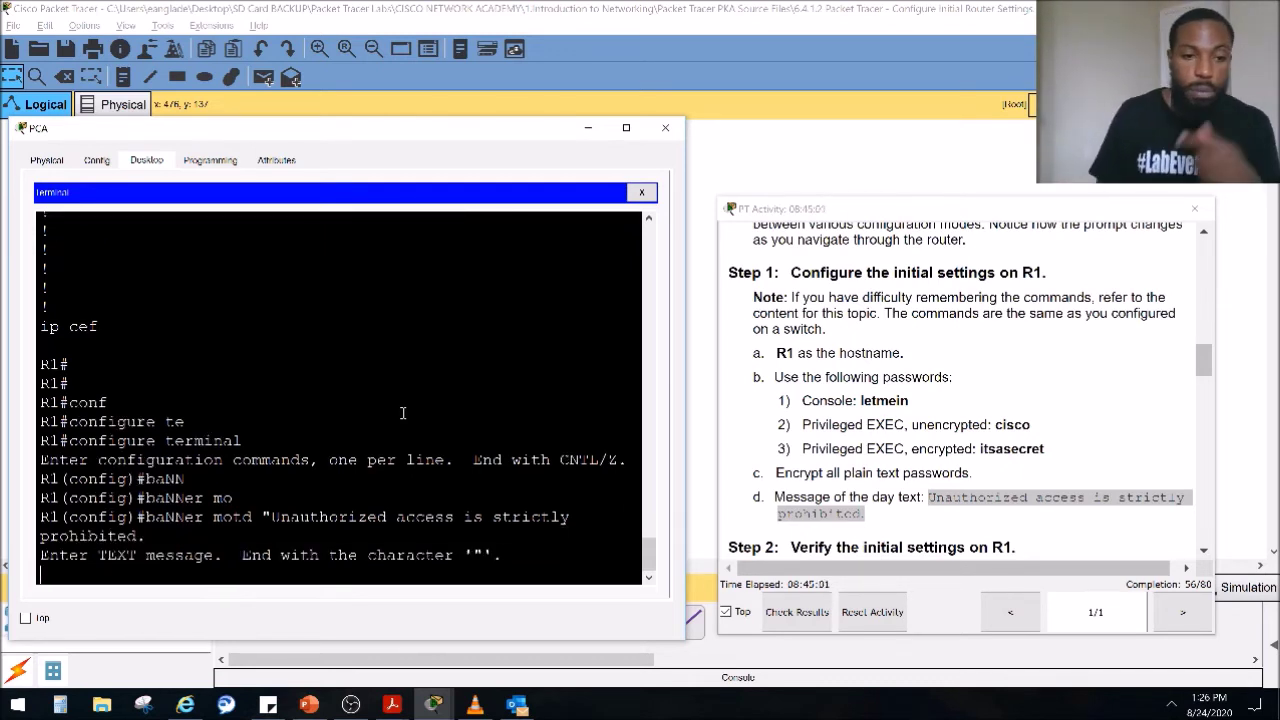
{"action": "type", "text": "baNNer motd \"Unauthorized access is strictly prohibited."}
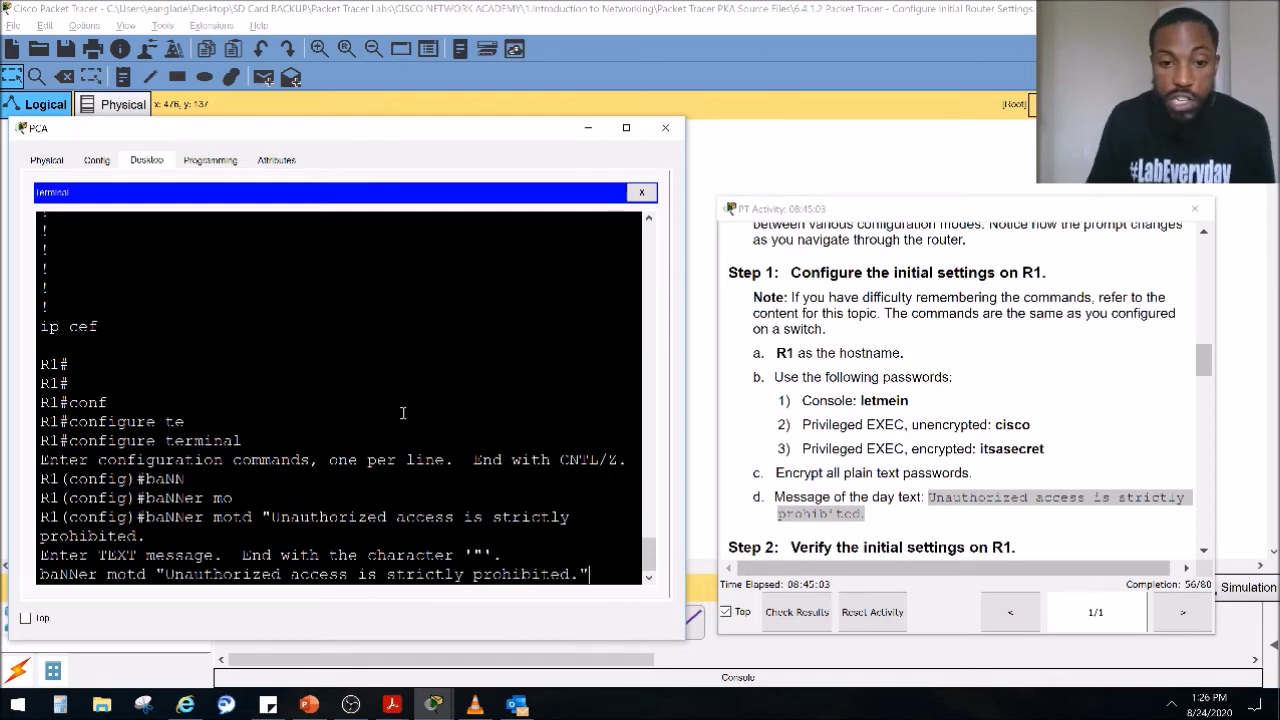
{"action": "key", "text": "Return"}
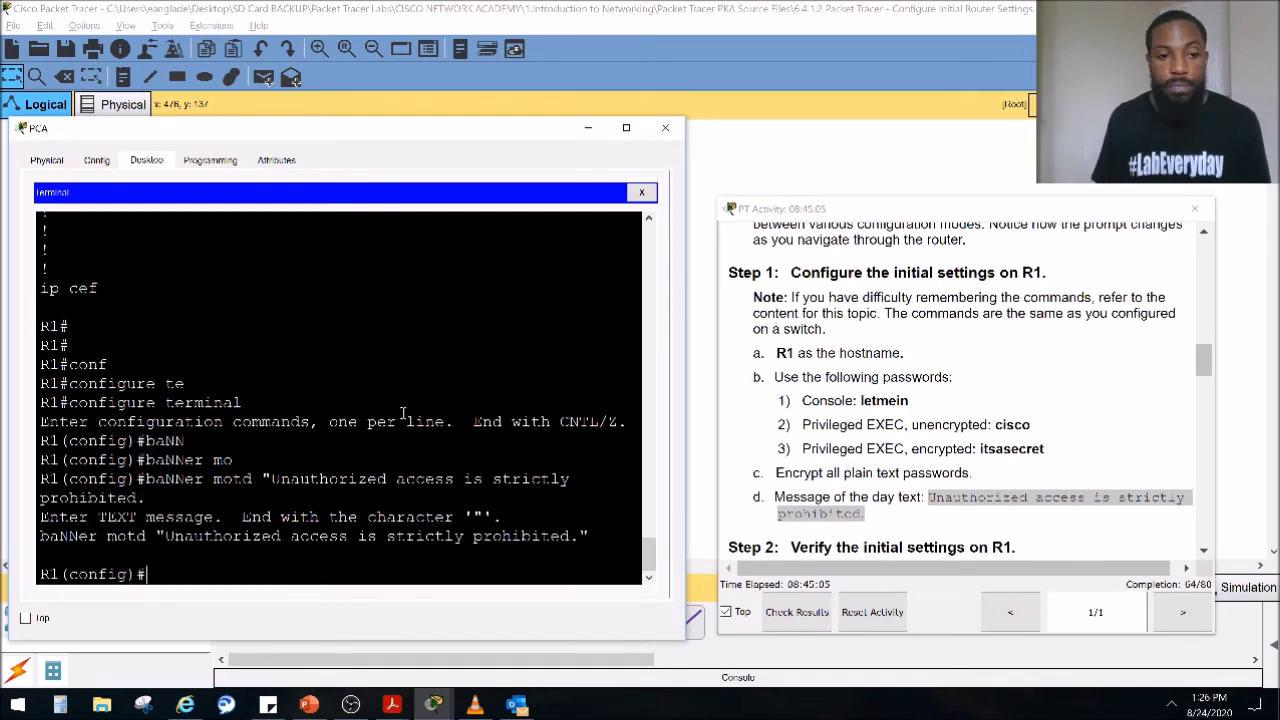
- Leave configuration mode and scroll the instructions to the Step 2 verification task
{"action": "key", "text": "ctrl+z"}
{"action": "scroll", "coordinate": [900, 450], "scroll_direction": "down", "scroll_amount": 2}
{"action": "left_click_drag", "start_coordinate": [792, 470], "coordinate": [917, 486]}
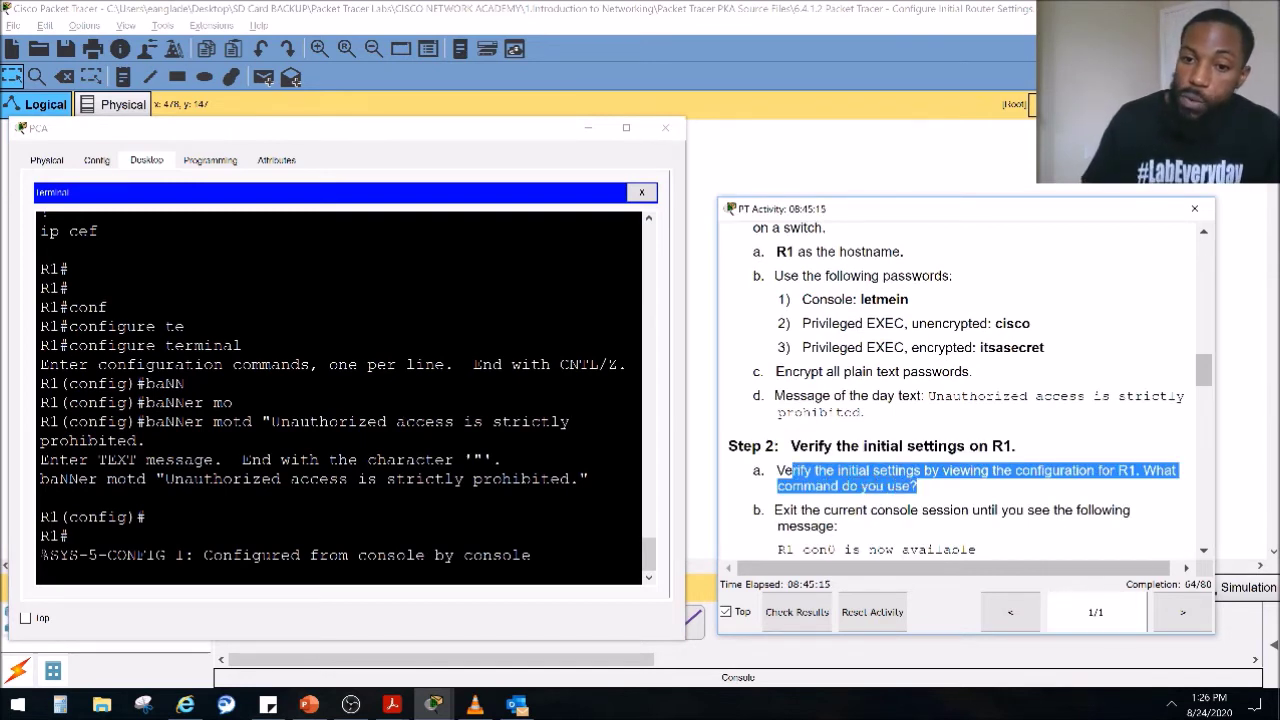
- Run show running-config and check the hostname R1, enable secret and encrypted enable password lines
{"action": "left_click", "coordinate": [590, 462]}
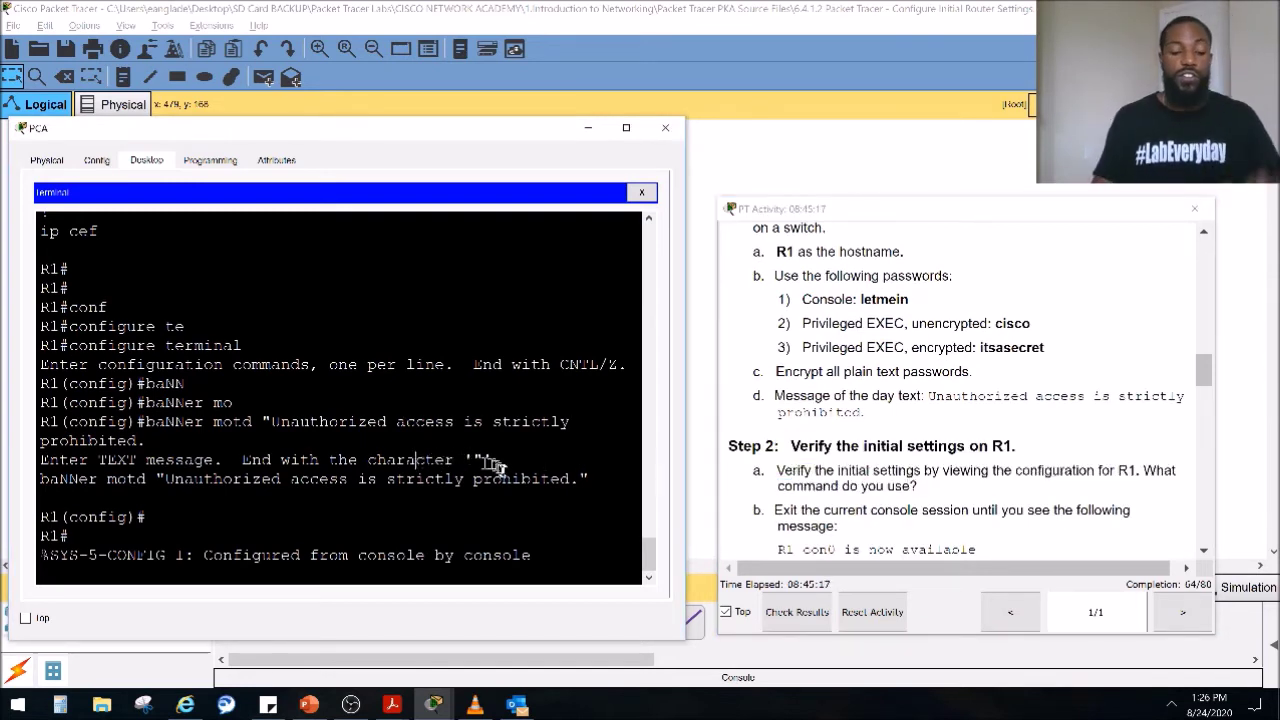
{"action": "key", "text": "Return"}
{"action": "key", "text": "Return"}
{"action": "key", "text": "Return"}
{"action": "type", "text": "sh"}
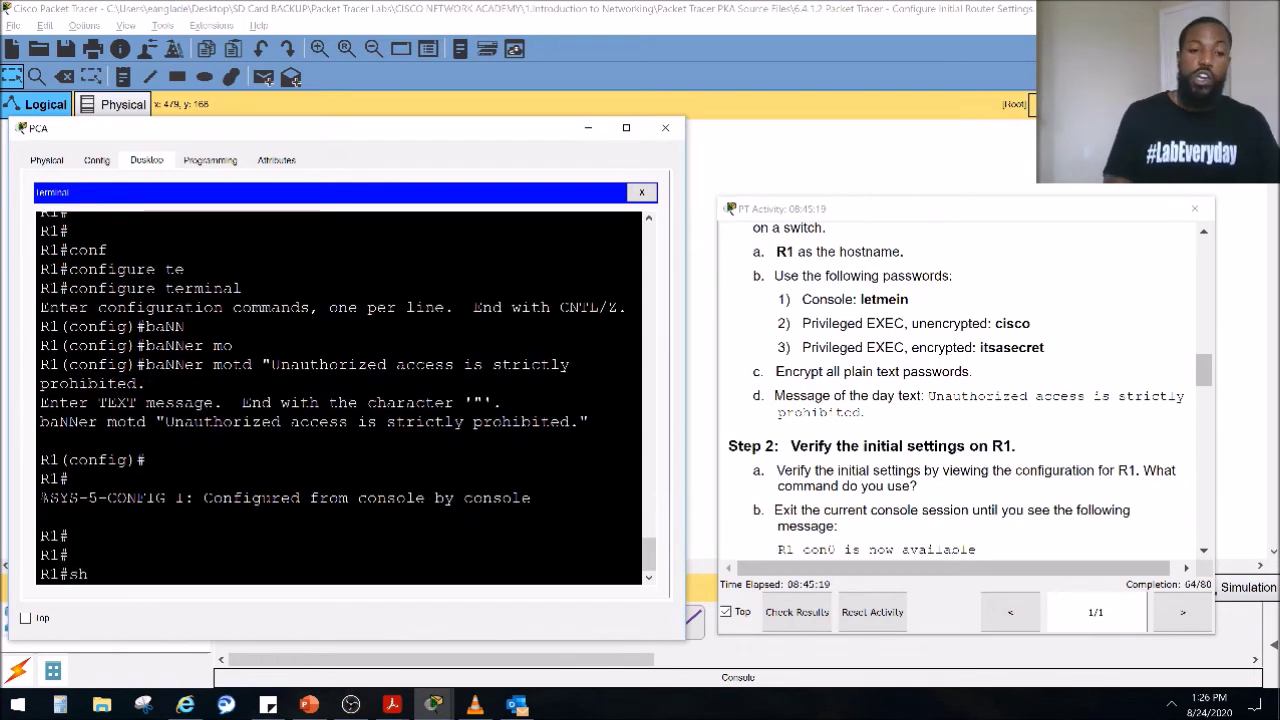
{"action": "type", "text": "o running"}
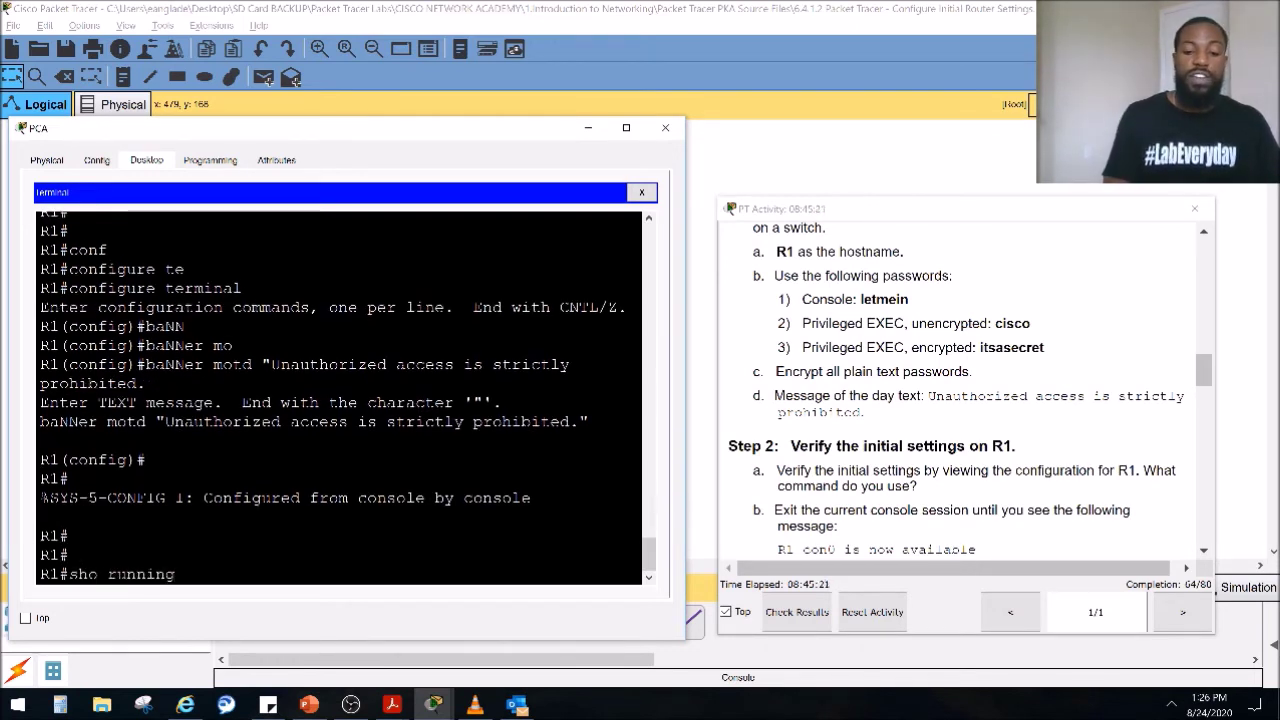
{"action": "type", "text": "-config"}
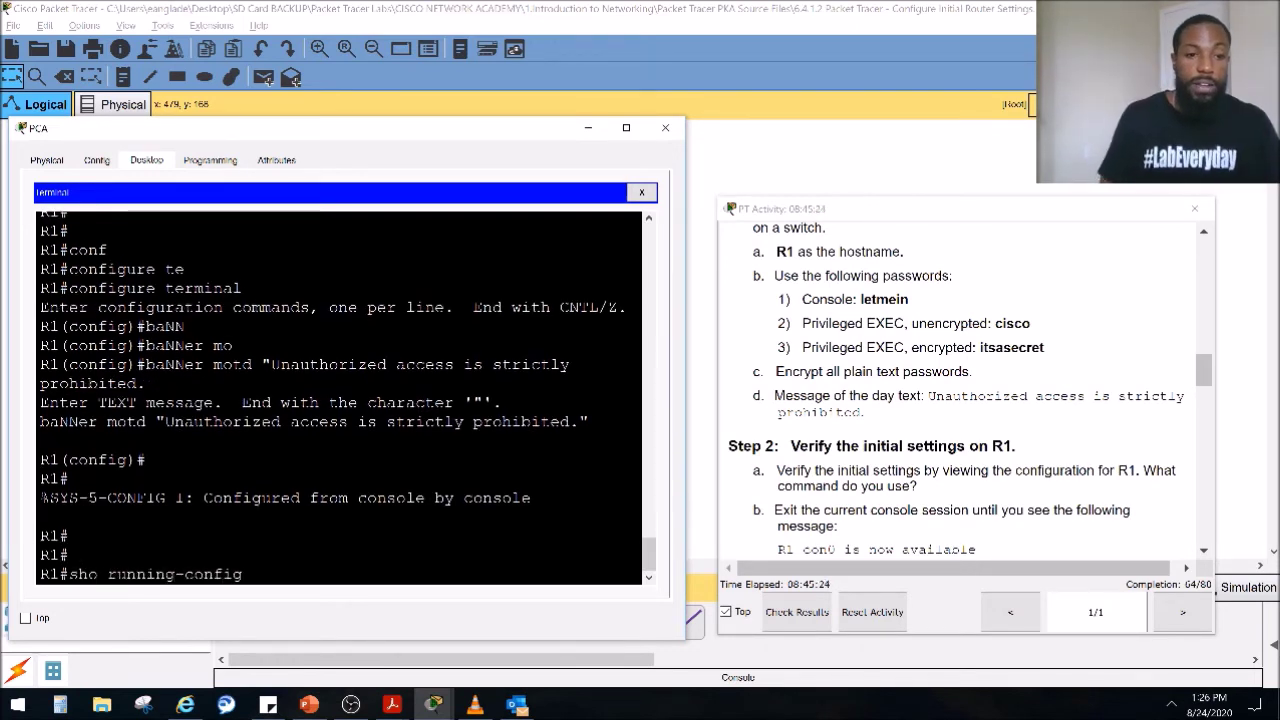
{"action": "key", "text": "Return"}
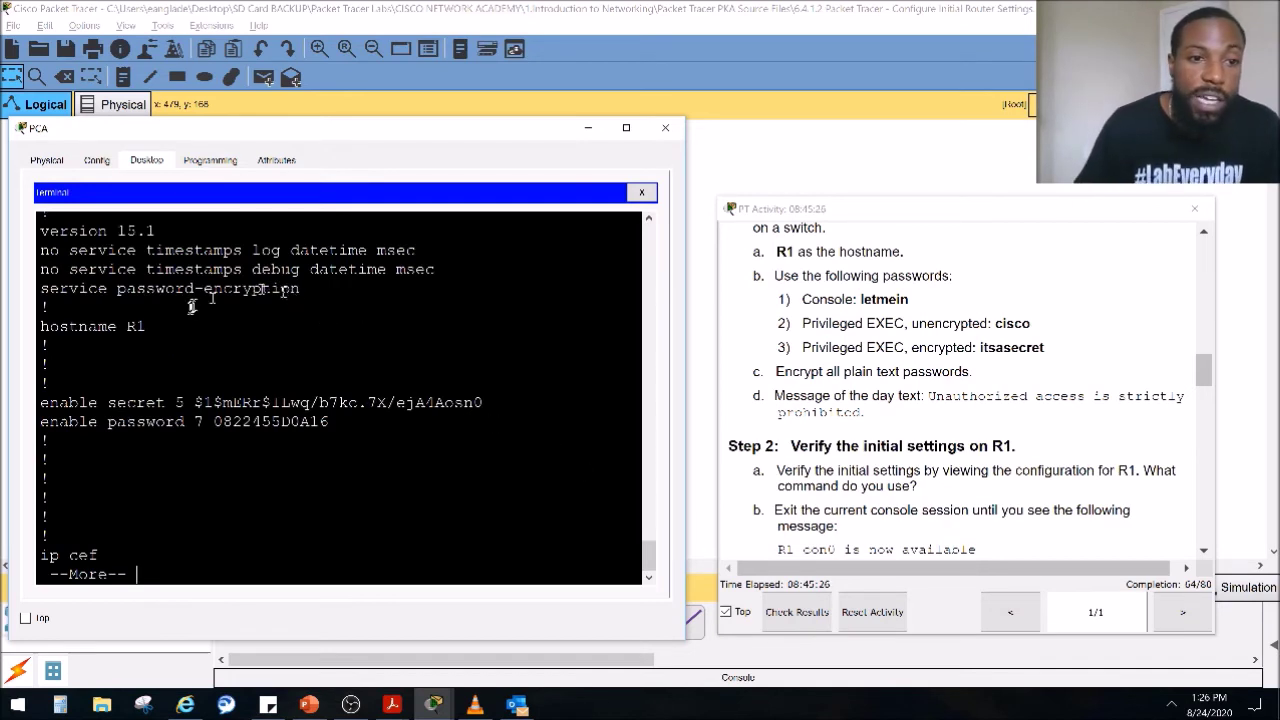
{"action": "left_click_drag", "start_coordinate": [150, 328], "coordinate": [12, 330]}
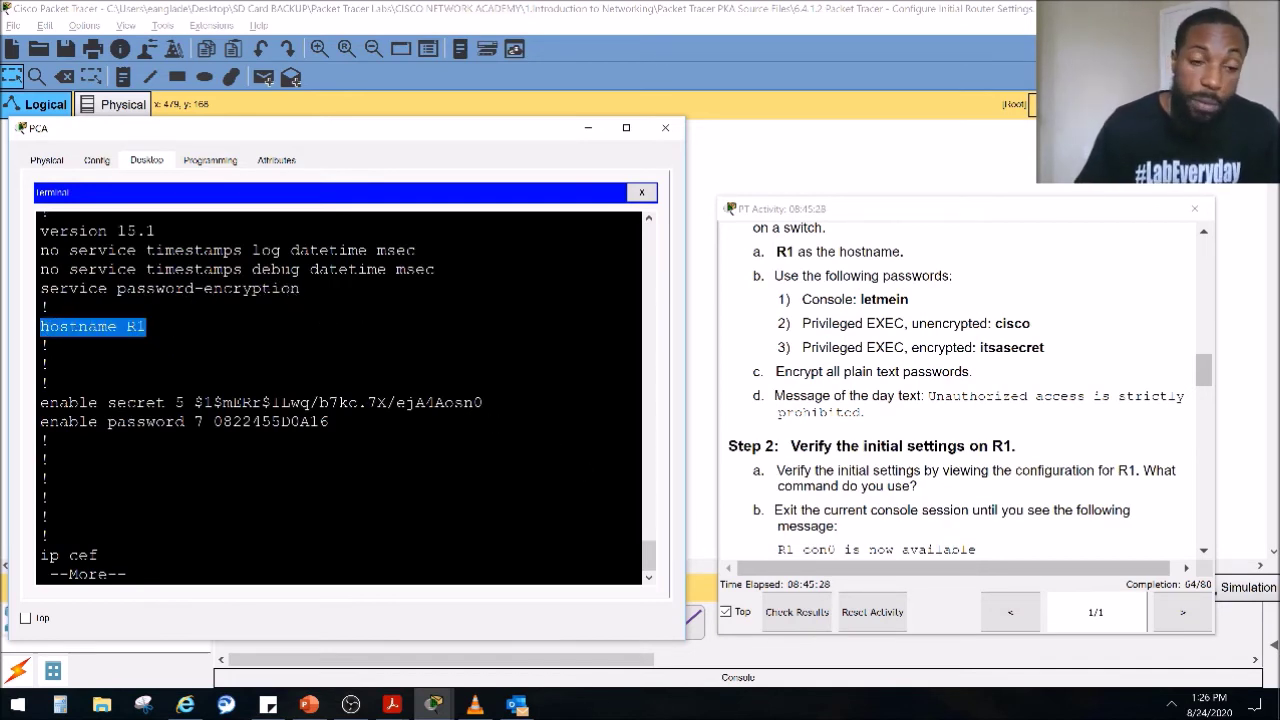
{"action": "left_click_drag", "start_coordinate": [490, 403], "coordinate": [32, 405]}
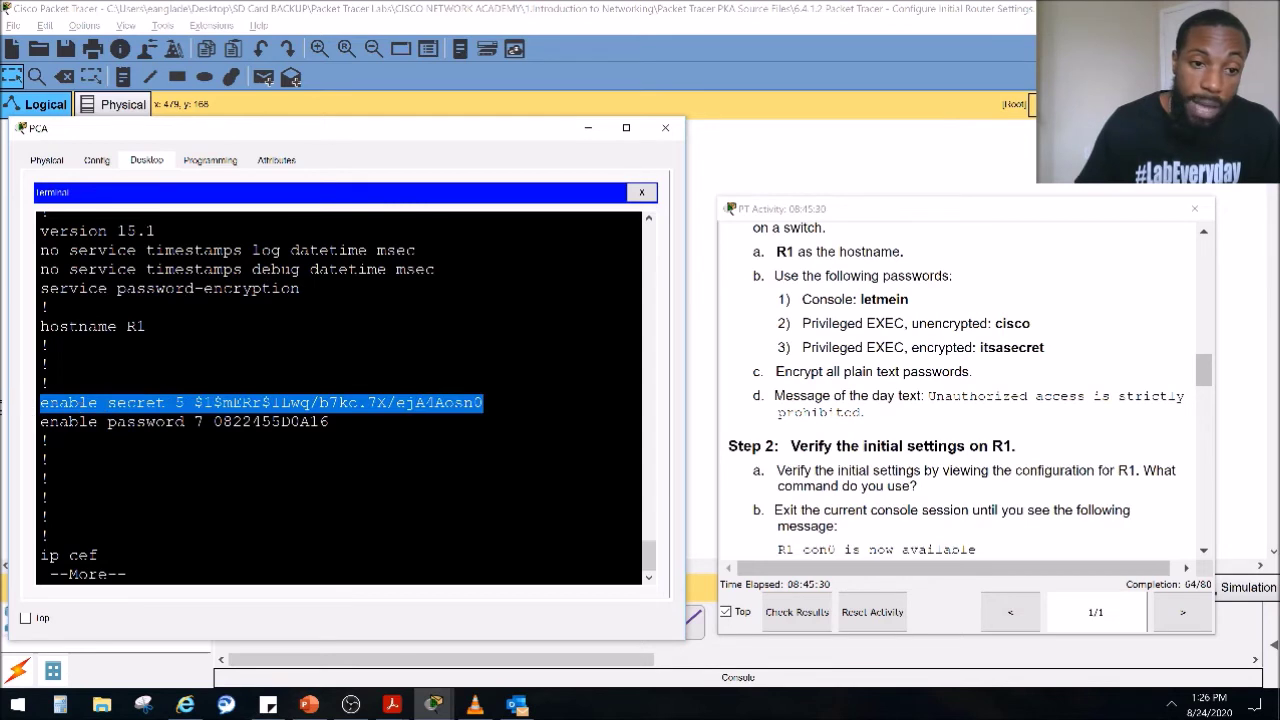
{"action": "left_click_drag", "start_coordinate": [336, 424], "coordinate": [30, 424]}
- Page down to the banner section and highlight 'no cdp run' and the stray 'baNNer motd ^C' line
{"action": "key", "text": "space"}
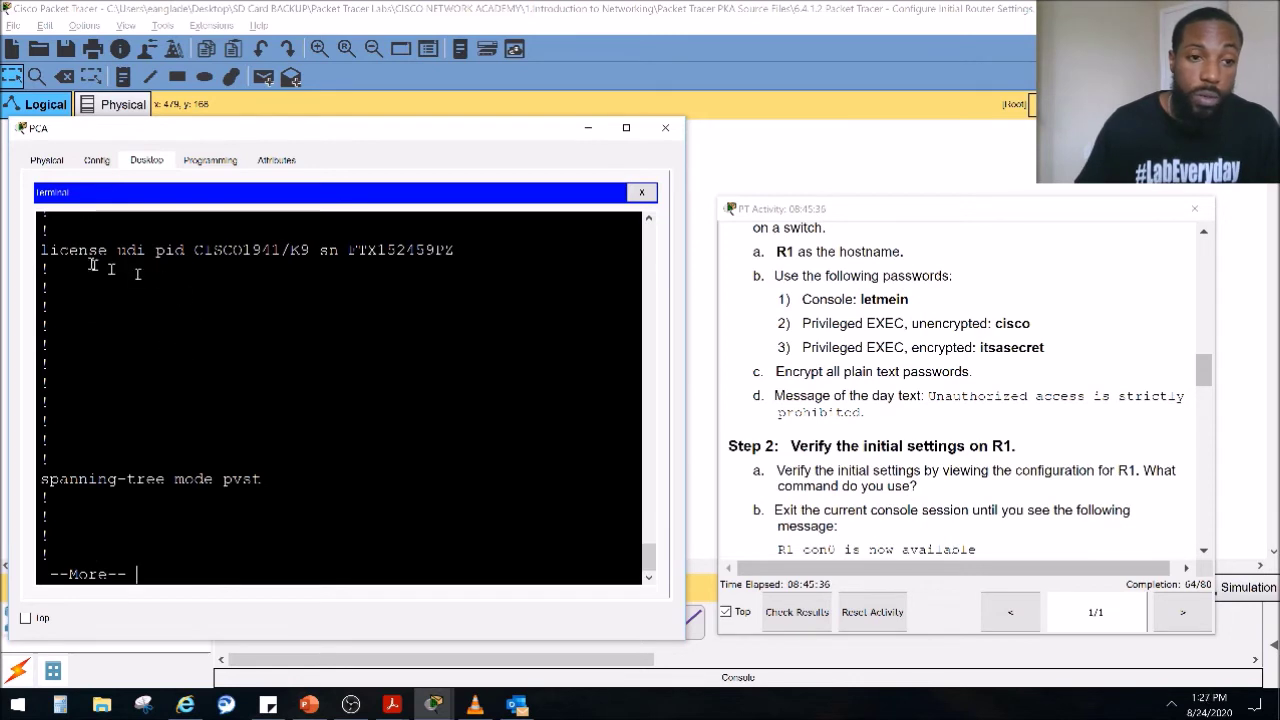
{"action": "key", "text": "space"}
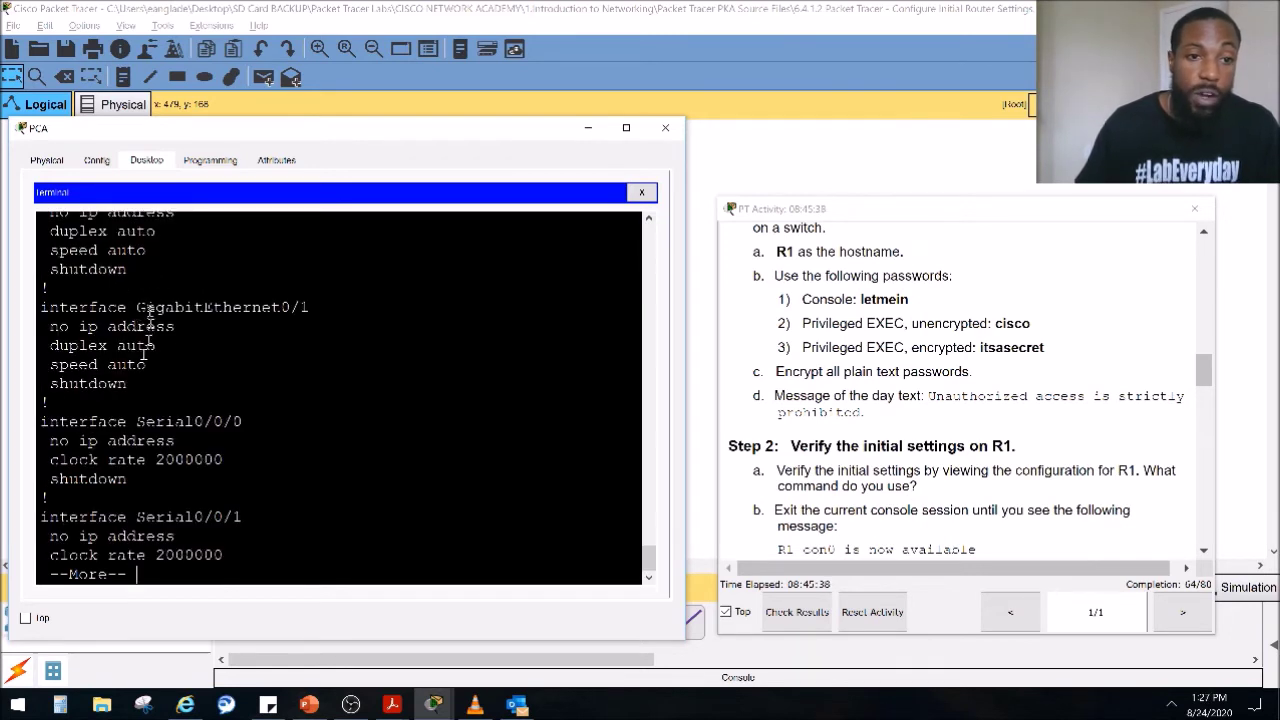
{"action": "scroll", "coordinate": [196, 281], "scroll_direction": "up", "scroll_amount": 2}
{"action": "scroll", "coordinate": [172, 365], "scroll_direction": "down", "scroll_amount": 2}
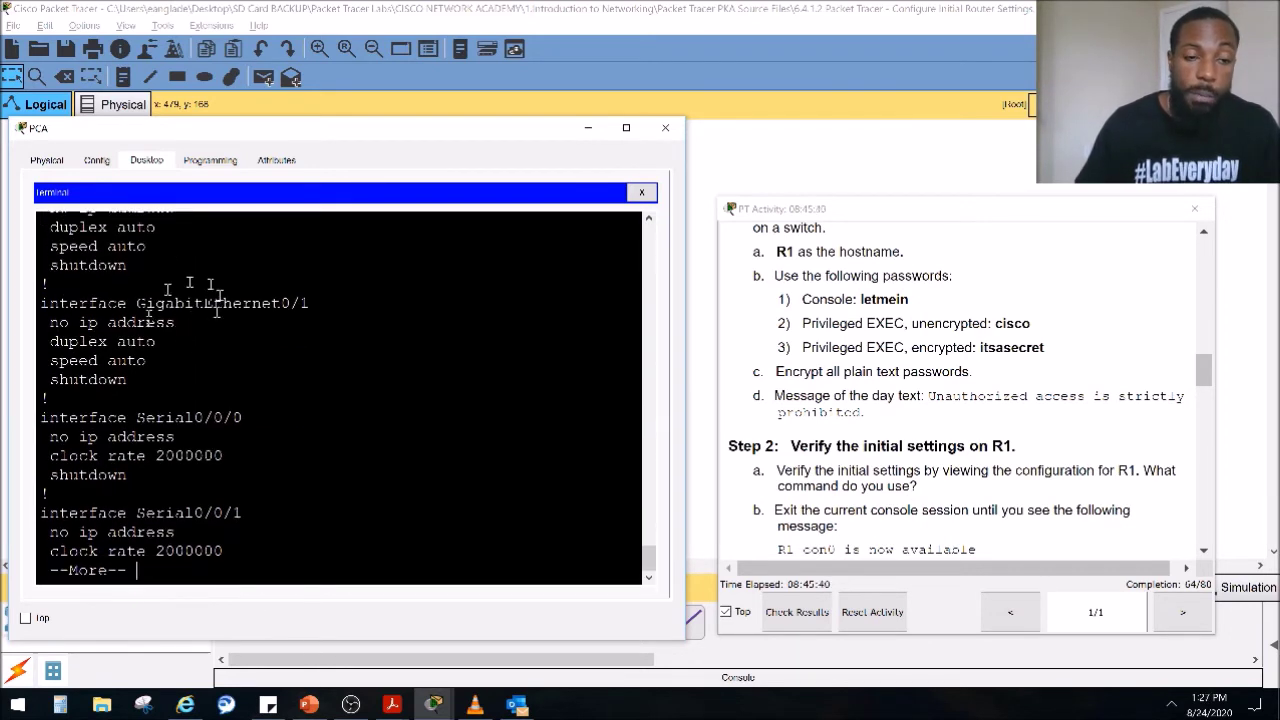
{"action": "key", "text": "space"}
{"action": "key", "text": "space"}
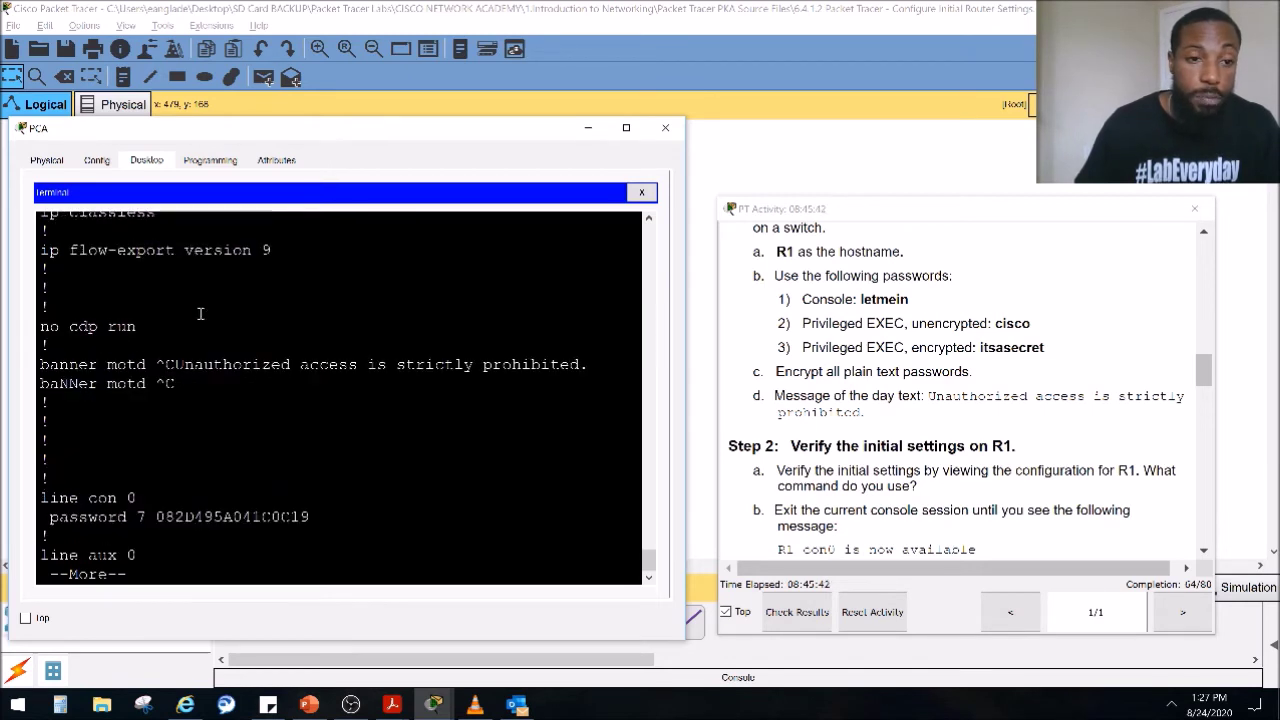
{"action": "triple_click", "coordinate": [150, 328]}
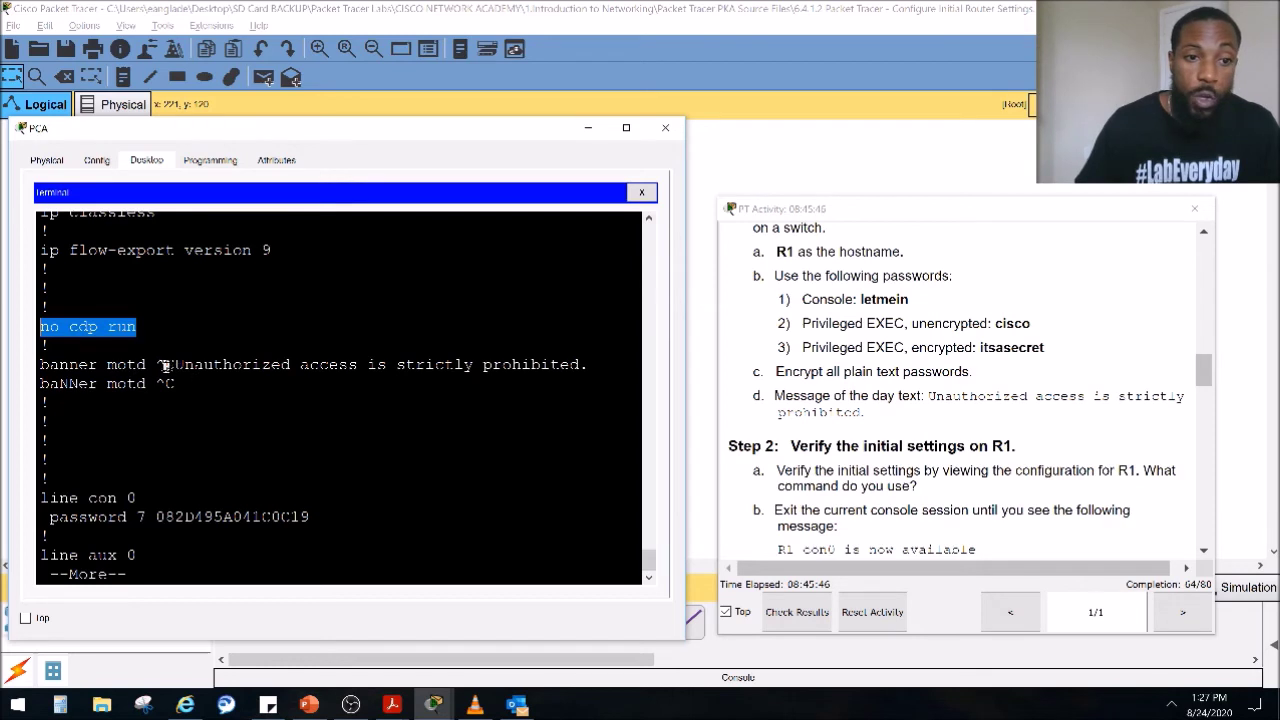
{"action": "left_click_drag", "start_coordinate": [188, 384], "coordinate": [26, 381]}
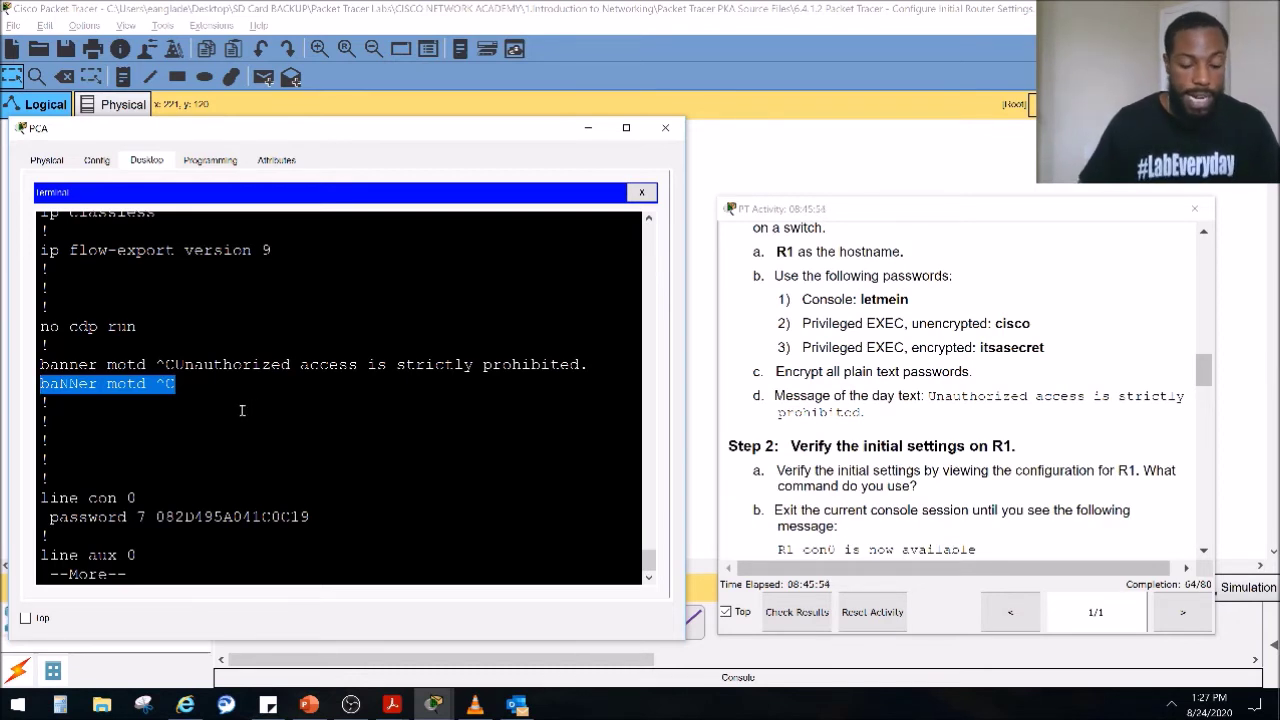
- Stop the paging listing and enter global configuration mode with configure terminal
{"action": "key", "text": "ctrl+c"}
{"action": "type", "text": "sho running-config"}
{"action": "key", "text": "ctrl+z"}
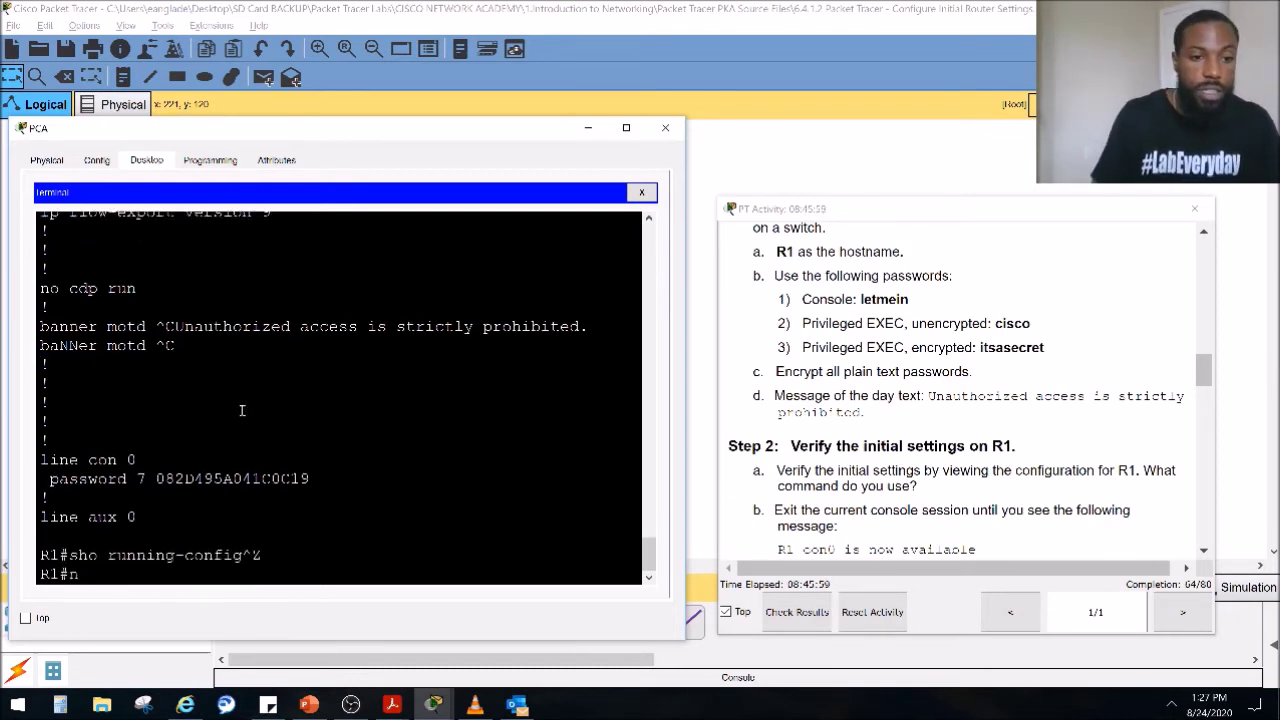
{"action": "type", "text": "conf"}
{"action": "key", "text": "Tab"}
{"action": "type", "text": "t"}
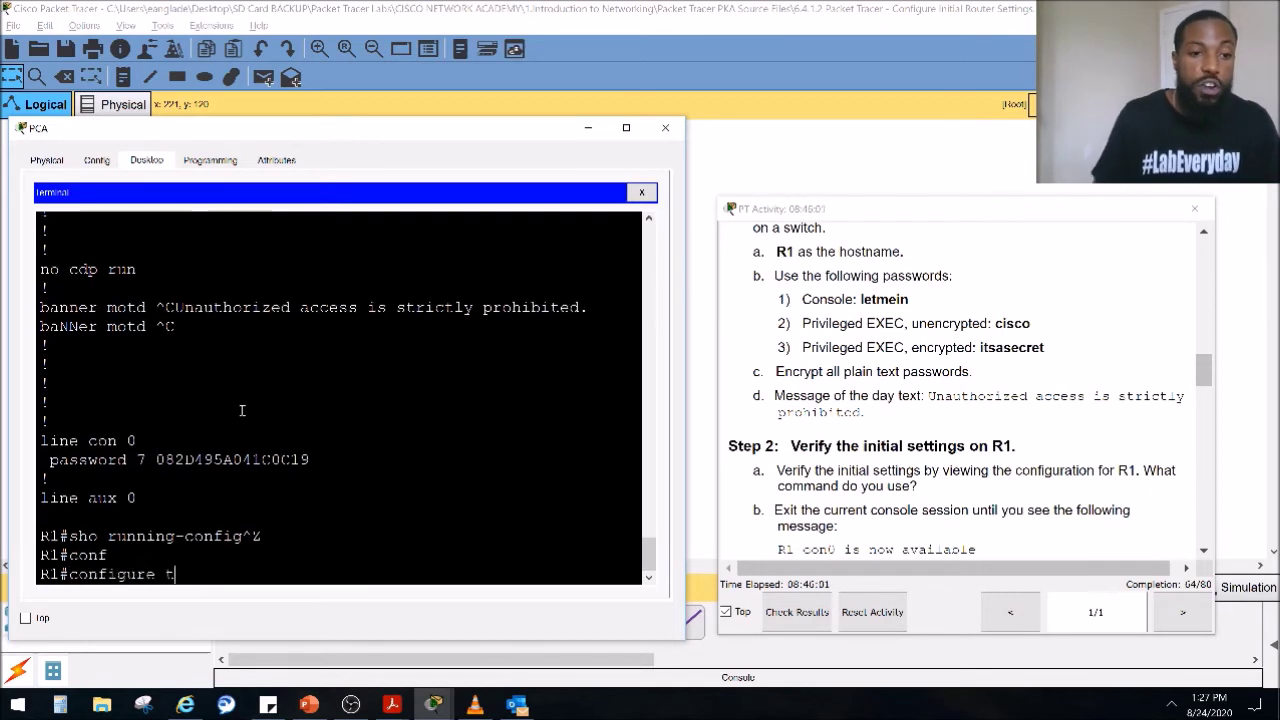
{"action": "type", "text": "erminal"}
{"action": "key", "text": "Tab"}
{"action": "key", "text": "Return"}
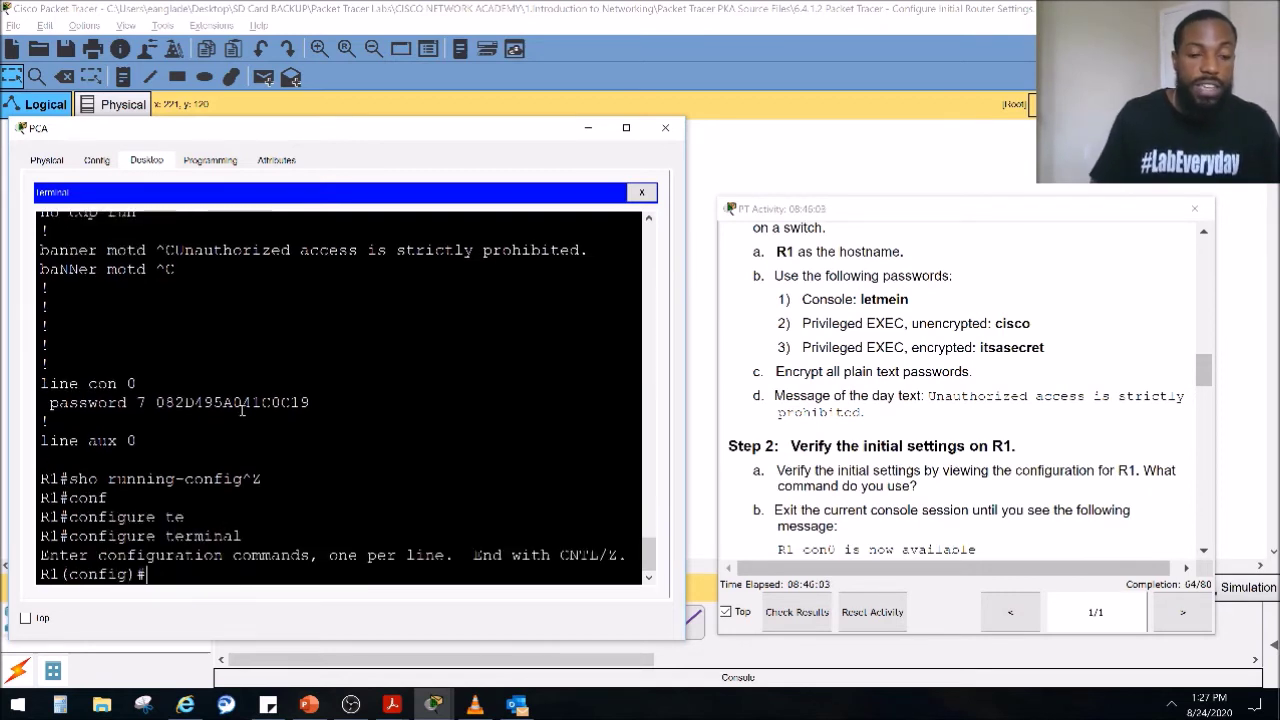
- Delete R1's MOTD banner with no banner motd
{"action": "type", "text": "no"}
{"action": "key", "text": "Return"}
{"action": "type", "text": "no bann"}
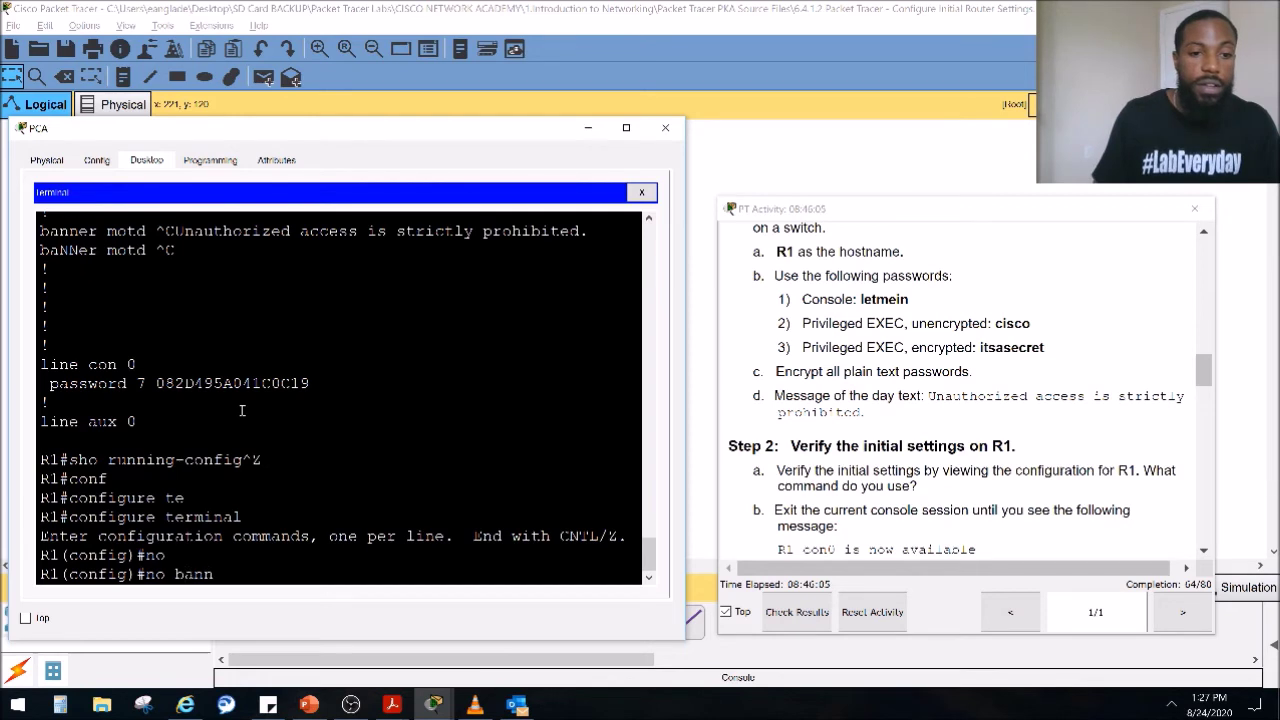
{"action": "key", "text": "Tab"}
{"action": "type", "text": "mod"}
{"action": "key", "text": "Tab"}
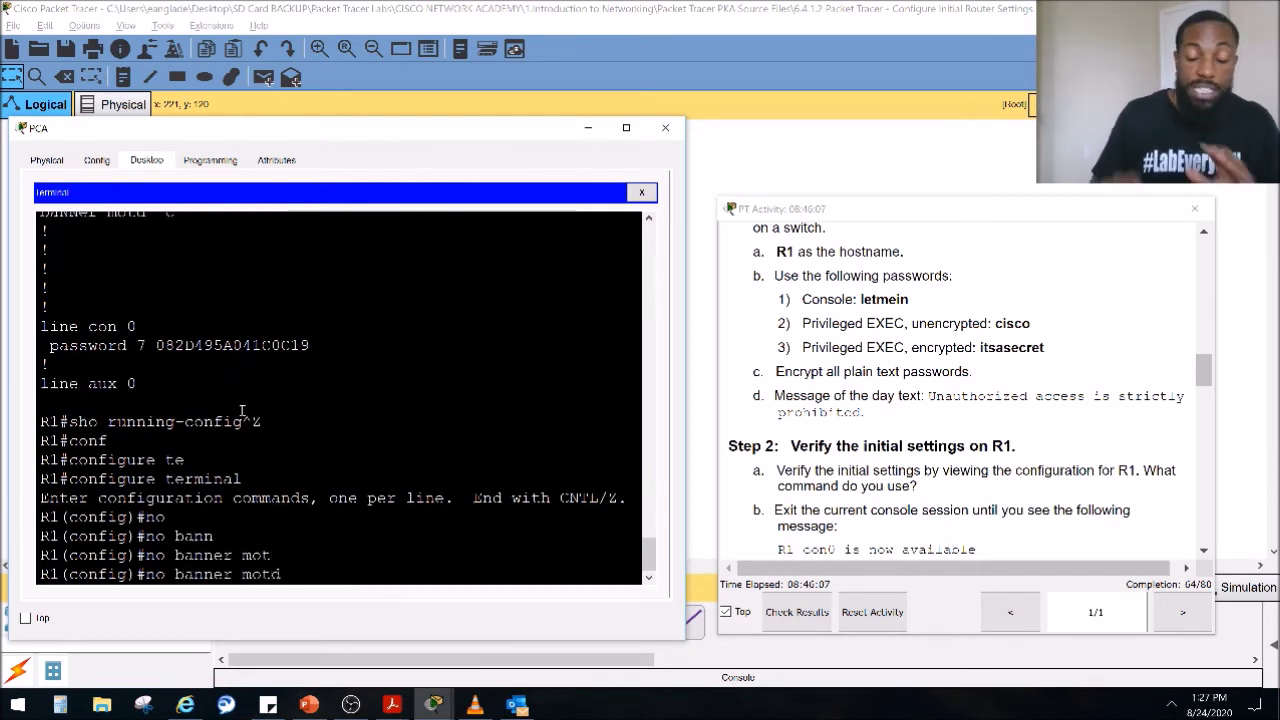
{"action": "key", "text": "Tab"}
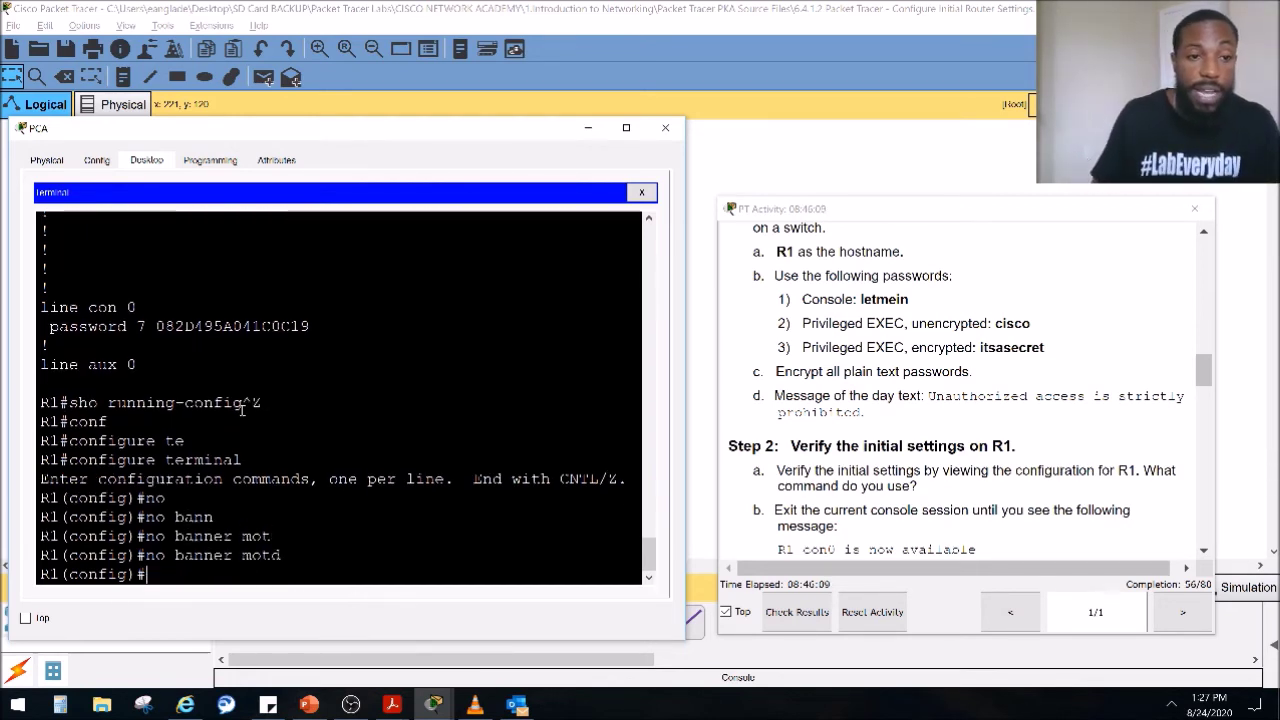
{"action": "key", "text": "BackSpace"}
{"action": "key", "text": "BackSpace"}
- Return to R1# and page through show running-config to confirm no banner lines remain
{"action": "key", "text": "ctrl+z"}
{"action": "key", "text": "Return"}
{"action": "key", "text": "Return"}
{"action": "type", "text": "sho runnin"}
{"action": "key", "text": "Return"}
{"action": "key", "text": "space"}
{"action": "key", "text": "space"}
{"action": "key", "text": "space"}
{"action": "key", "text": "space"}
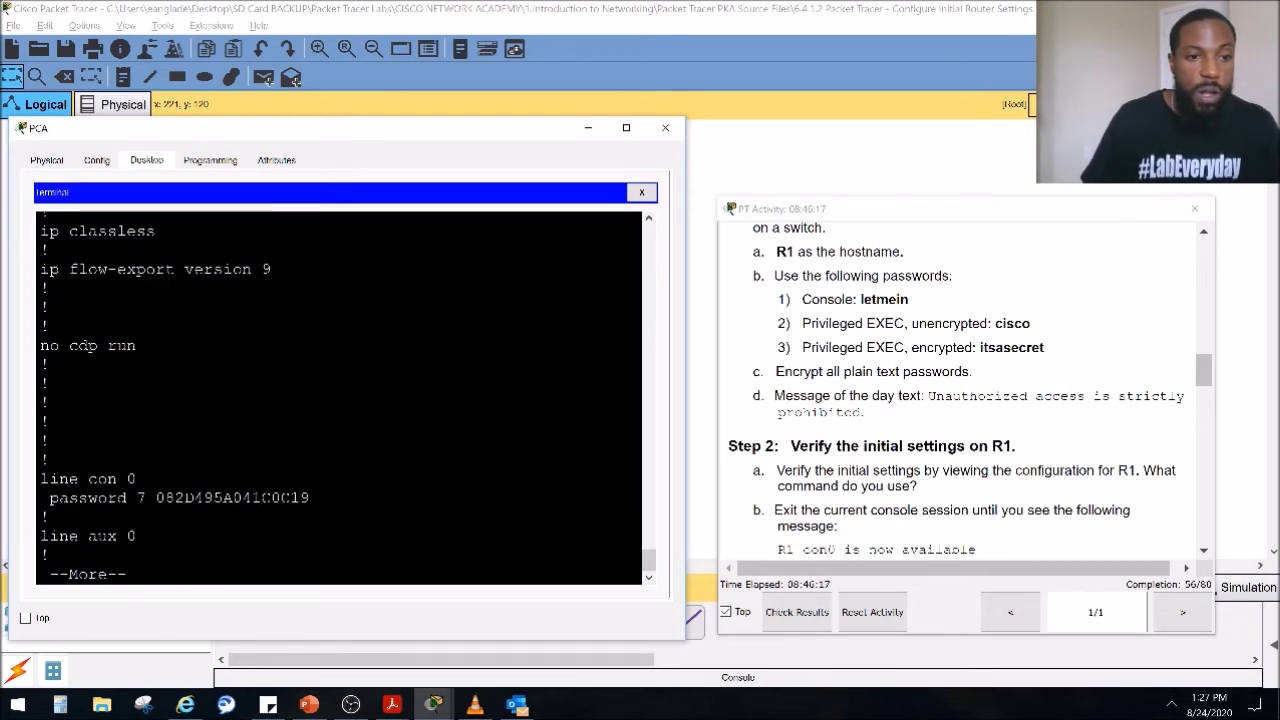
{"action": "key", "text": "space"}
- Enter global configuration mode with configure terminal
{"action": "scroll", "coordinate": [243, 398], "scroll_direction": "up", "scroll_amount": 10}
{"action": "scroll", "coordinate": [243, 398], "scroll_direction": "down", "scroll_amount": 12}
{"action": "type", "text": "conf"}
{"action": "key", "text": "Tab"}
{"action": "type", "text": "t"}
- Set banner motd to "Unauthorized access is strictly prohibited." by pasting the message between quotes
{"action": "key", "text": "Tab"}
{"action": "key", "text": "Return"}
{"action": "type", "text": "bann"}
{"action": "key", "text": "Tab"}
{"action": "type", "text": "mo"}
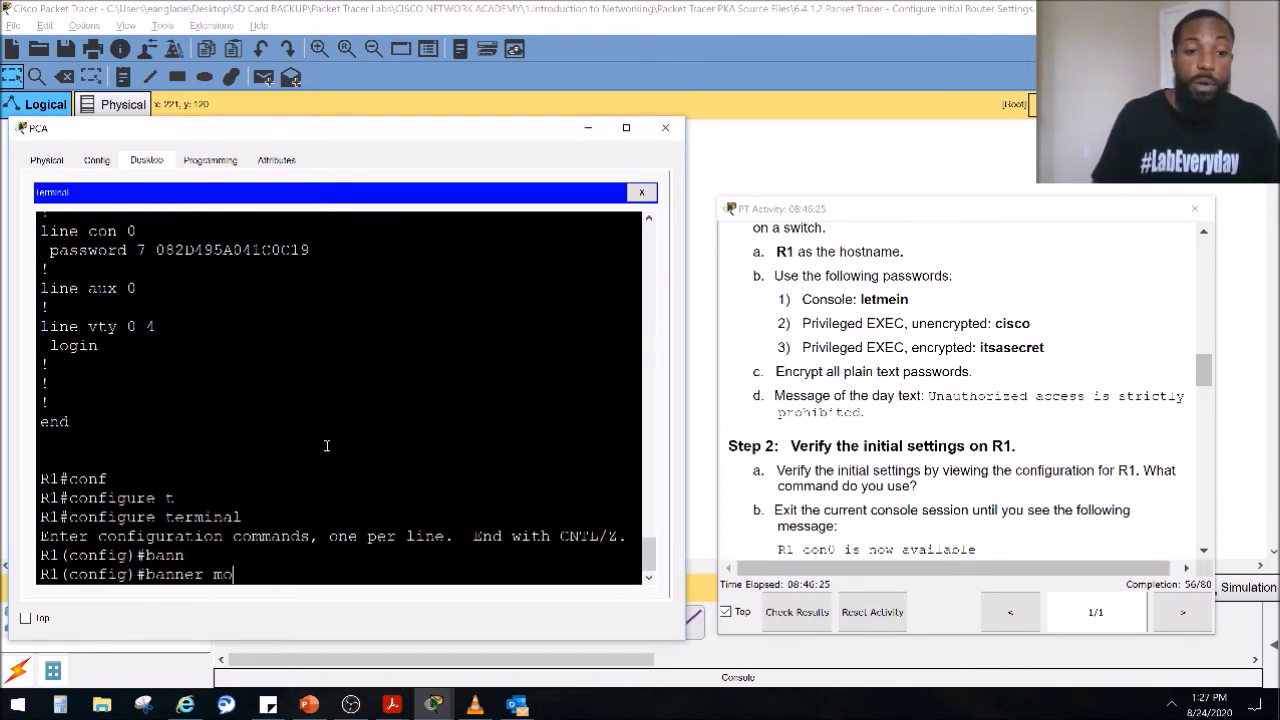
{"action": "key", "text": "Tab"}
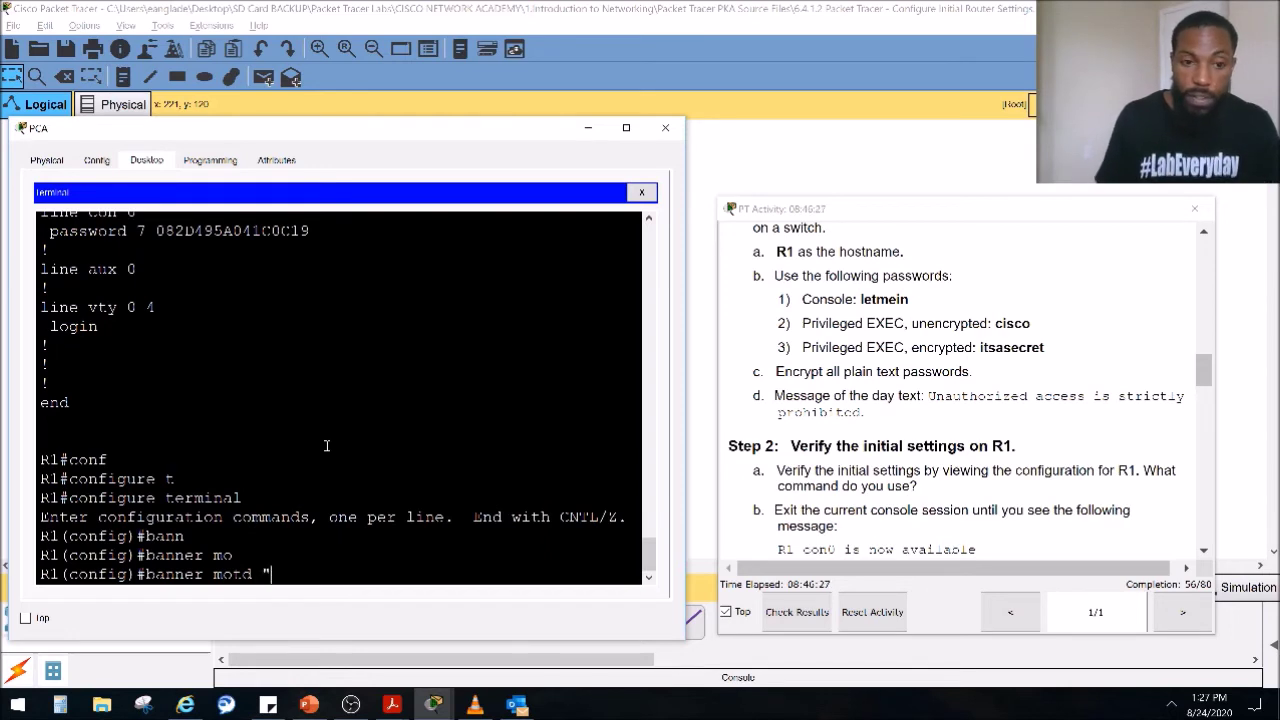
{"action": "type", "text": "\""}
{"action": "right_click", "coordinate": [397, 307]}
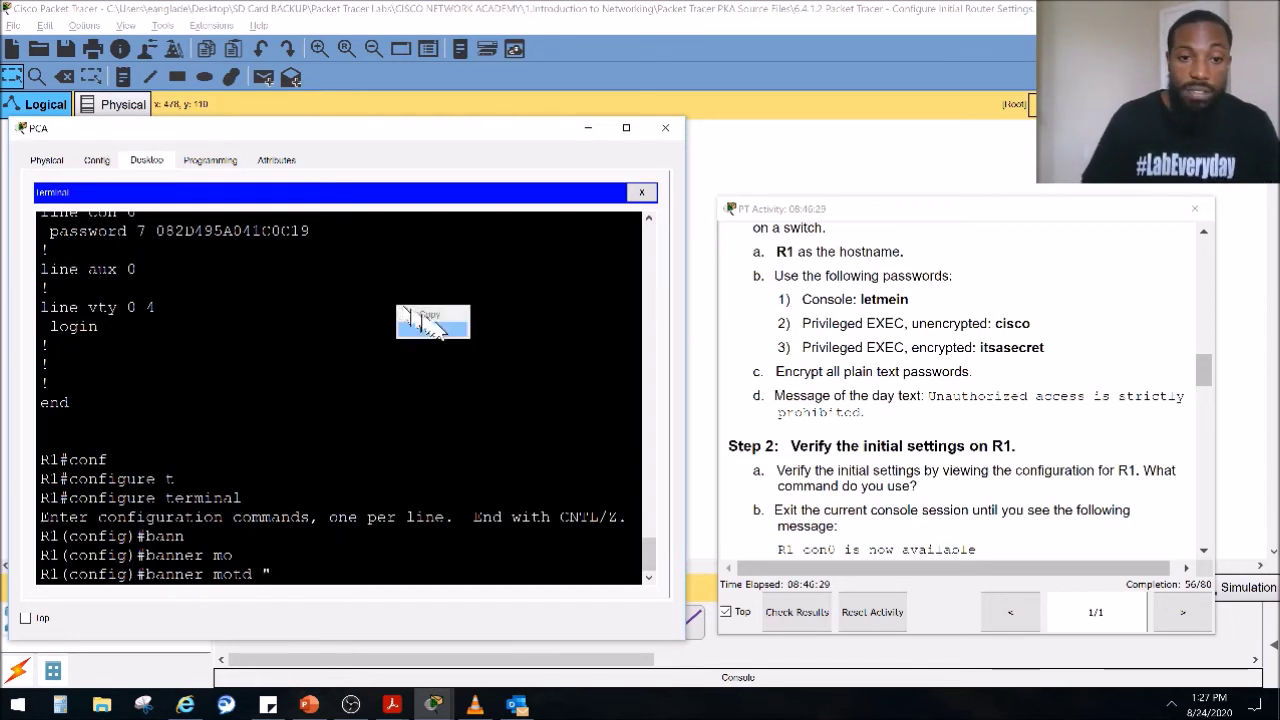
{"action": "left_click", "coordinate": [430, 330]}
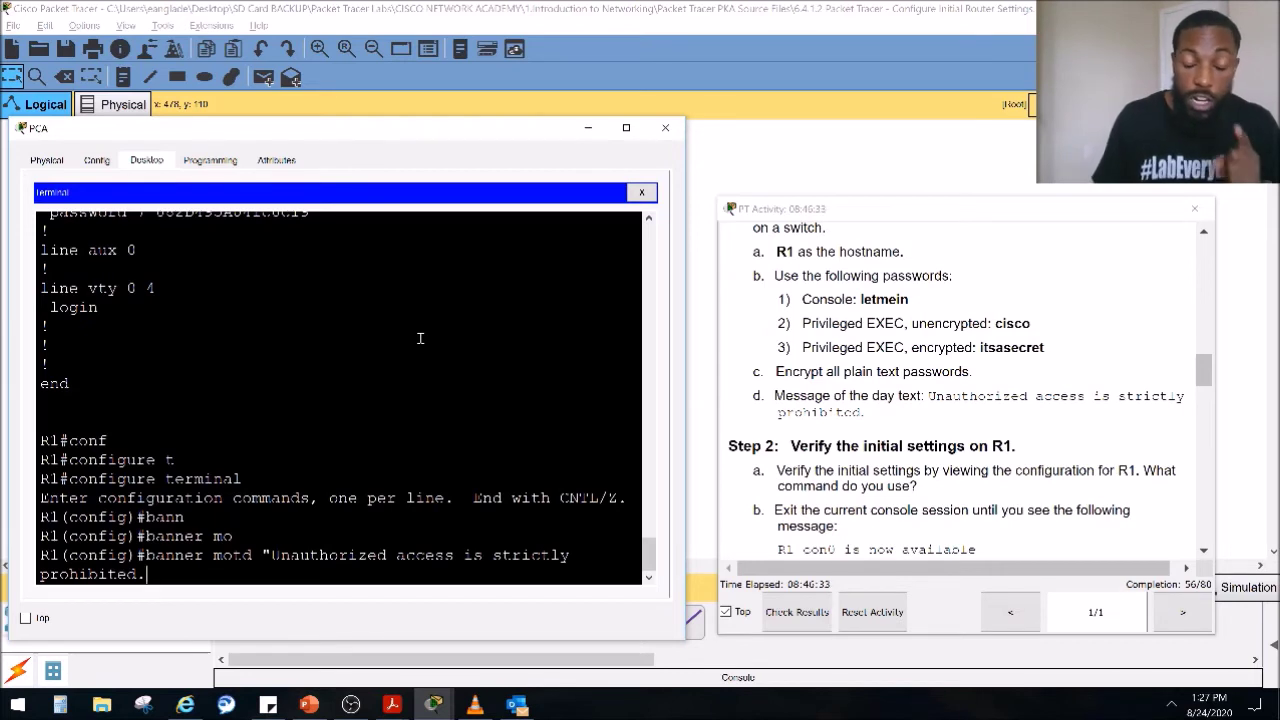
{"action": "type", "text": "\""}
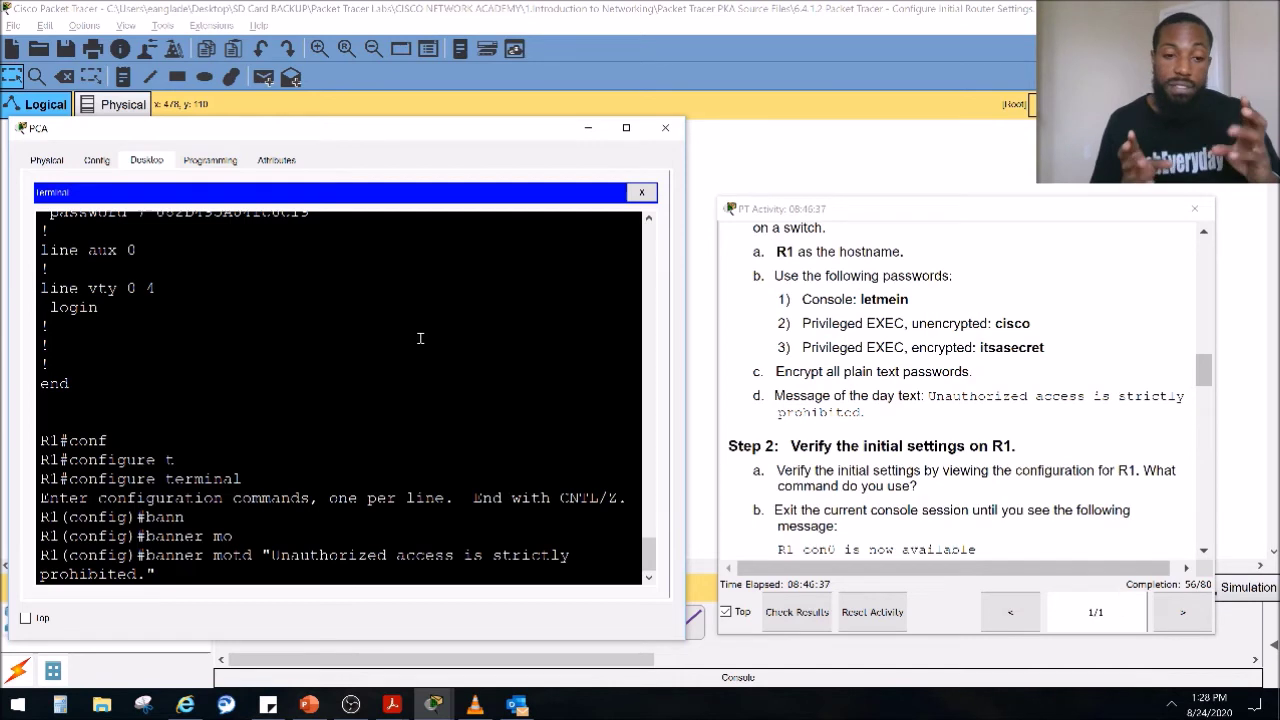
{"action": "key", "text": "Return"}
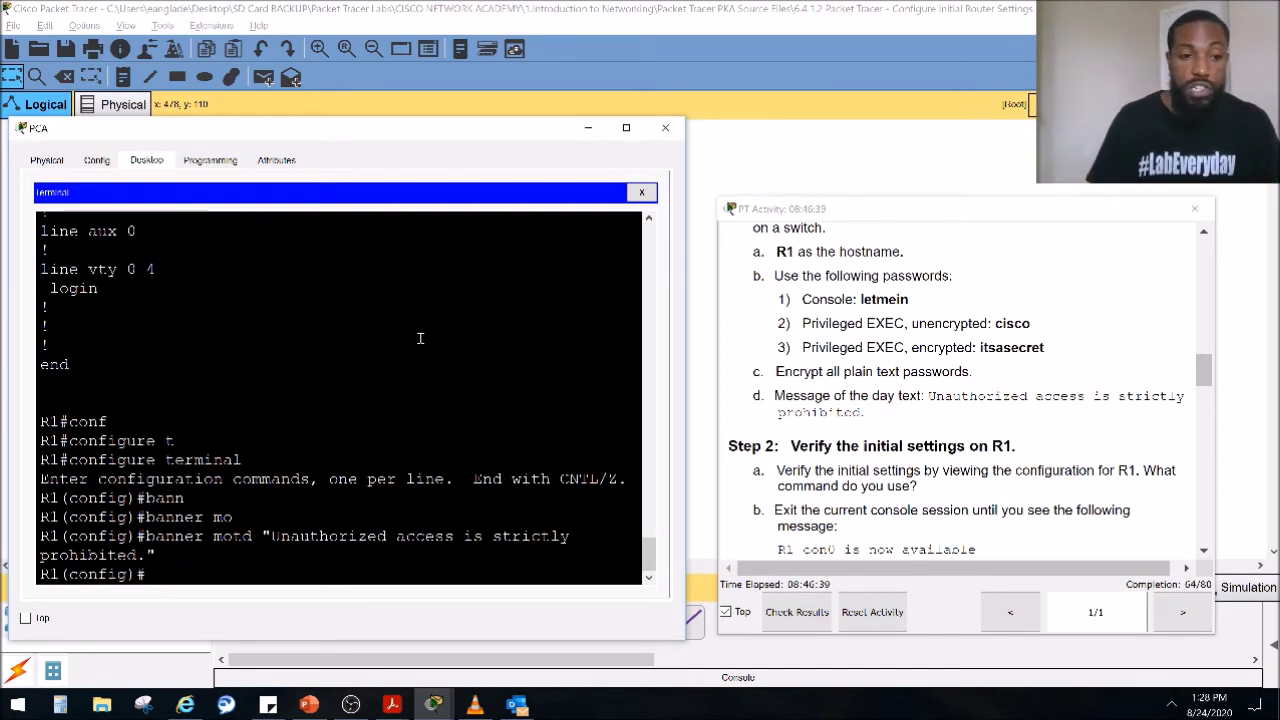
- Exit to R1# and attempt show running-config, correcting typos along the way
{"action": "key", "text": "ctrl+z"}
{"action": "key", "text": "Return"}
{"action": "type", "text": "sho runnin-"}
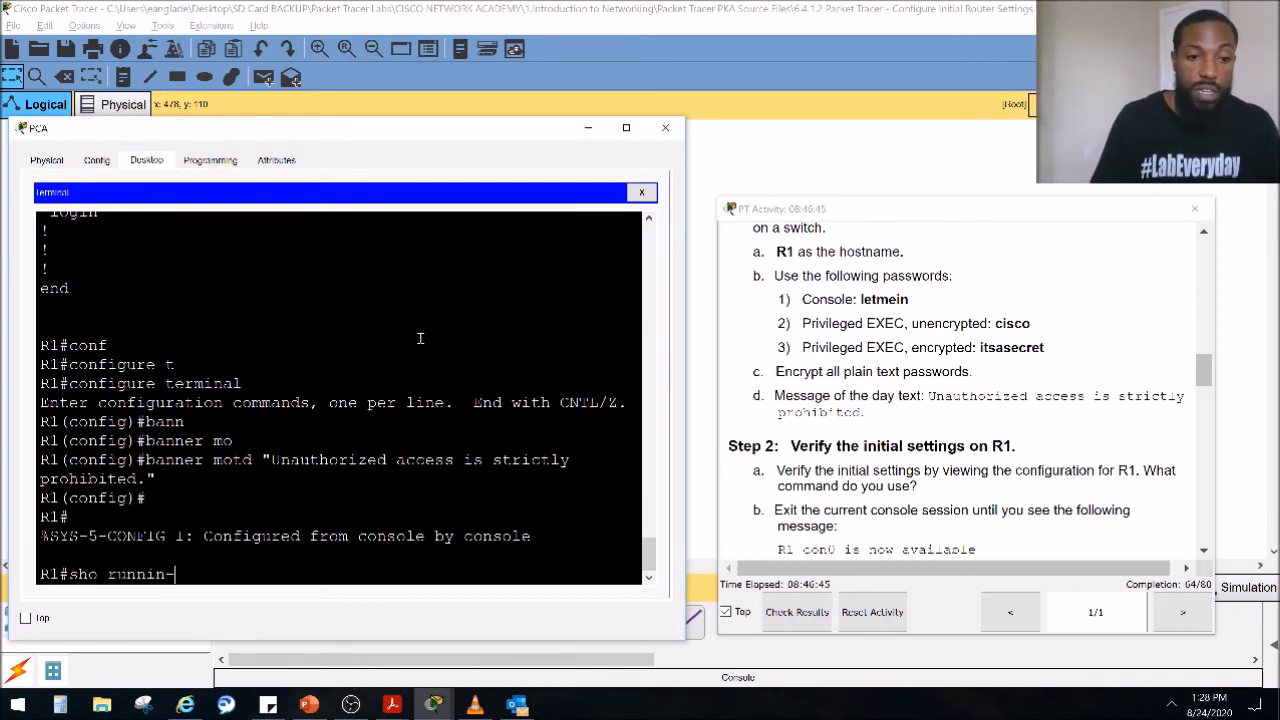
{"action": "type", "text": "foonfg"}
{"action": "key", "text": "BackSpace"}
{"action": "type", "text": "ii"}
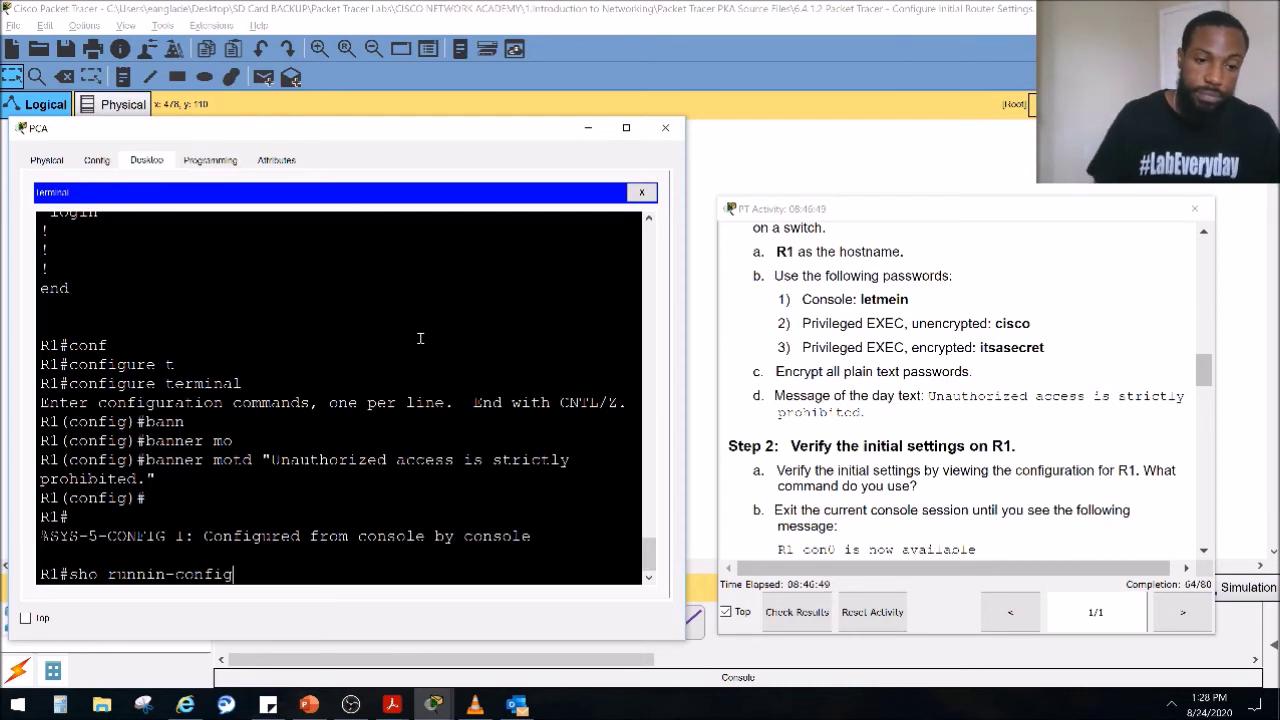
{"action": "key", "text": "Return"}
- Recall and fix the misspelled show command, then retype it as sho run
{"action": "key", "text": "Up"}
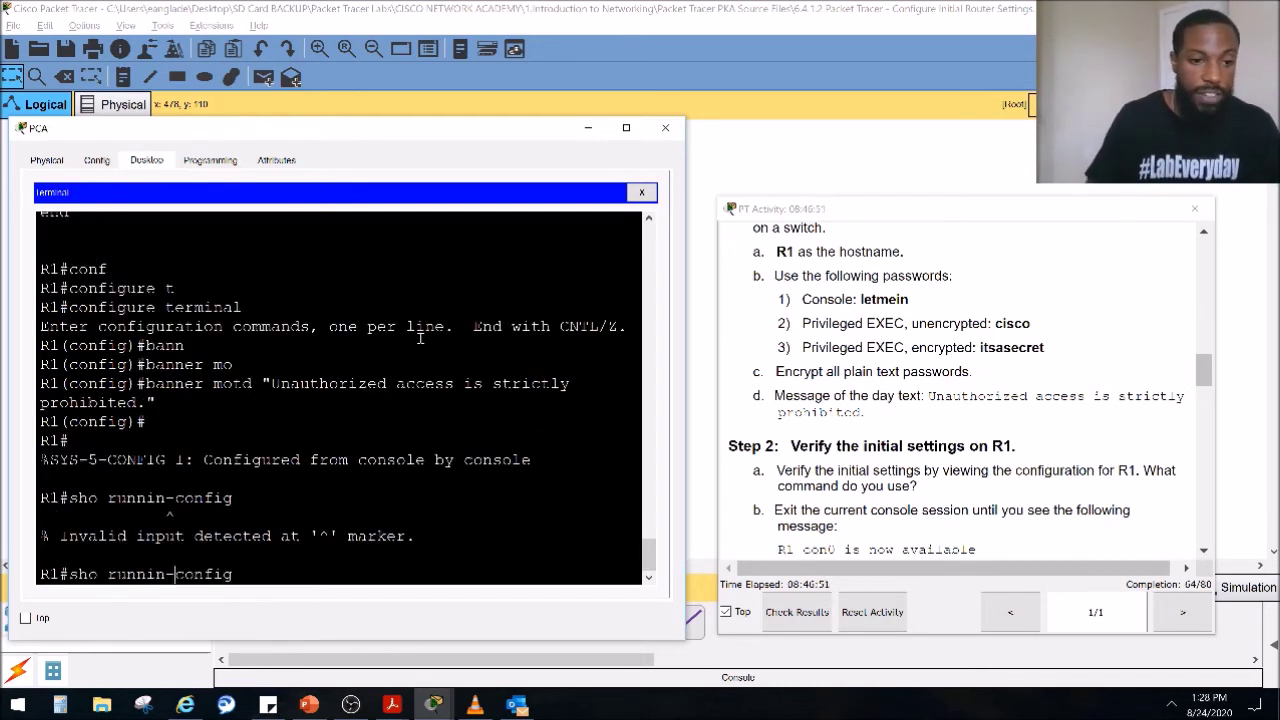
{"action": "key", "text": "Left"}
{"action": "key", "text": "Left"}
{"action": "key", "text": "Left"}
{"action": "key", "text": "Left"}
{"action": "key", "text": "Left"}
{"action": "key", "text": "Left"}
{"action": "key", "text": "Left"}
{"action": "key", "text": "Left"}
{"action": "type", "text": "g"}
{"action": "key", "text": "Return"}
{"action": "key", "text": "Up"}
{"action": "key", "text": "ctrl+z"}
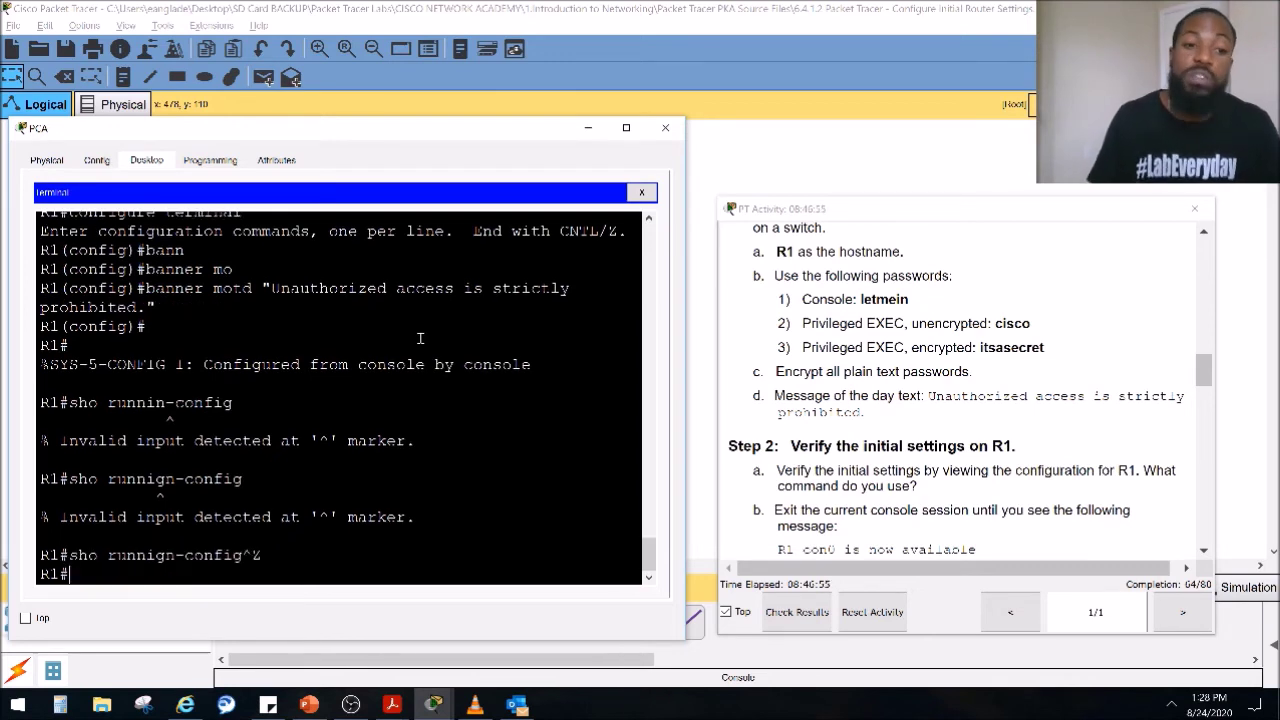
{"action": "type", "text": "sho r"}
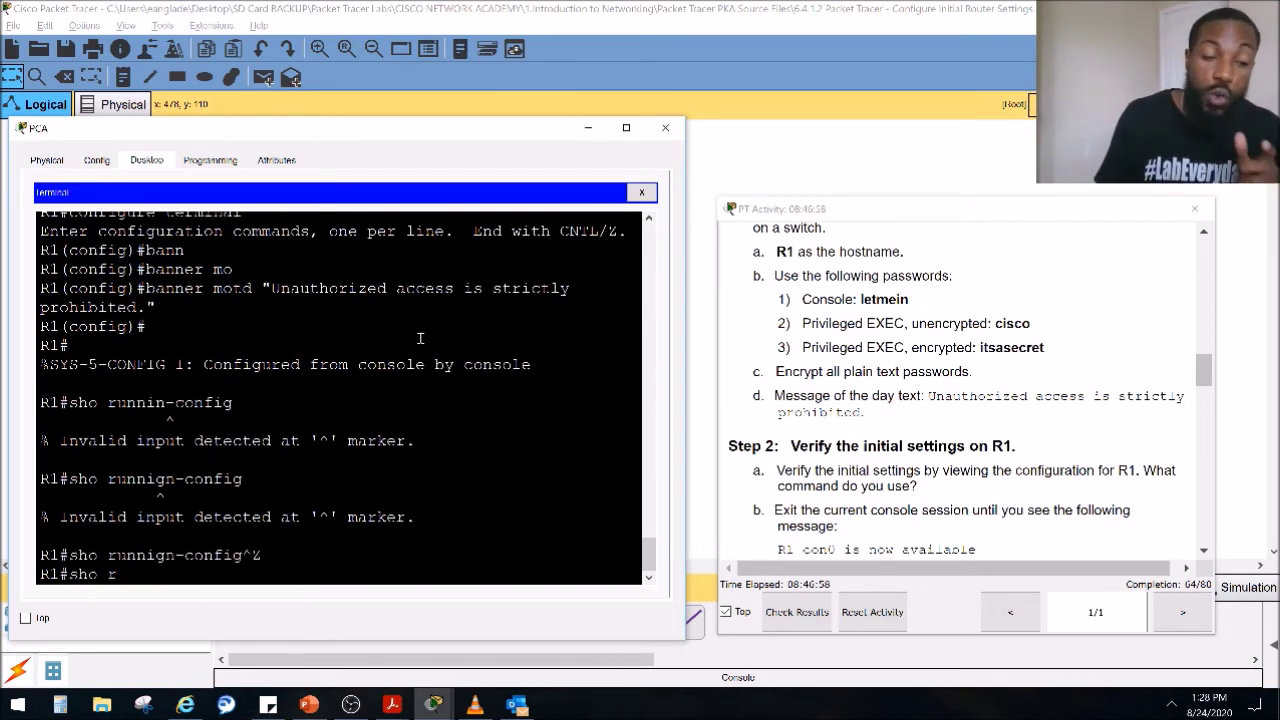
{"action": "type", "text": "un"}
- Page through sho run to the single banner motd line and highlight it
{"action": "key", "text": "Return"}
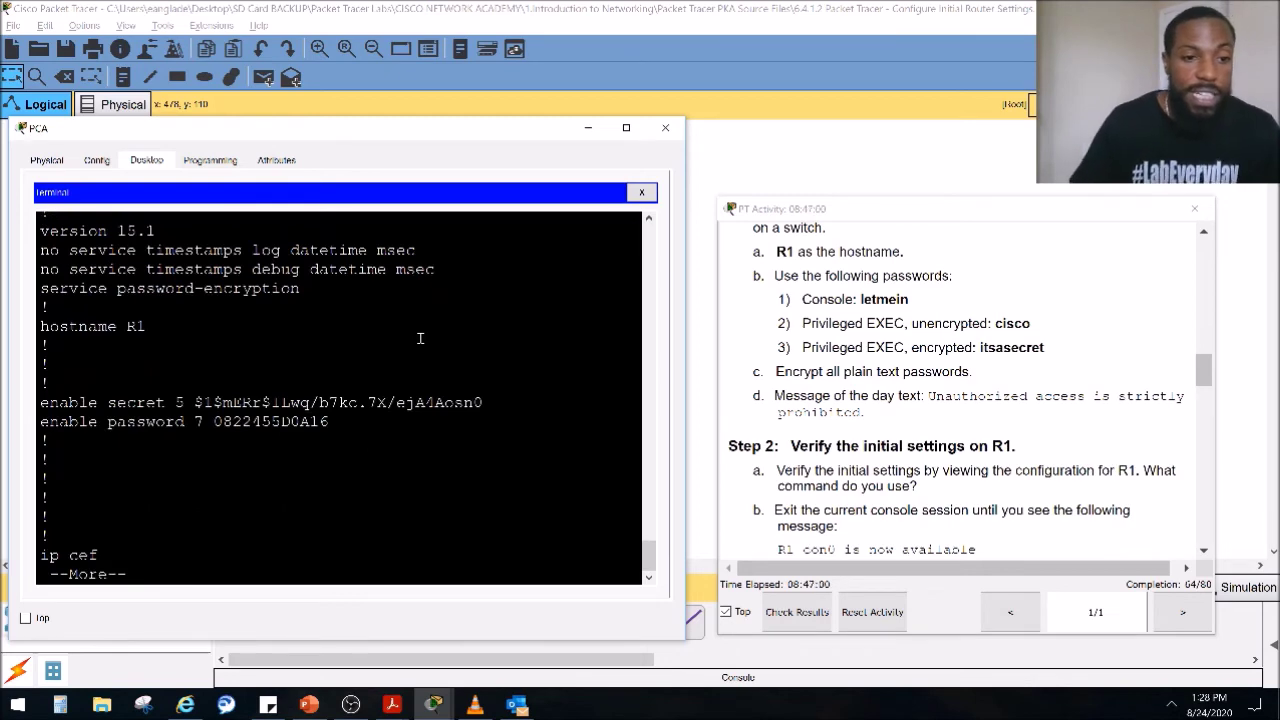
{"action": "key", "text": "space"}
{"action": "key", "text": "space"}
{"action": "key", "text": "space"}
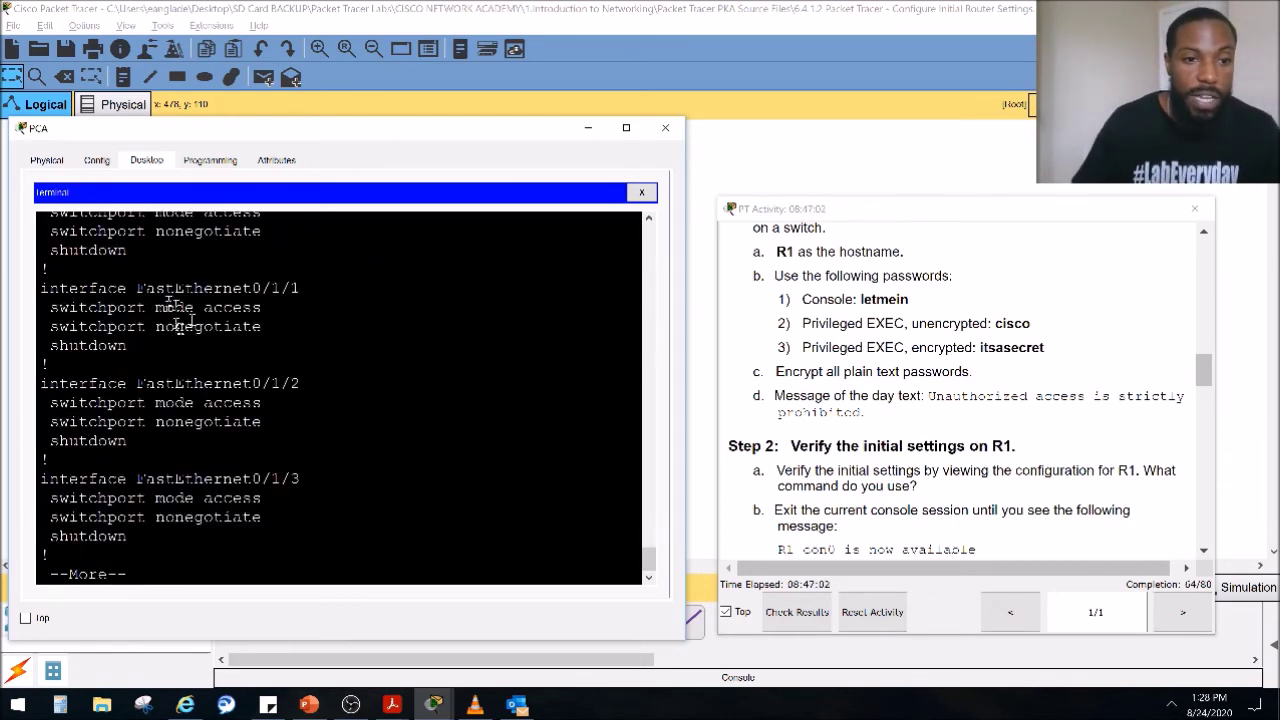
{"action": "key", "text": "space"}
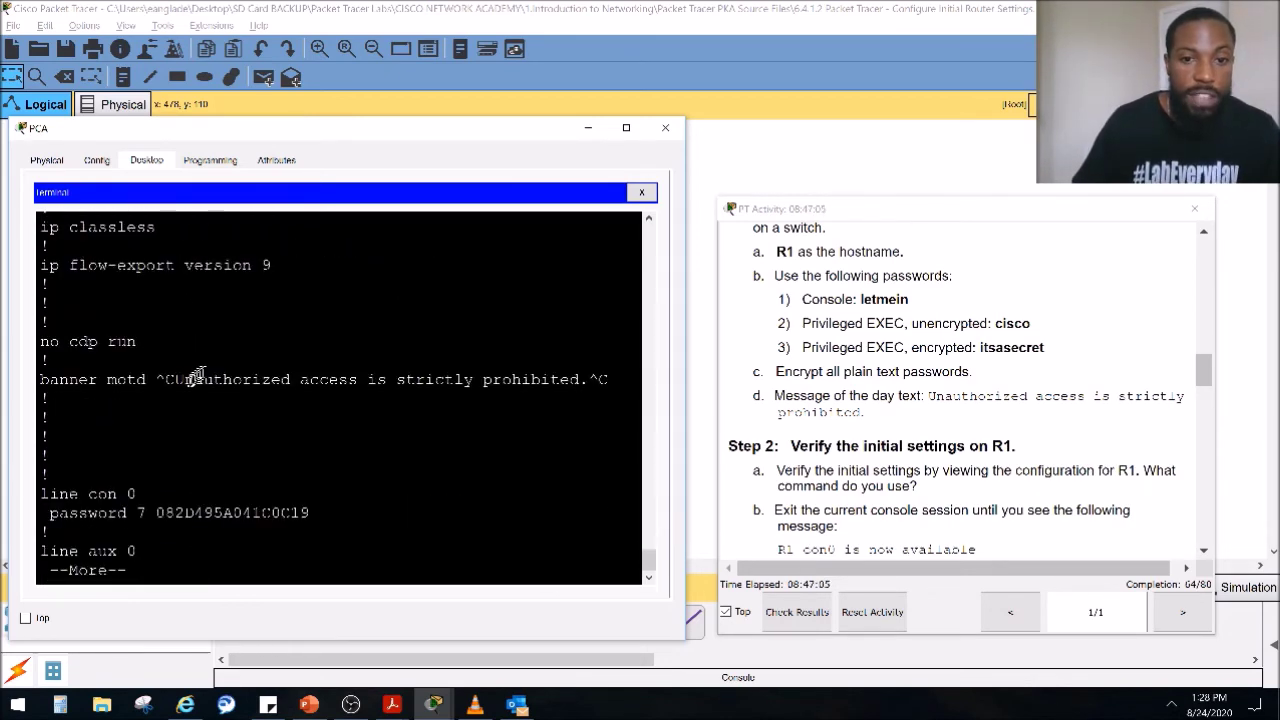
{"action": "mouse_move", "coordinate": [42, 380]}
{"action": "left_mouse_down"}
{"action": "mouse_move", "coordinate": [342, 380]}
{"action": "mouse_move", "coordinate": [52, 360]}
{"action": "left_mouse_up"}
{"action": "left_click_drag", "start_coordinate": [600, 376], "coordinate": [607, 380]}
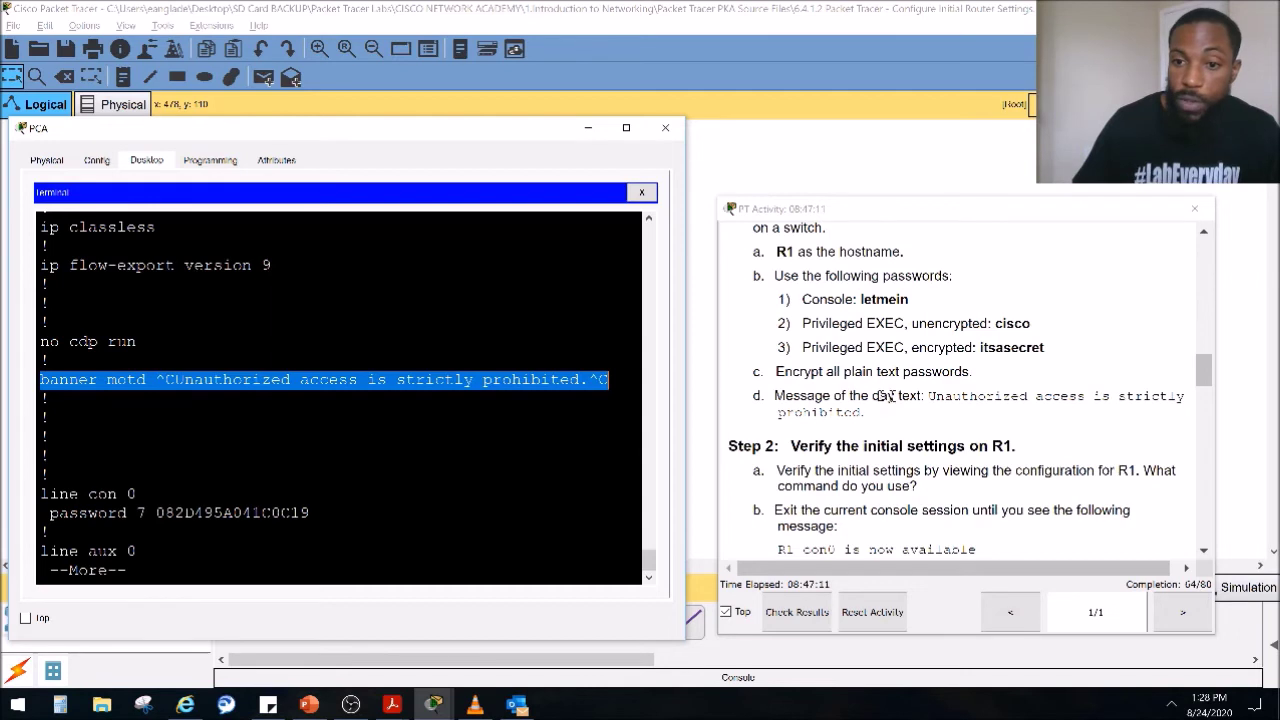
- Review the step 2b console-exit instruction, then quit the listing with q and type exit
{"action": "left_click_drag", "start_coordinate": [781, 510], "coordinate": [865, 535]}
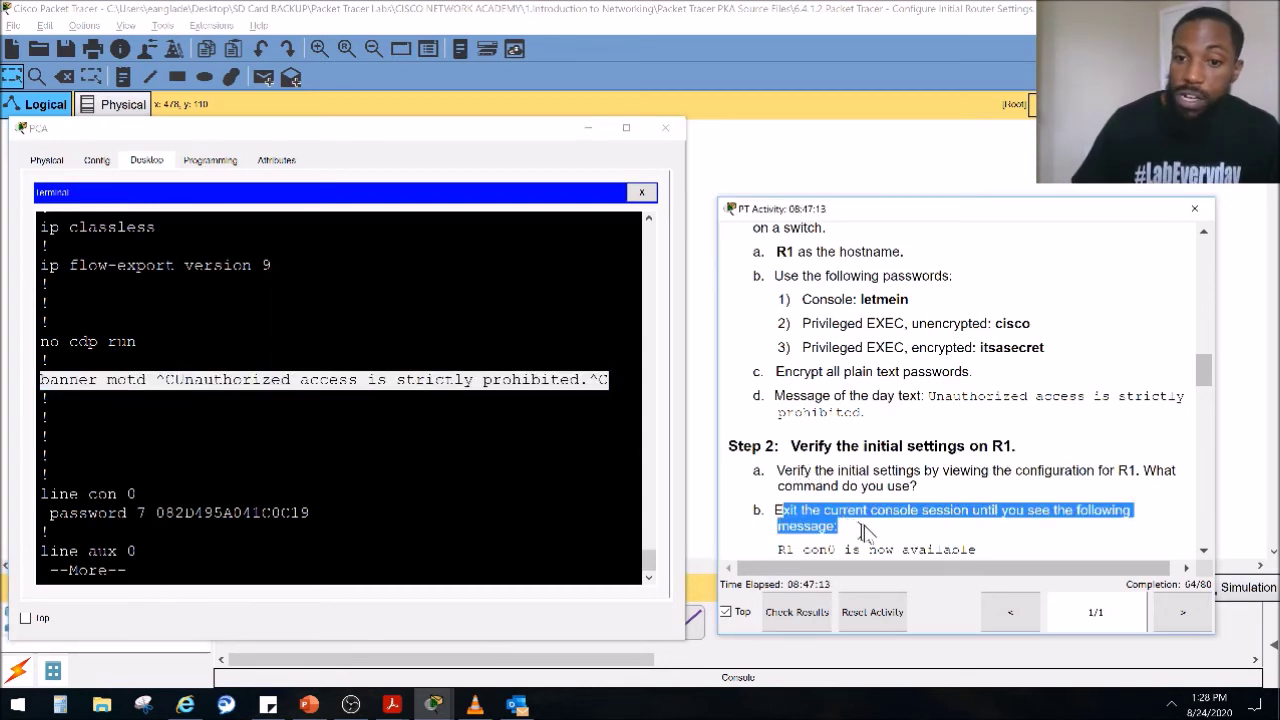
{"action": "scroll", "coordinate": [868, 537], "scroll_direction": "down", "scroll_amount": 1}
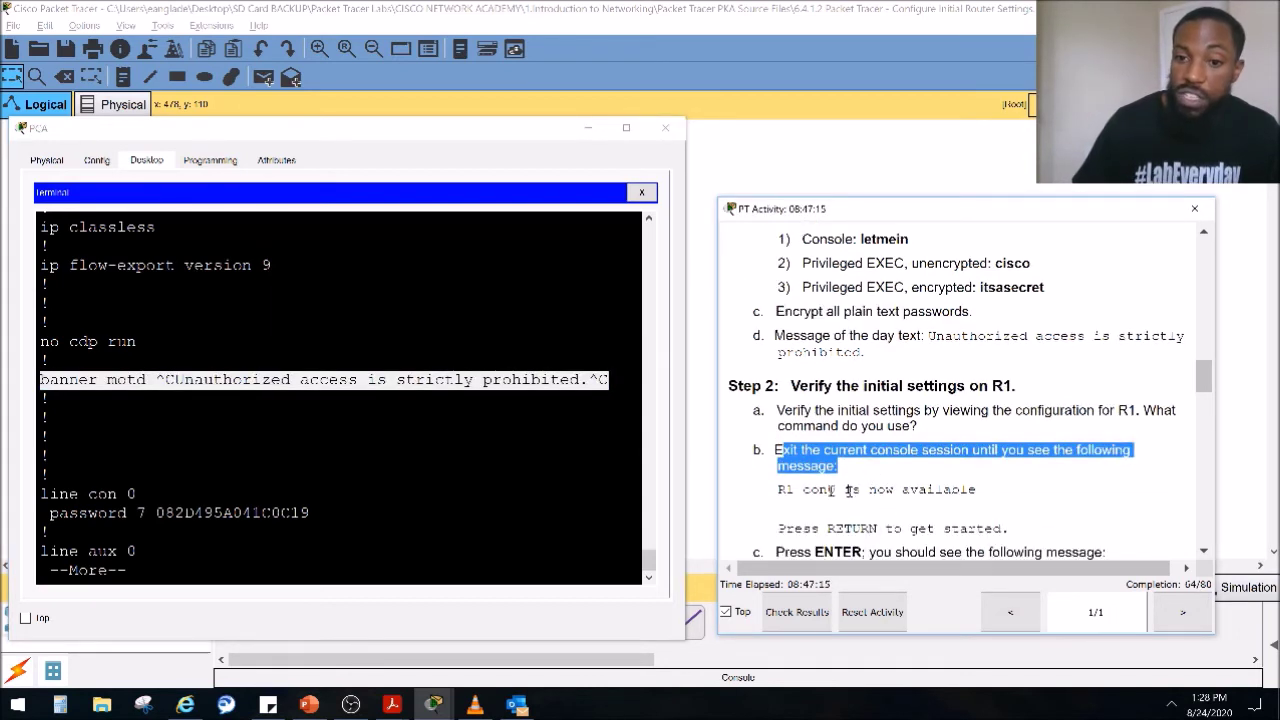
{"action": "left_click_drag", "start_coordinate": [777, 487], "coordinate": [938, 524]}
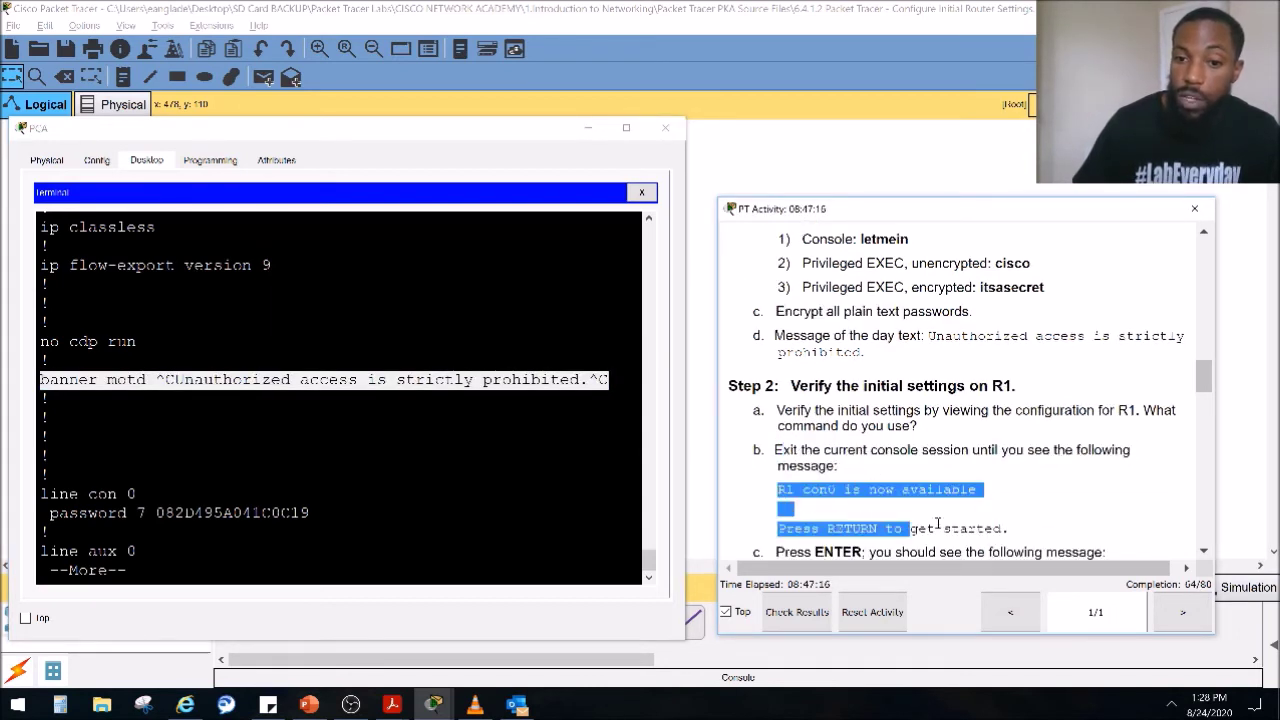
{"action": "left_click", "coordinate": [266, 482]}
{"action": "type", "text": "qe"}
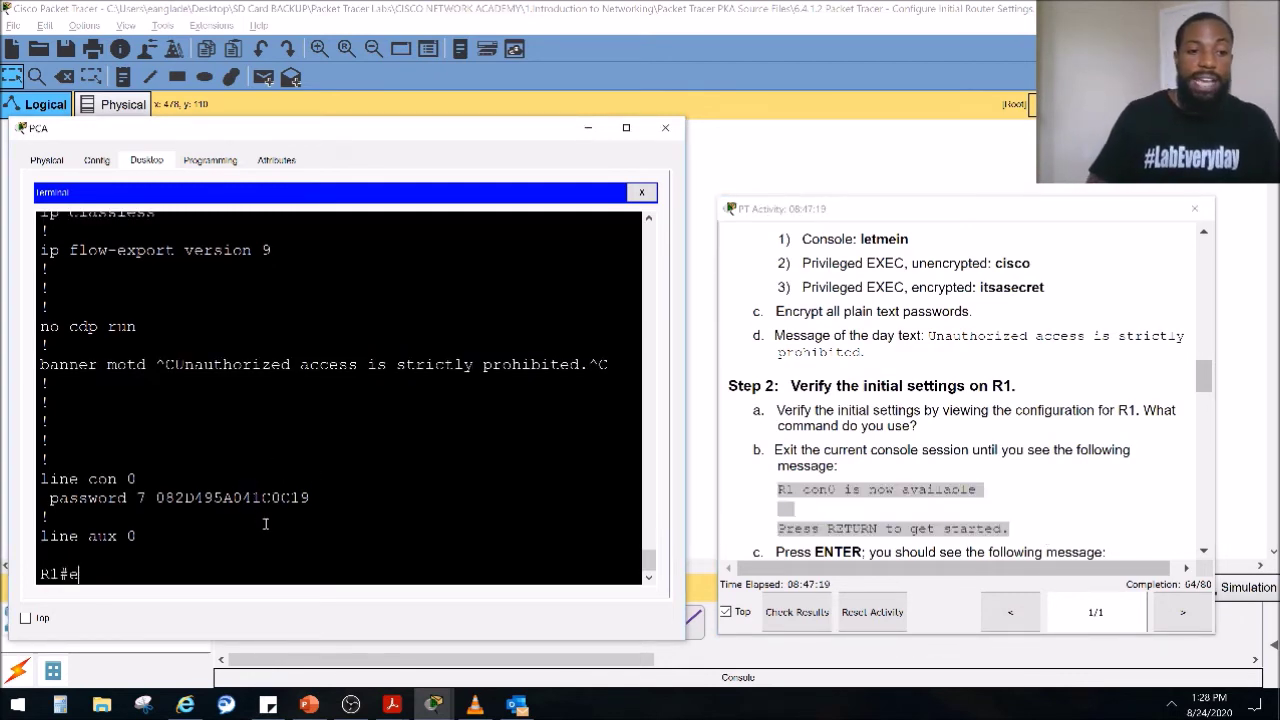
{"action": "type", "text": "xit"}
- End and restart the R1 console session, showing the MOTD banner before R1>
{"action": "key", "text": "Return"}
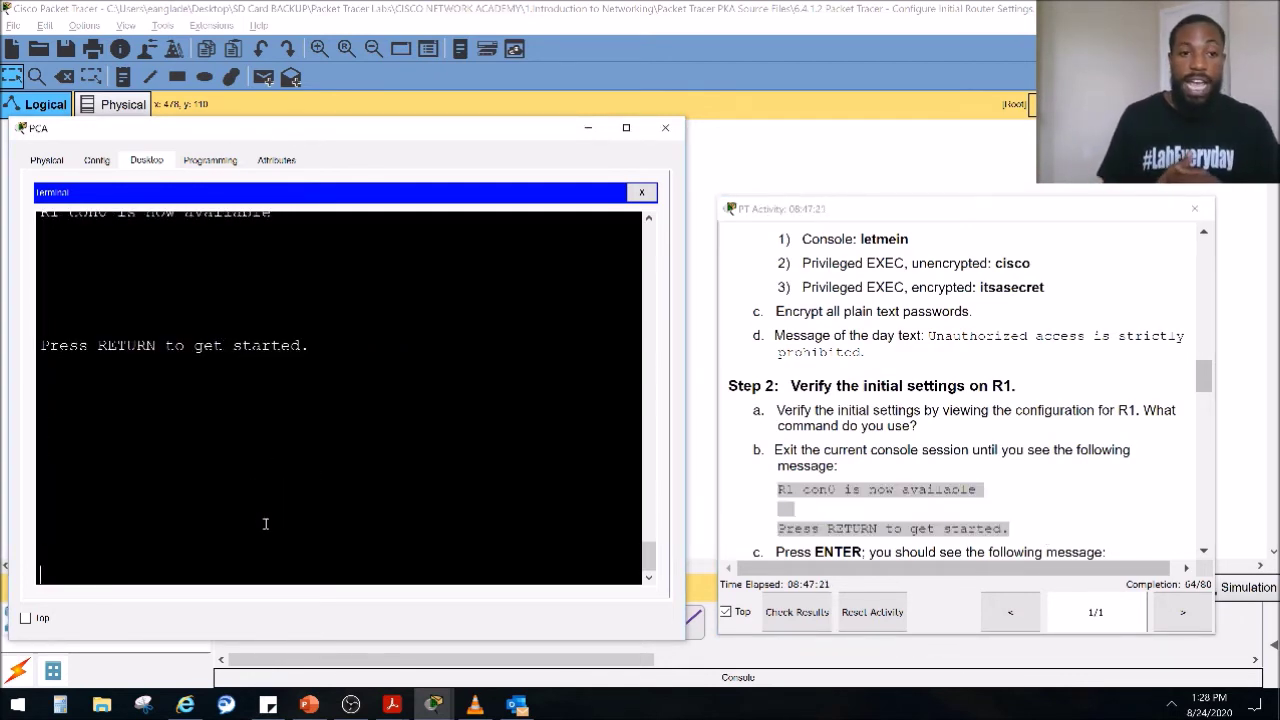
{"action": "key", "text": "Return"}
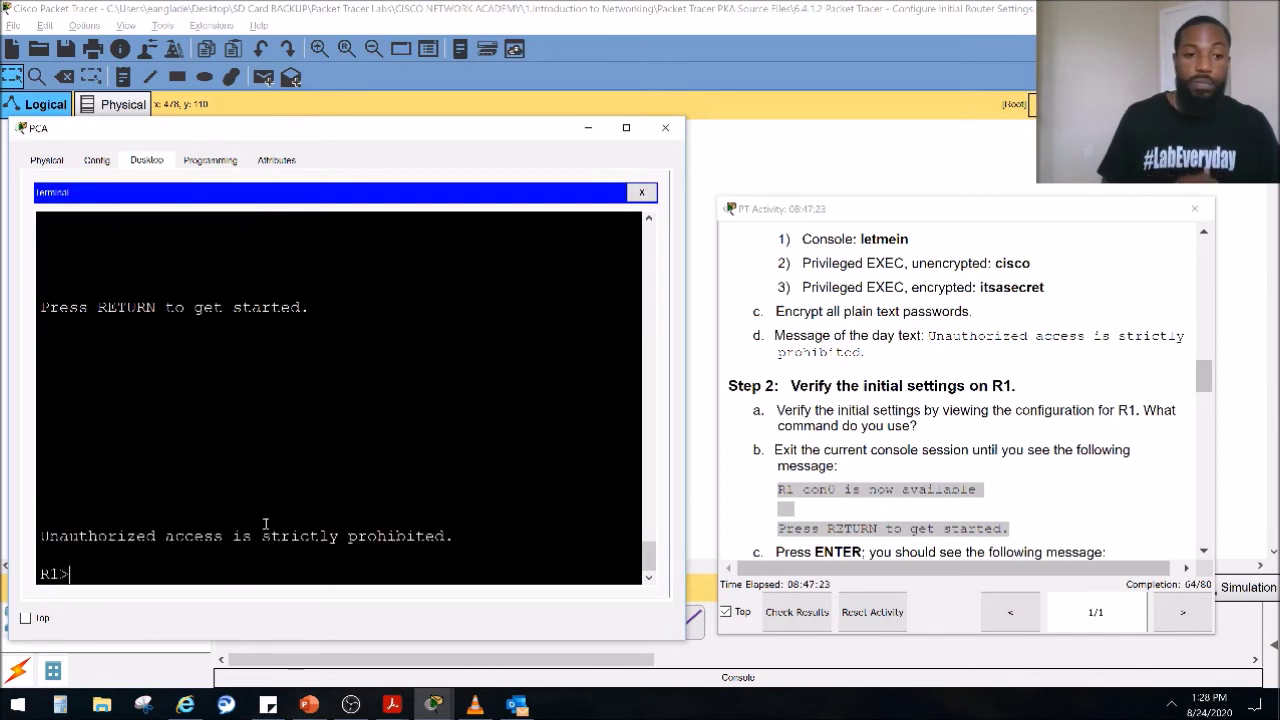
{"action": "type", "text": "exit"}
{"action": "key", "text": "Return"}
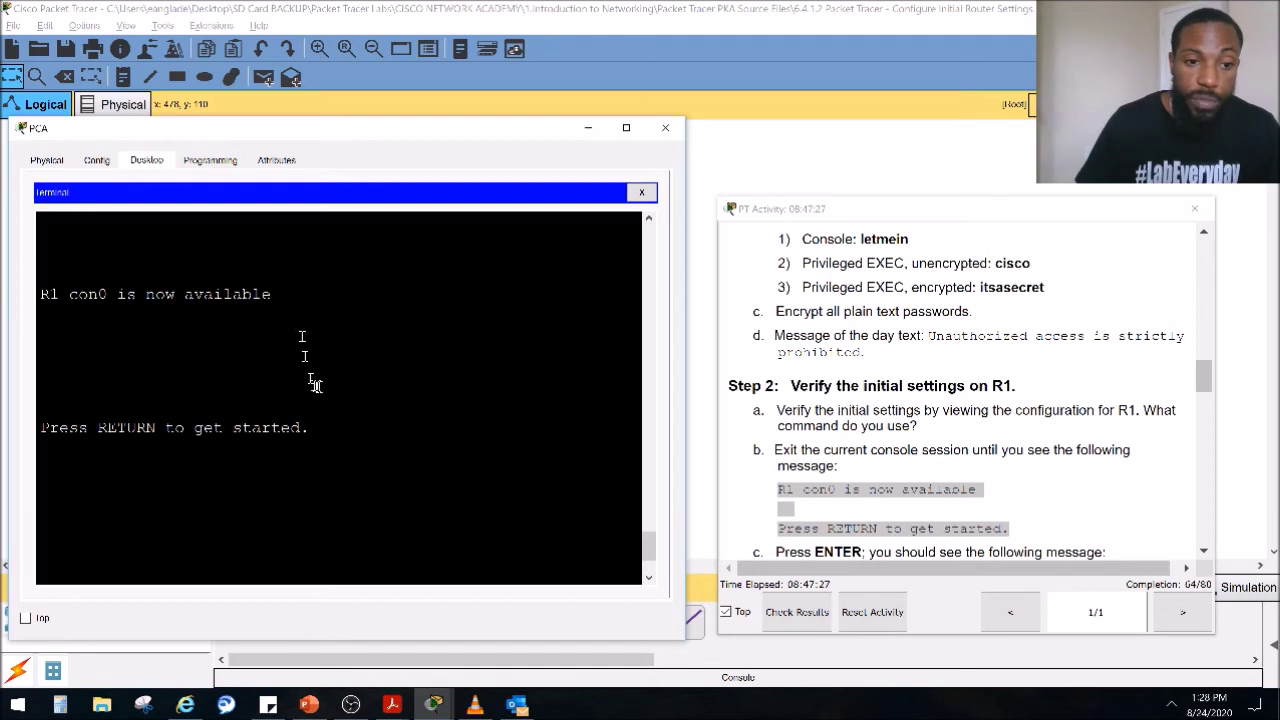
{"action": "left_click_drag", "start_coordinate": [340, 428], "coordinate": [18, 420]}
{"action": "key", "text": "Return"}
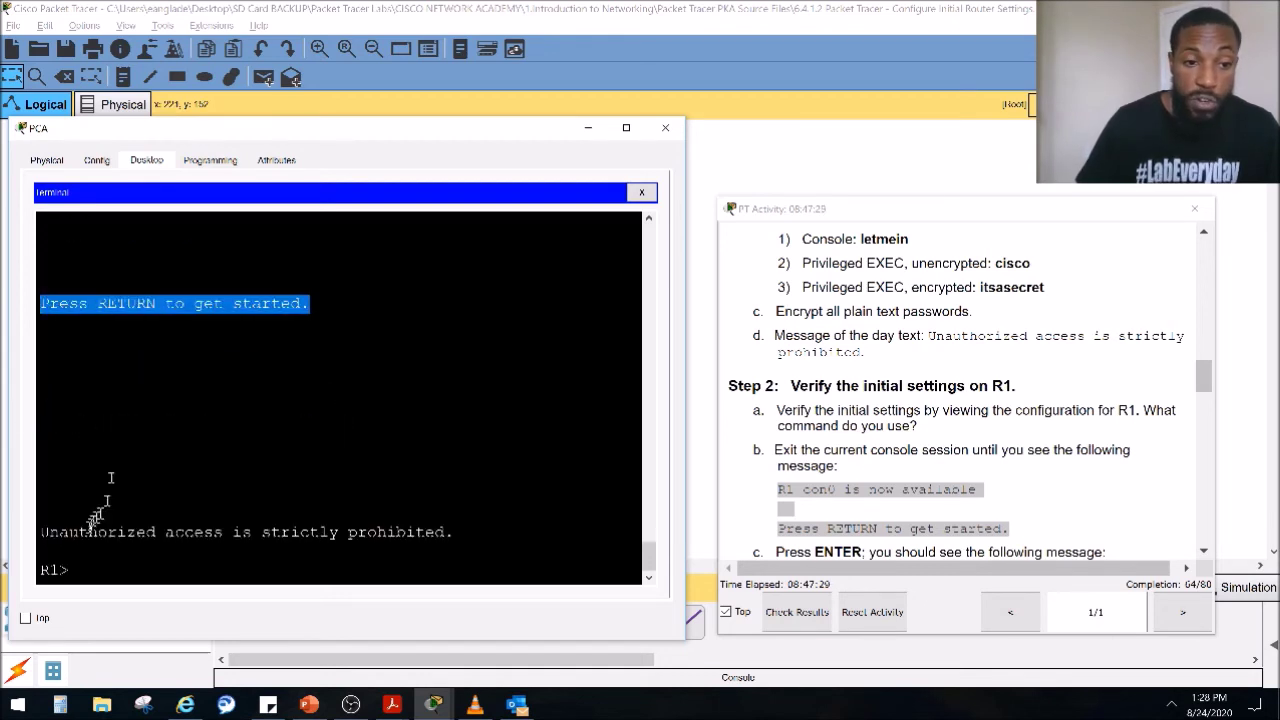
{"action": "left_click_drag", "start_coordinate": [46, 532], "coordinate": [436, 549]}
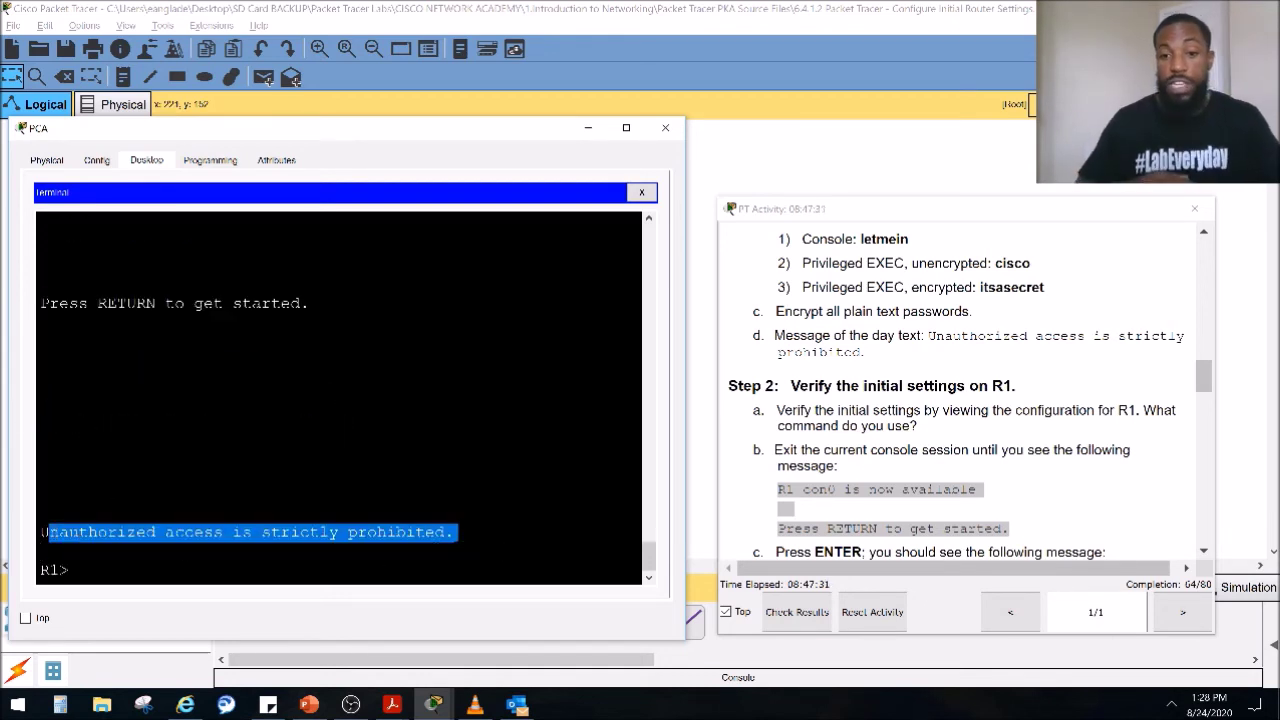
- Compare the R1> output with the activity's expected User Access Verification and banner questions
{"action": "left_click", "coordinate": [935, 494]}
{"action": "scroll", "coordinate": [935, 494], "scroll_direction": "down", "scroll_amount": 1}
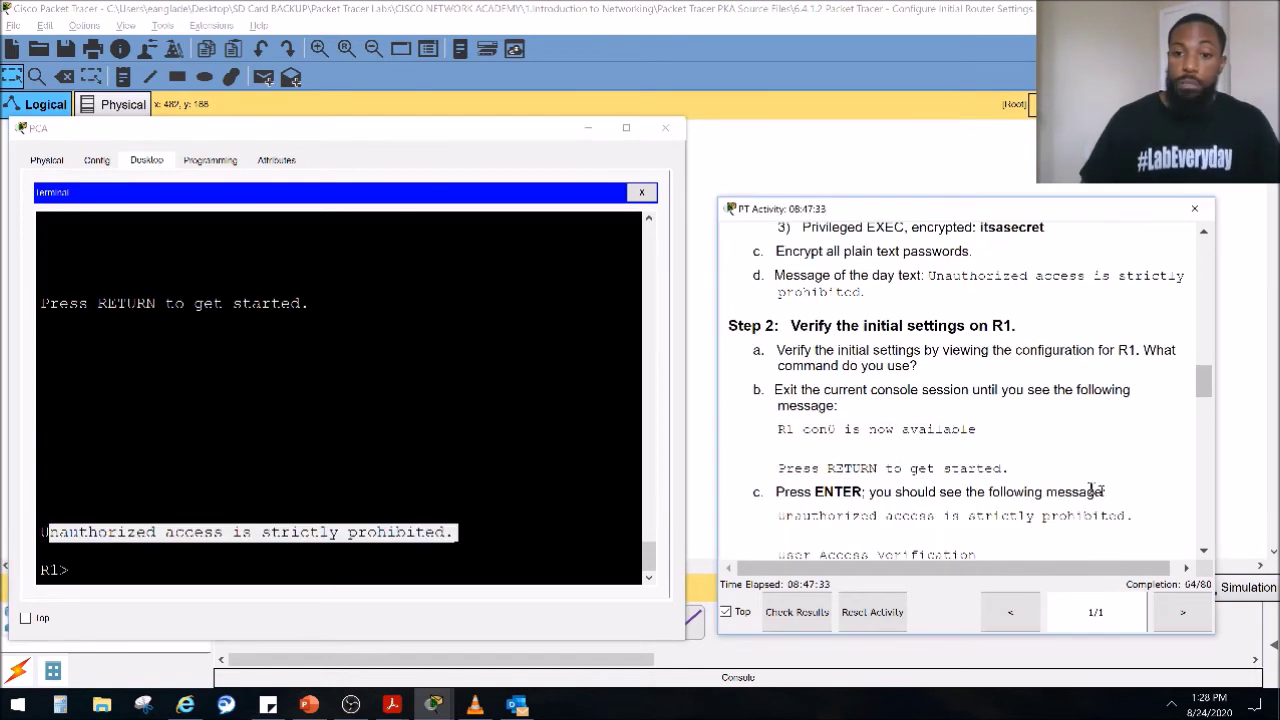
{"action": "scroll", "coordinate": [955, 492], "scroll_direction": "down", "scroll_amount": 1}
{"action": "left_click", "coordinate": [366, 506]}
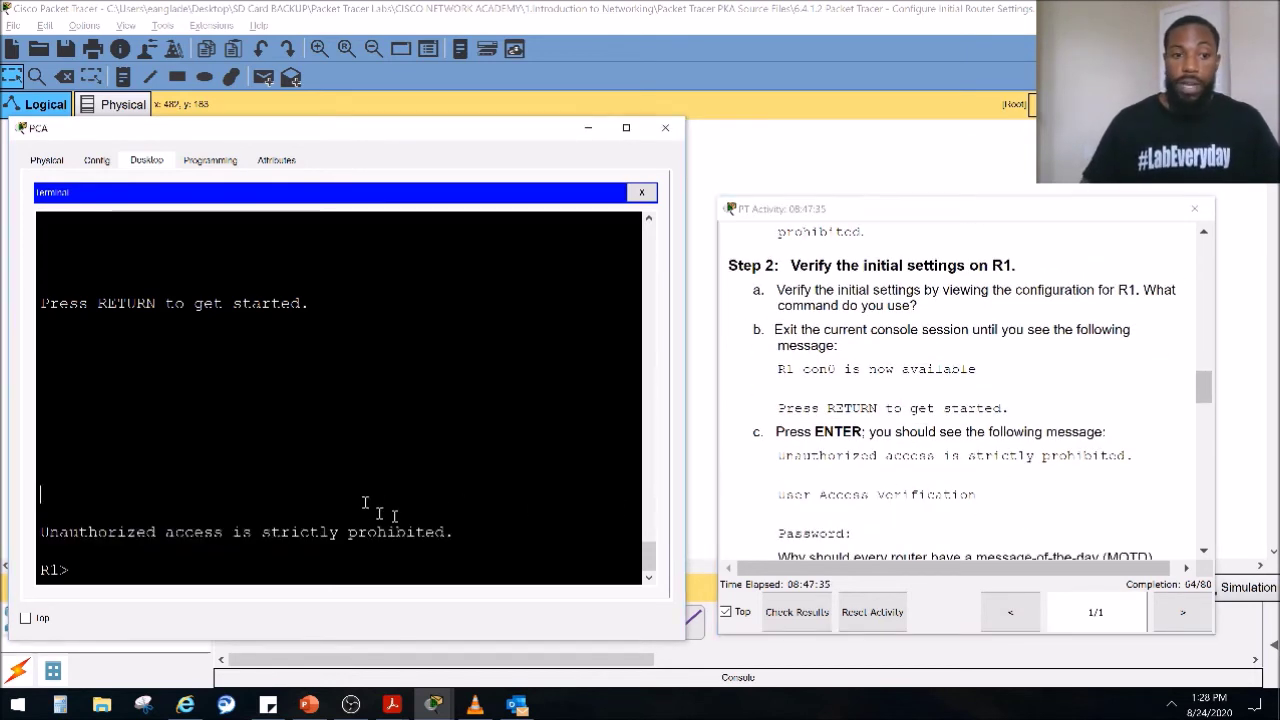
{"action": "key", "text": "Return"}
{"action": "left_click_drag", "start_coordinate": [778, 494], "coordinate": [858, 540]}
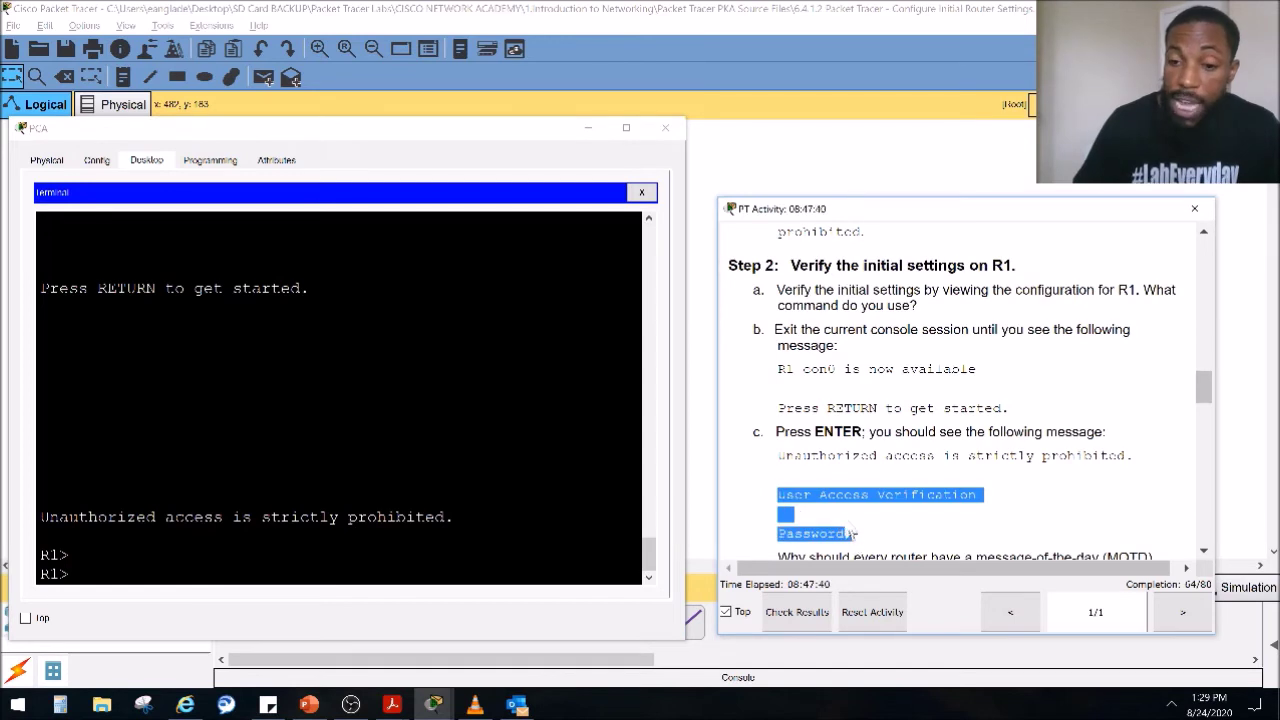
{"action": "scroll", "coordinate": [852, 530], "scroll_direction": "down", "scroll_amount": 1}
{"action": "scroll", "coordinate": [845, 500], "scroll_direction": "down", "scroll_amount": 1}
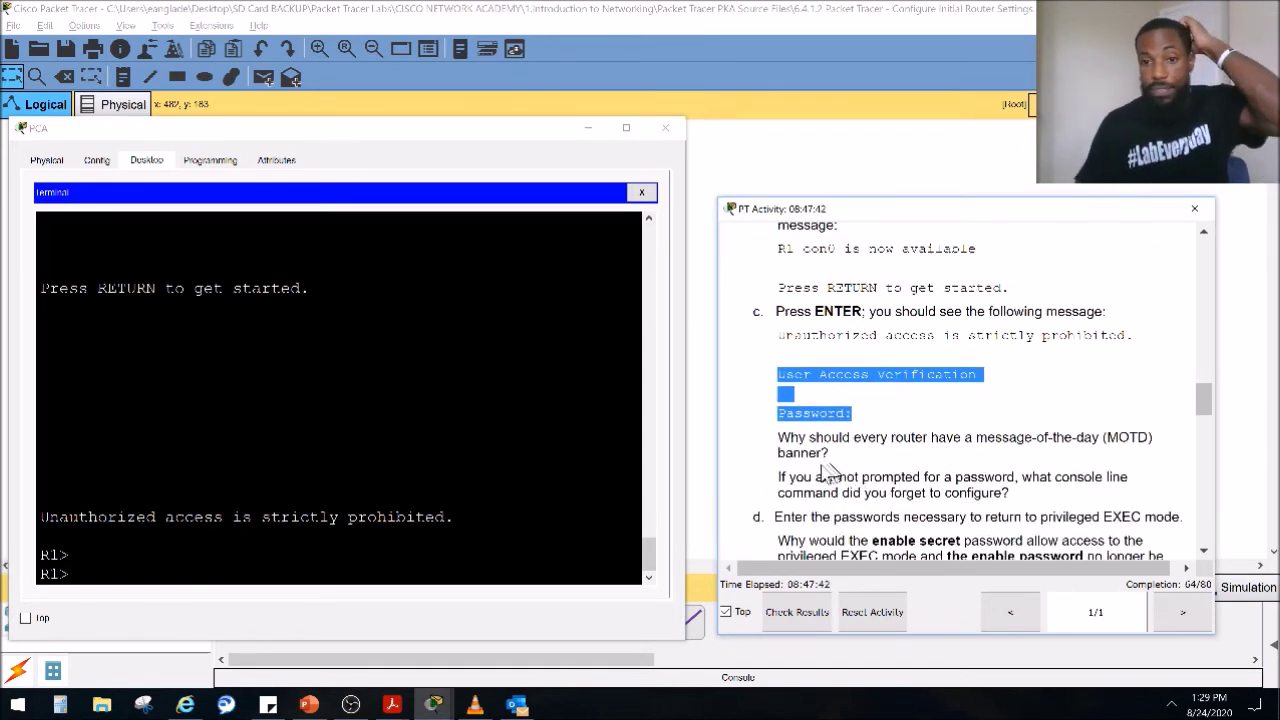
{"action": "left_click_drag", "start_coordinate": [779, 438], "coordinate": [829, 454]}
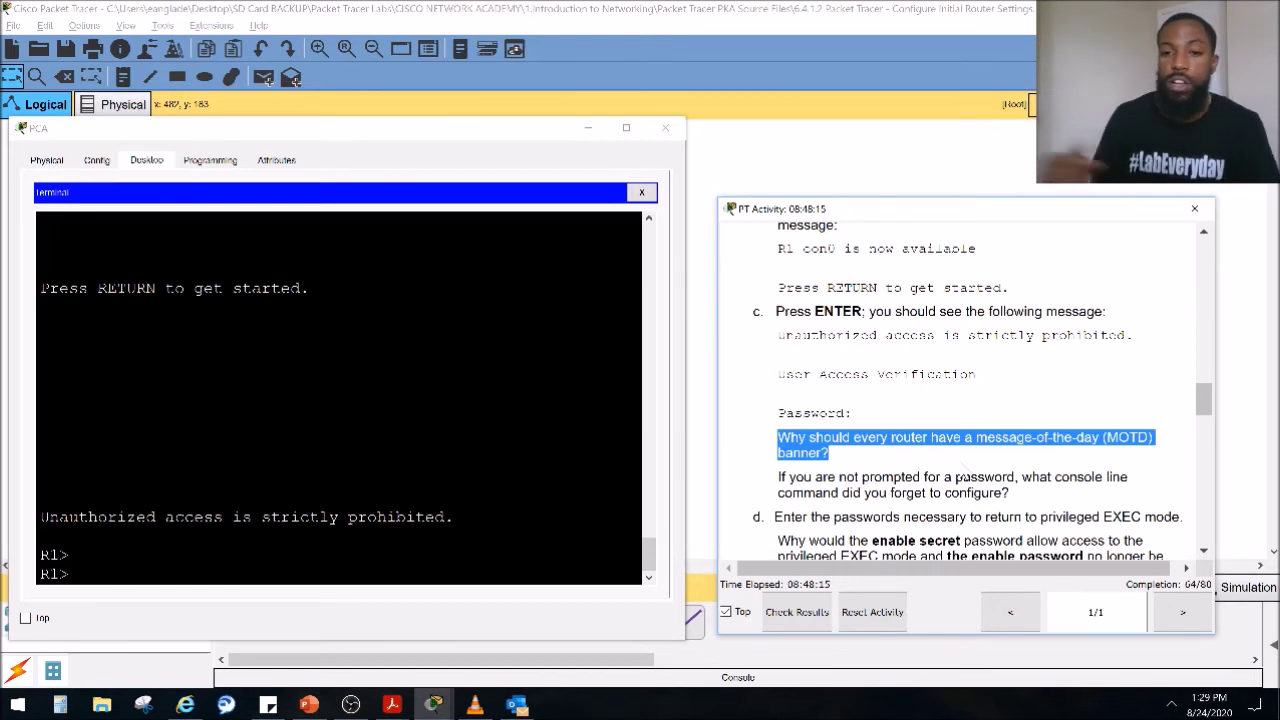
{"action": "left_click_drag", "start_coordinate": [890, 492], "coordinate": [1018, 492]}
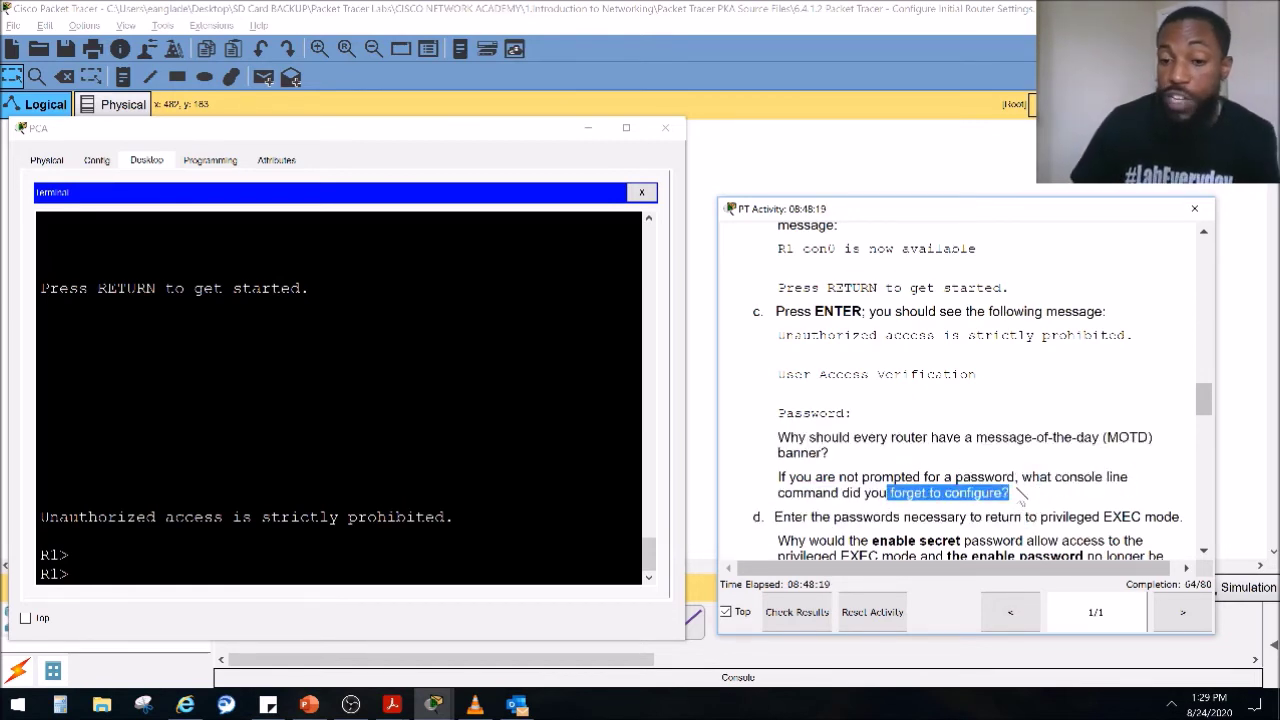
{"action": "left_click", "coordinate": [970, 472]}
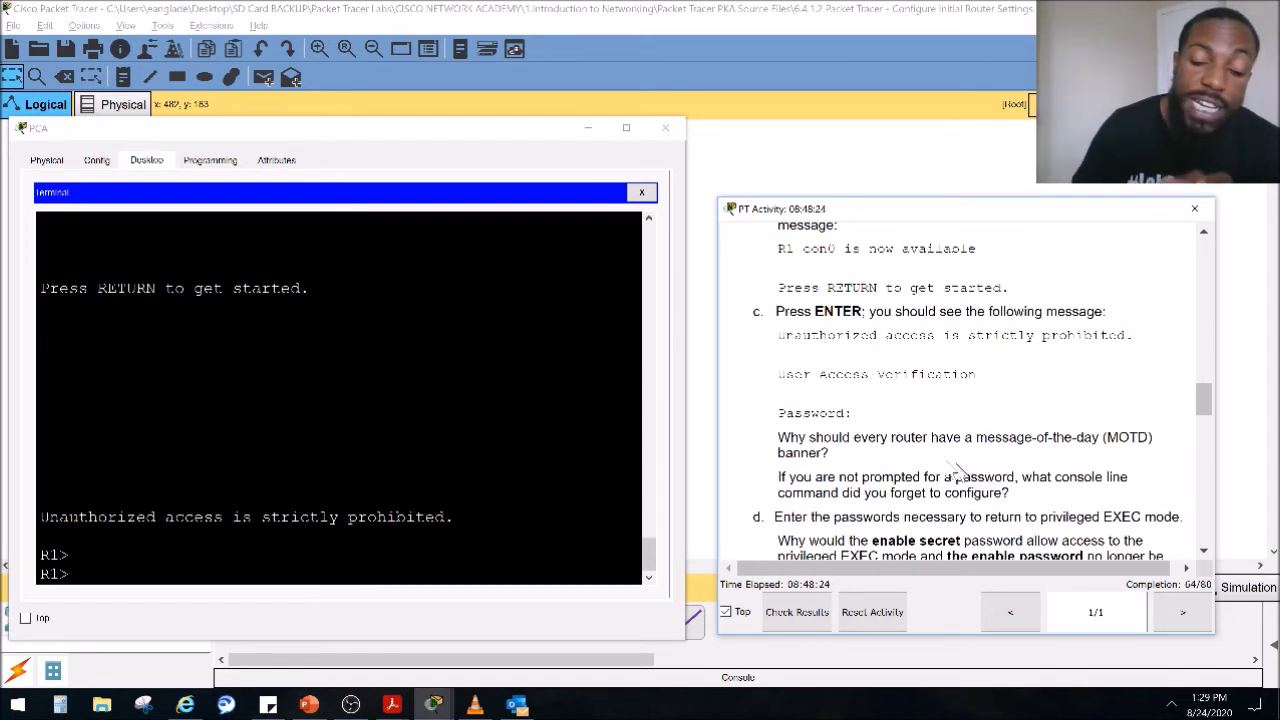
{"action": "left_click", "coordinate": [500, 412]}
- Run enable and answer the password prompts, reaching R1# on the second attempt
{"action": "key", "text": "Return"}
{"action": "key", "text": "Return"}
{"action": "key", "text": "Return"}
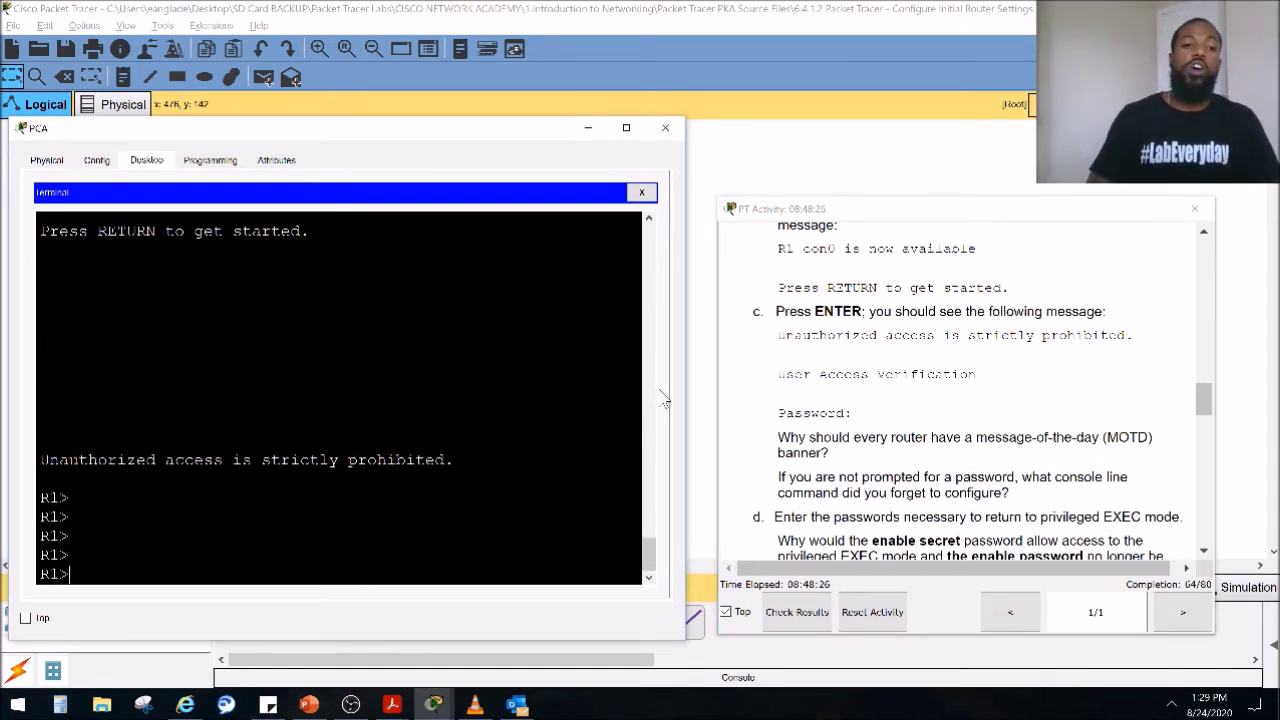
{"action": "type", "text": "ena"}
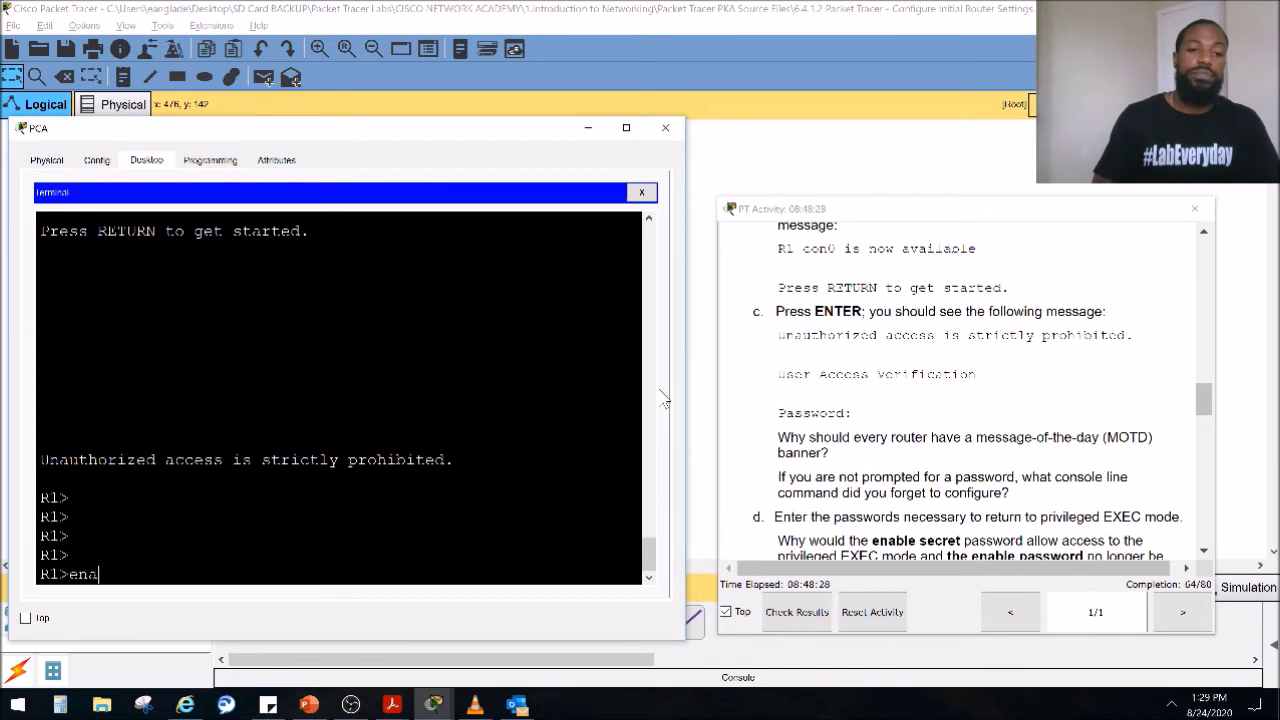
{"action": "key", "text": "Tab"}
{"action": "key", "text": "Return"}
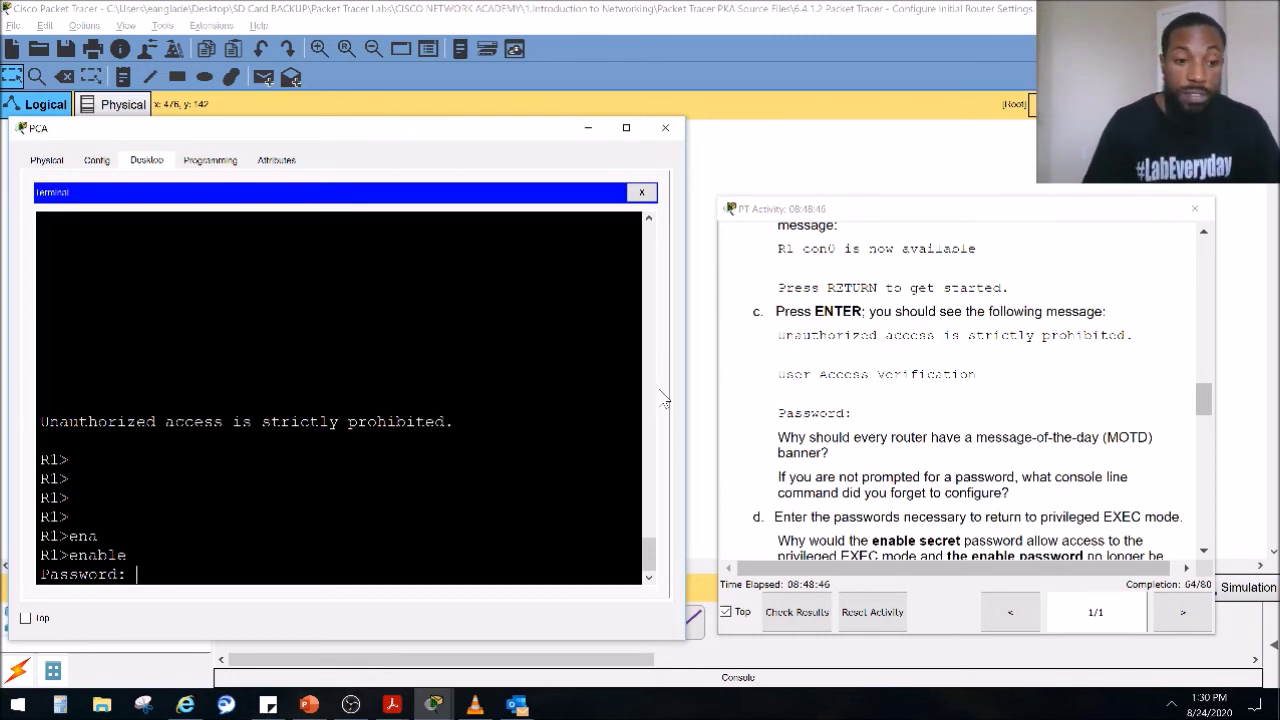
{"action": "key", "text": "Return"}
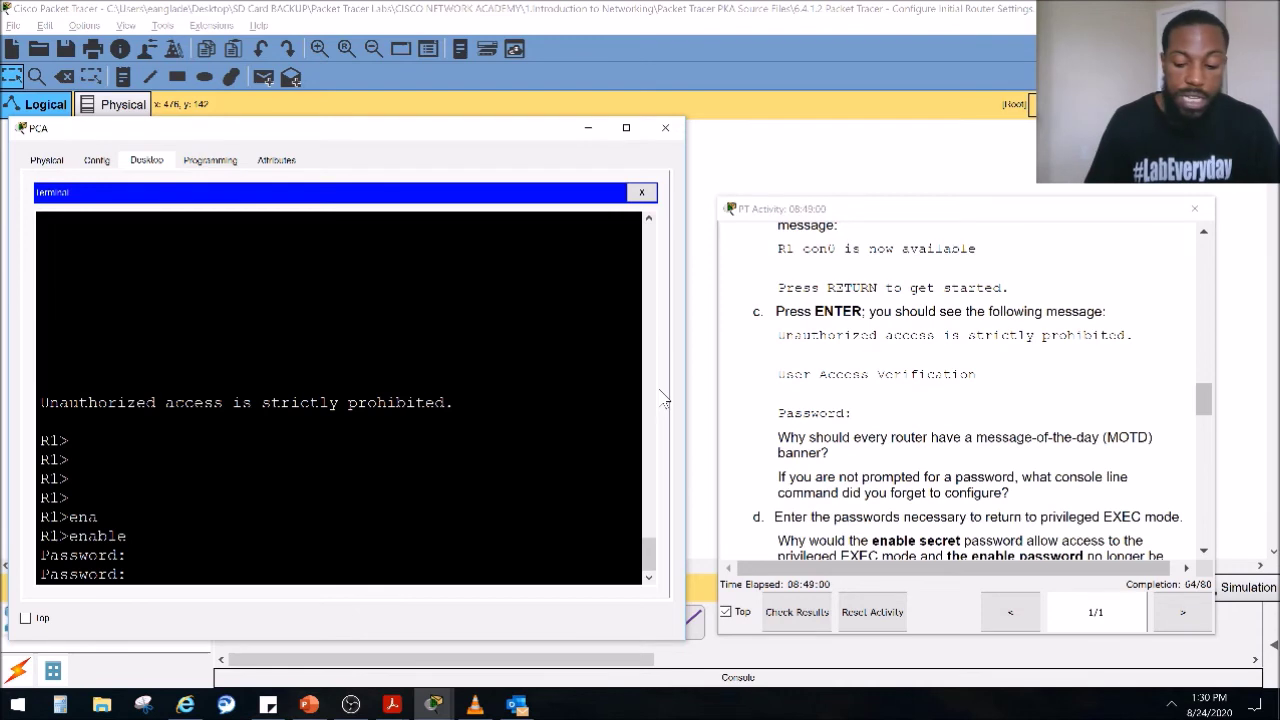
{"action": "key", "text": "Return"}
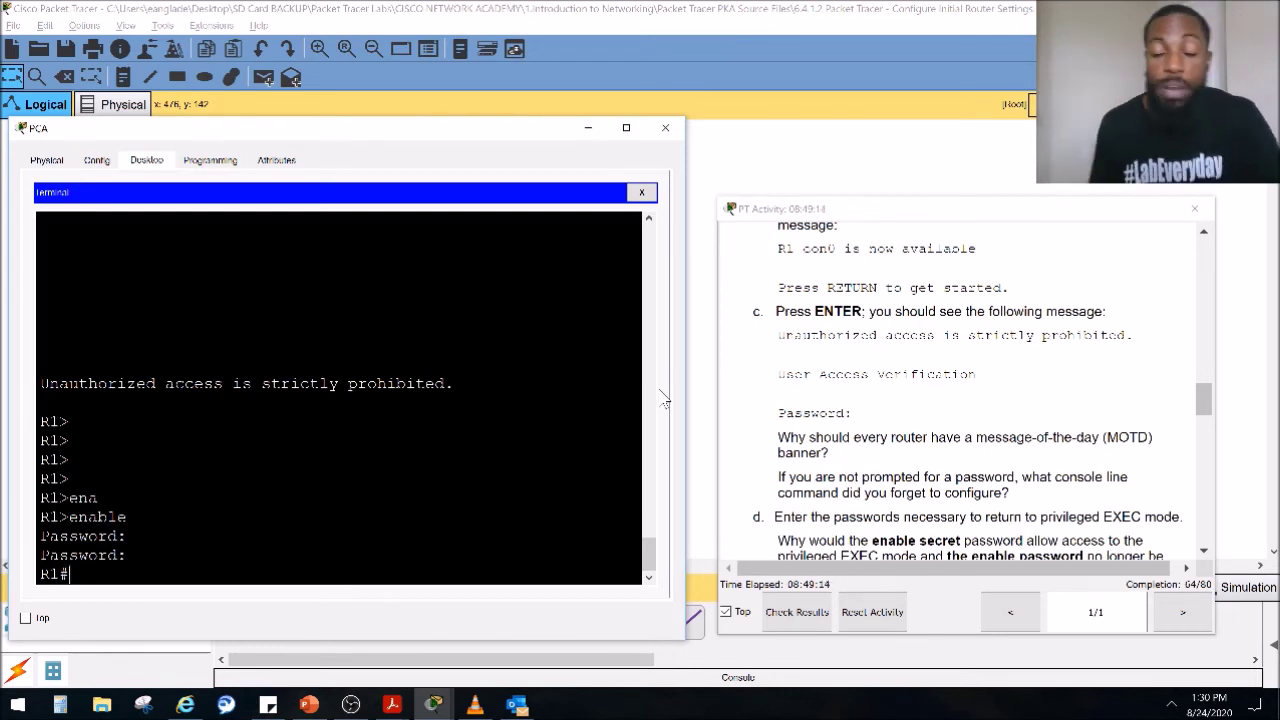
- Read the step d instruction and refocus the R1 terminal
{"action": "left_click_drag", "start_coordinate": [862, 517], "coordinate": [1168, 518]}
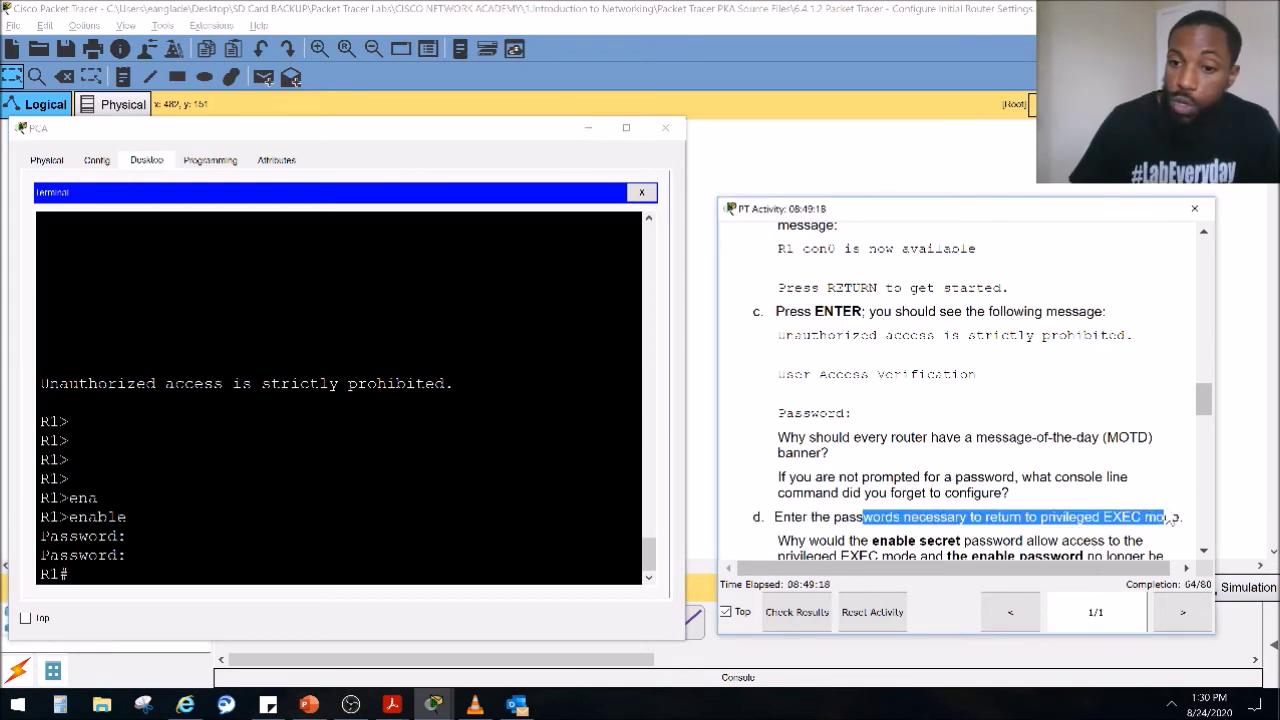
{"action": "scroll", "coordinate": [906, 437], "scroll_direction": "down", "scroll_amount": 1}
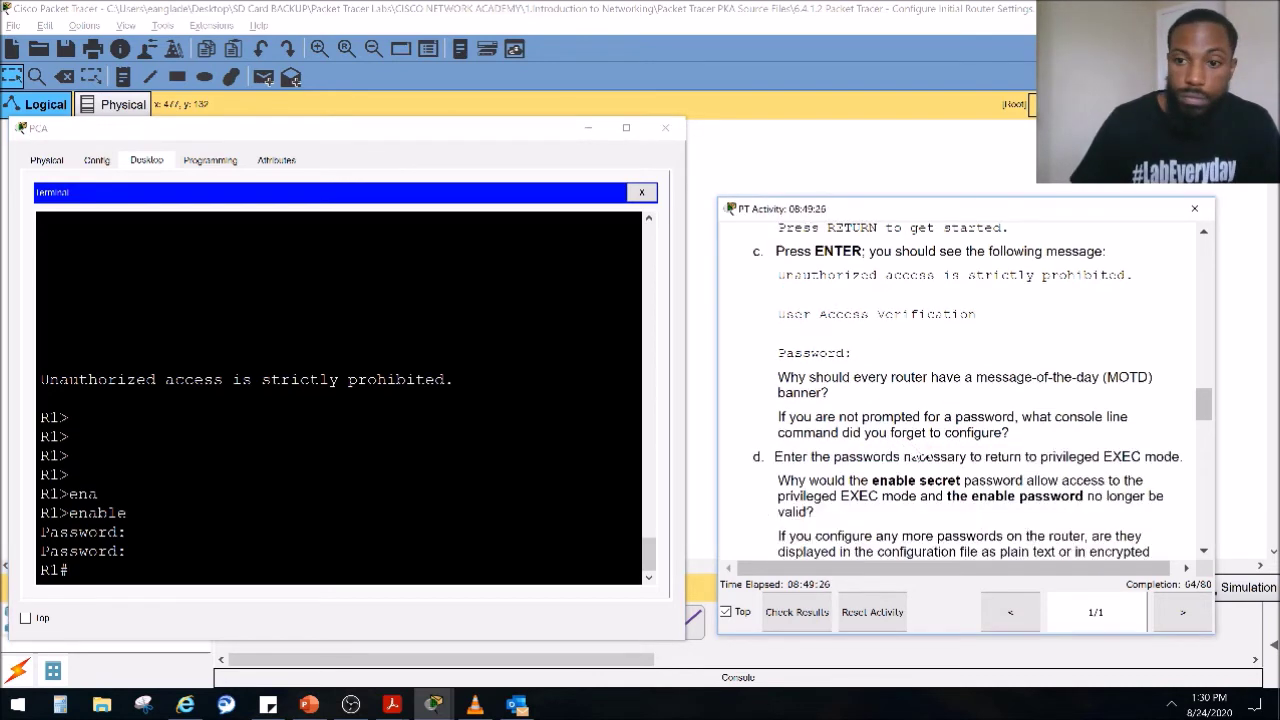
{"action": "left_click", "coordinate": [130, 470]}
{"action": "left_click_drag", "start_coordinate": [88, 476], "coordinate": [50, 476]}
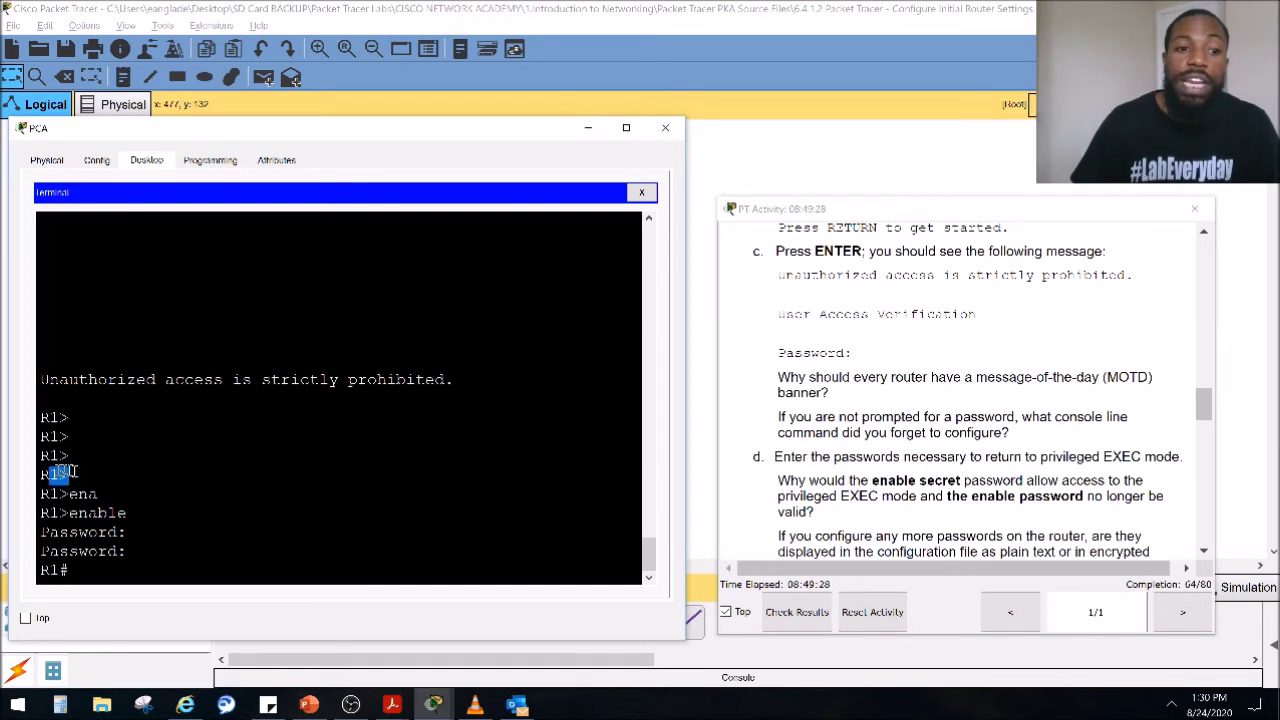
{"action": "left_click", "coordinate": [180, 478]}
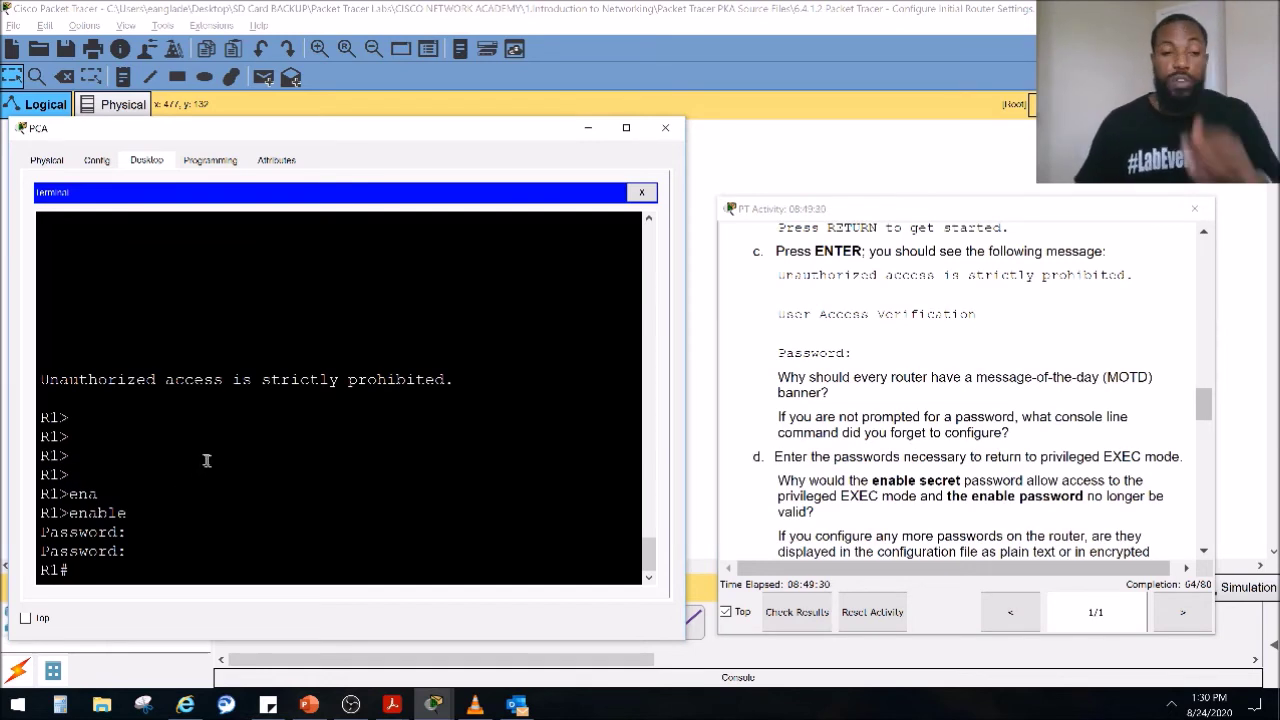
- Require login on console line 0 via configure terminal and line console 0
{"action": "type", "text": "conf"}
{"action": "key", "text": "Tab"}
{"action": "type", "text": "te"}
{"action": "key", "text": "Tab"}
{"action": "key", "text": "Return"}
{"action": "type", "text": "line"}
{"action": "key", "text": "Tab"}
{"action": "type", "text": "con"}
{"action": "key", "text": "Tab"}
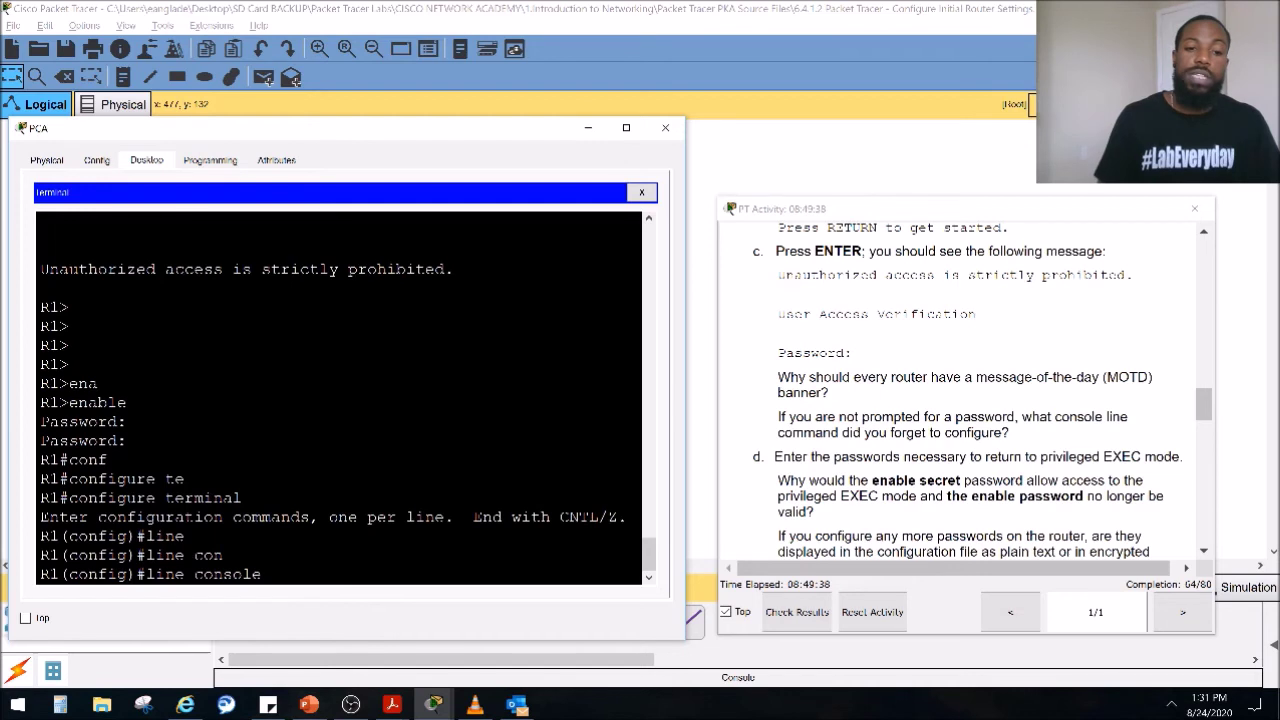
{"action": "type", "text": "0"}
{"action": "key", "text": "Return"}
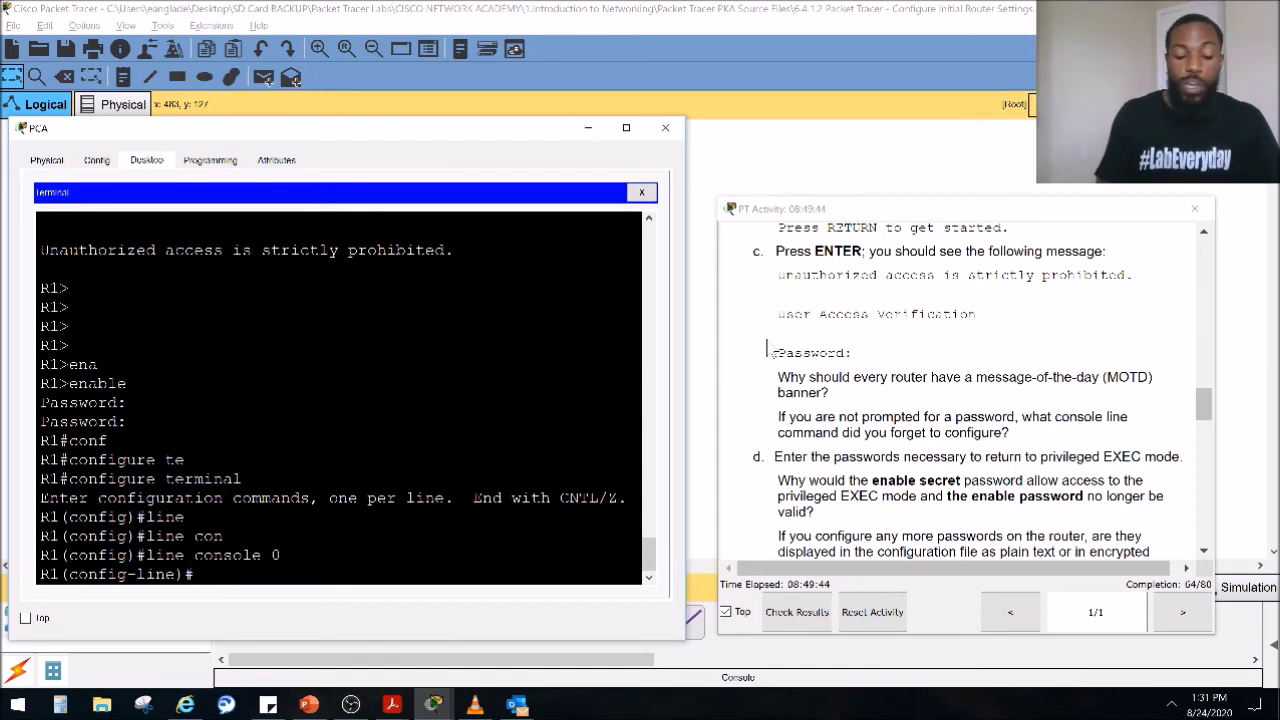
{"action": "type", "text": "login"}
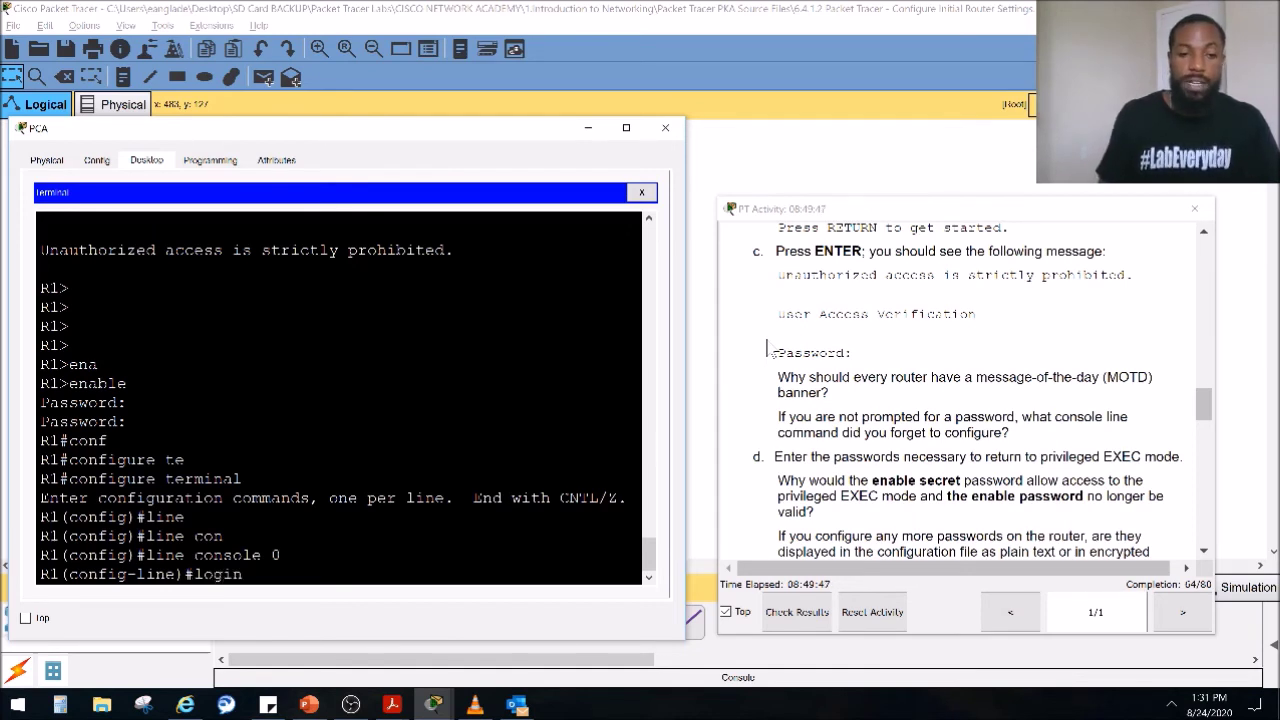
{"action": "key", "text": "Return"}
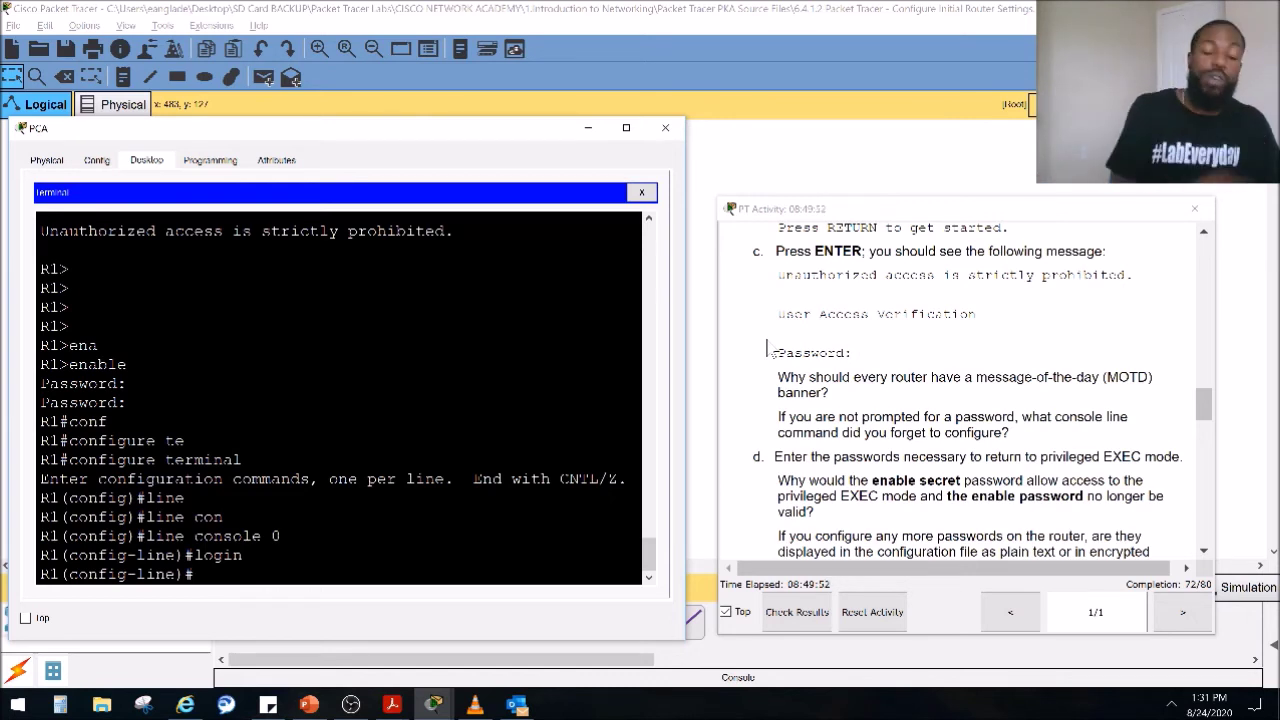
- Leave configuration mode and end the console session with exit
{"action": "key", "text": "ctrl+z"}
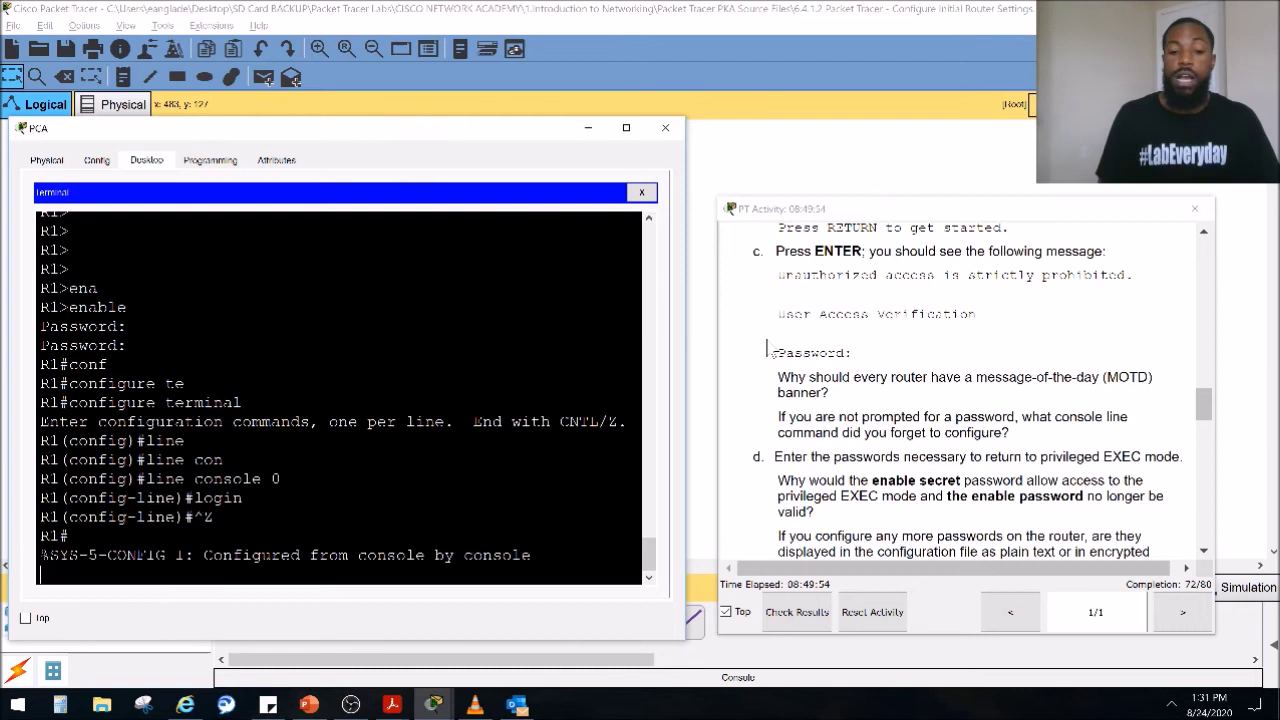
{"action": "key", "text": "Return"}
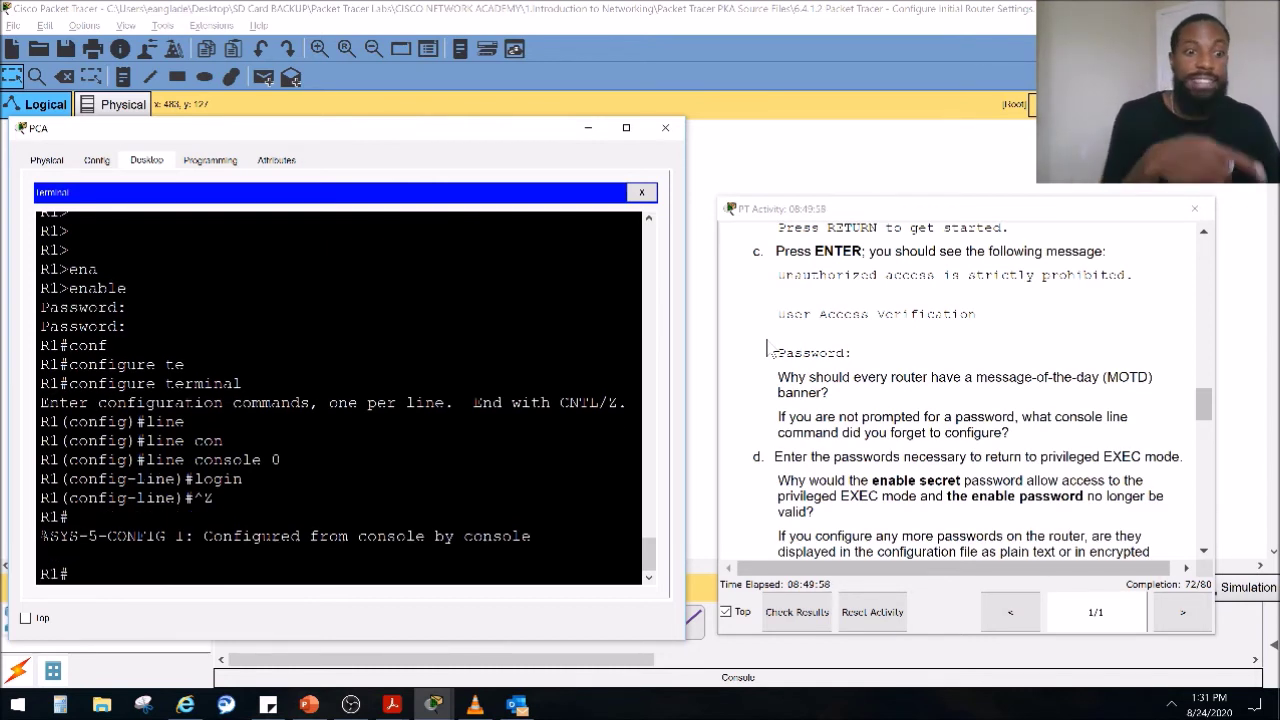
{"action": "type", "text": "exit"}
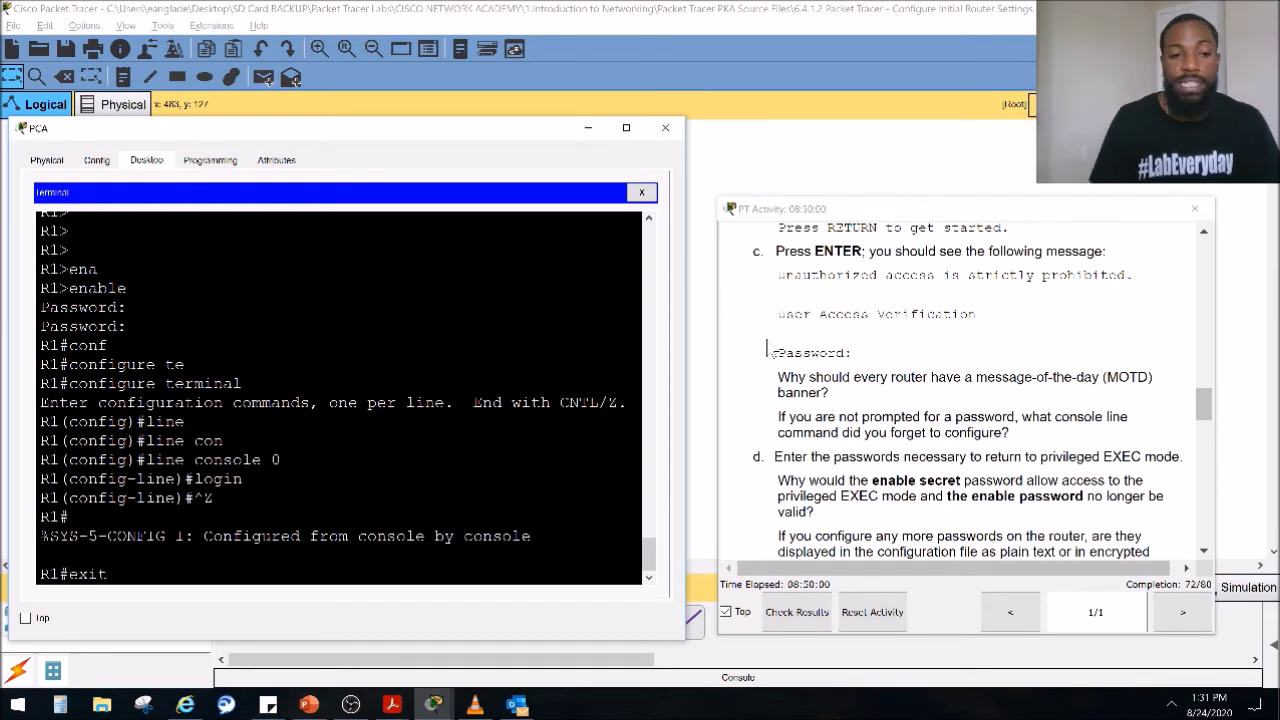
{"action": "key", "text": "Return"}
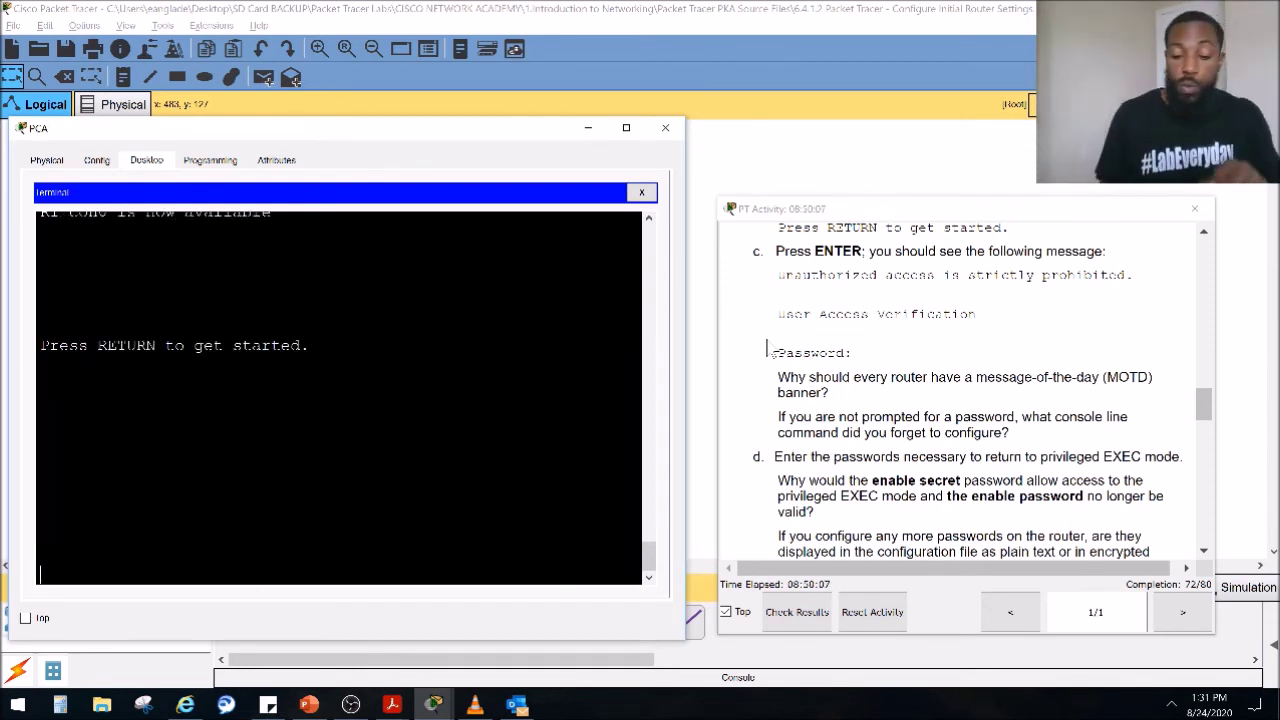
- Restart the console session and look up the console password in the activity instructions
{"action": "scroll", "coordinate": [877, 234], "scroll_direction": "up", "scroll_amount": 2}
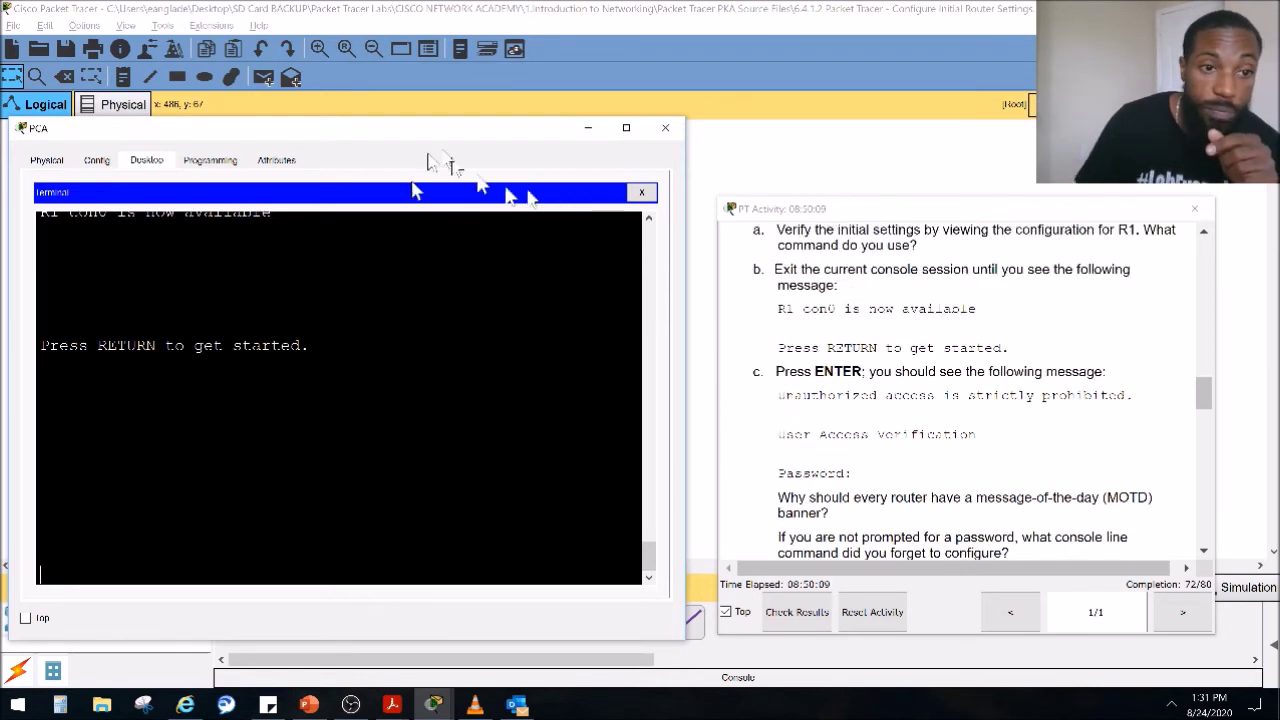
{"action": "scroll", "coordinate": [281, 334], "scroll_direction": "up", "scroll_amount": 1}
{"action": "scroll", "coordinate": [230, 320], "scroll_direction": "down", "scroll_amount": 1}
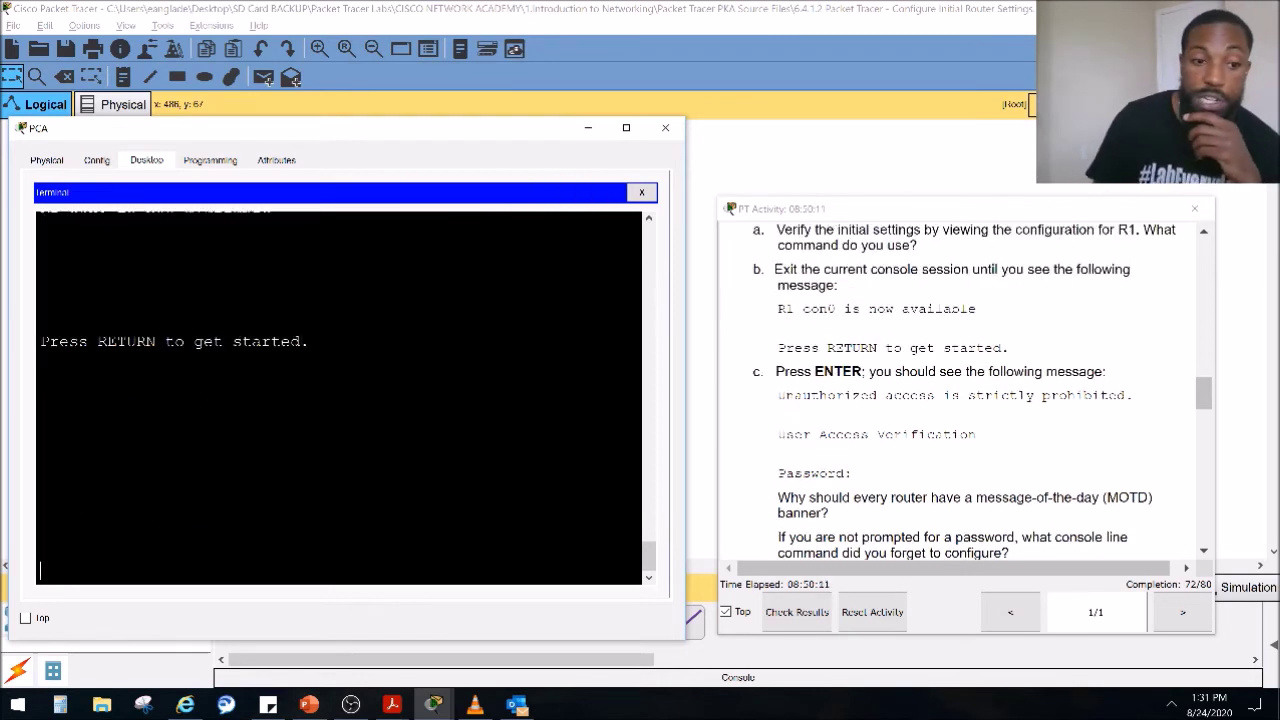
{"action": "key", "text": "Return"}
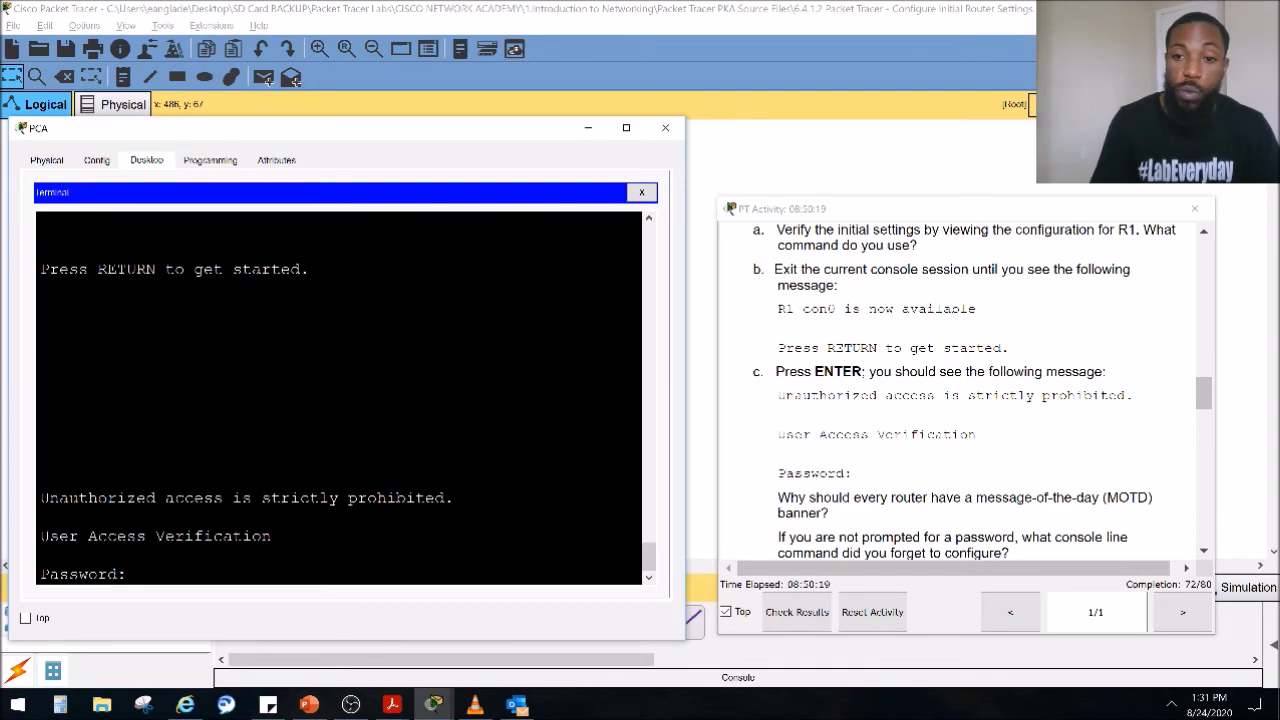
{"action": "scroll", "coordinate": [925, 423], "scroll_direction": "up", "scroll_amount": 3}
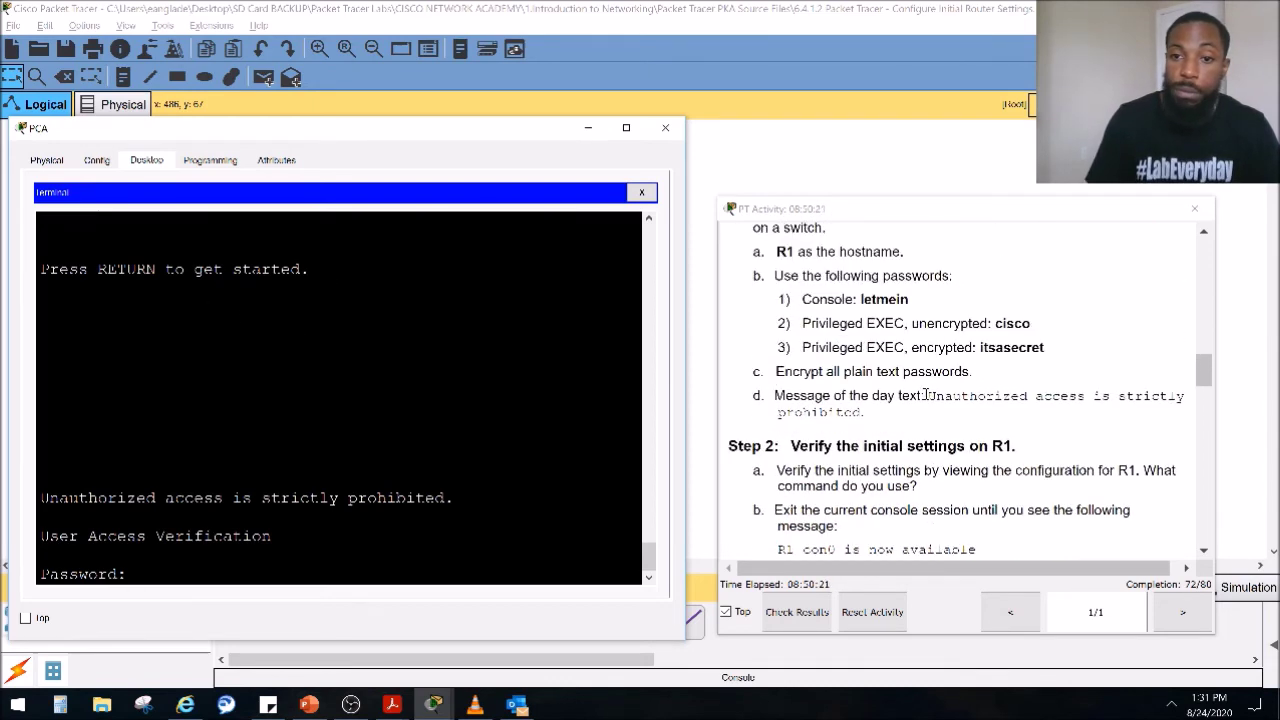
{"action": "scroll", "coordinate": [925, 395], "scroll_direction": "up", "scroll_amount": 1}
{"action": "left_click", "coordinate": [890, 360]}
{"action": "double_click", "coordinate": [890, 360]}
{"action": "left_click", "coordinate": [400, 478]}
{"action": "left_click", "coordinate": [1006, 409]}
{"action": "triple_click", "coordinate": [1010, 408]}
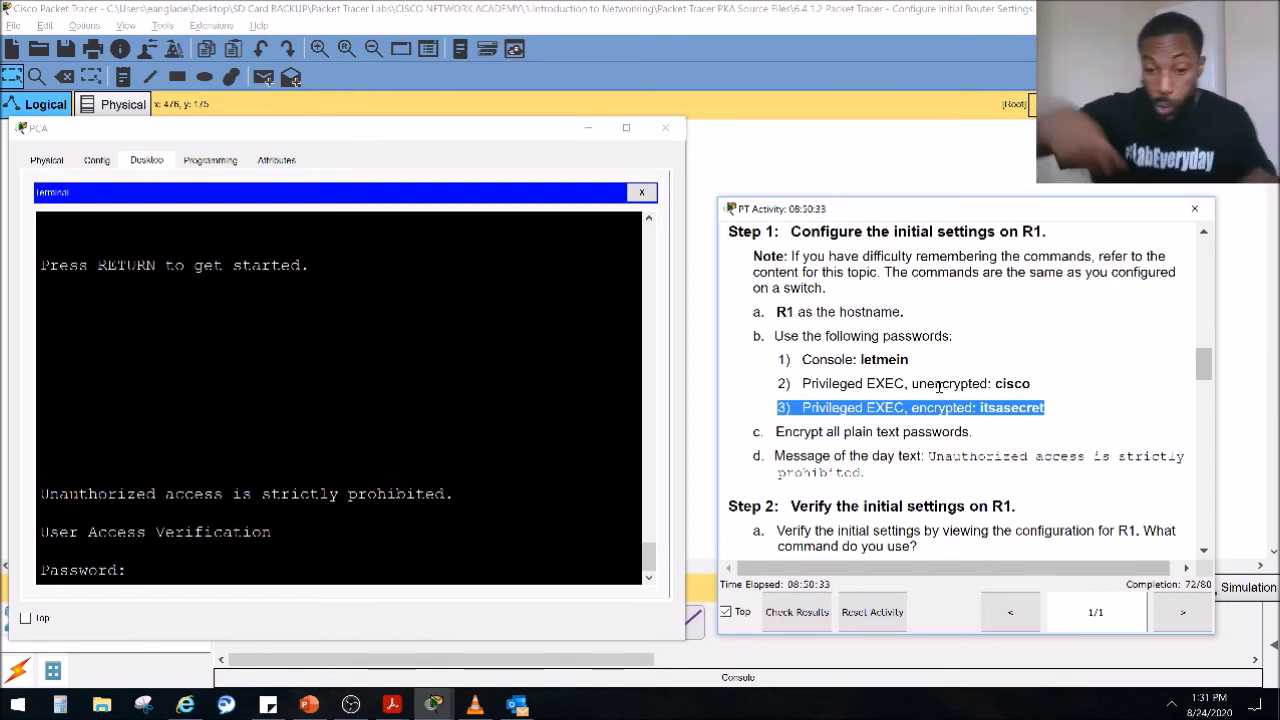
{"action": "left_click", "coordinate": [399, 456]}
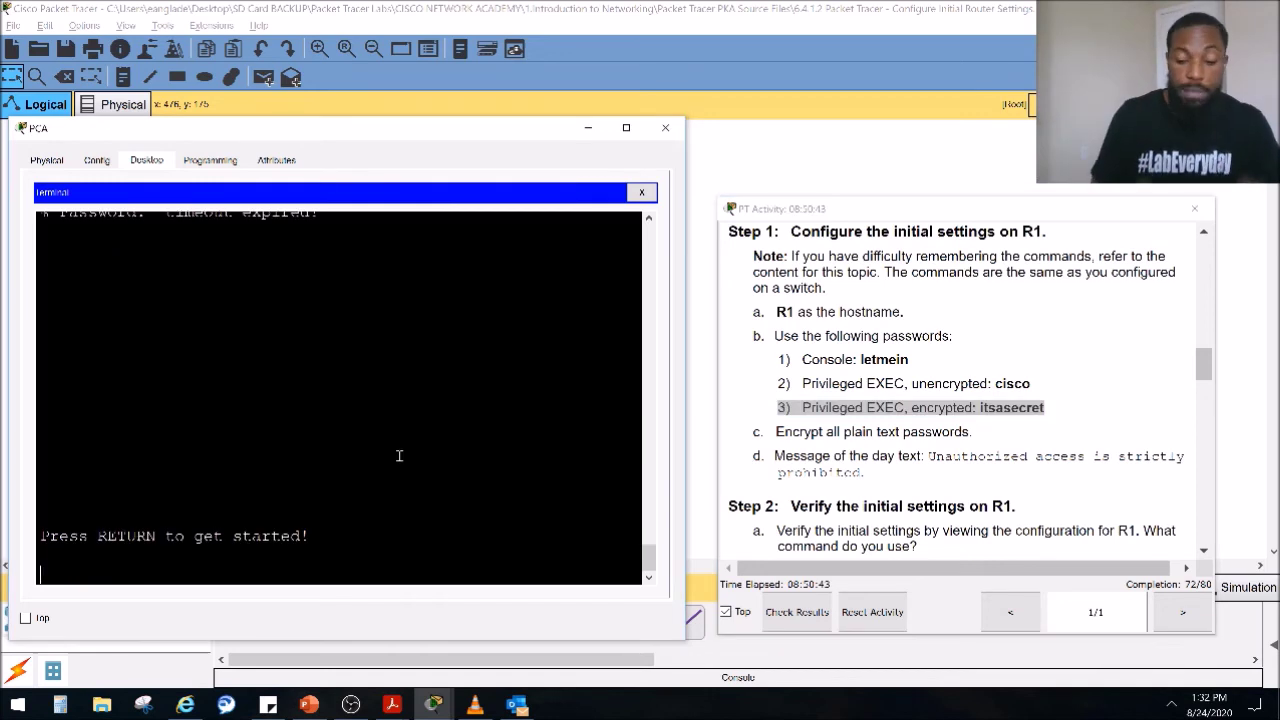
- Log in with the console password to reach R1>, then review the next instruction
{"action": "key", "text": "Return"}
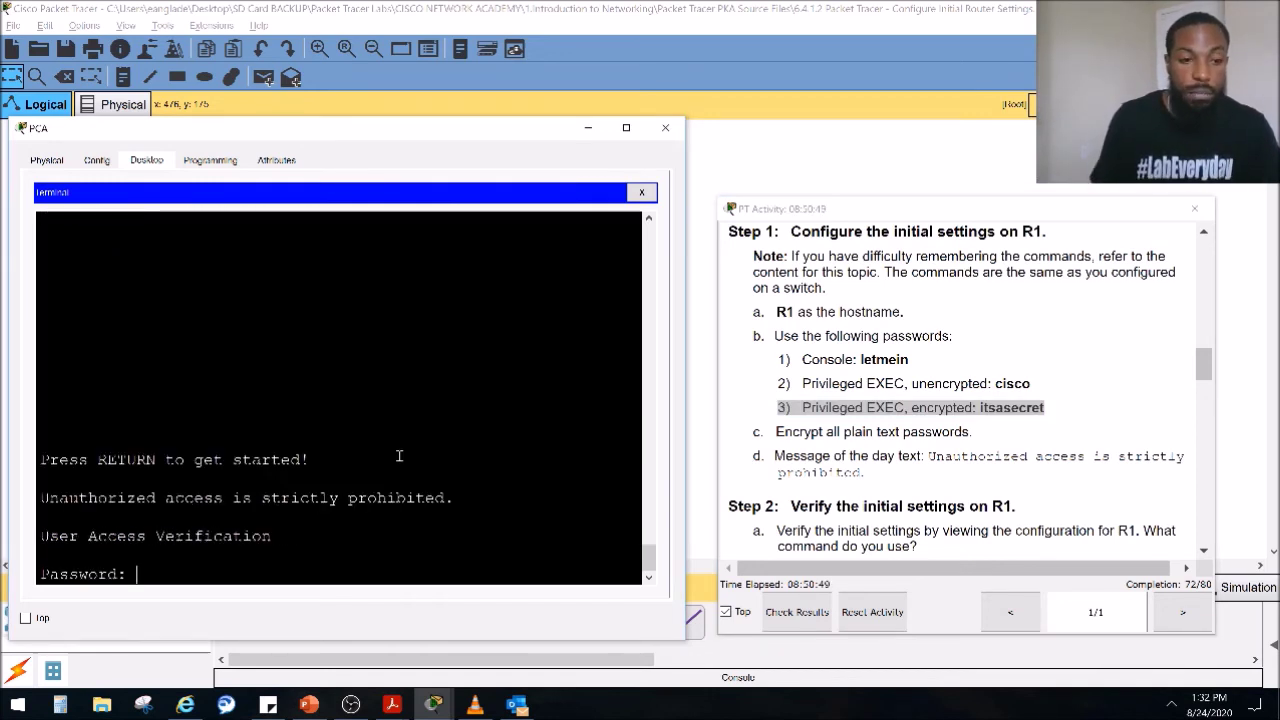
{"action": "key", "text": "Return"}
{"action": "left_click_drag", "start_coordinate": [81, 572], "coordinate": [38, 574]}
{"action": "left_click", "coordinate": [968, 384]}
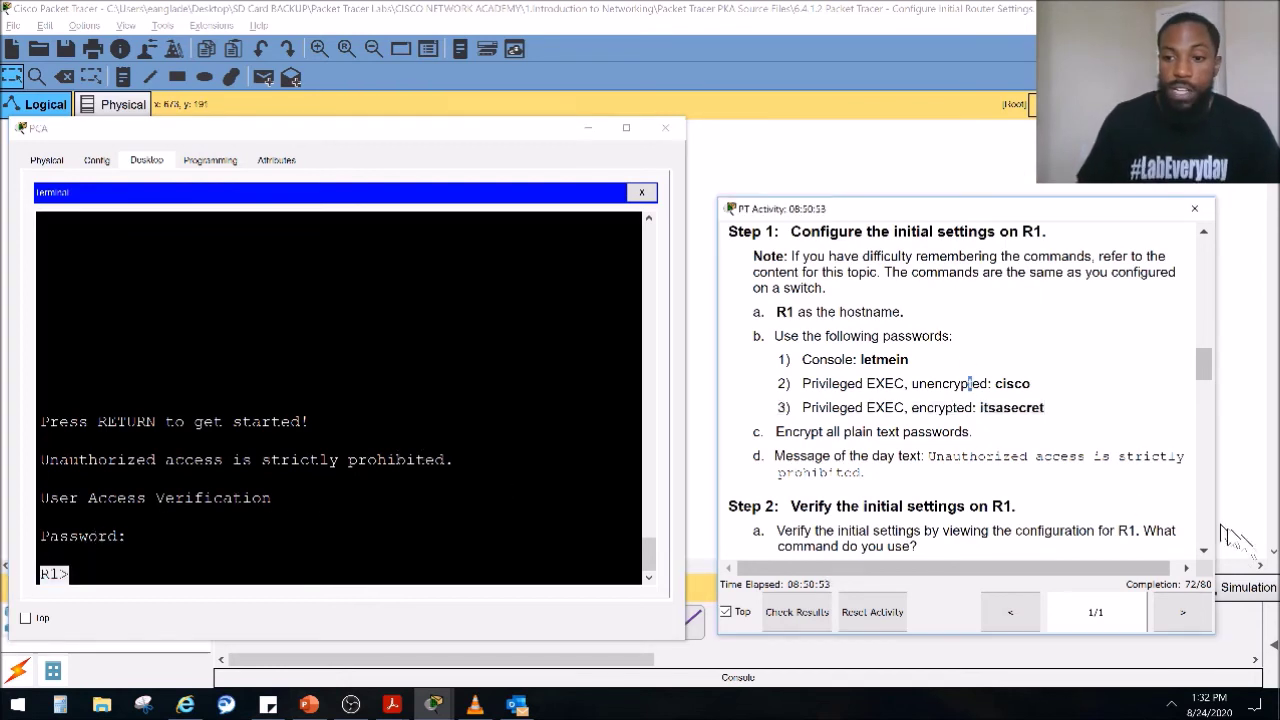
{"action": "scroll", "coordinate": [1030, 450], "scroll_direction": "down", "scroll_amount": 3}
{"action": "scroll", "coordinate": [1028, 445], "scroll_direction": "down", "scroll_amount": 15}
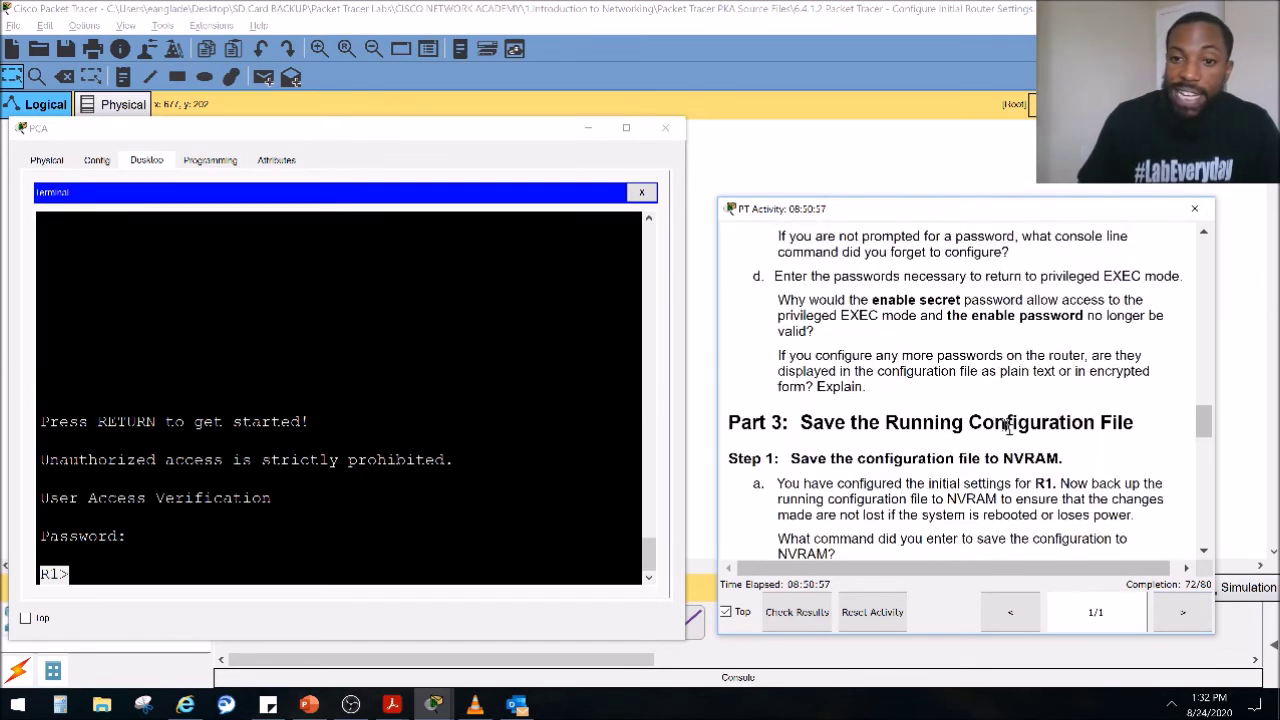
{"action": "scroll", "coordinate": [1009, 427], "scroll_direction": "up", "scroll_amount": 2}
{"action": "left_click_drag", "start_coordinate": [776, 336], "coordinate": [1156, 337]}
{"action": "left_click", "coordinate": [340, 375]}
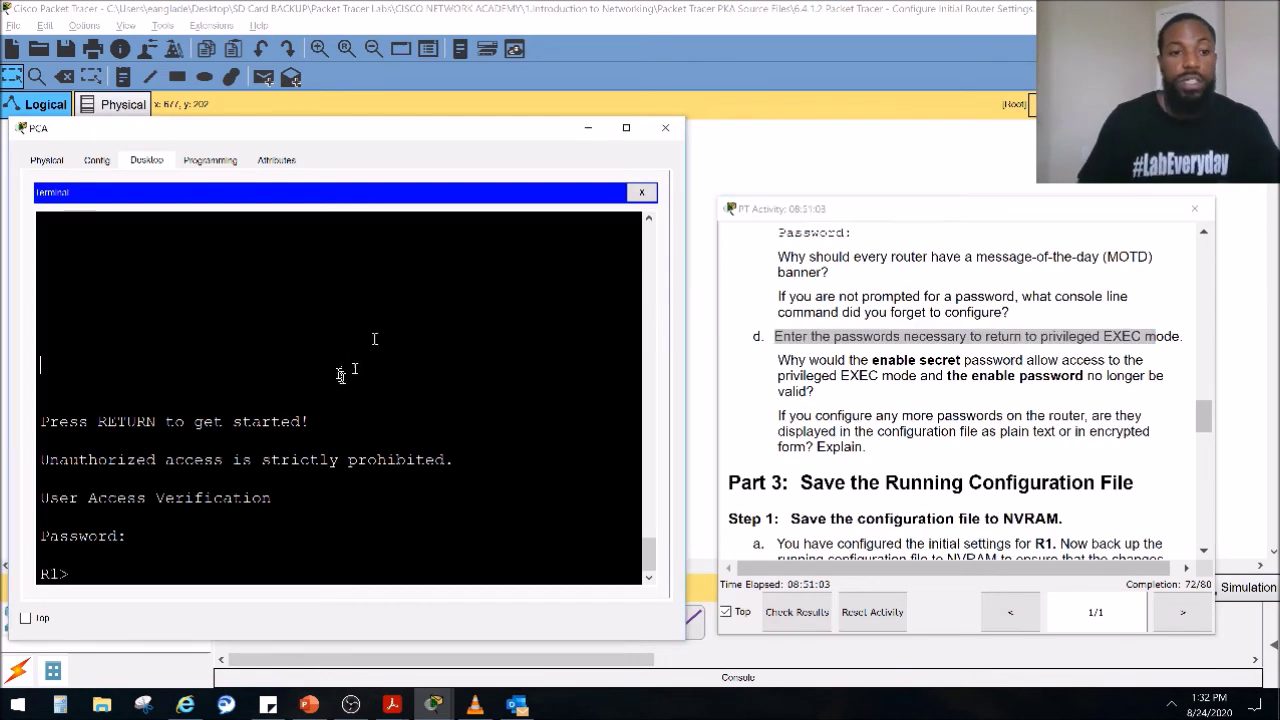
- Enter privileged EXEC mode on R1 with enable and the enable secret password
{"action": "type", "text": "enable"}
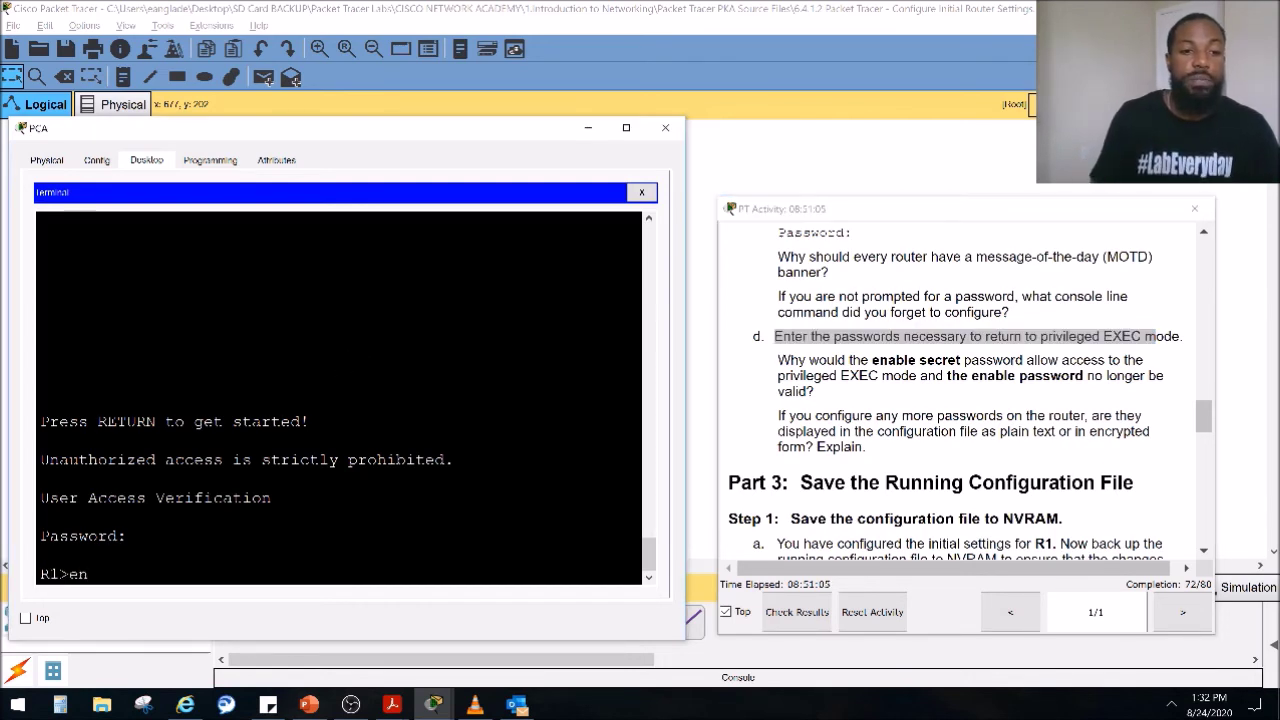
{"action": "key", "text": "Tab"}
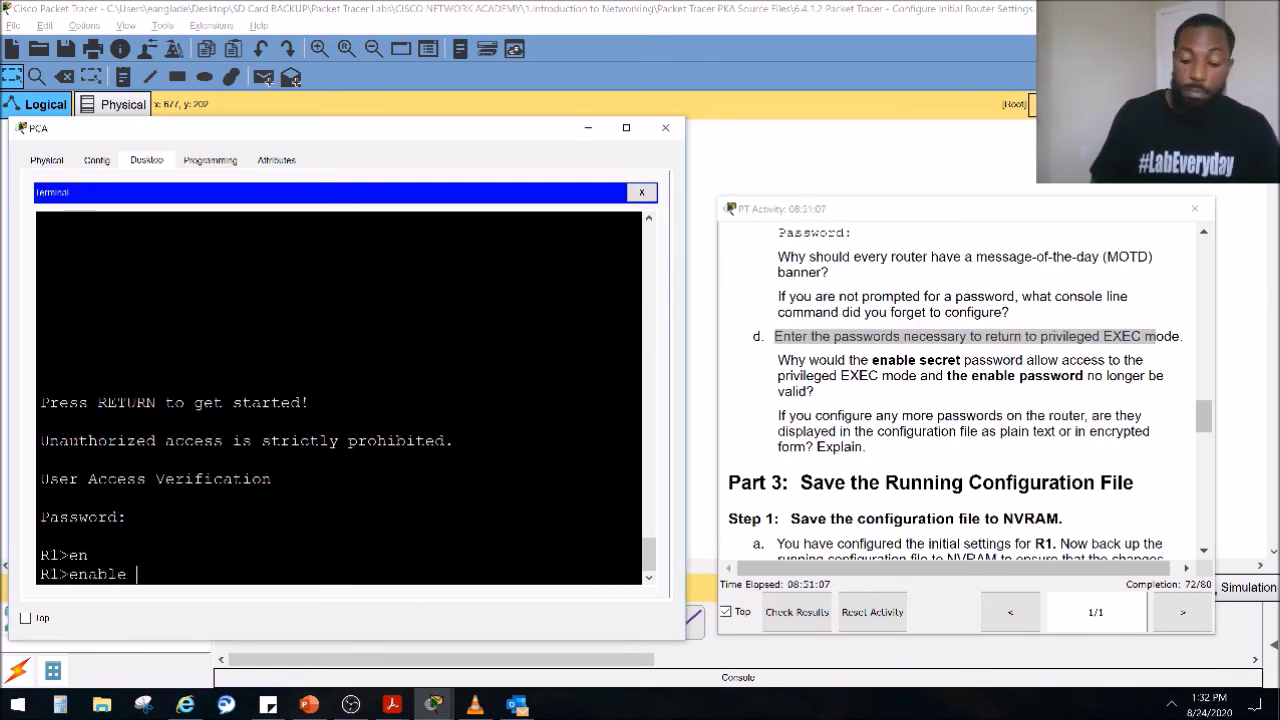
{"action": "key", "text": "Return"}
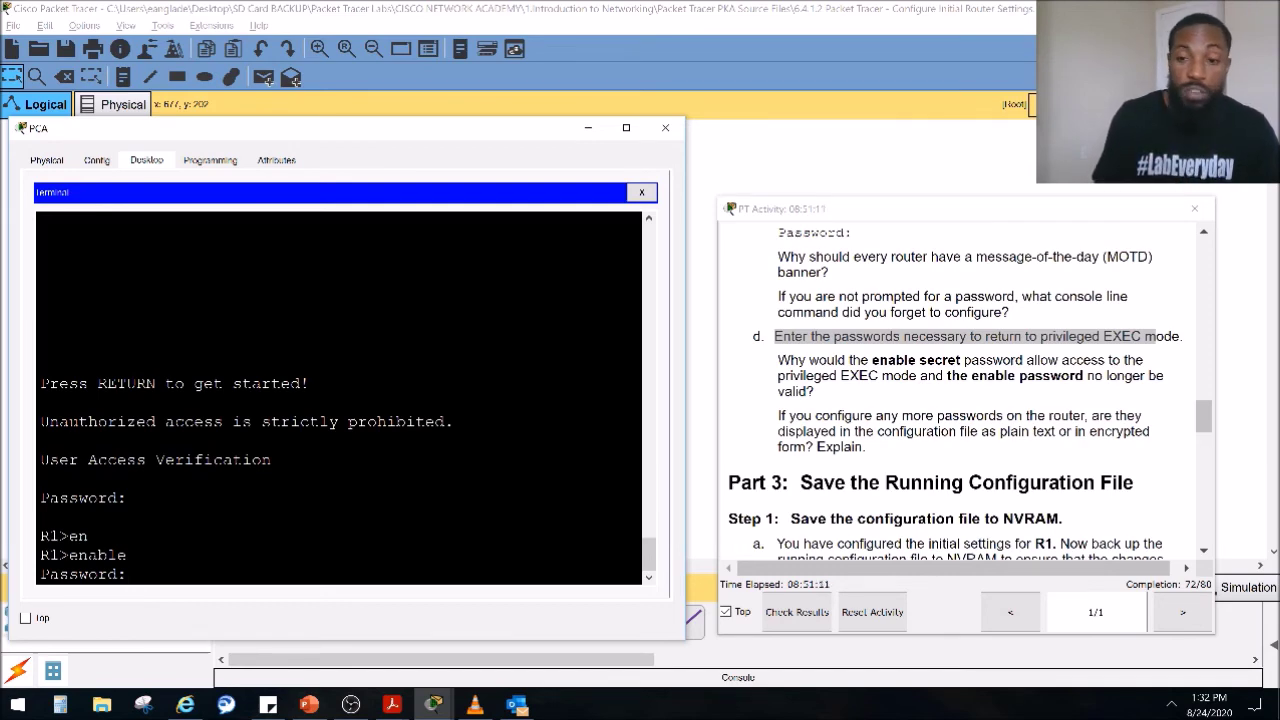
{"action": "key", "text": "Return"}
{"action": "scroll", "coordinate": [1014, 223], "scroll_direction": "up", "scroll_amount": 5}
{"action": "scroll", "coordinate": [1014, 300], "scroll_direction": "down", "scroll_amount": 6}
{"action": "left_click", "coordinate": [382, 437]}
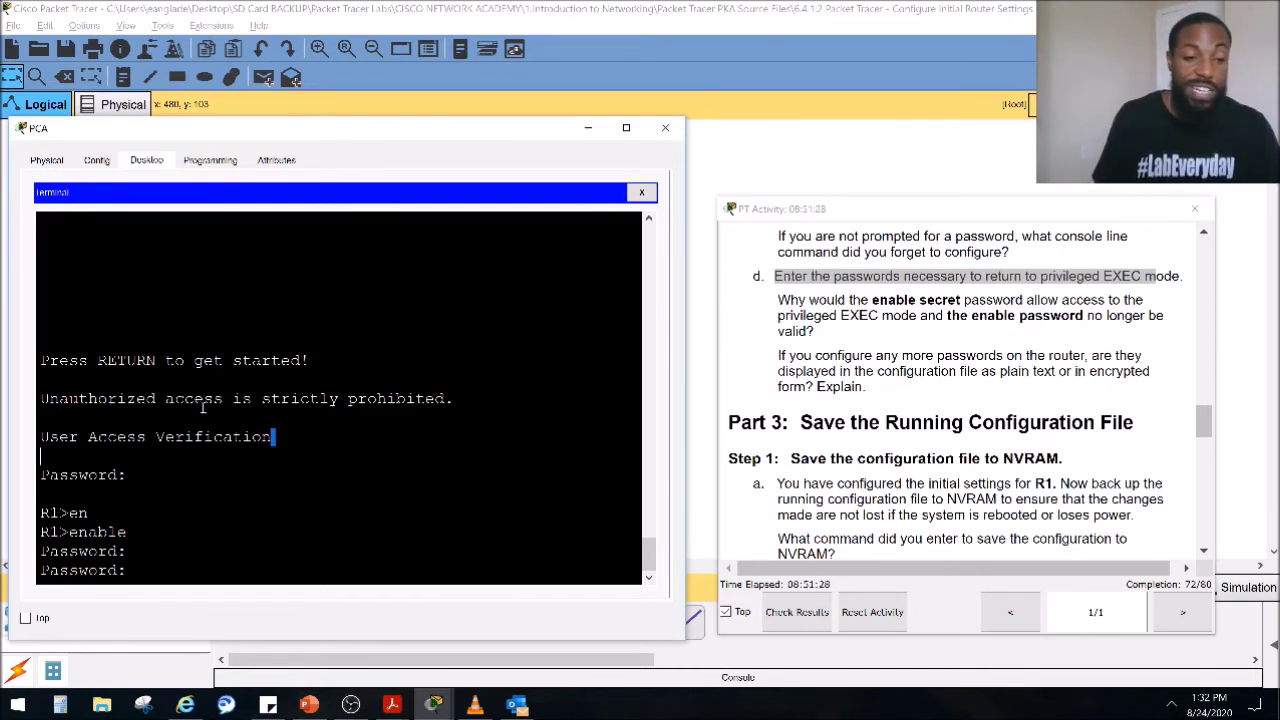
{"action": "key", "text": "Return"}
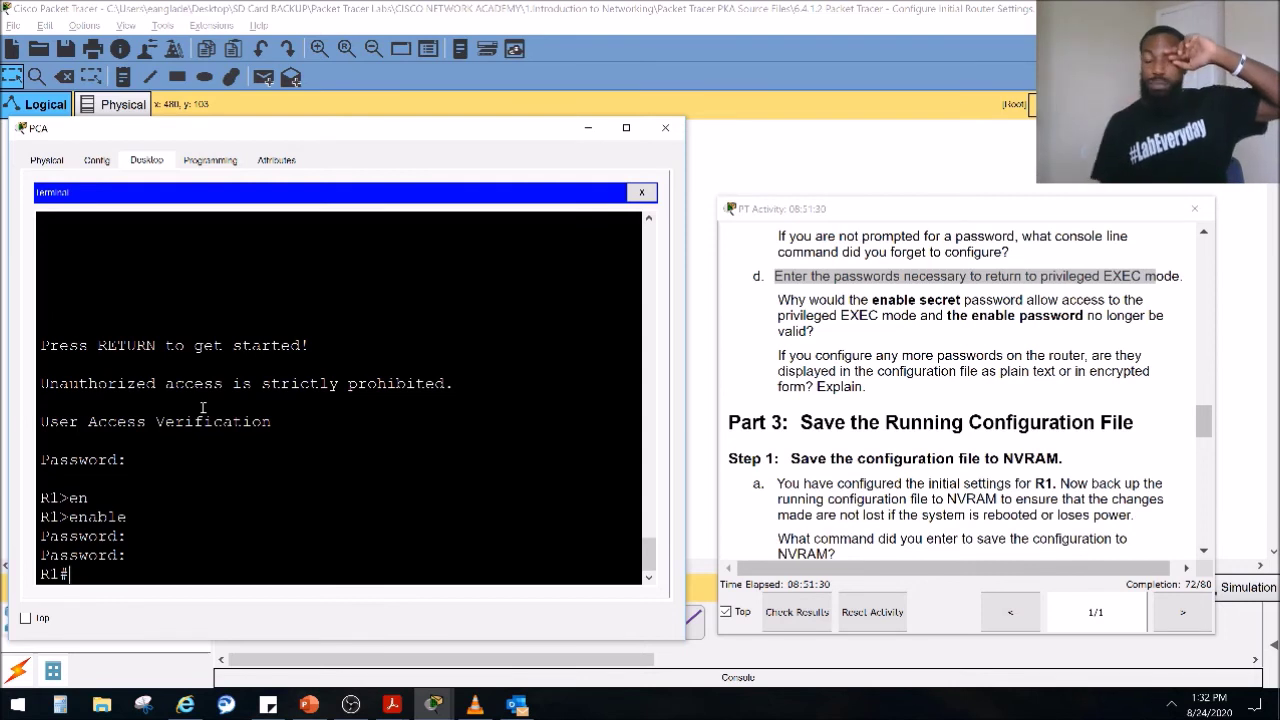
- Highlight the activity question about how the passwords are displayed
{"action": "left_click", "coordinate": [793, 355]}
{"action": "left_click_drag", "start_coordinate": [777, 370], "coordinate": [833, 371]}
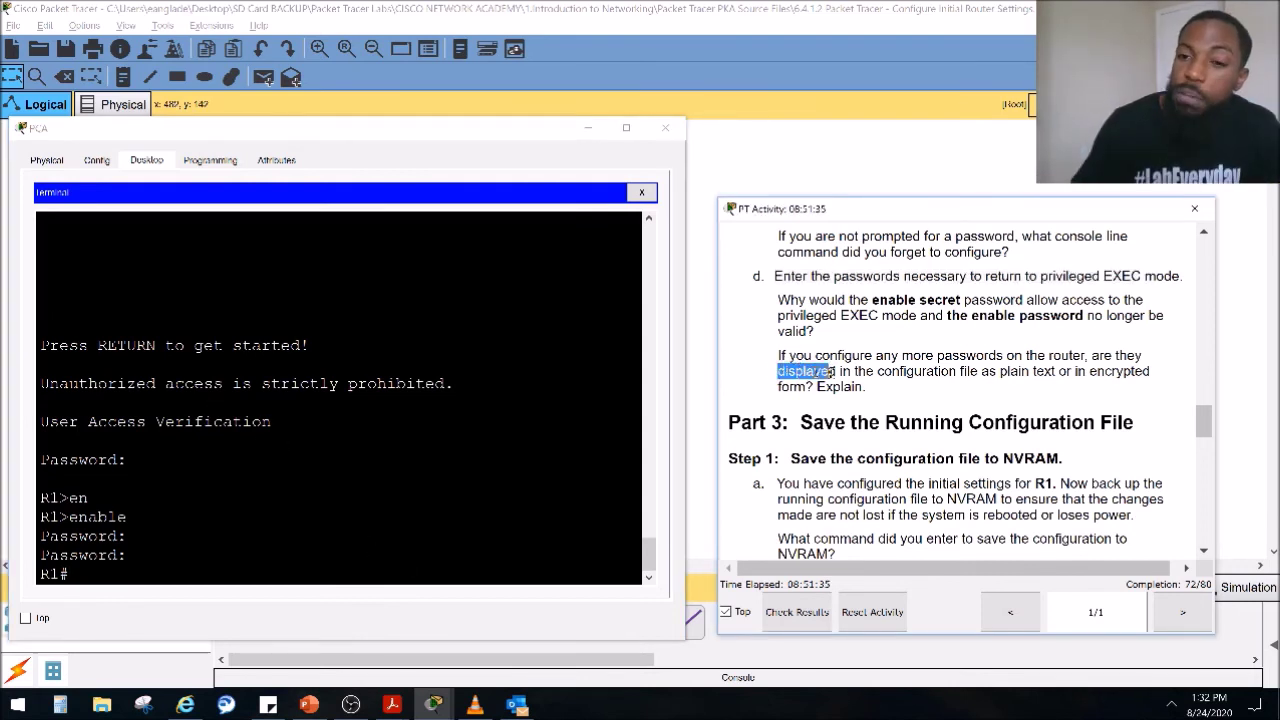
{"action": "left_click_drag", "start_coordinate": [1143, 356], "coordinate": [871, 357]}
{"action": "left_click_drag", "start_coordinate": [777, 371], "coordinate": [897, 400]}
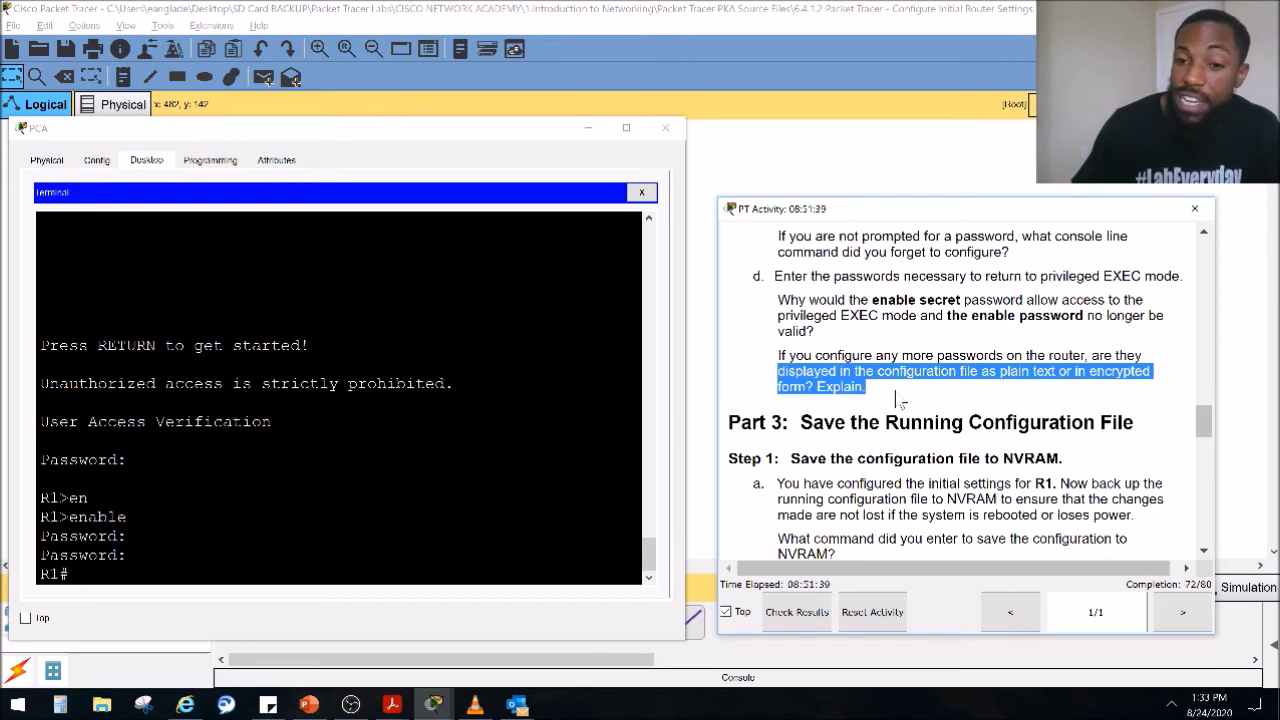
{"action": "left_click", "coordinate": [189, 421]}
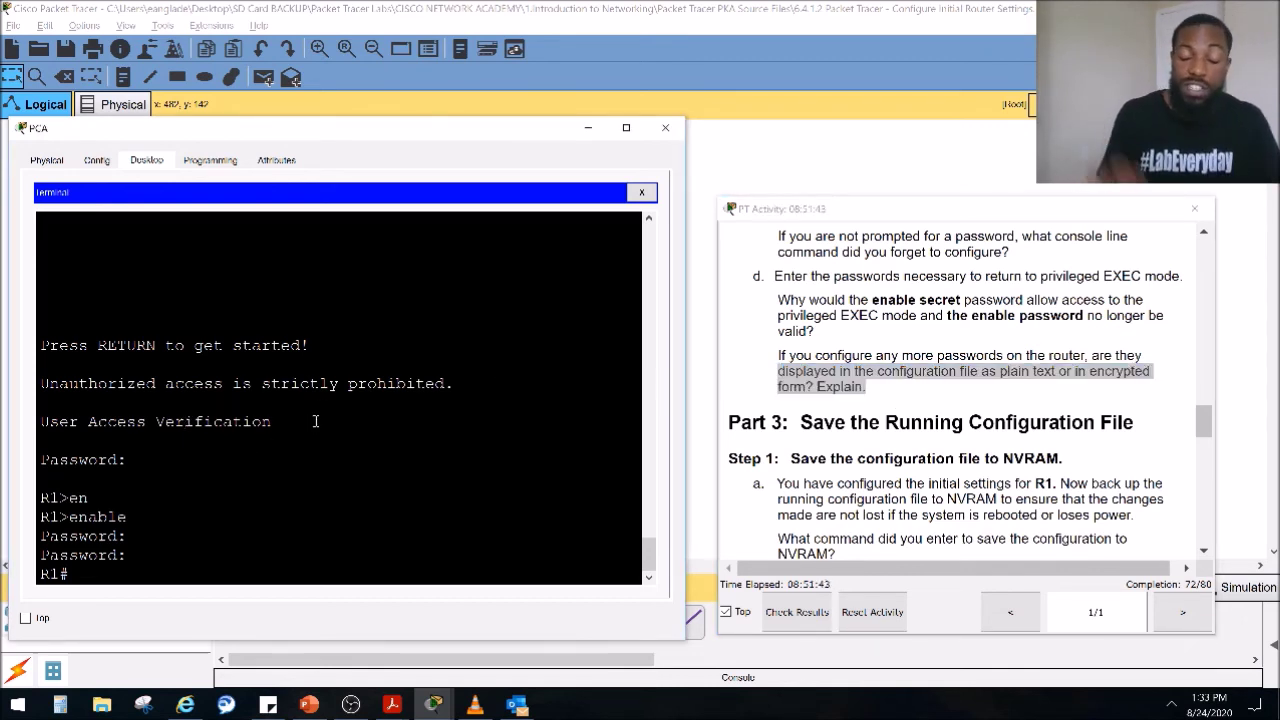
- Run show running-config and highlight the encrypted enable lines and service password-encryption
{"action": "type", "text": "sho runn"}
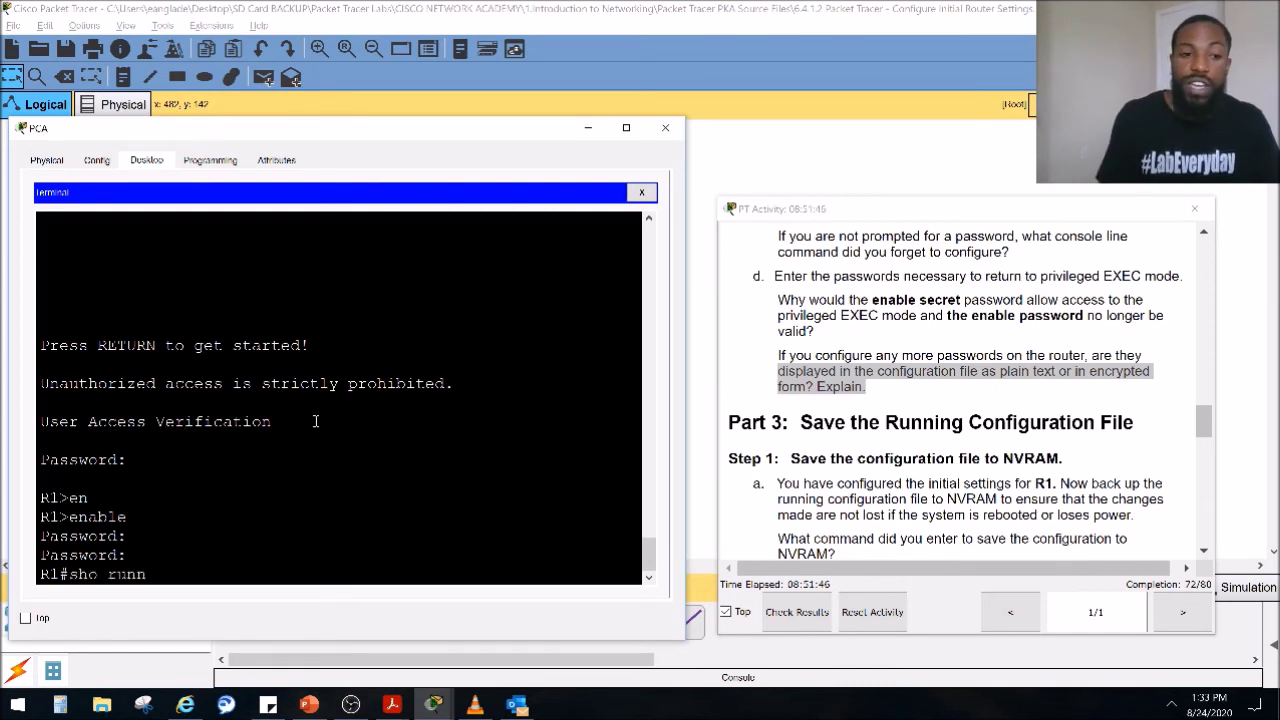
{"action": "key", "text": "Tab"}
{"action": "key", "text": "Return"}
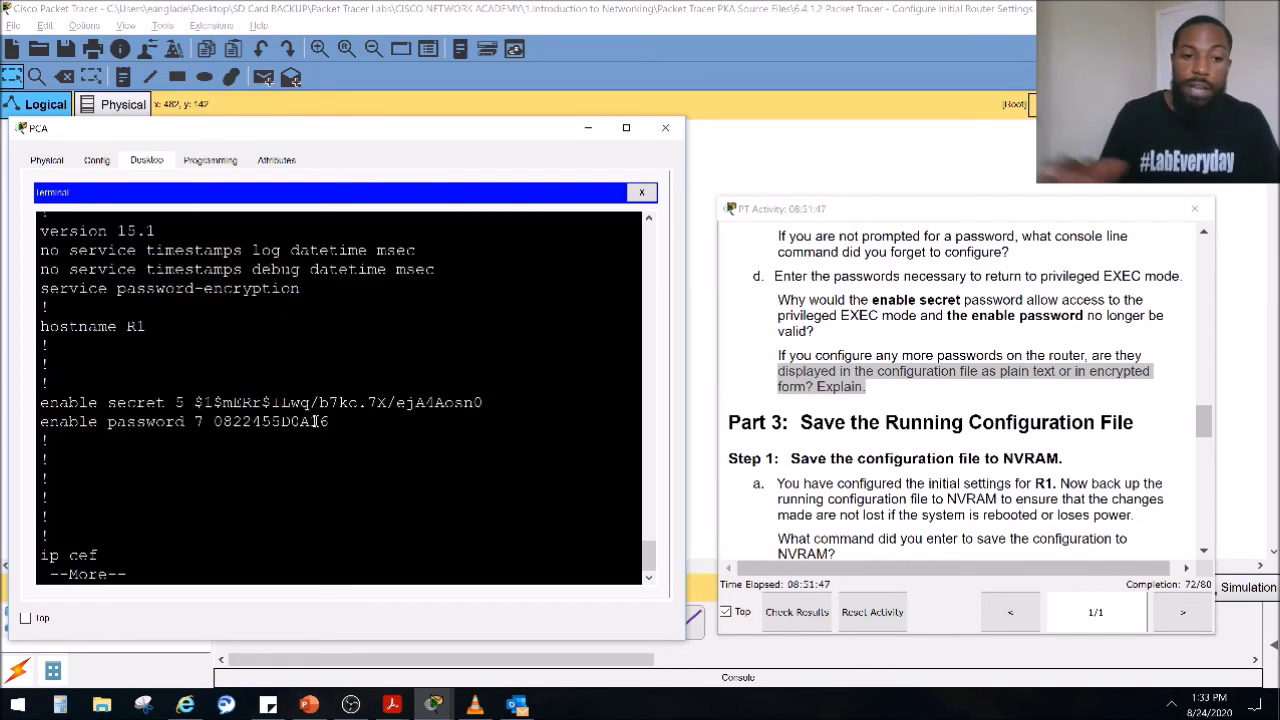
{"action": "left_click_drag", "start_coordinate": [335, 423], "coordinate": [2, 410]}
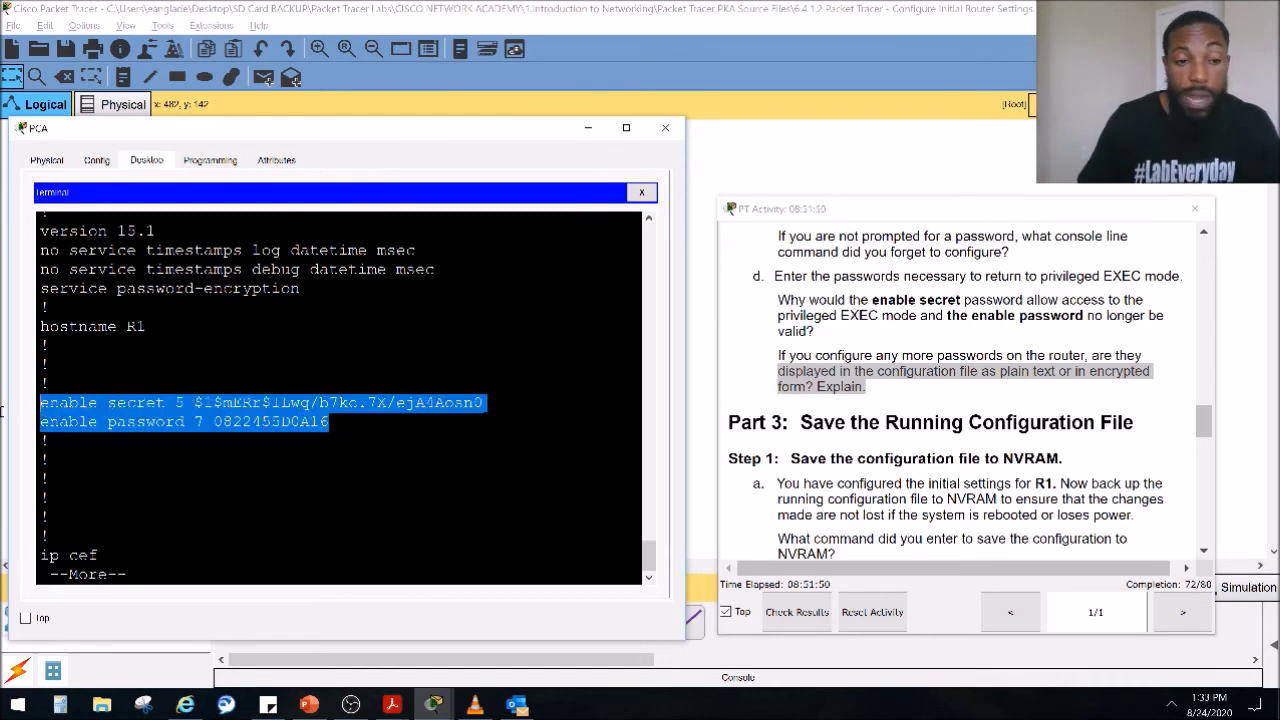
{"action": "left_click", "coordinate": [304, 288]}
{"action": "left_click_drag", "start_coordinate": [42, 306], "coordinate": [2, 302]}
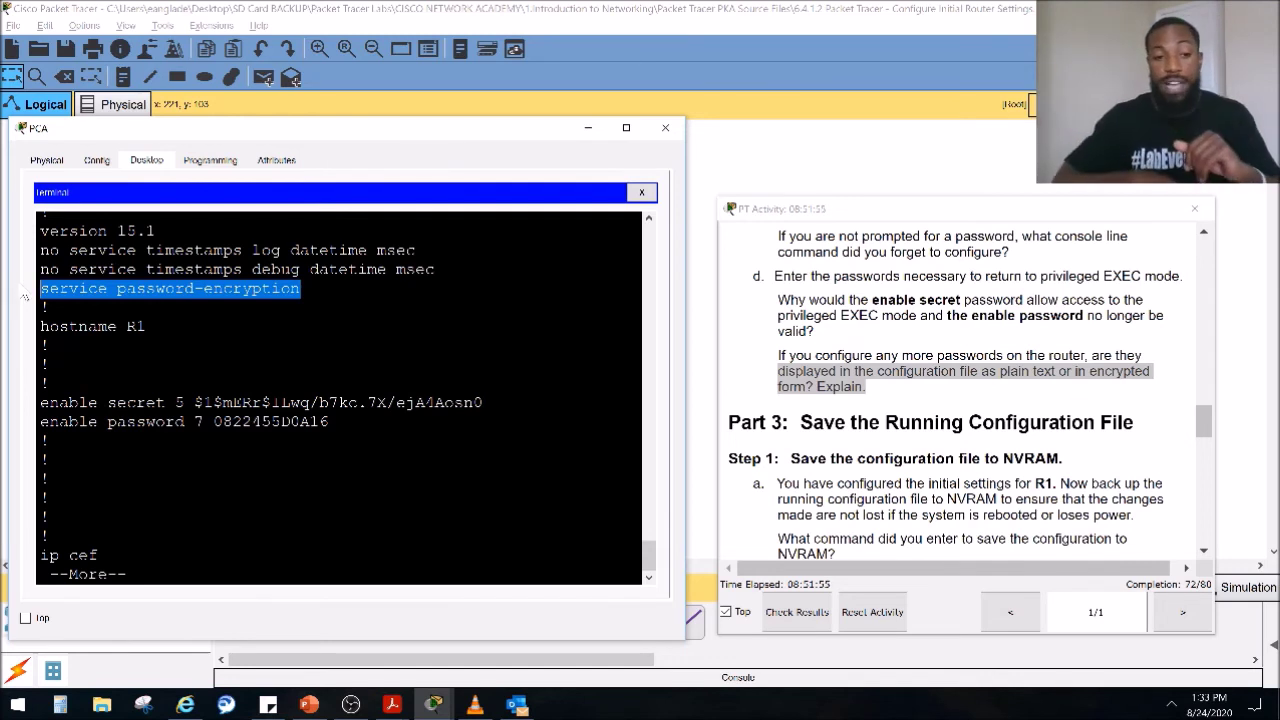
- Read the Part 3 instructions on saving the running configuration to NVRAM
{"action": "left_click_drag", "start_coordinate": [818, 458], "coordinate": [1083, 464]}
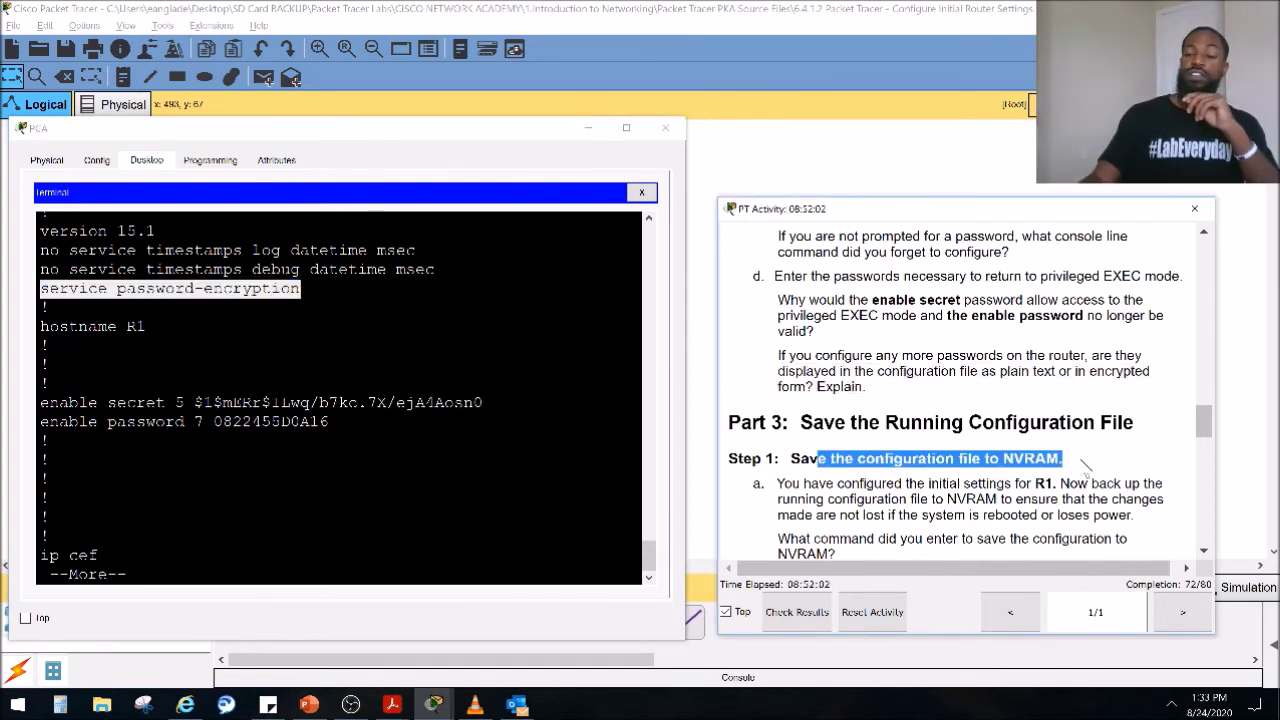
{"action": "left_click", "coordinate": [1080, 462]}
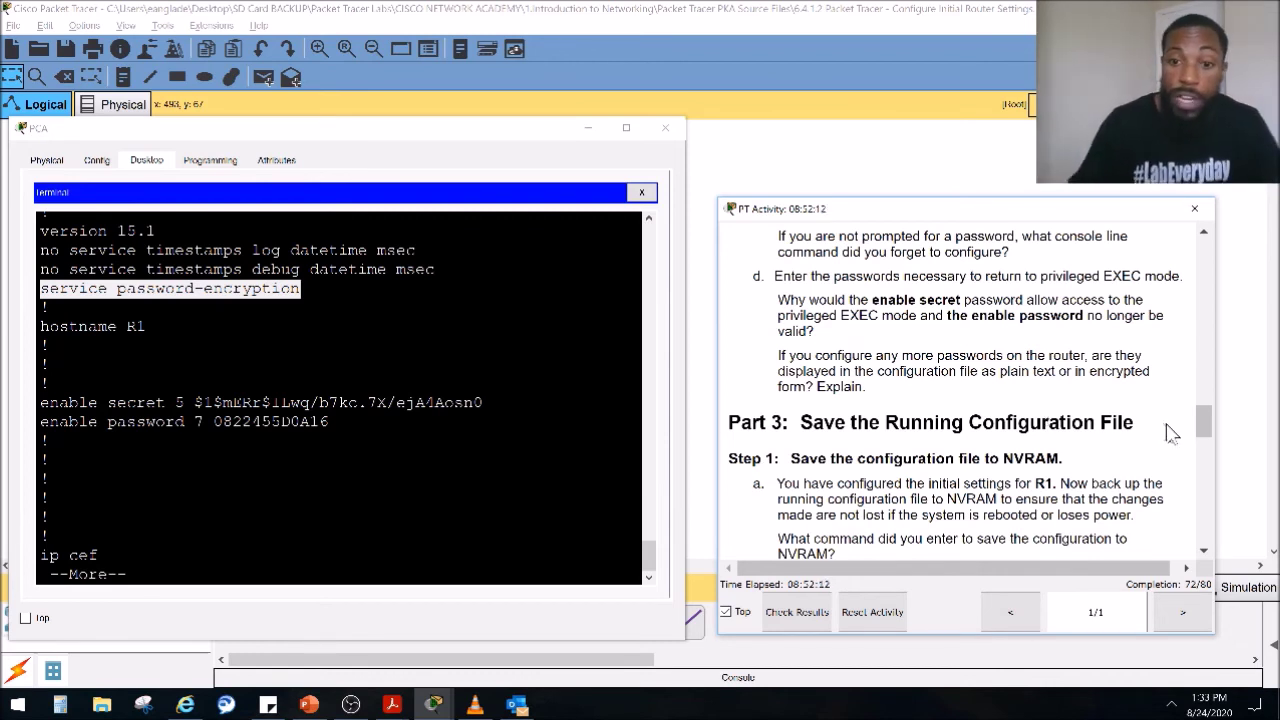
{"action": "left_click_drag", "start_coordinate": [866, 484], "coordinate": [1063, 499]}
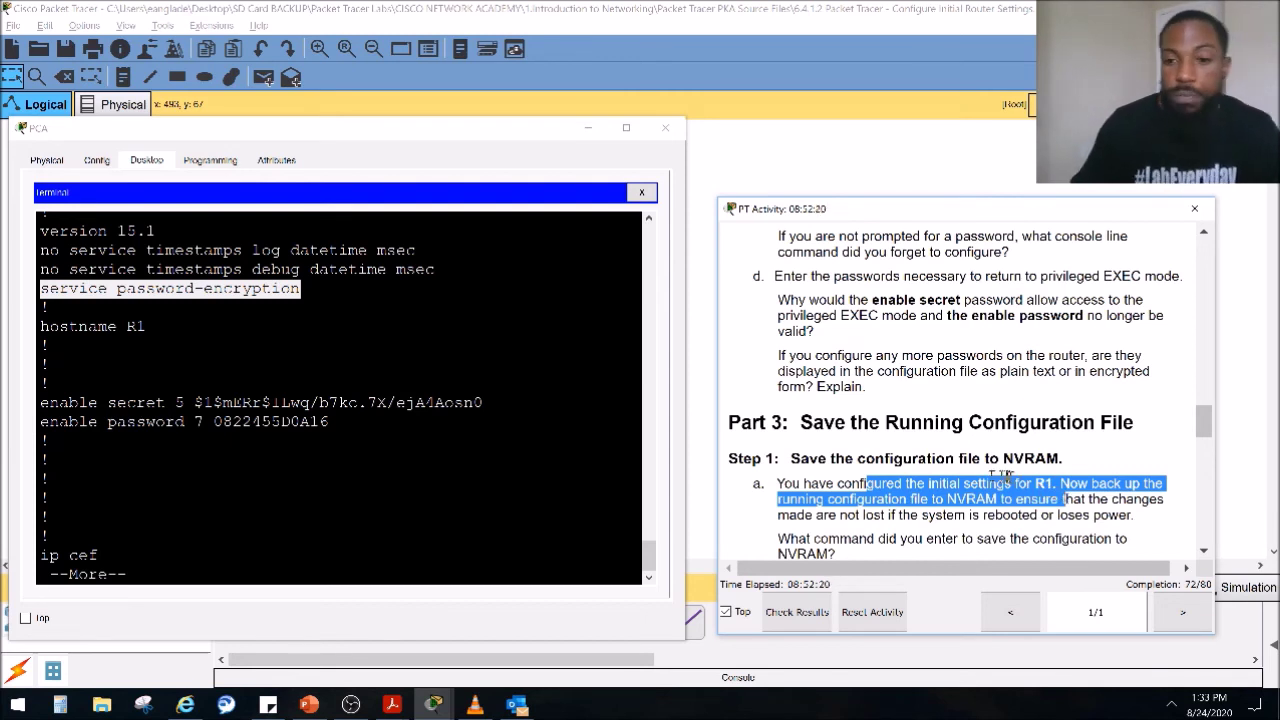
{"action": "left_click_drag", "start_coordinate": [1001, 498], "coordinate": [1132, 516]}
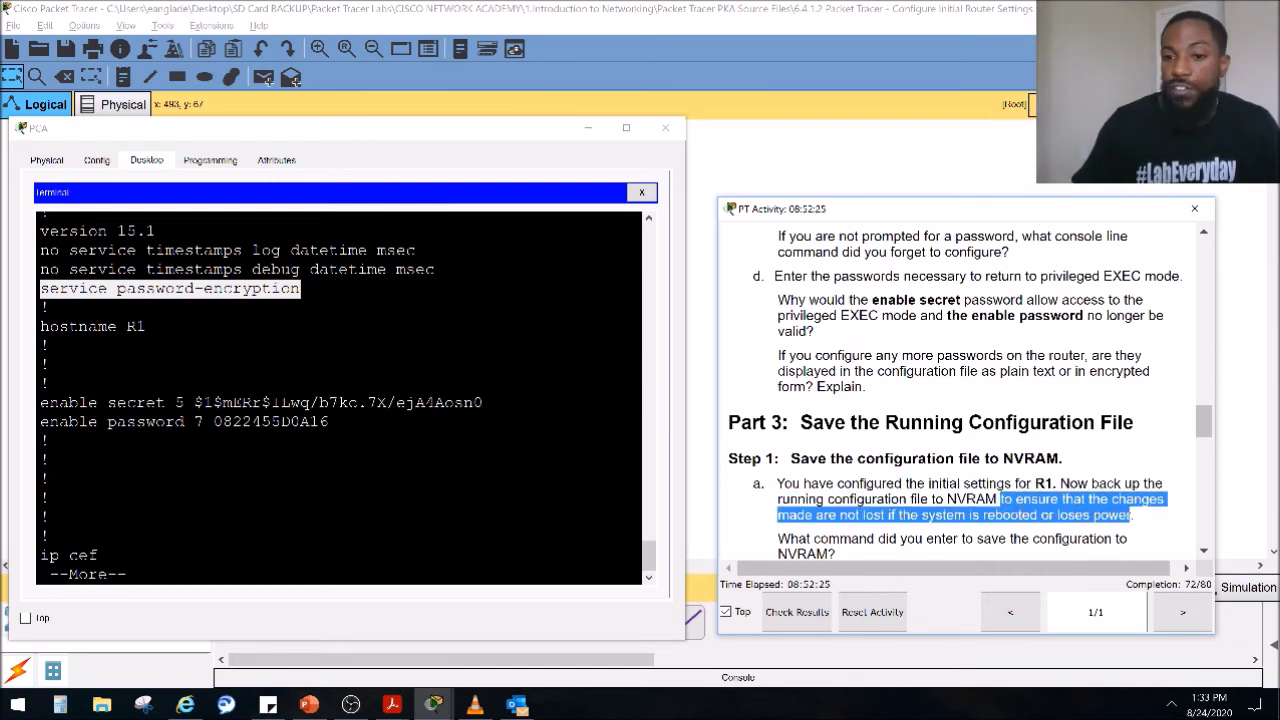
{"action": "scroll", "coordinate": [1062, 504], "scroll_direction": "down", "scroll_amount": 1}
{"action": "left_click", "coordinate": [797, 484]}
{"action": "left_click_drag", "start_coordinate": [811, 480], "coordinate": [856, 508]}
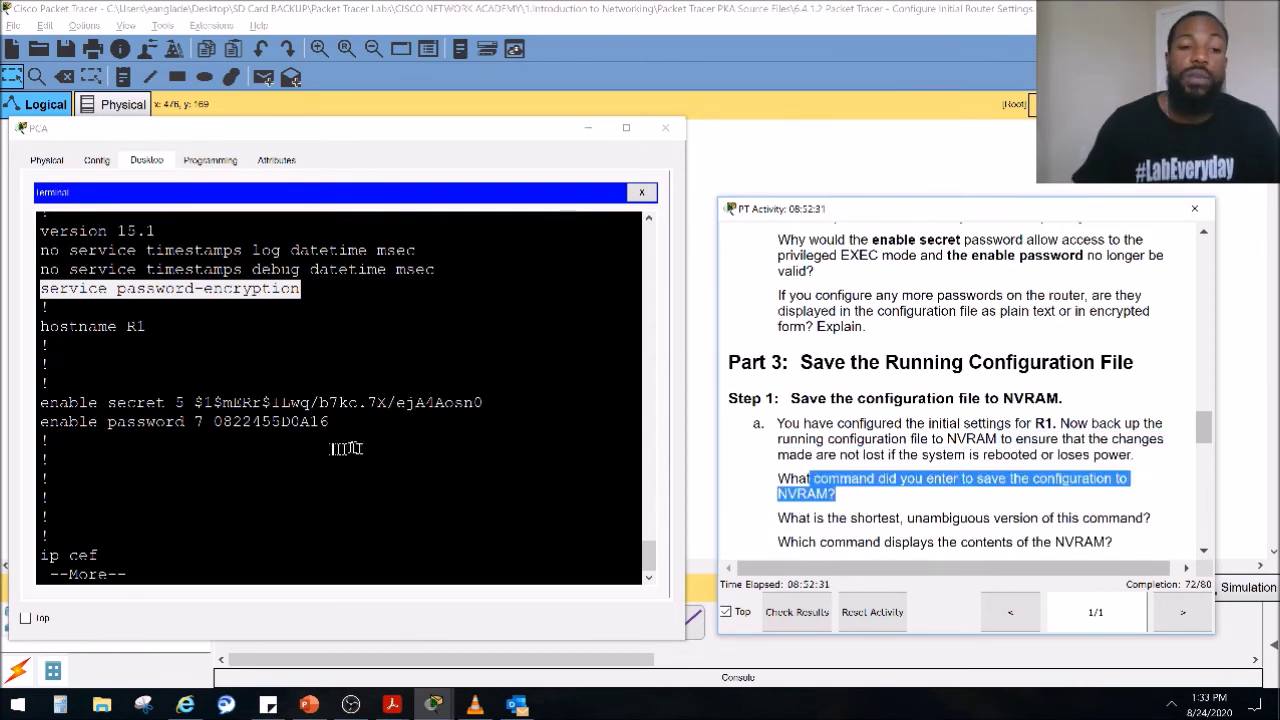
- Leave --More-- and enter 'copy running-config startup-config' at R1# without running it
{"action": "left_click", "coordinate": [338, 440]}
{"action": "type", "text": "qcop"}
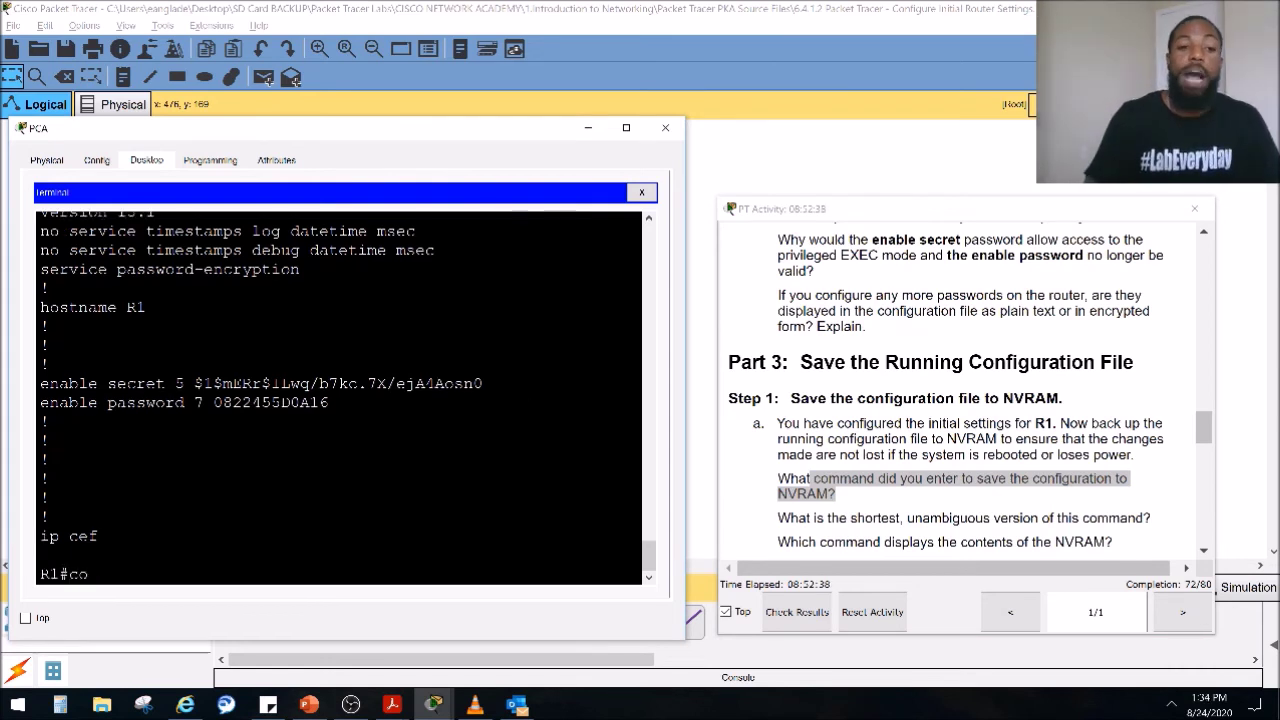
{"action": "key", "text": "Tab"}
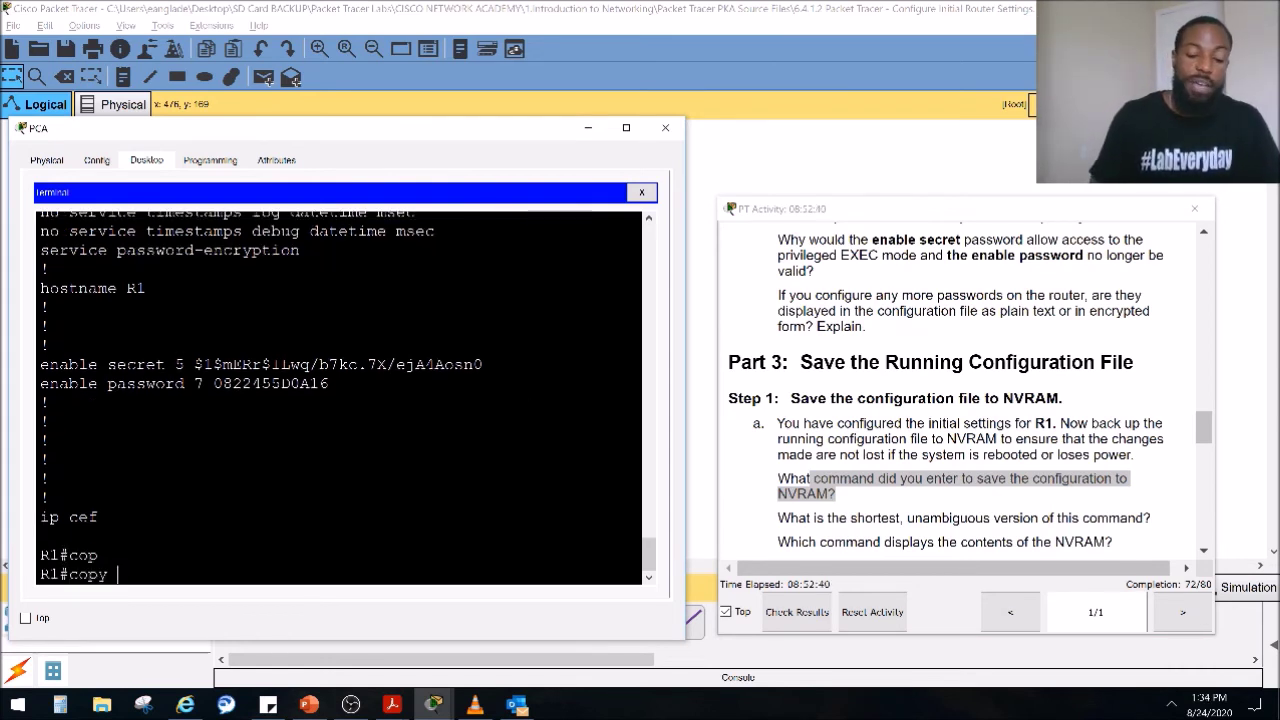
{"action": "type", "text": "st"}
{"action": "key", "text": "BackSpace"}
{"action": "key", "text": "BackSpace"}
{"action": "type", "text": "run"}
{"action": "key", "text": "Tab"}
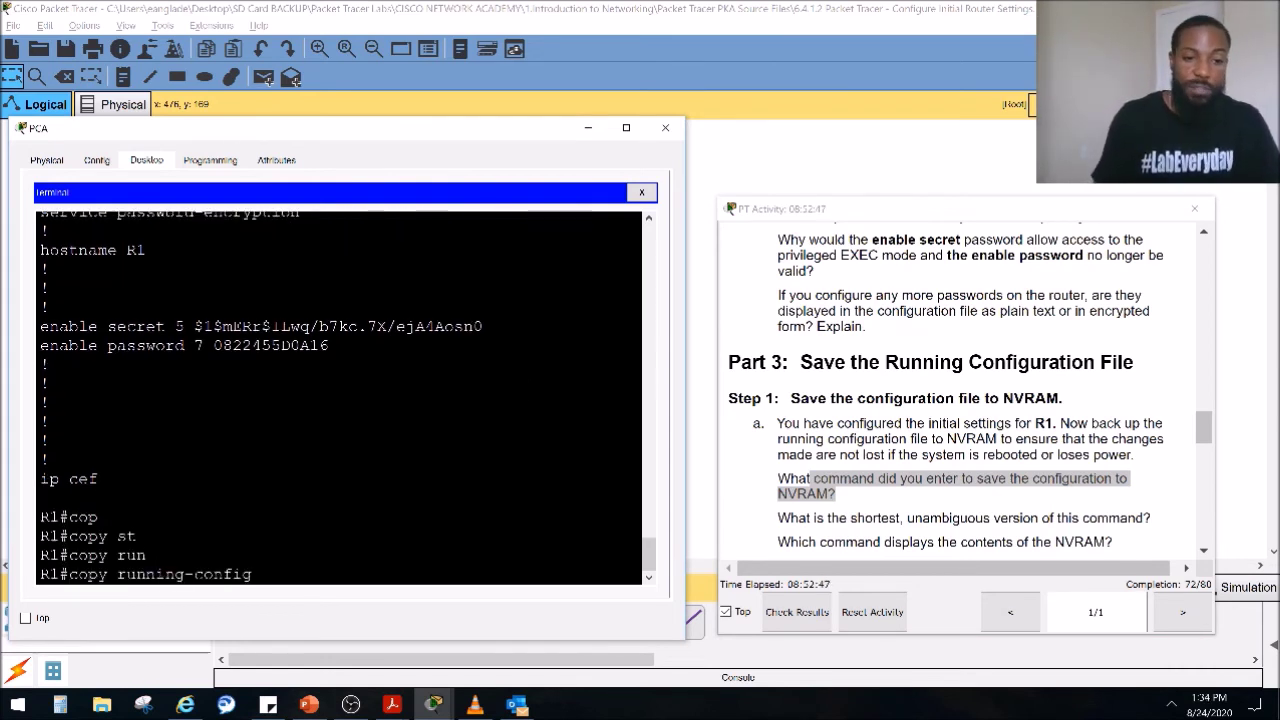
{"action": "type", "text": "sta"}
{"action": "key", "text": "Tab"}
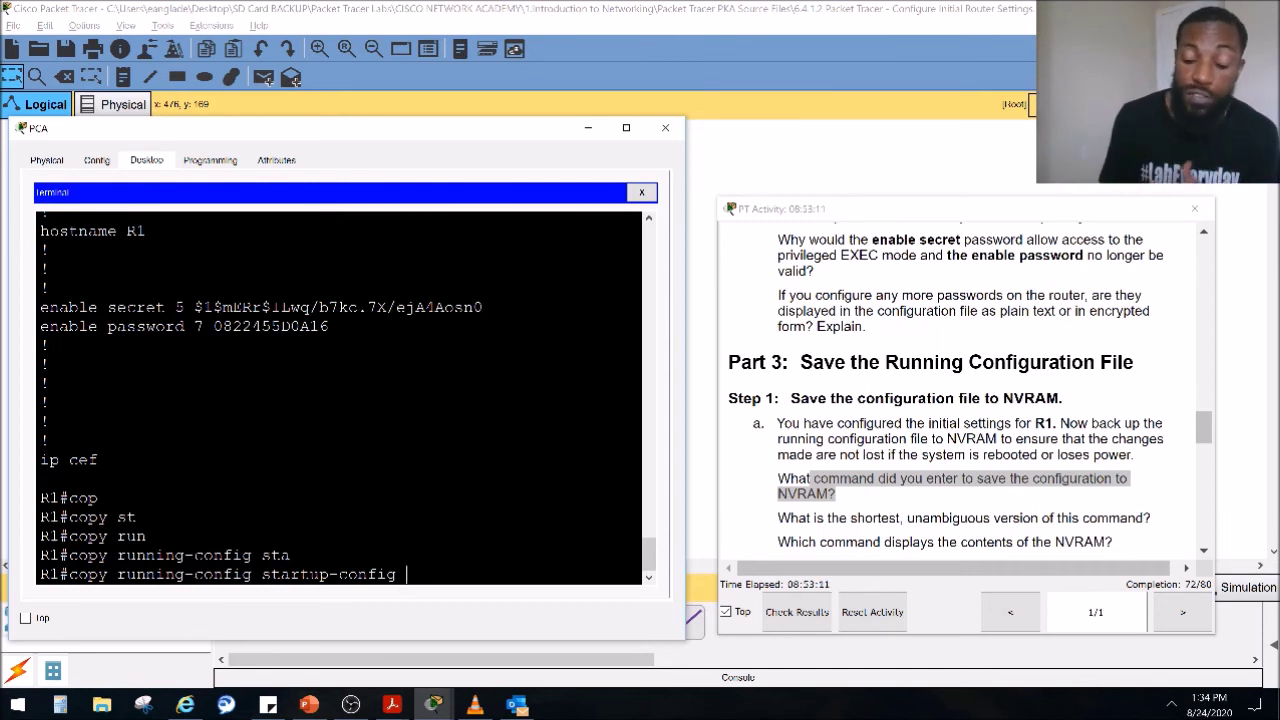
{"action": "left_click_drag", "start_coordinate": [790, 518], "coordinate": [1157, 518]}
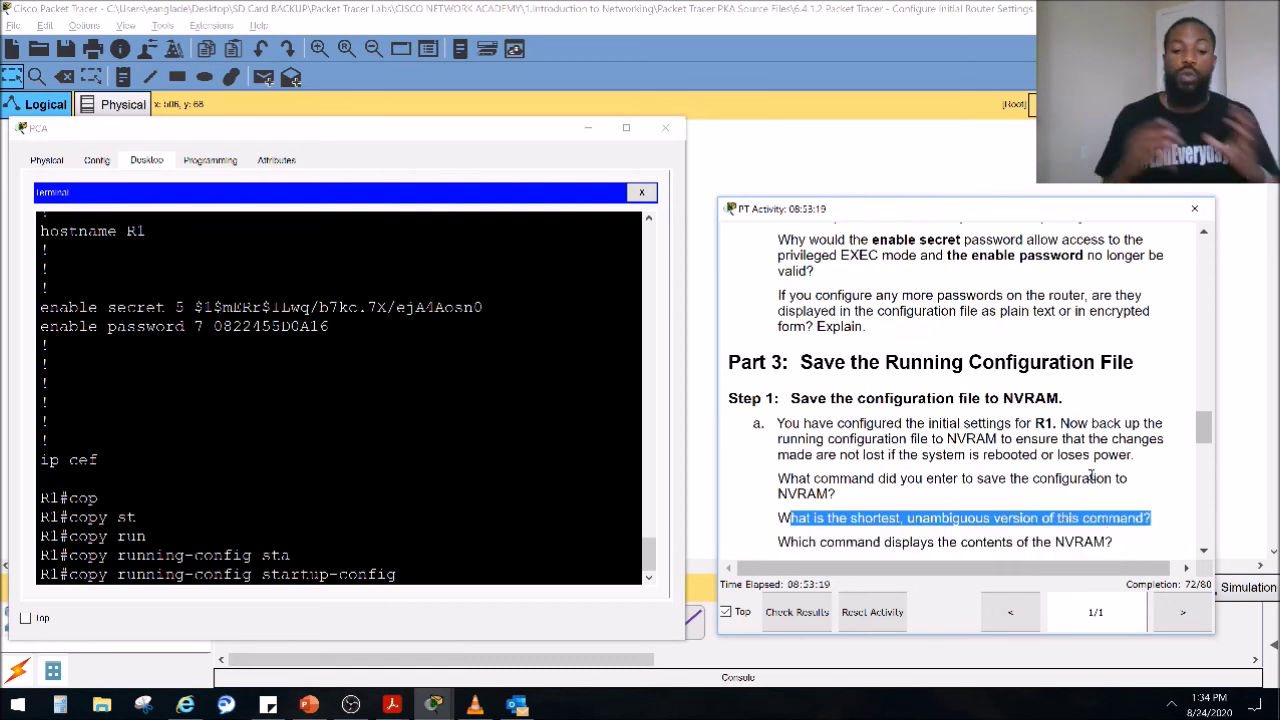